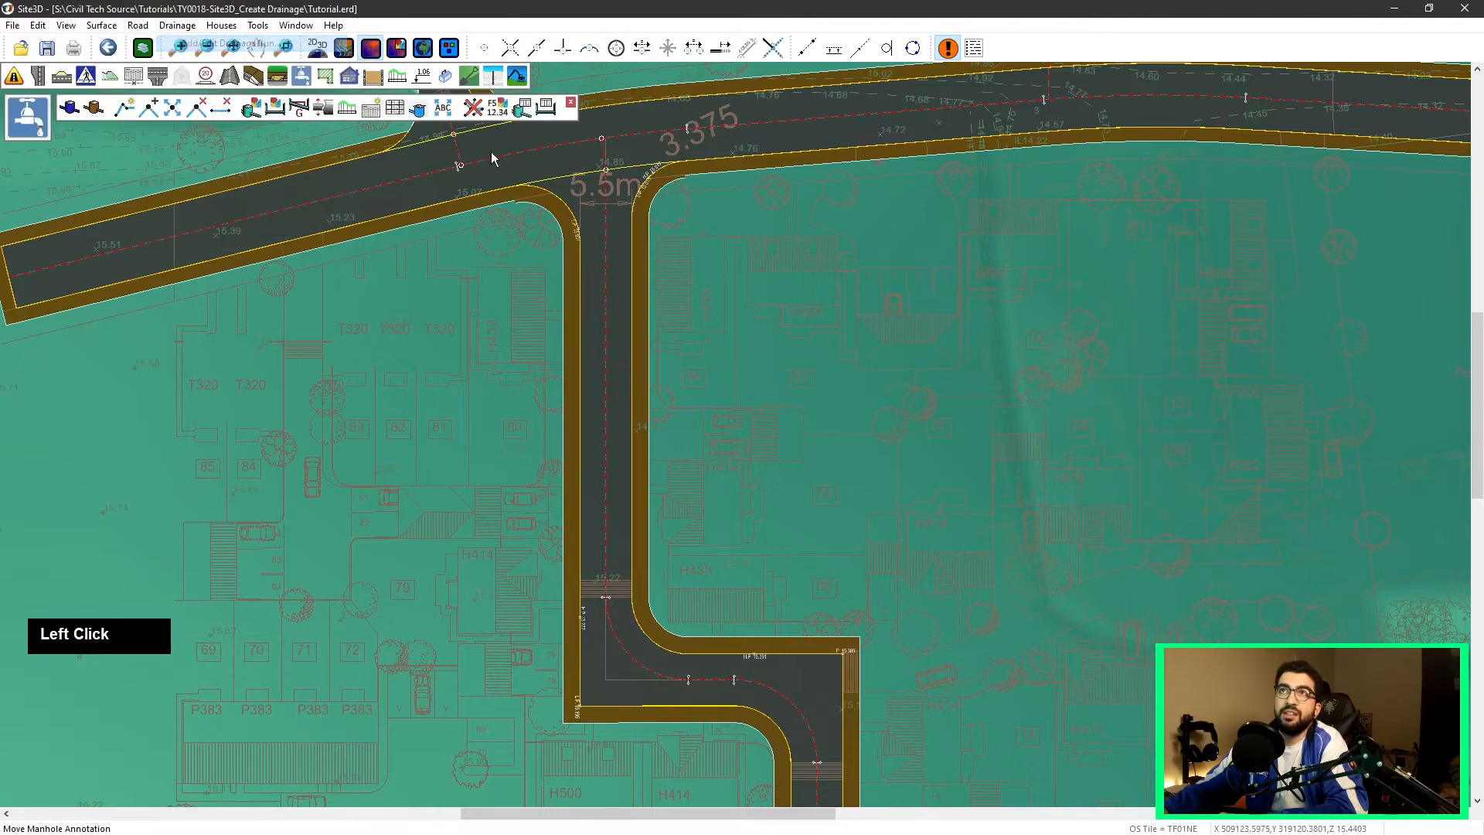
Step: Examine the road layout around the main road and its side-road junctions
middle_click(743, 452)
scroll(682, 436, "up", 1)
scroll(682, 437, "up", 5)
middle_click_drag(782, 456, 580, 456)
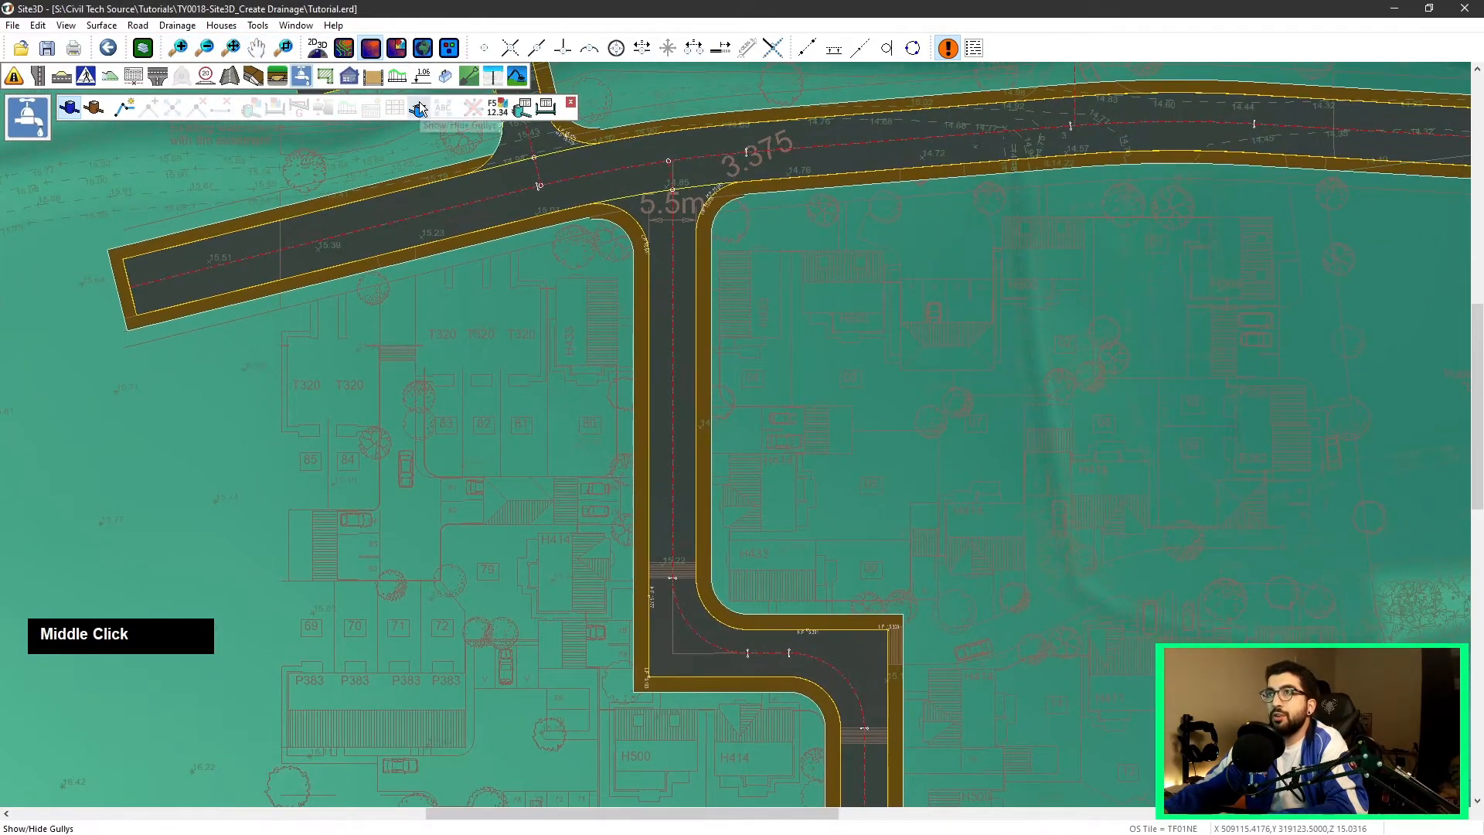
scroll(582, 390, "down", 4)
scroll(991, 304, "up", 3)
middle_click(990, 304)
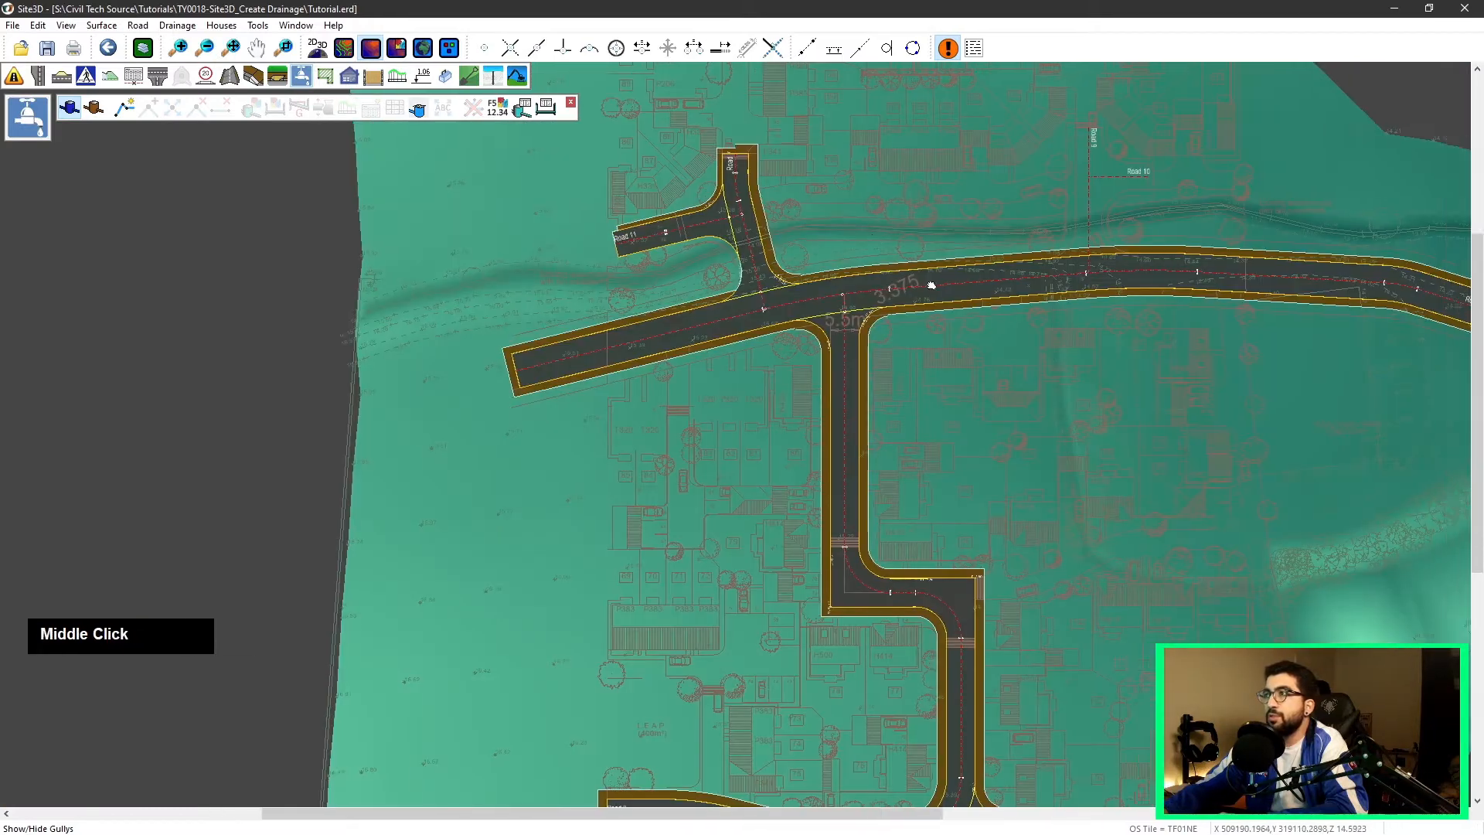
middle_click_drag(990, 304, 712, 240)
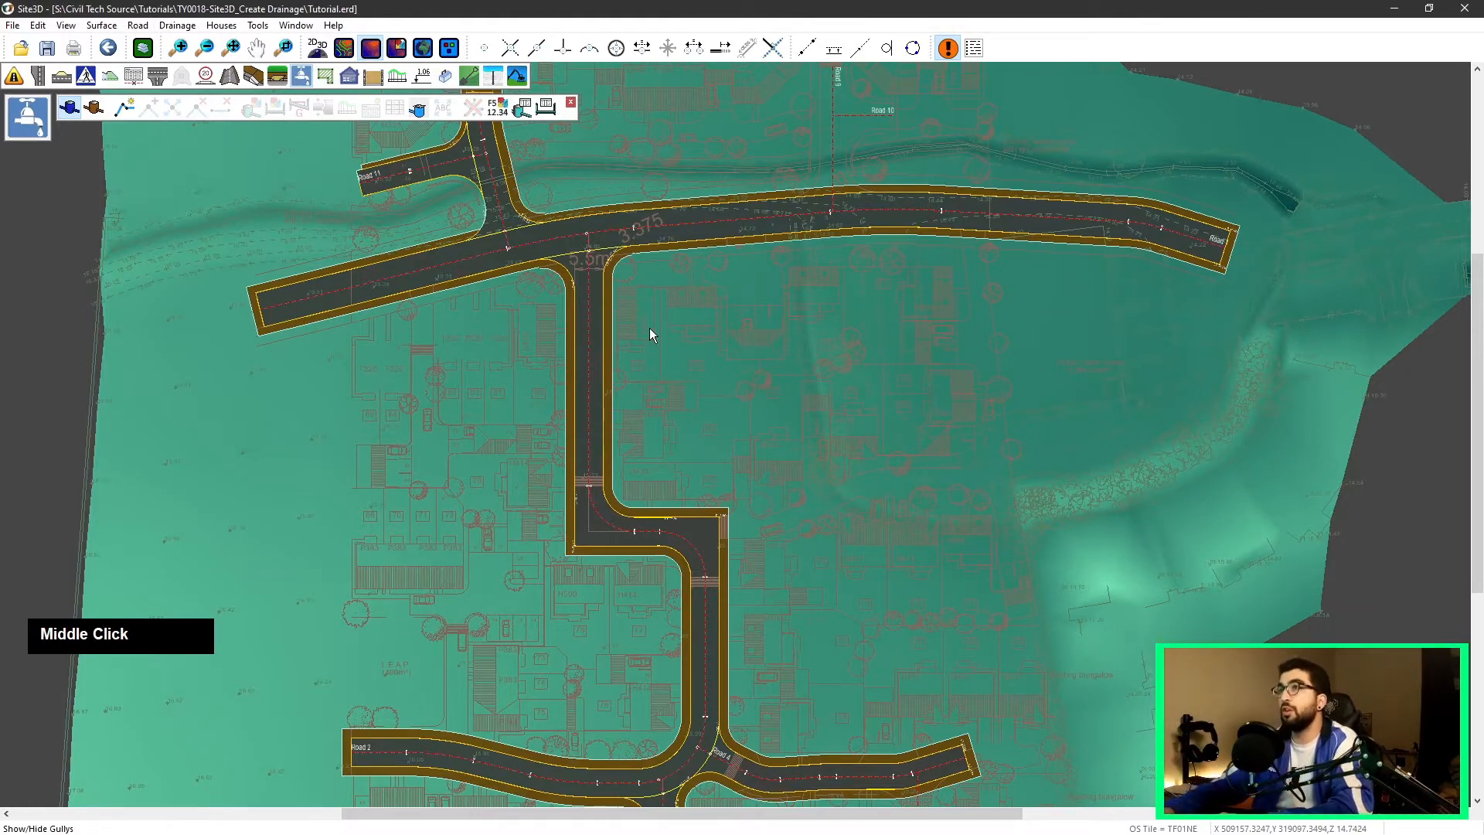
scroll(569, 249, "down", 2)
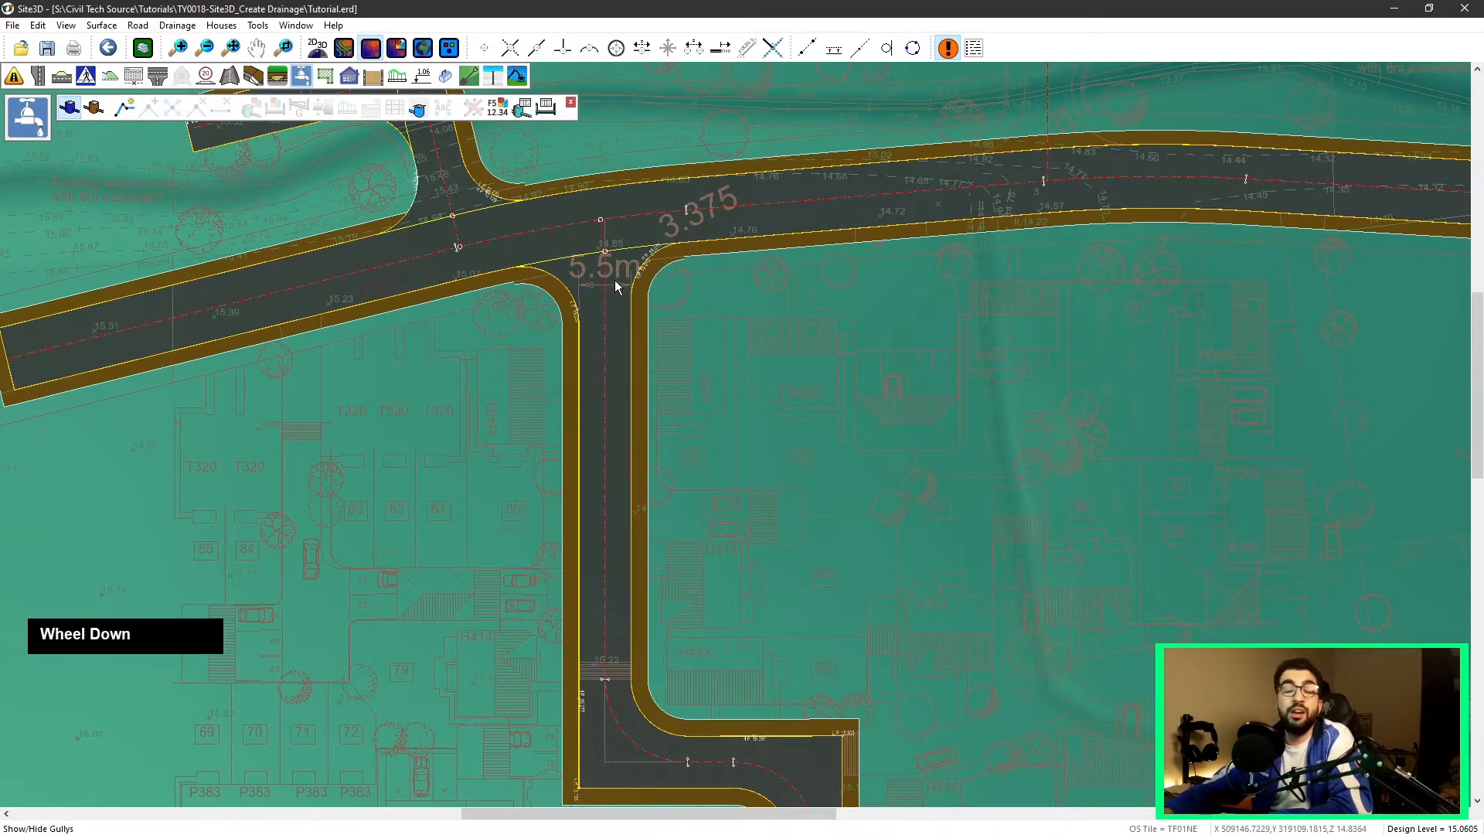
scroll(615, 280, "up", 3)
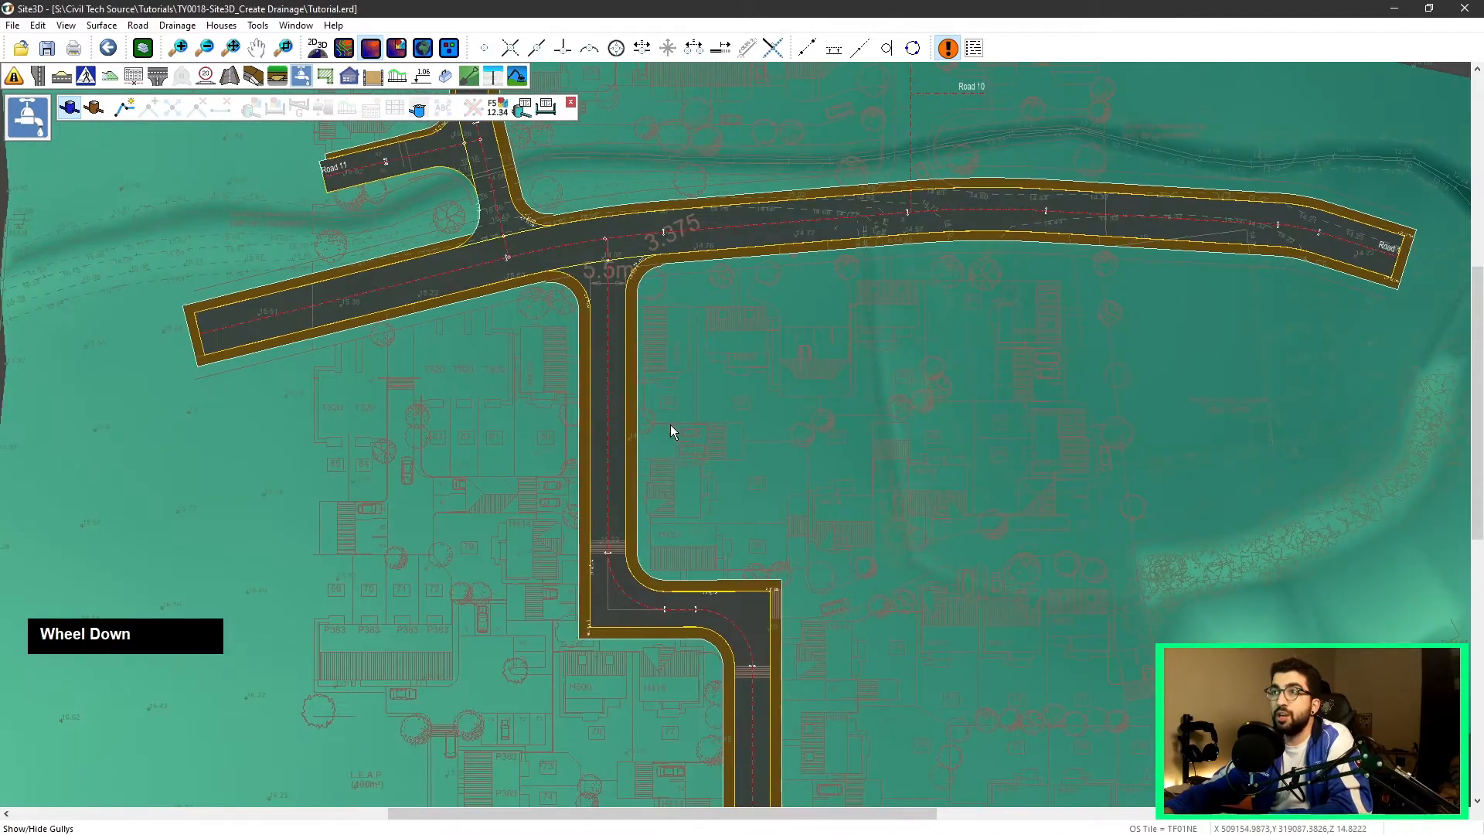
scroll(643, 485, "down", 2)
scroll(627, 481, "down", 3)
scroll(634, 417, "up", 5)
middle_click_drag(626, 503, 653, 477)
scroll(678, 438, "down", 1)
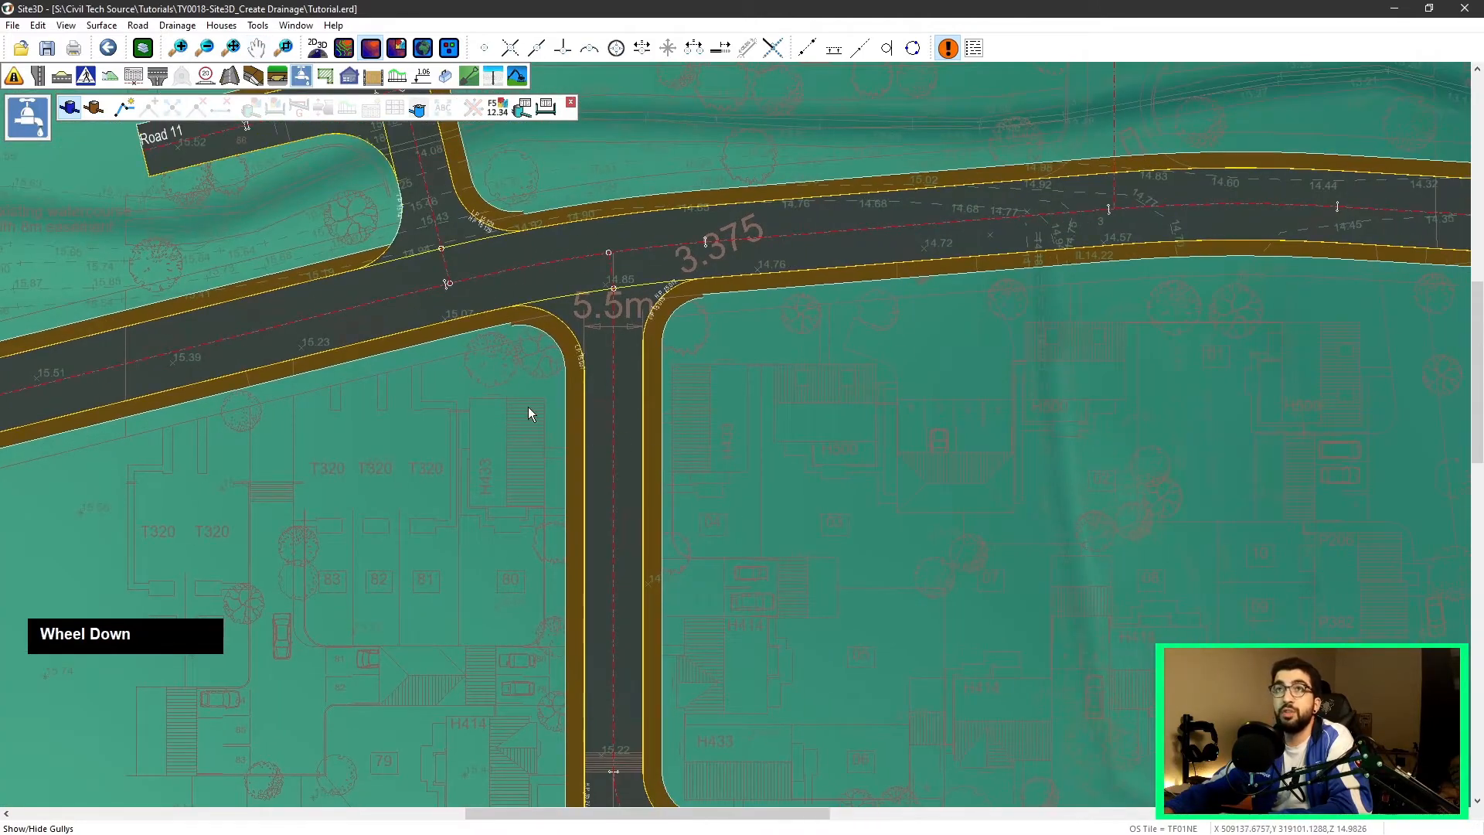
scroll(696, 495, "down", 1)
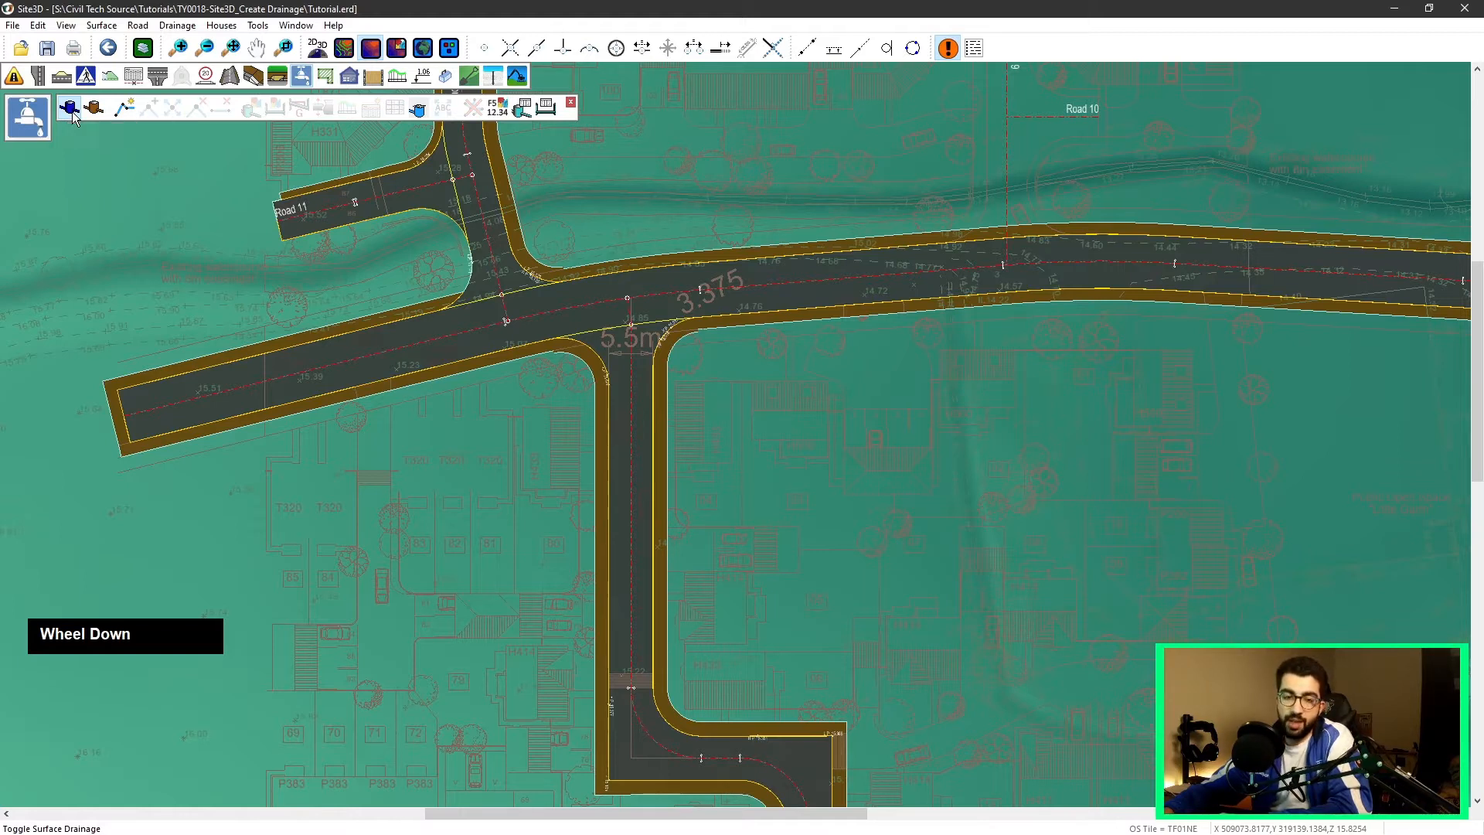
Step: Turn off Private/Plot Drainage mode in the drainage settings
left_click(179, 26)
left_click(232, 242)
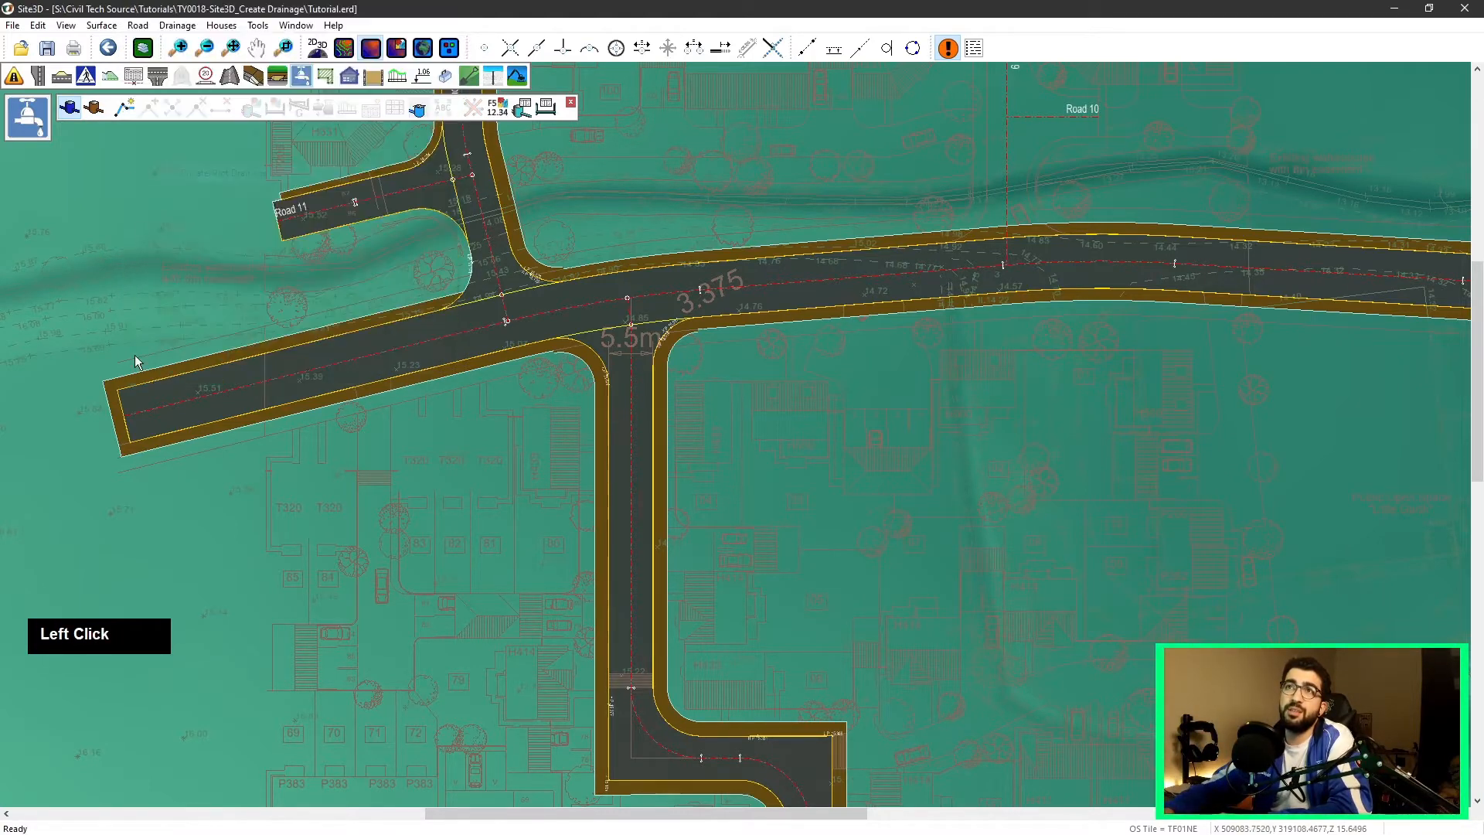
left_click(189, 27)
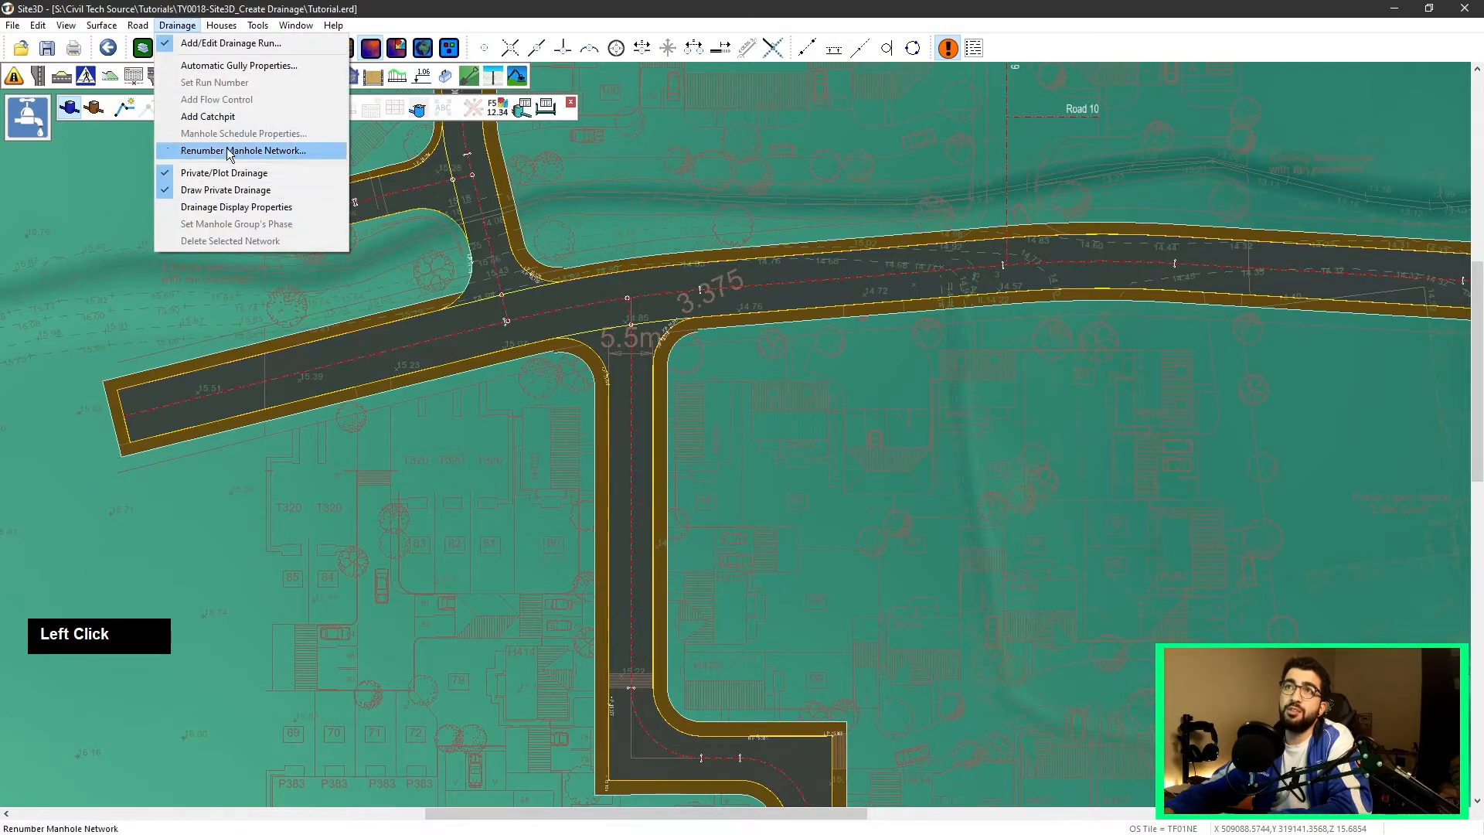
left_click(207, 173)
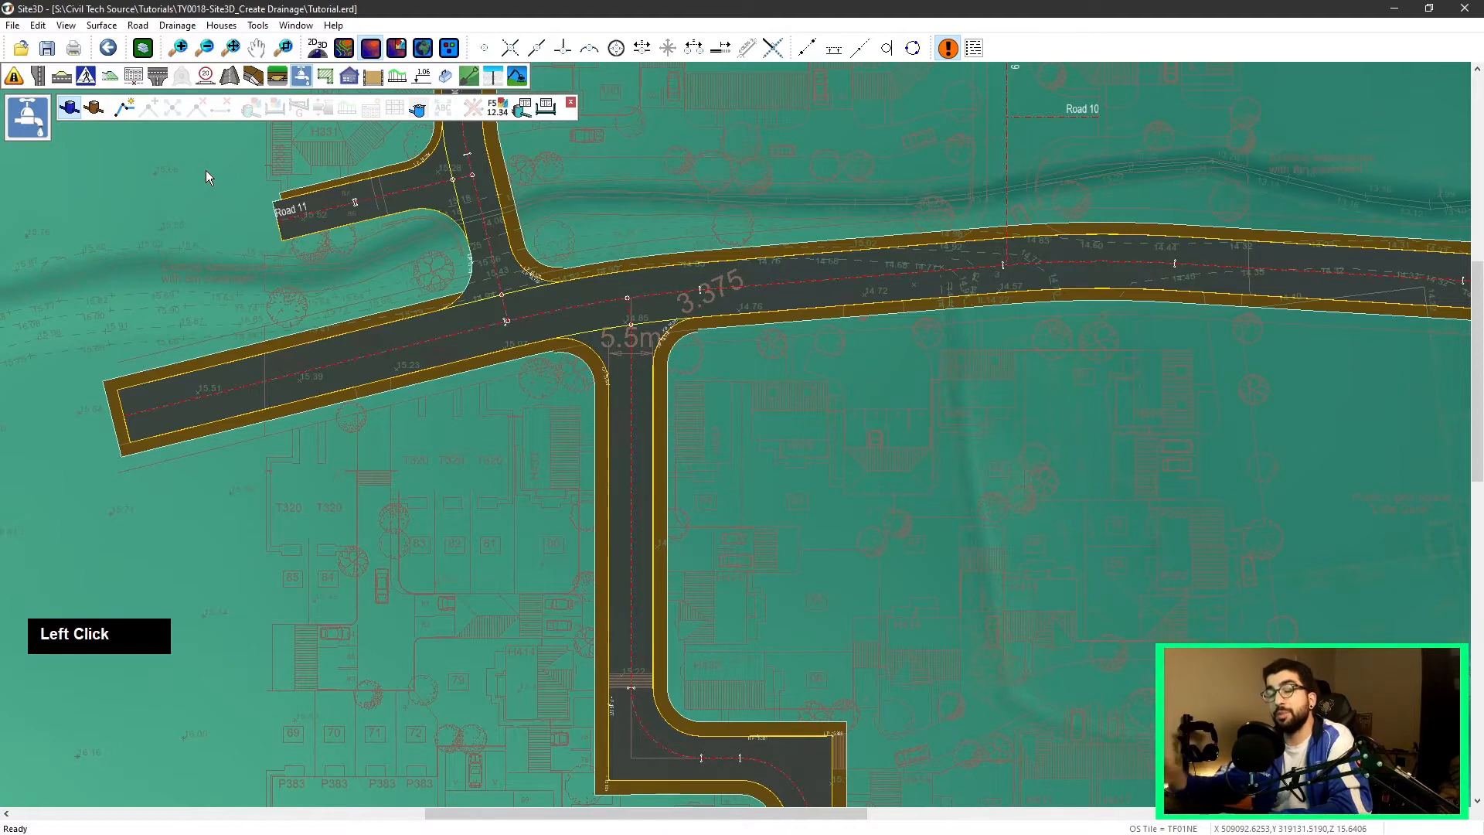
Step: Draw a new drainage run along the main road with manholes from the western end to the eastern end
scroll(624, 313, "down", 1)
middle_click_drag(826, 327, 754, 353)
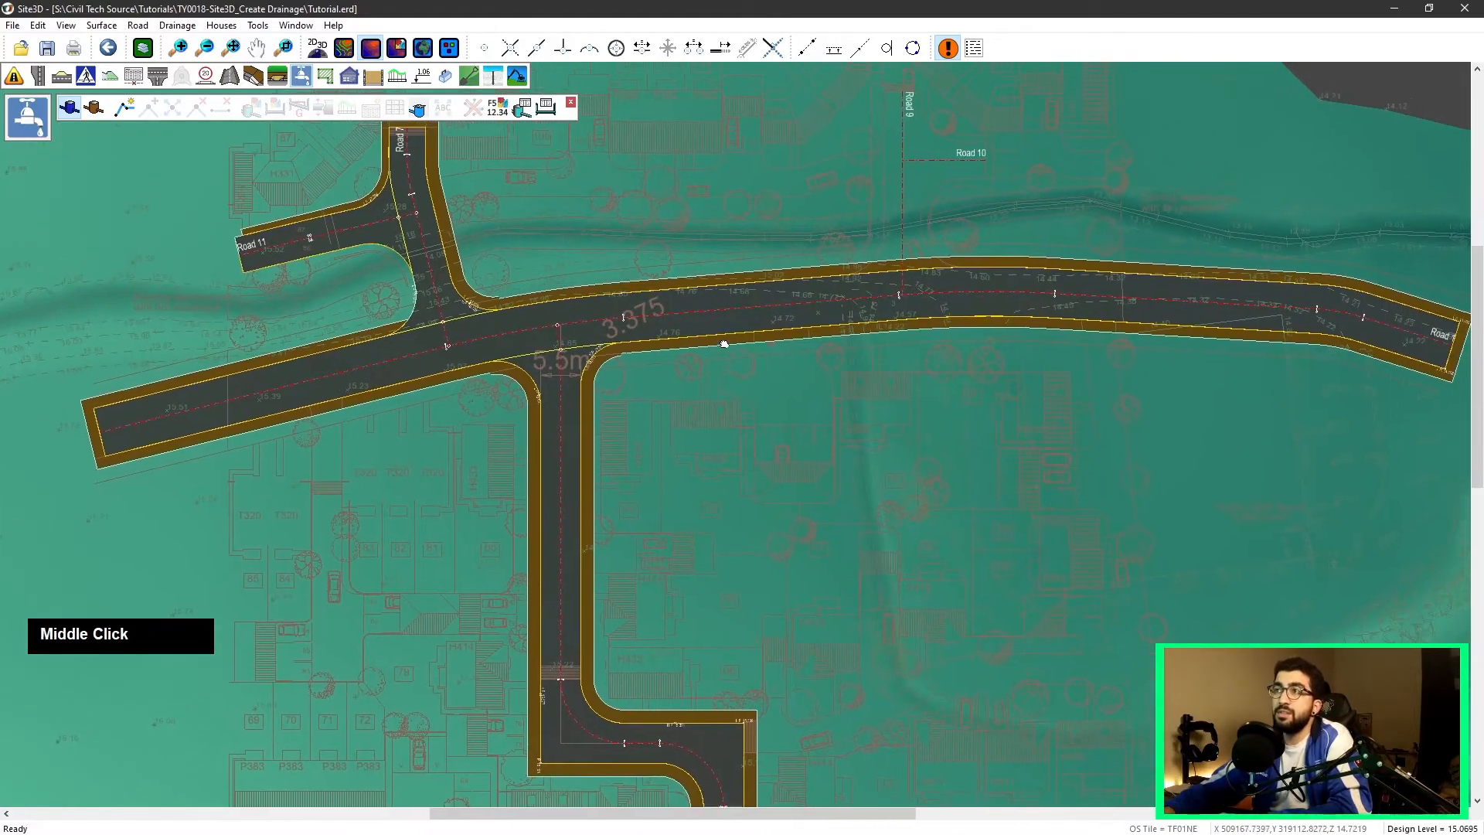
left_click(126, 109)
left_click(128, 424)
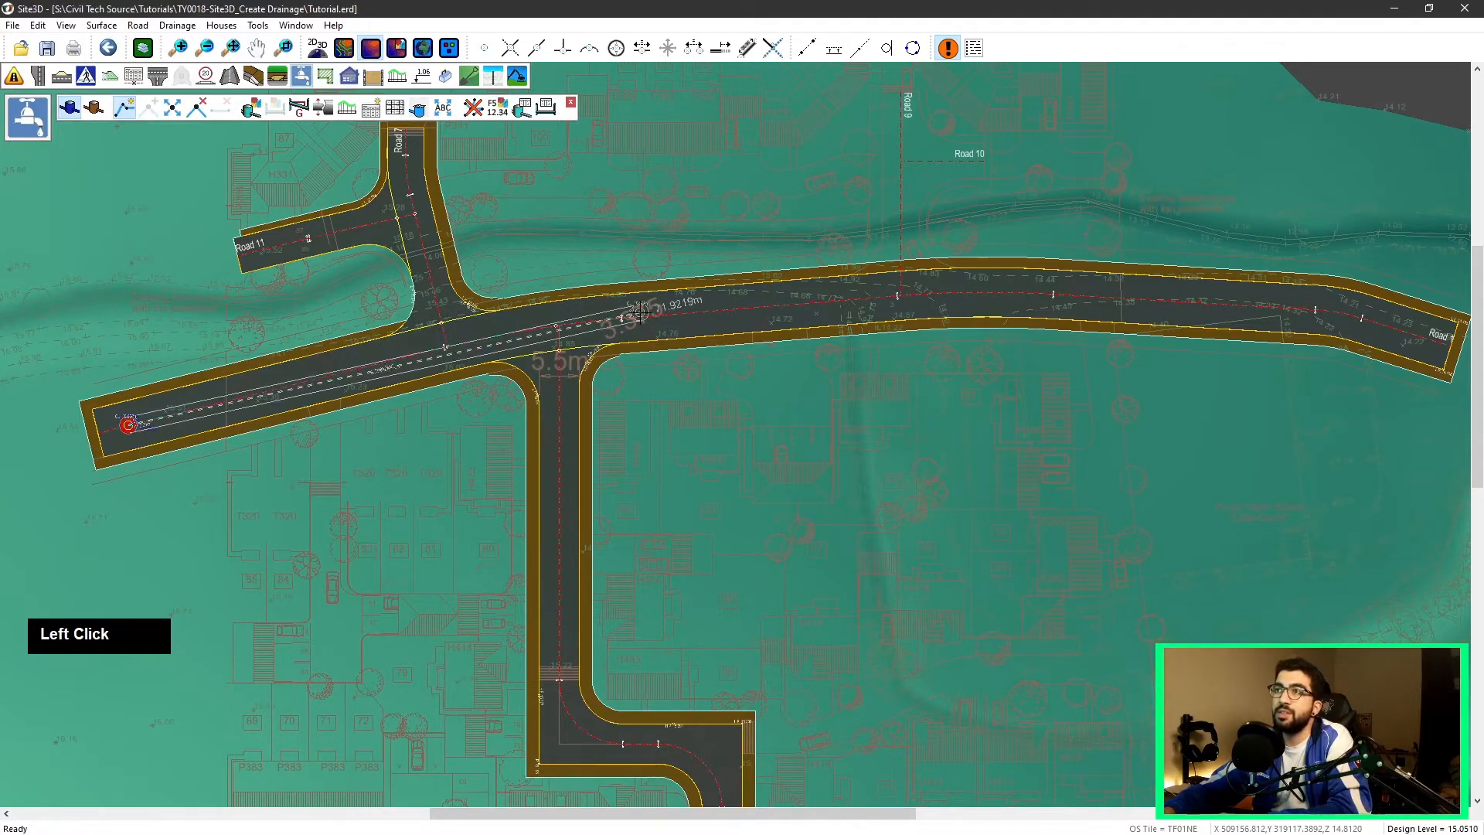
left_click(669, 310)
left_click(1081, 294)
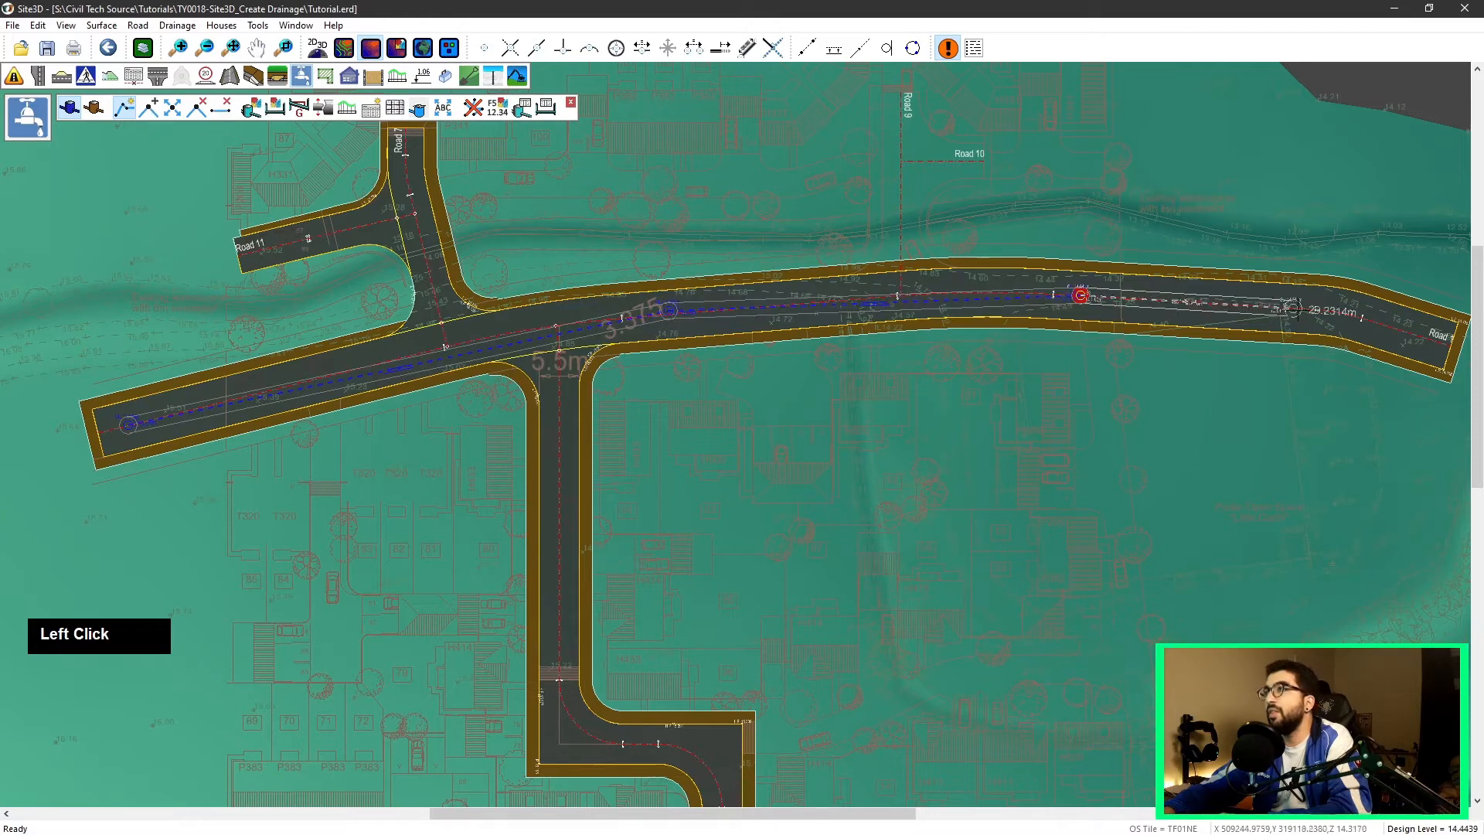
left_click(1425, 331)
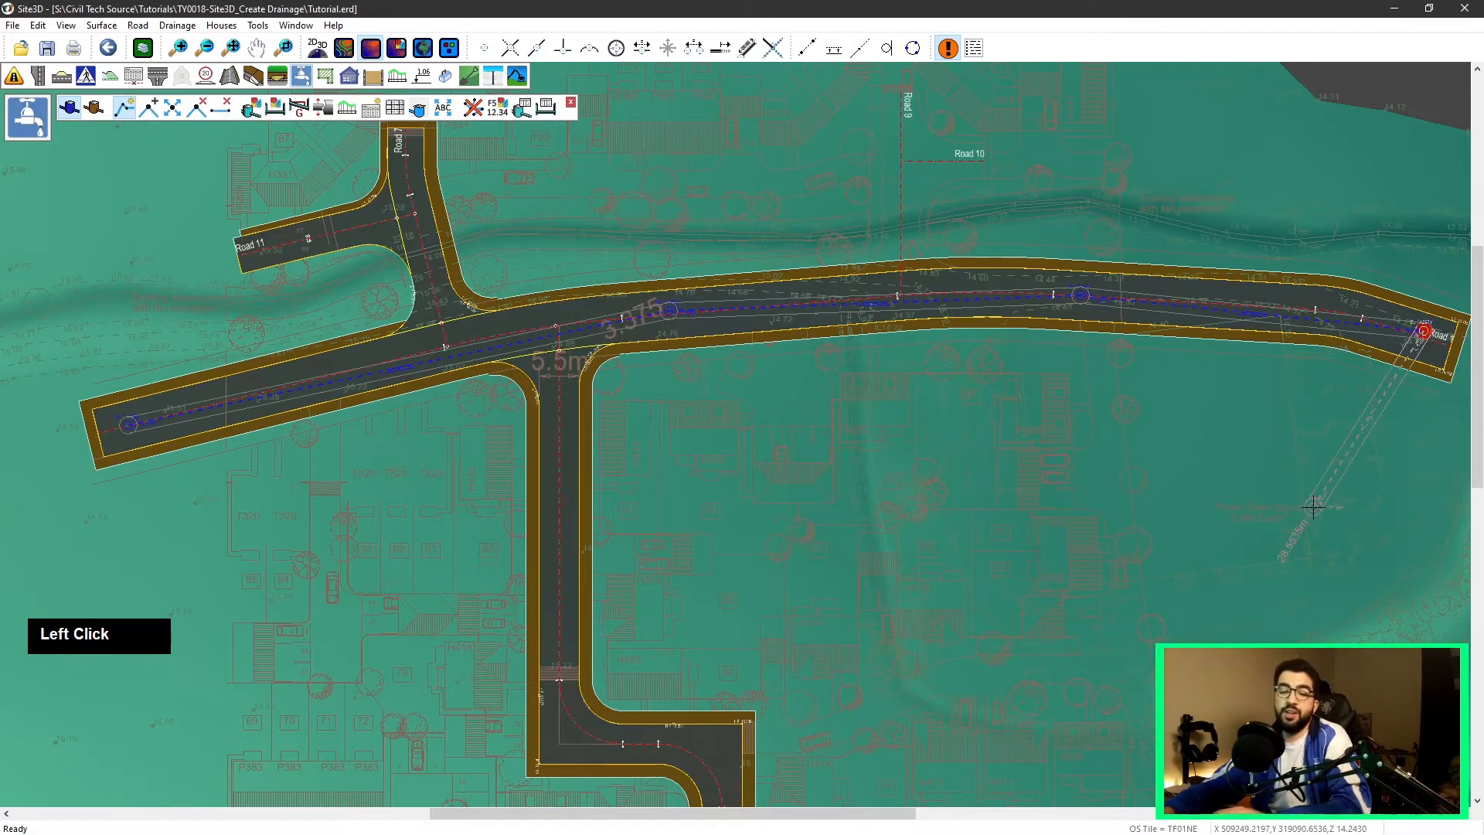
key("Escape")
right_click(1066, 398)
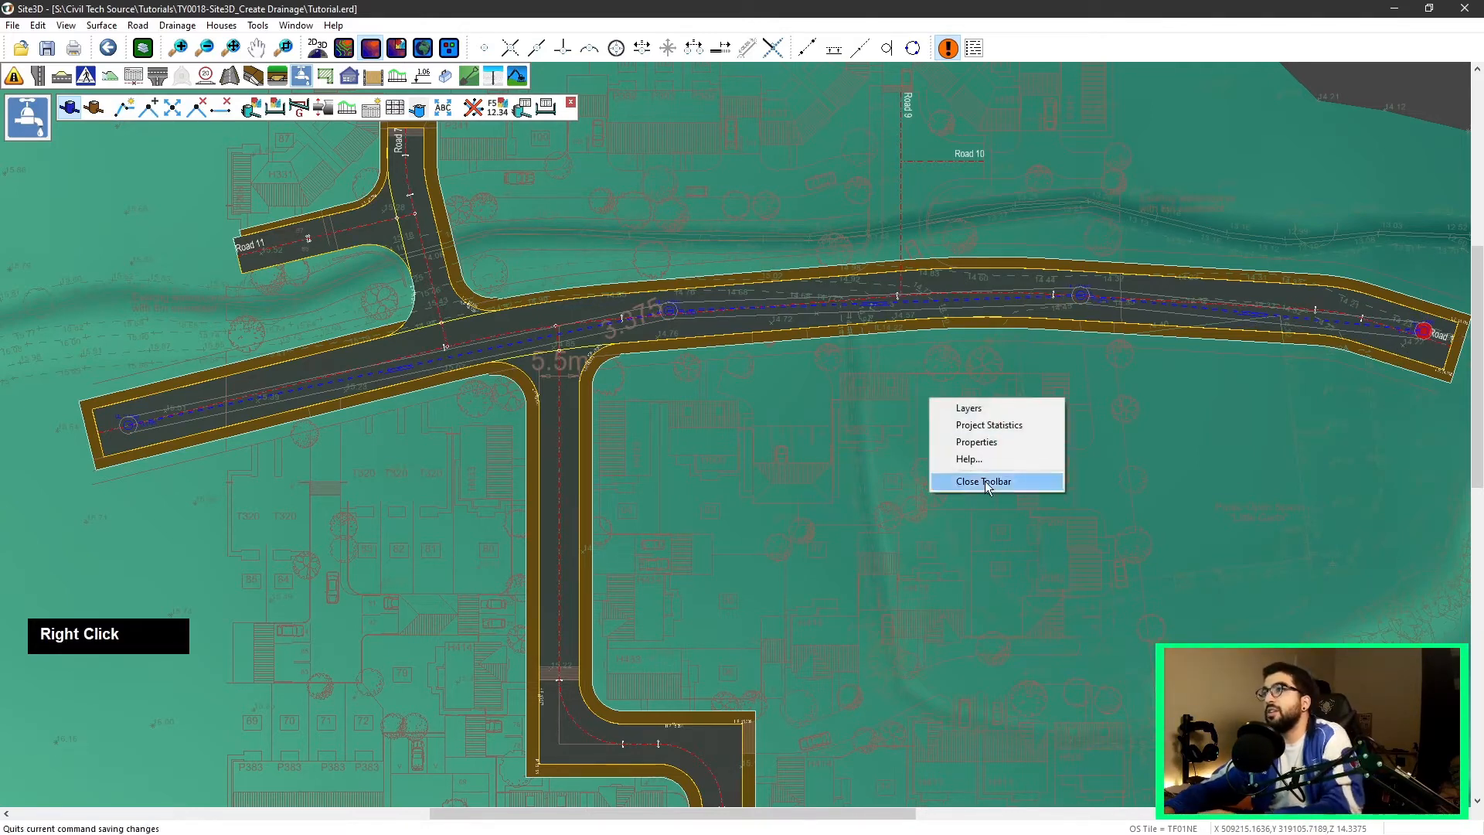
left_click(812, 375)
Step: Add a manhole into the run just west of the side-road junction, then quit the command
scroll(762, 389, "down", 2)
middle_click_drag(731, 390, 672, 389)
scroll(521, 378, "up", 1)
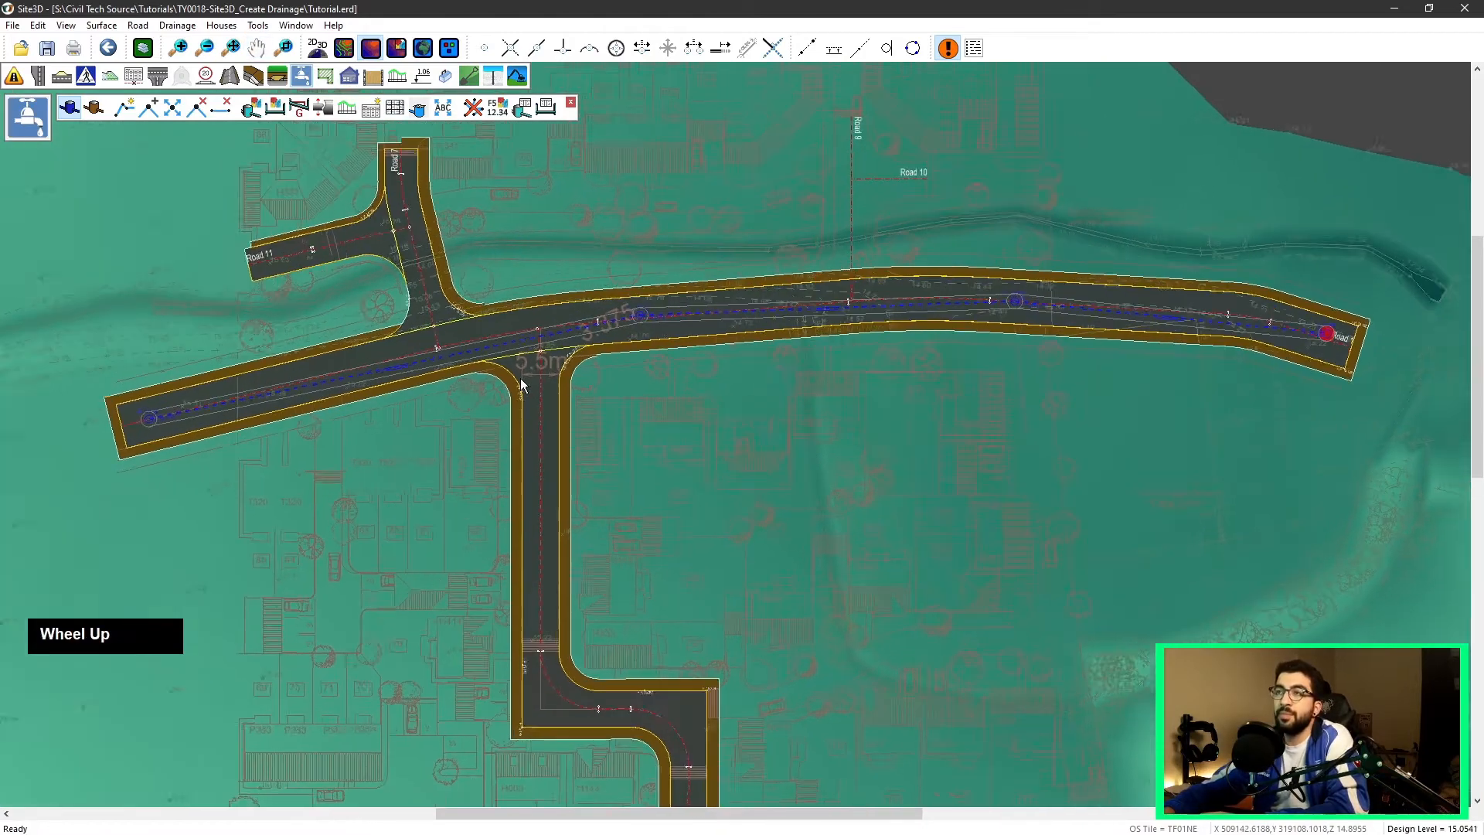
left_click(150, 110)
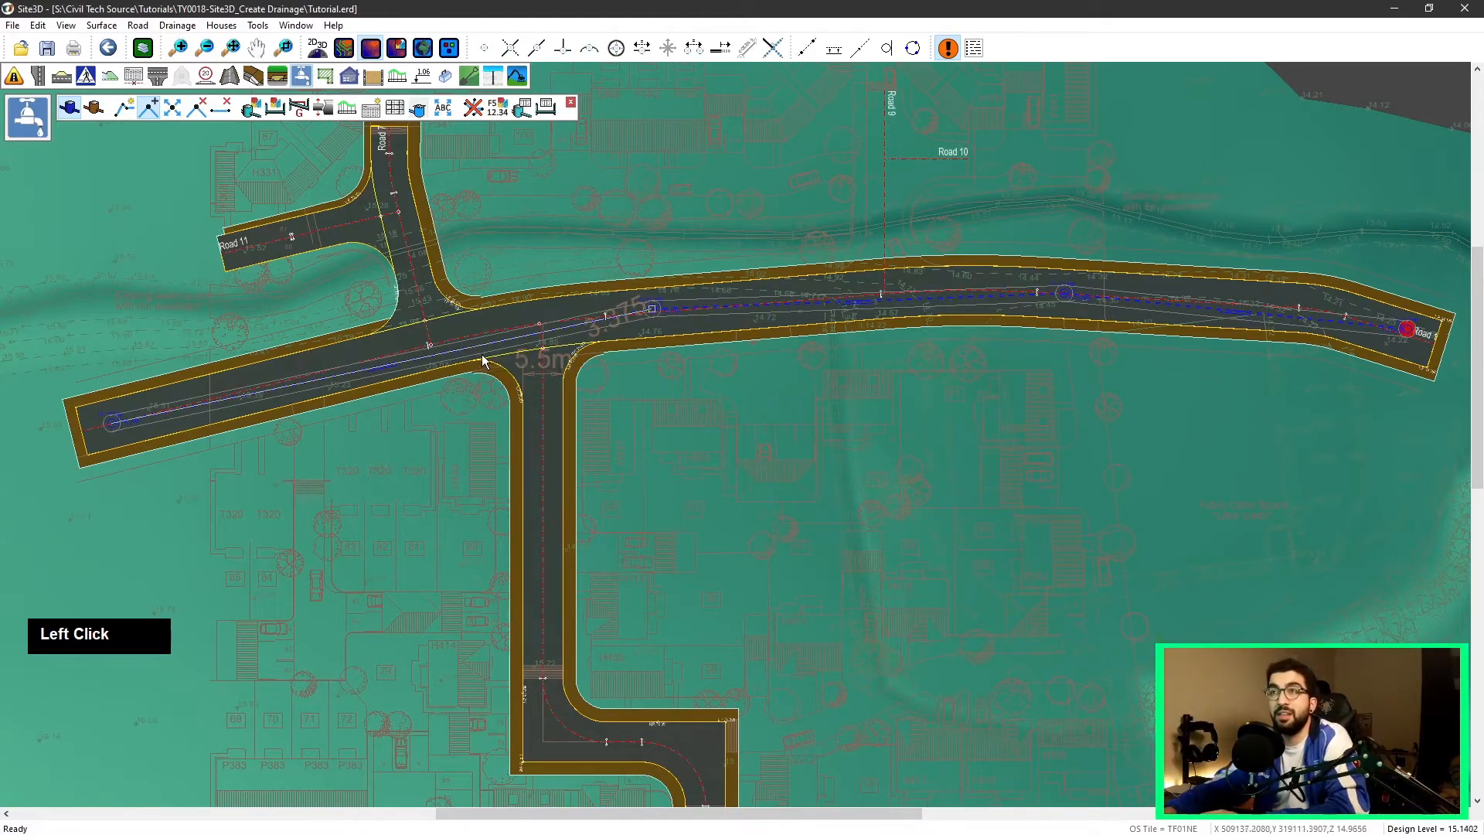
left_click(433, 356)
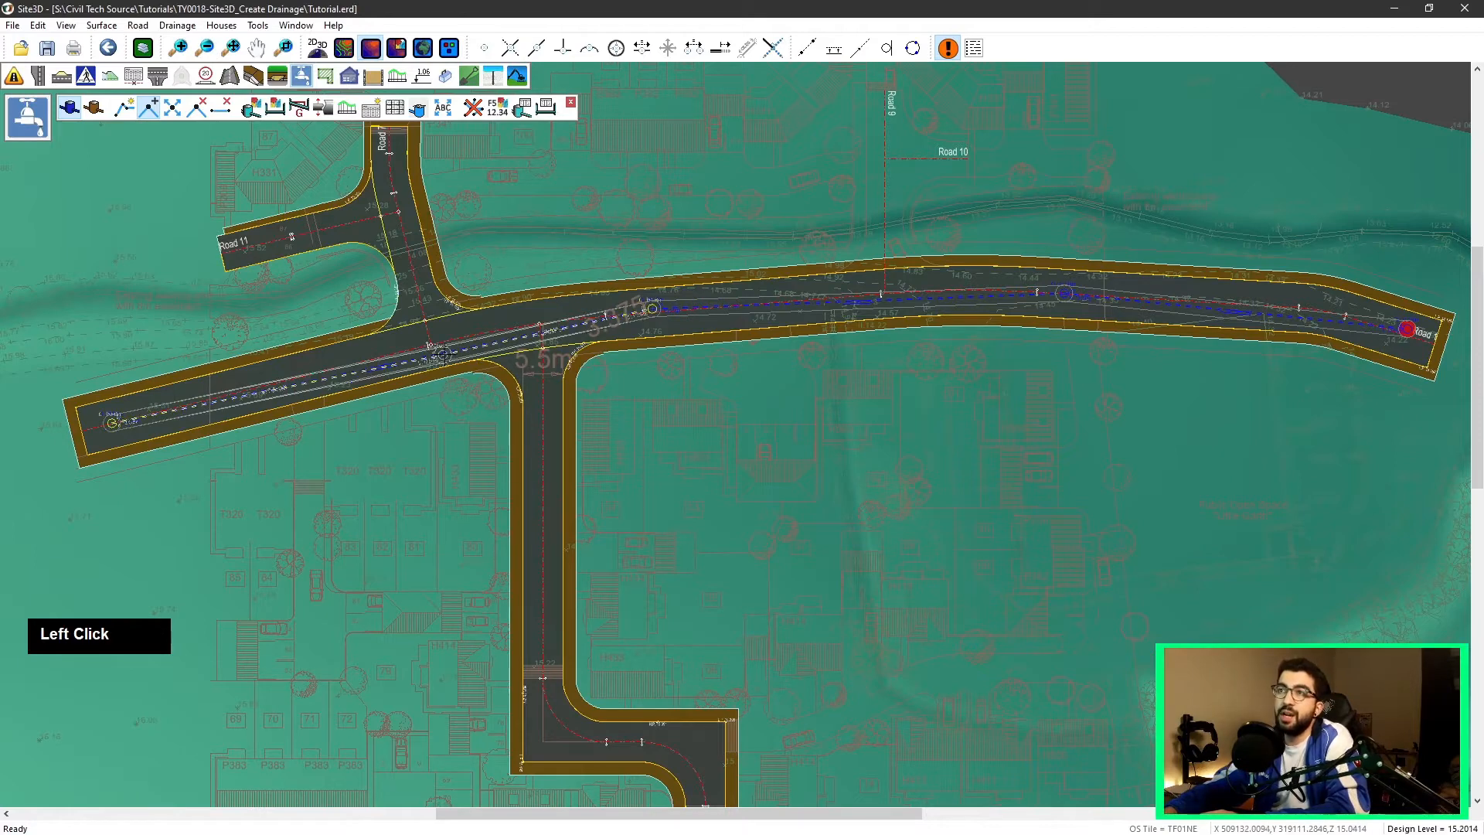
left_click(495, 332)
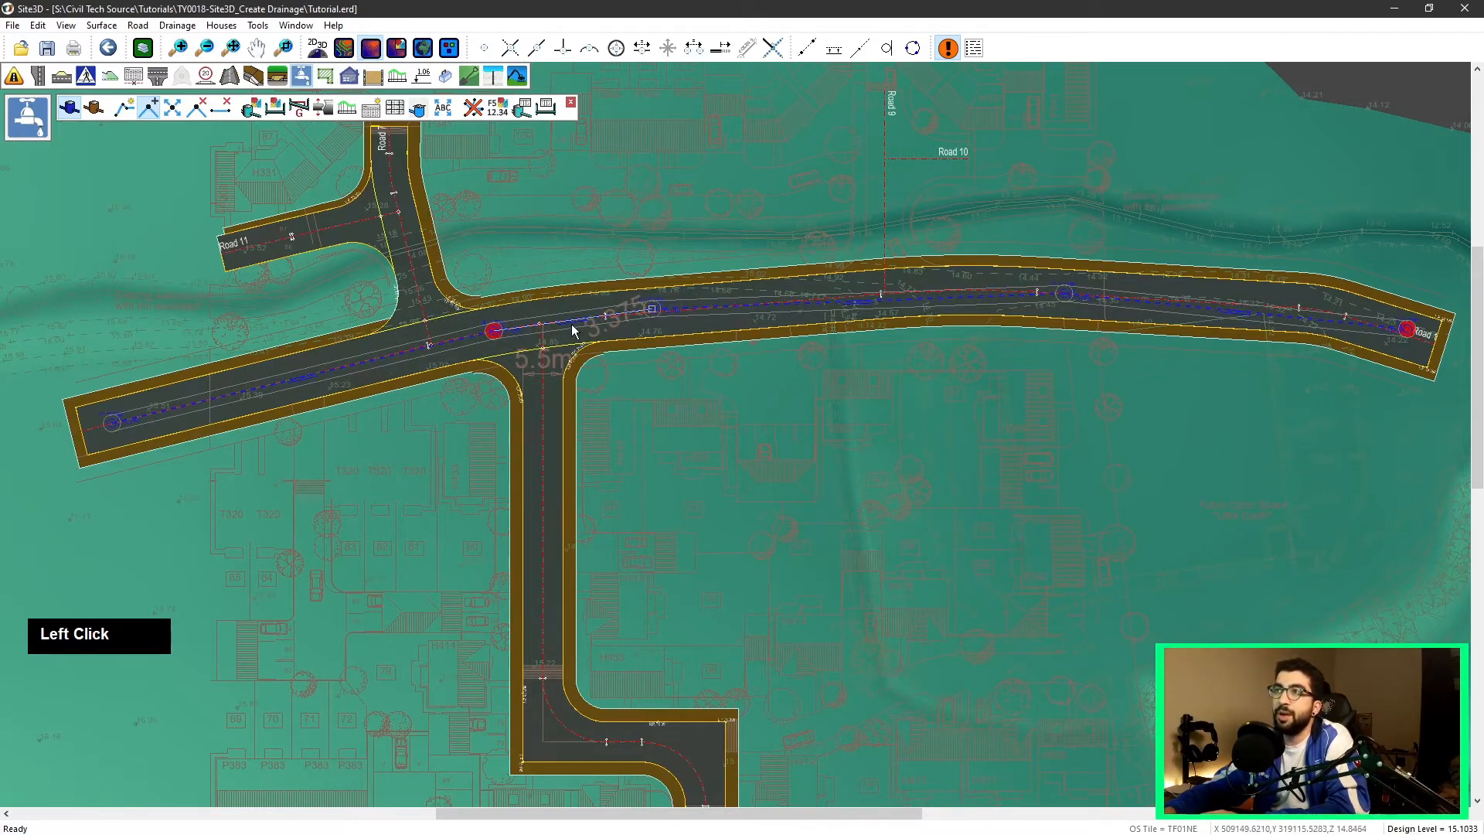
right_click(669, 212)
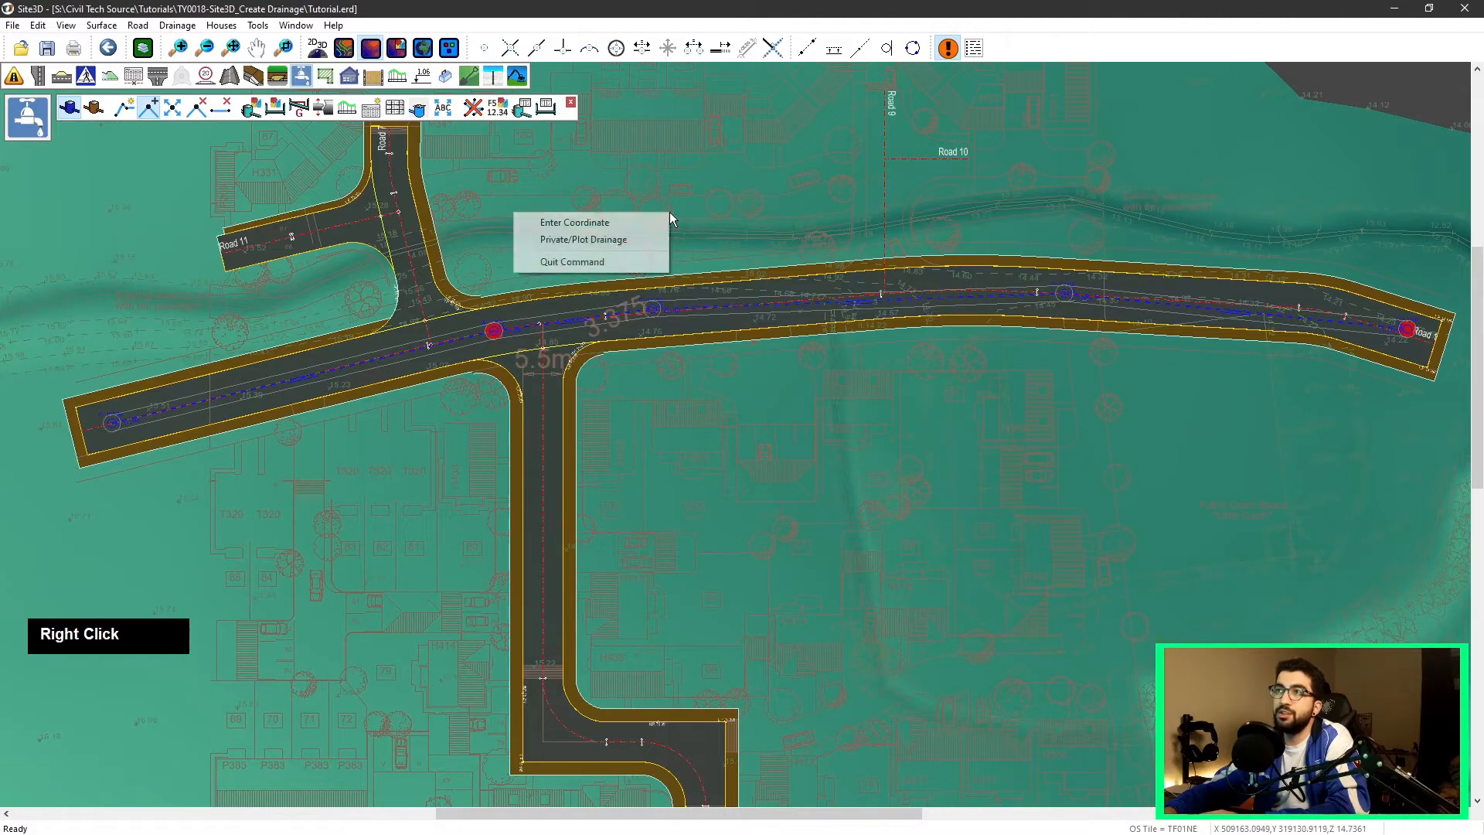
left_click(611, 265)
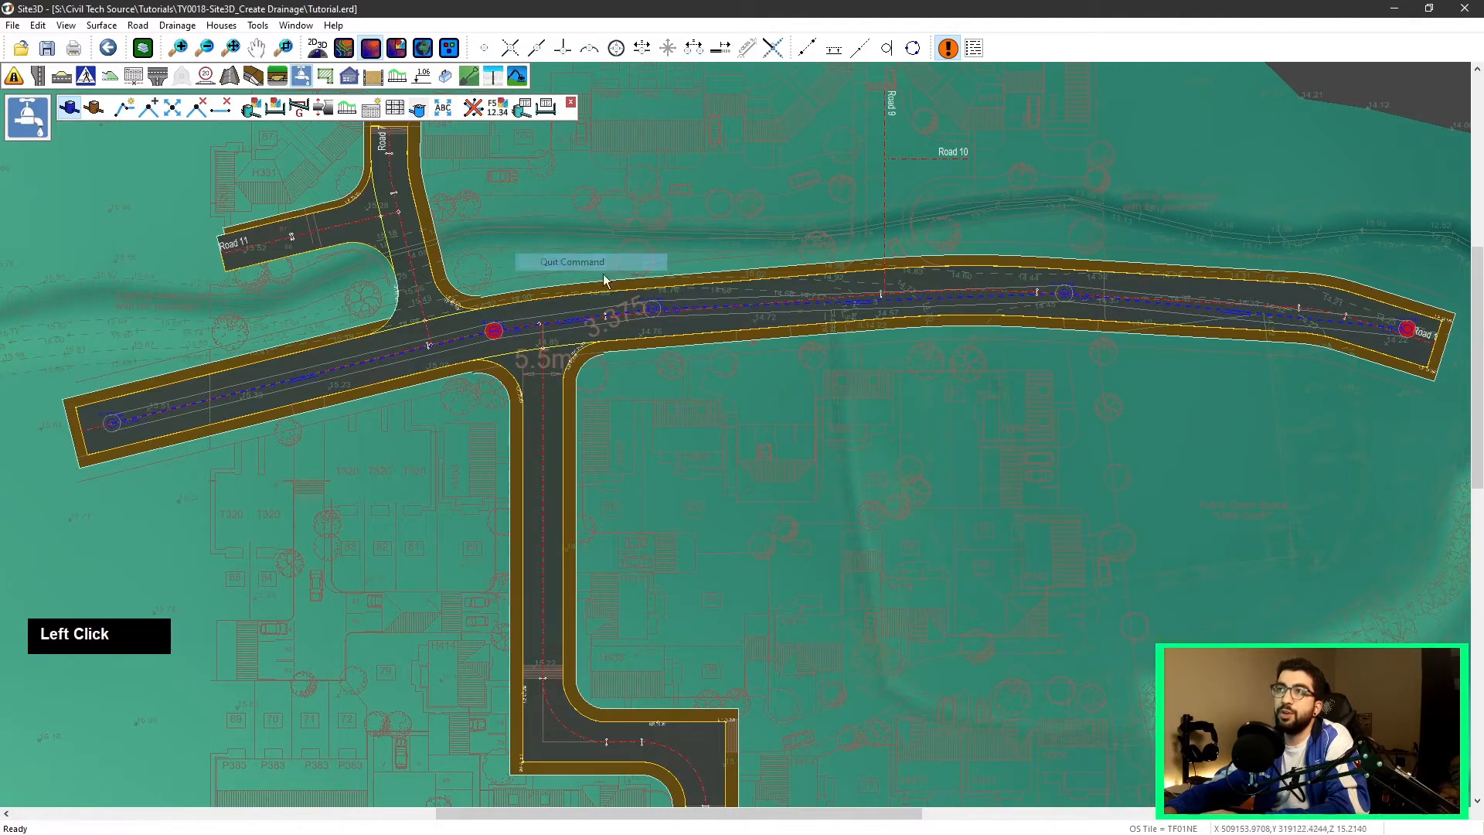
Step: Move the new manhole west onto the road centreline near the Road 11 junction
left_click(173, 107)
left_click(493, 330)
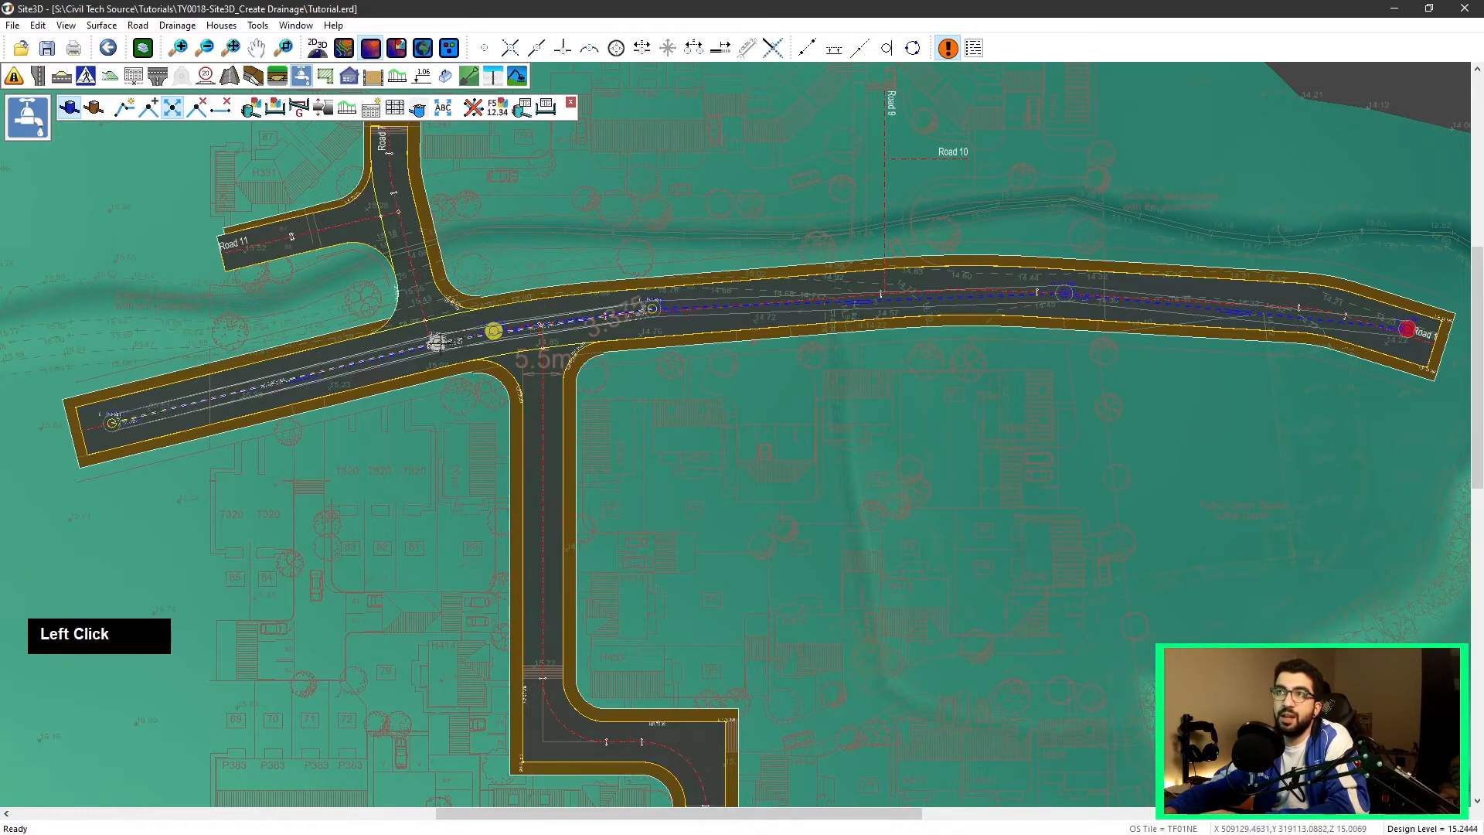
scroll(488, 314, "up", 2)
left_click(491, 328)
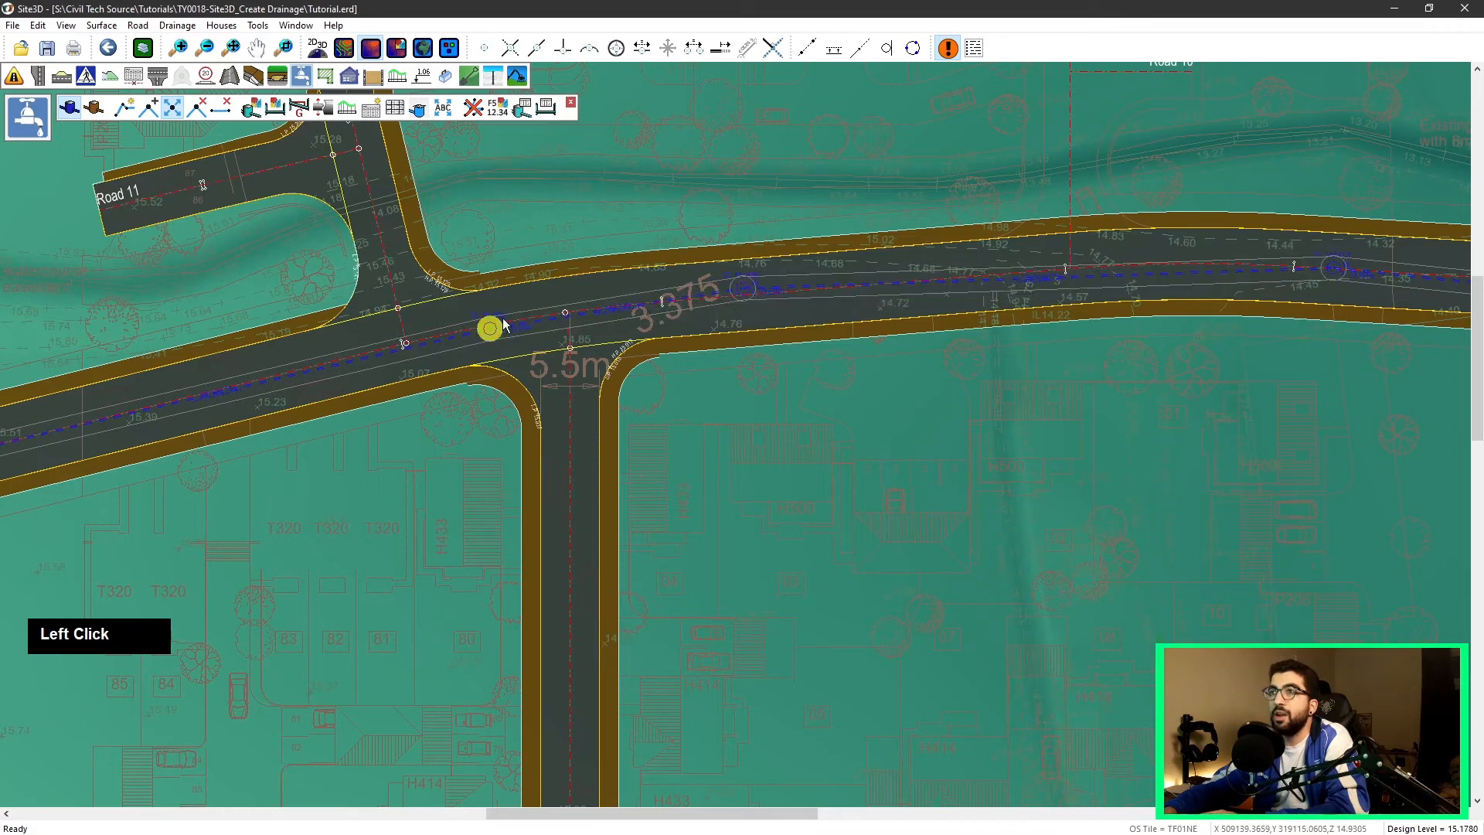
left_click(398, 336)
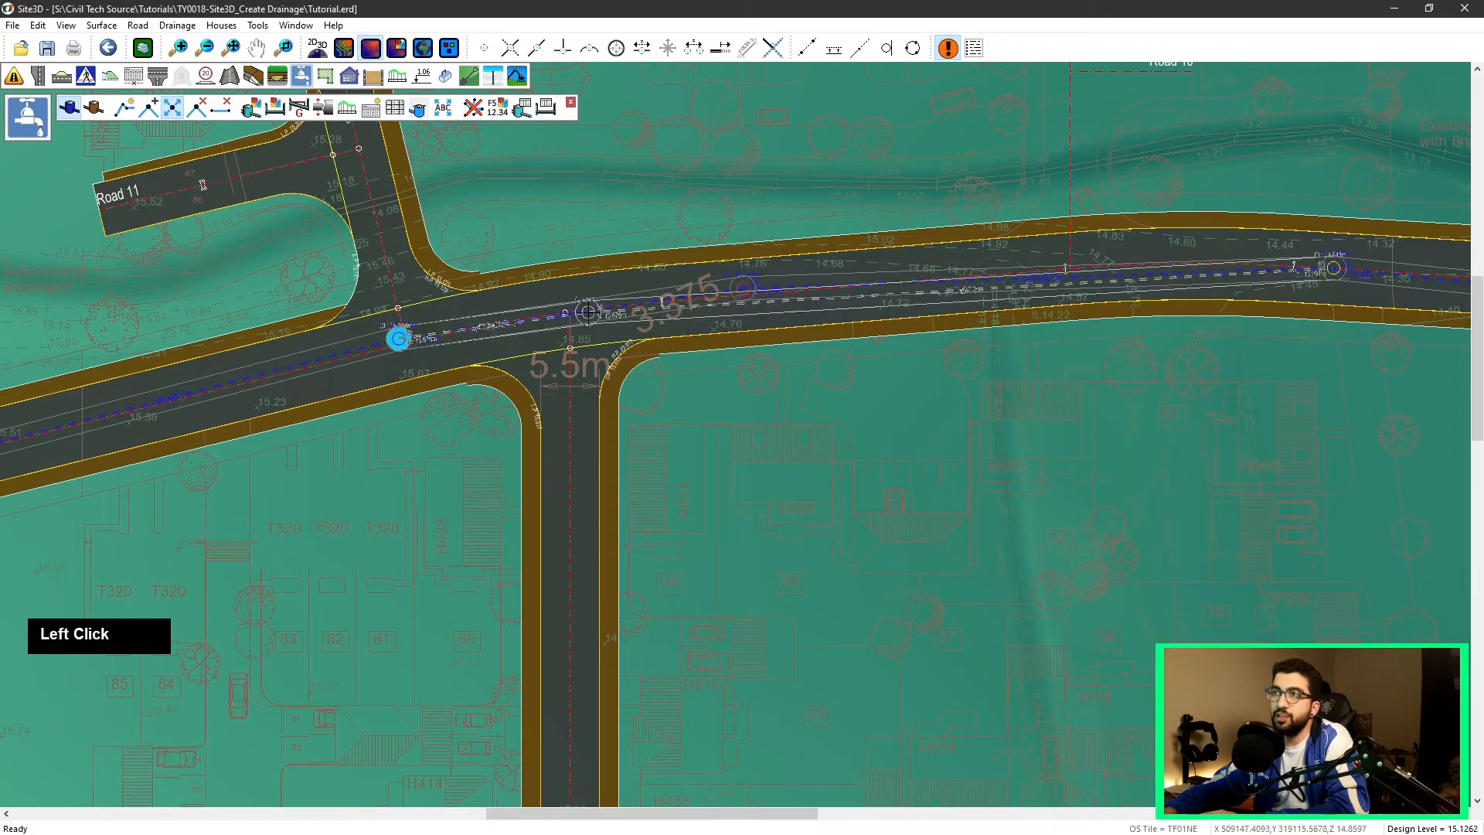
right_click(651, 198)
left_click(599, 232)
Step: Delete the eastern end manhole, the manhole east of the junction, and the pipe at the western end
scroll(634, 332, "down", 1)
scroll(634, 332, "down", 8)
middle_click_drag(735, 359, 633, 368)
scroll(356, 270, "up", 3)
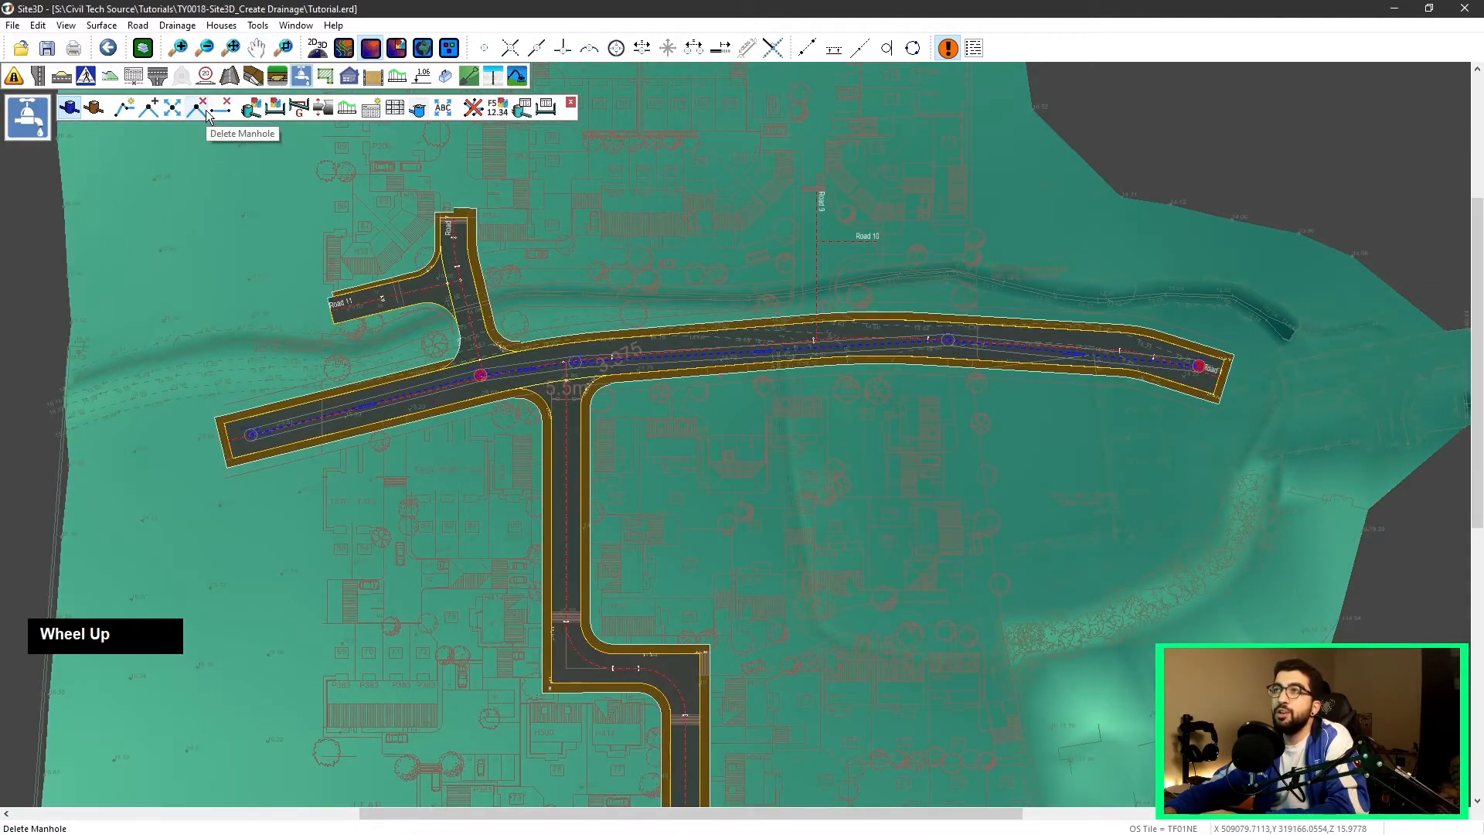
left_click(199, 109)
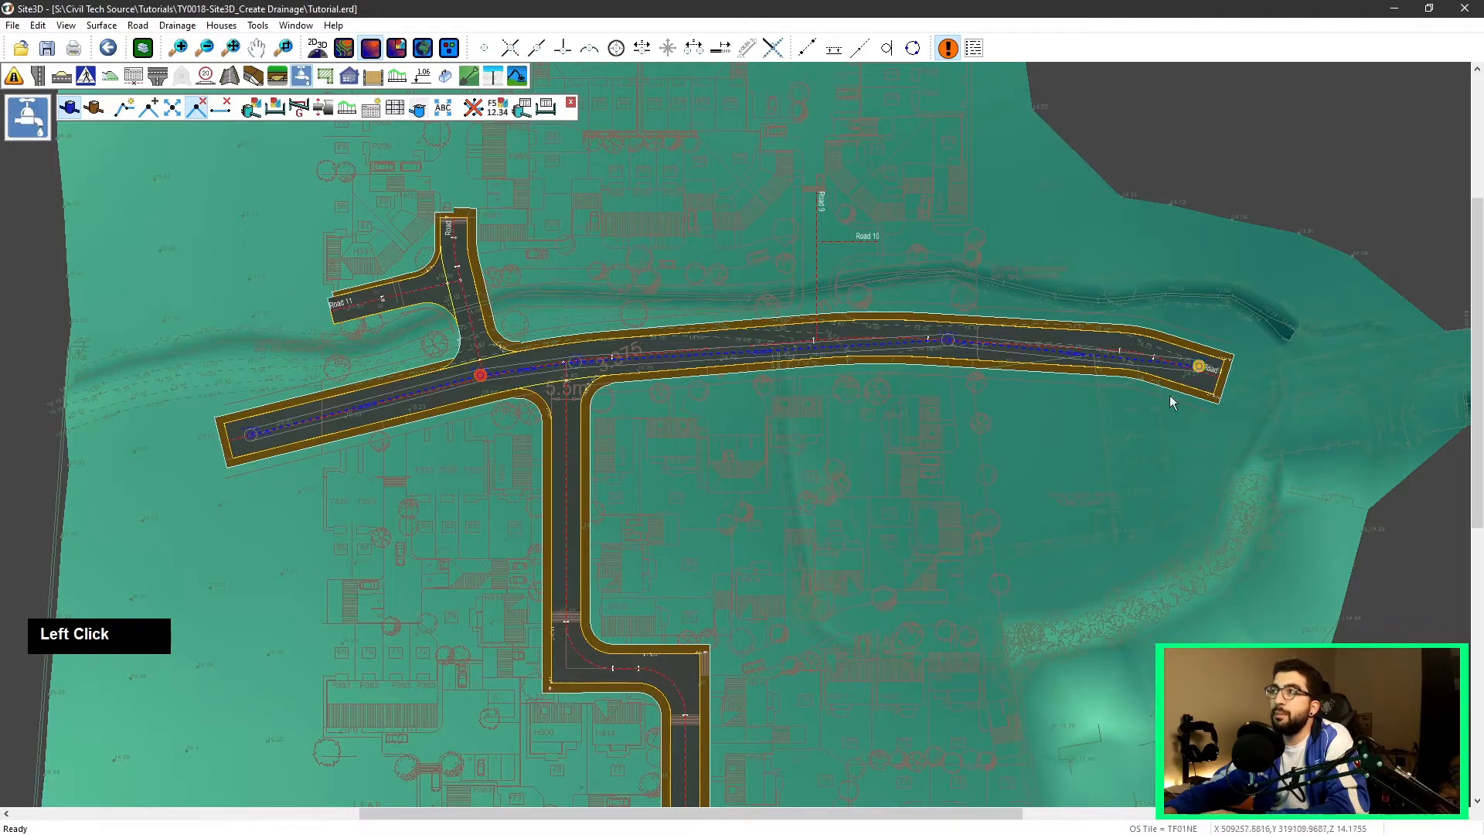
left_click(1204, 369)
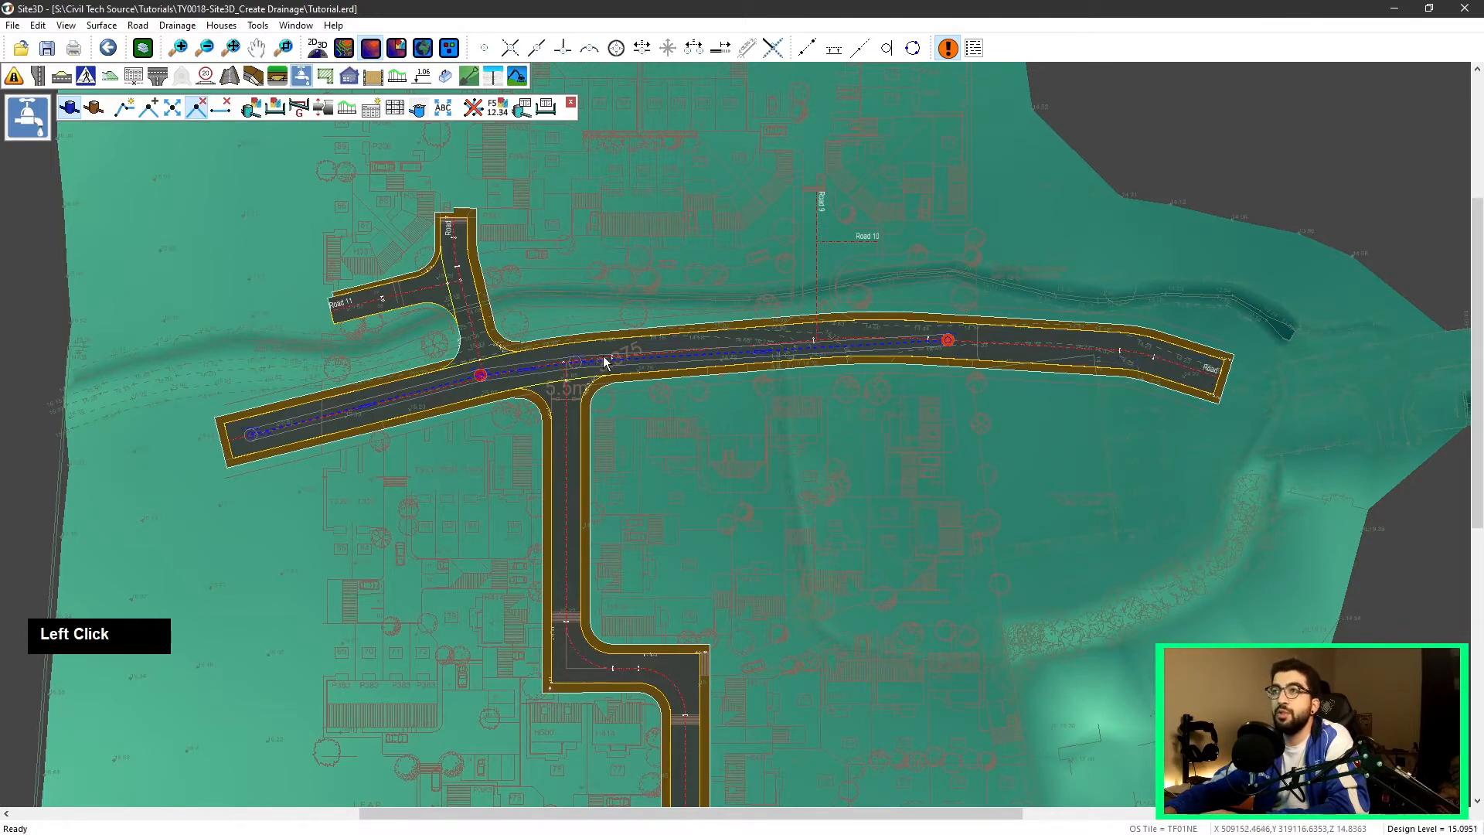
left_click(580, 366)
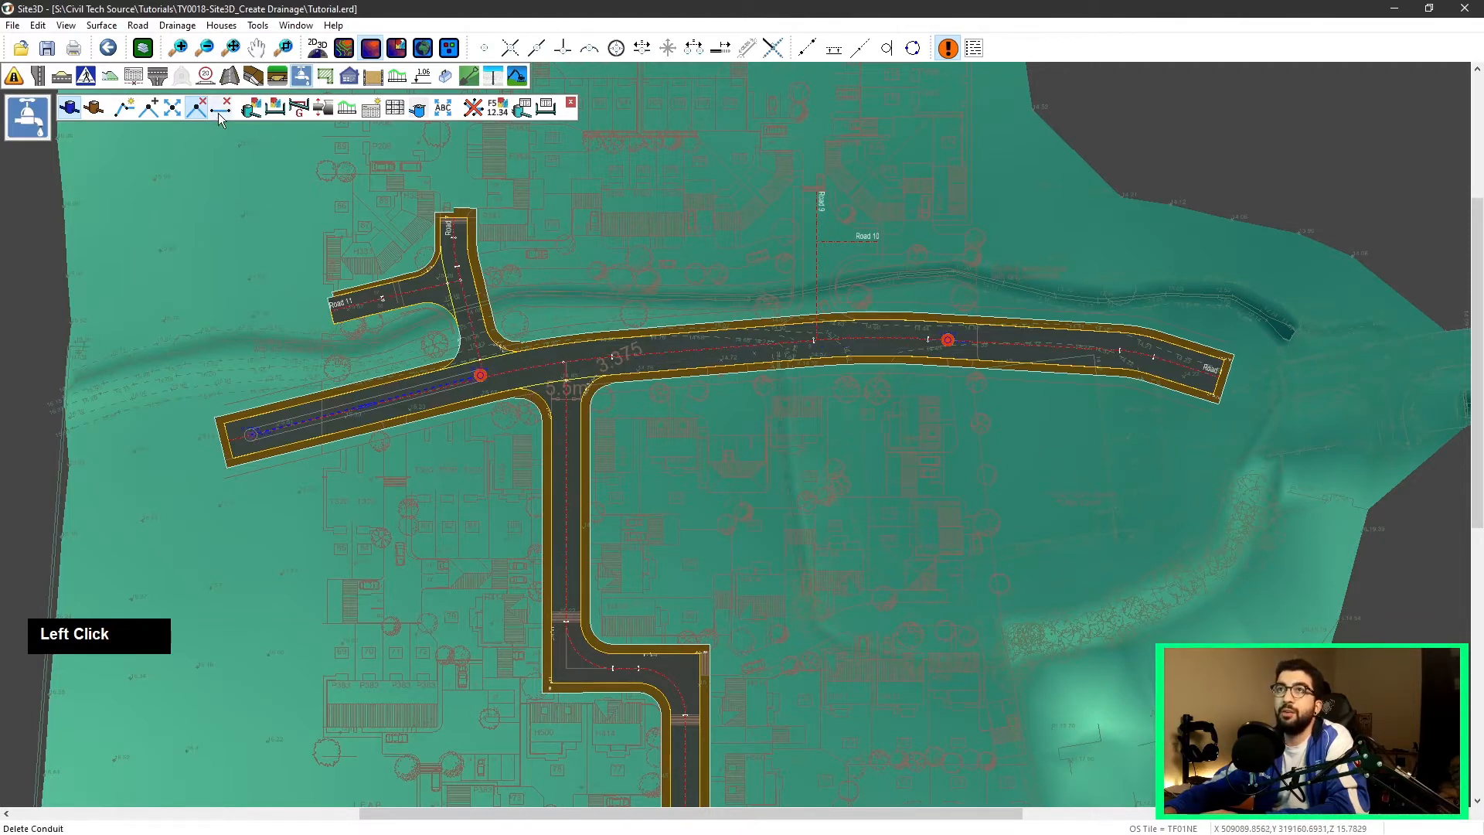
left_click(398, 402)
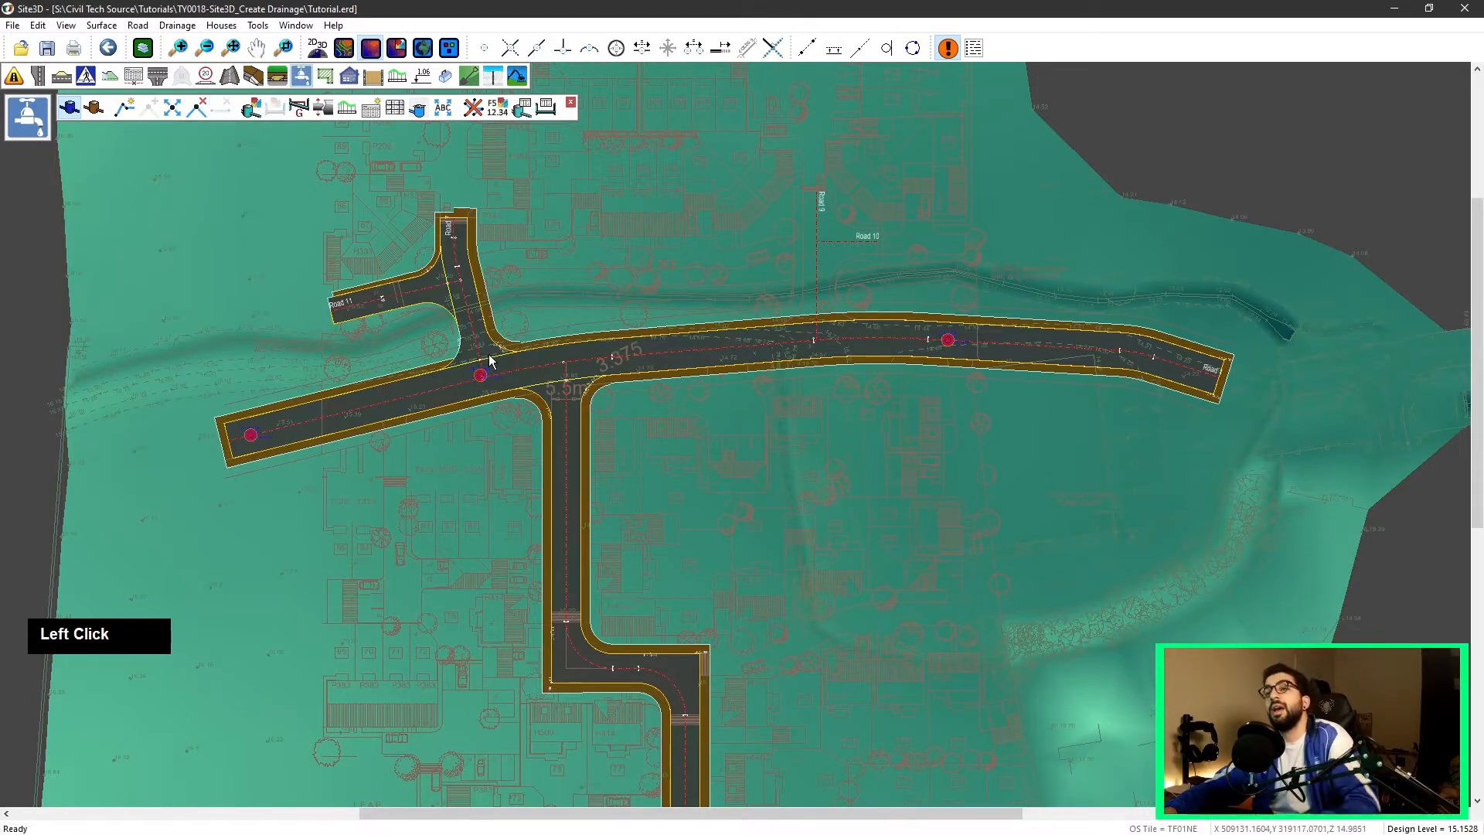
key("Escape")
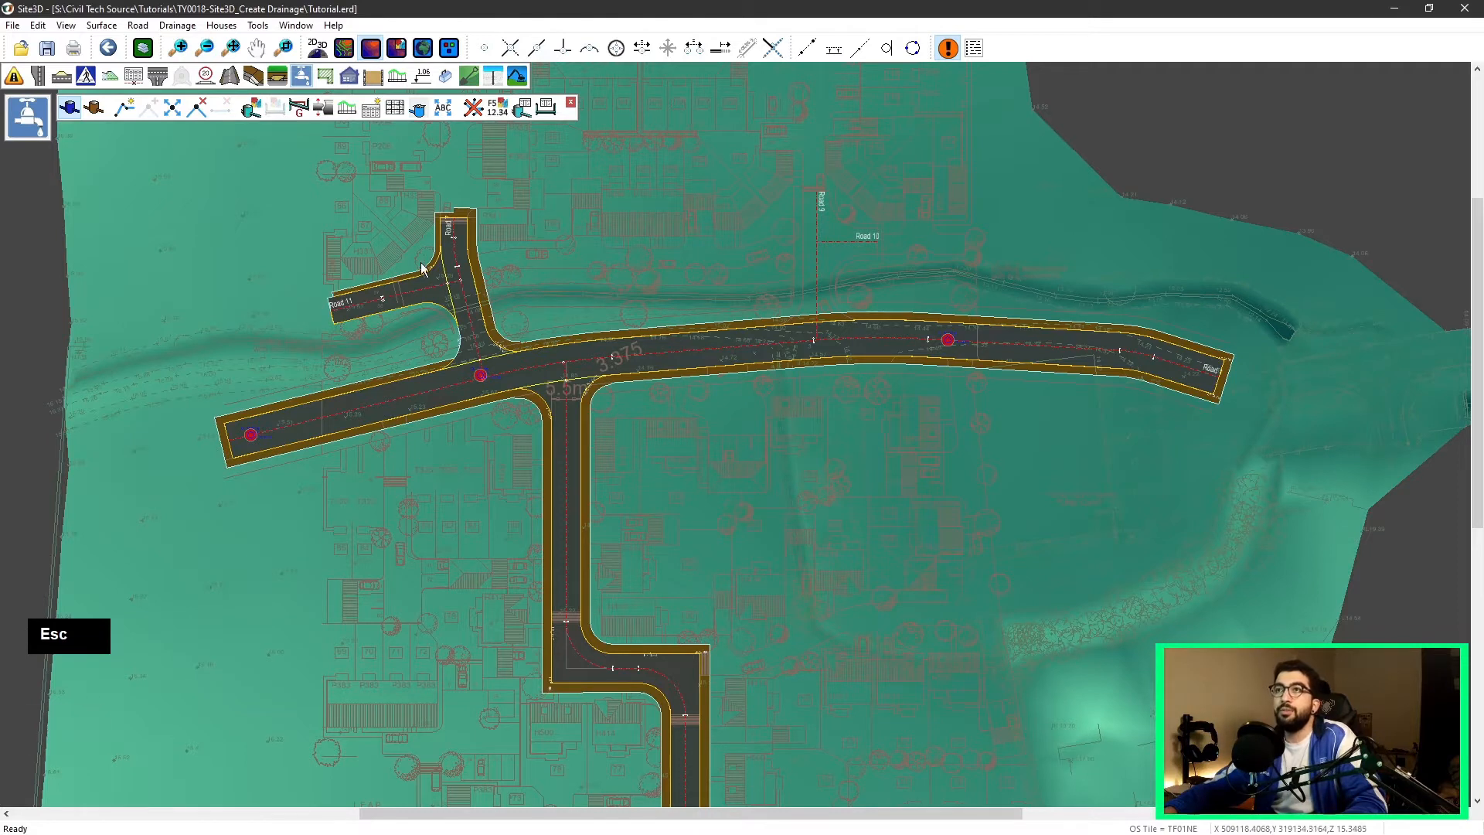
right_click(286, 263)
left_click(252, 264)
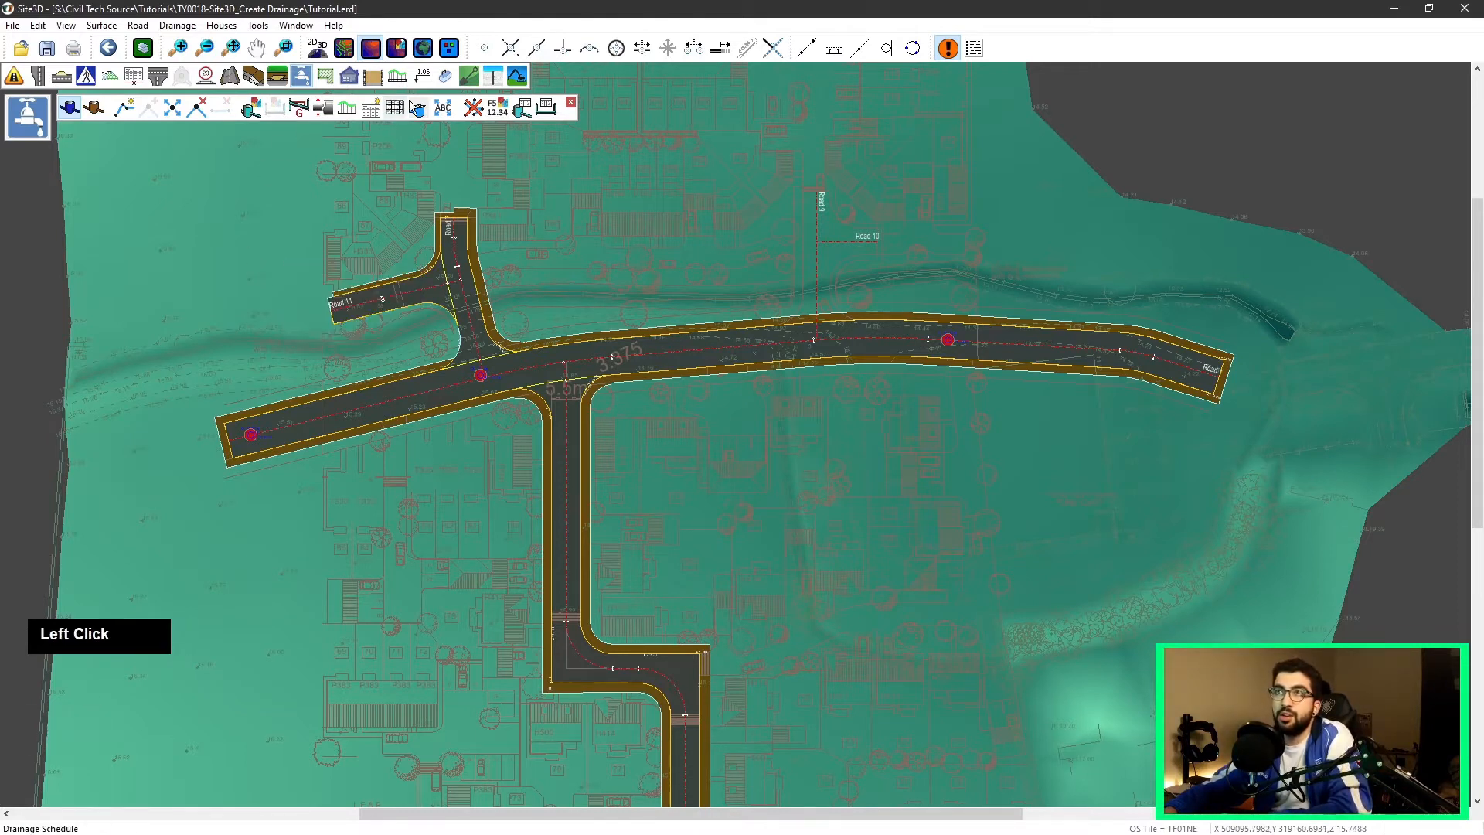
Step: Draw a pipe from the western end manhole to the manhole at the Road 11 junction
left_click(133, 109)
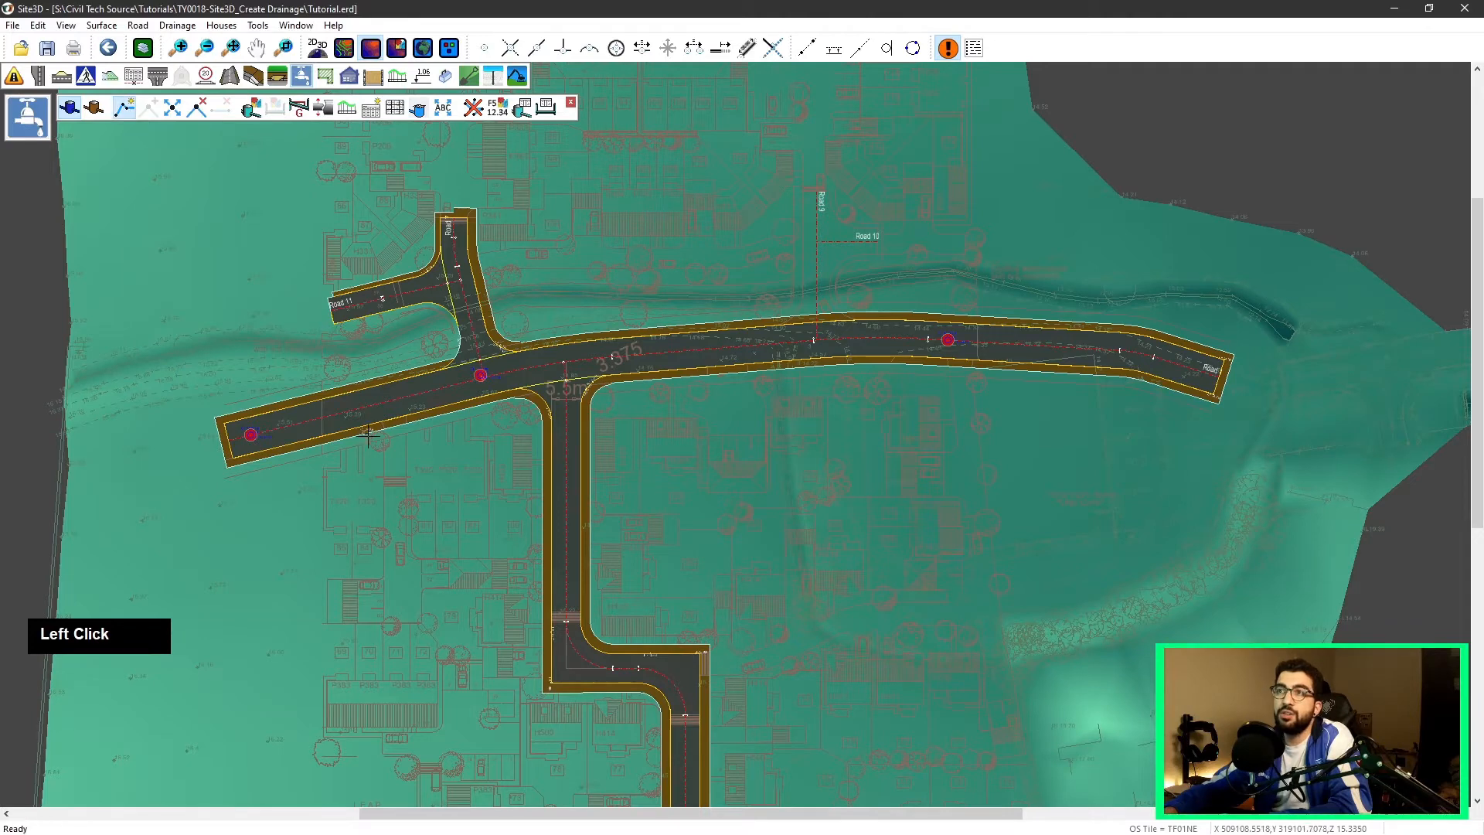
scroll(255, 431, "up", 1)
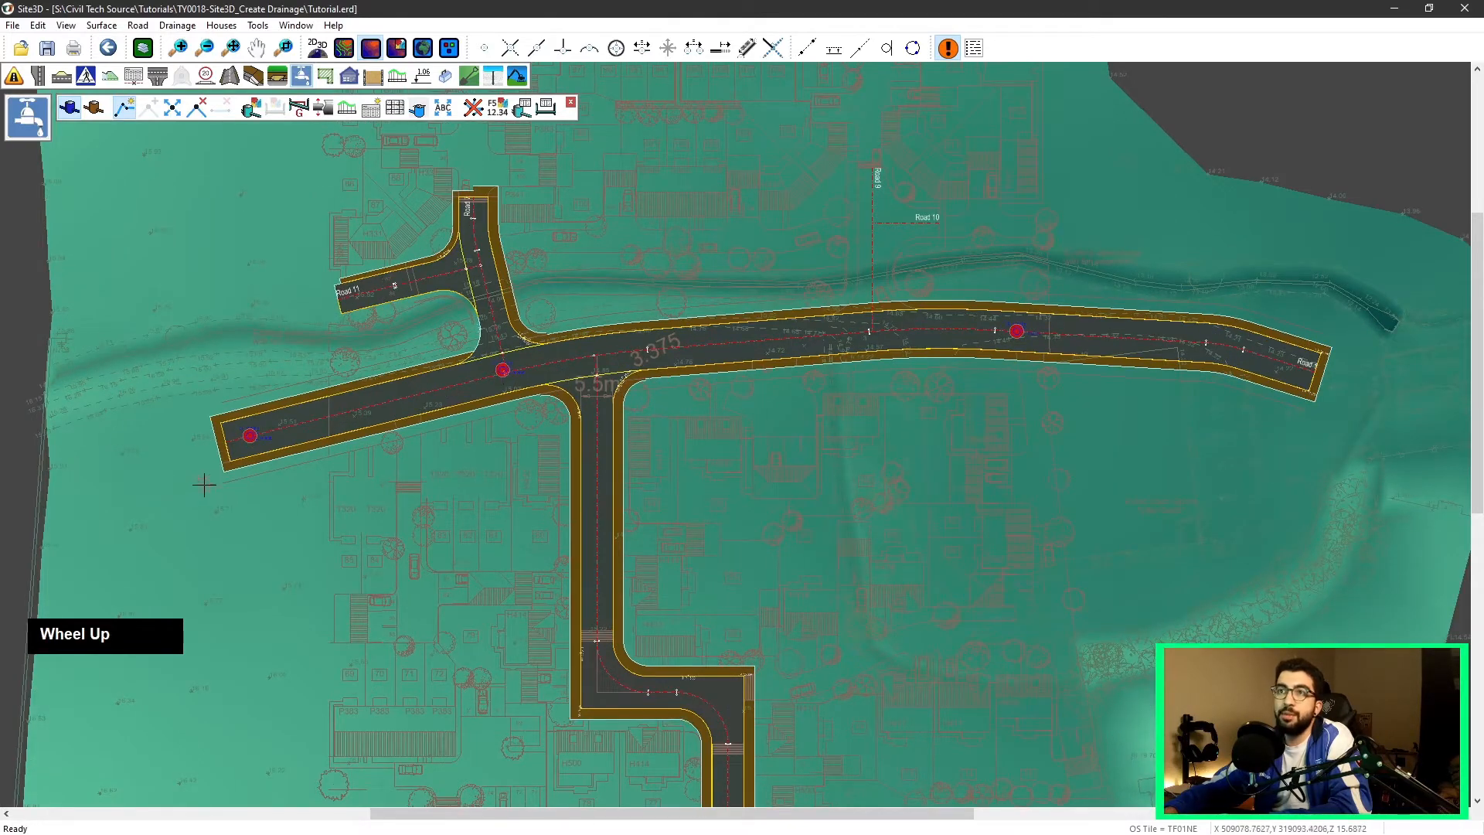
scroll(204, 485, "up", 5)
middle_click_drag(433, 317, 199, 503)
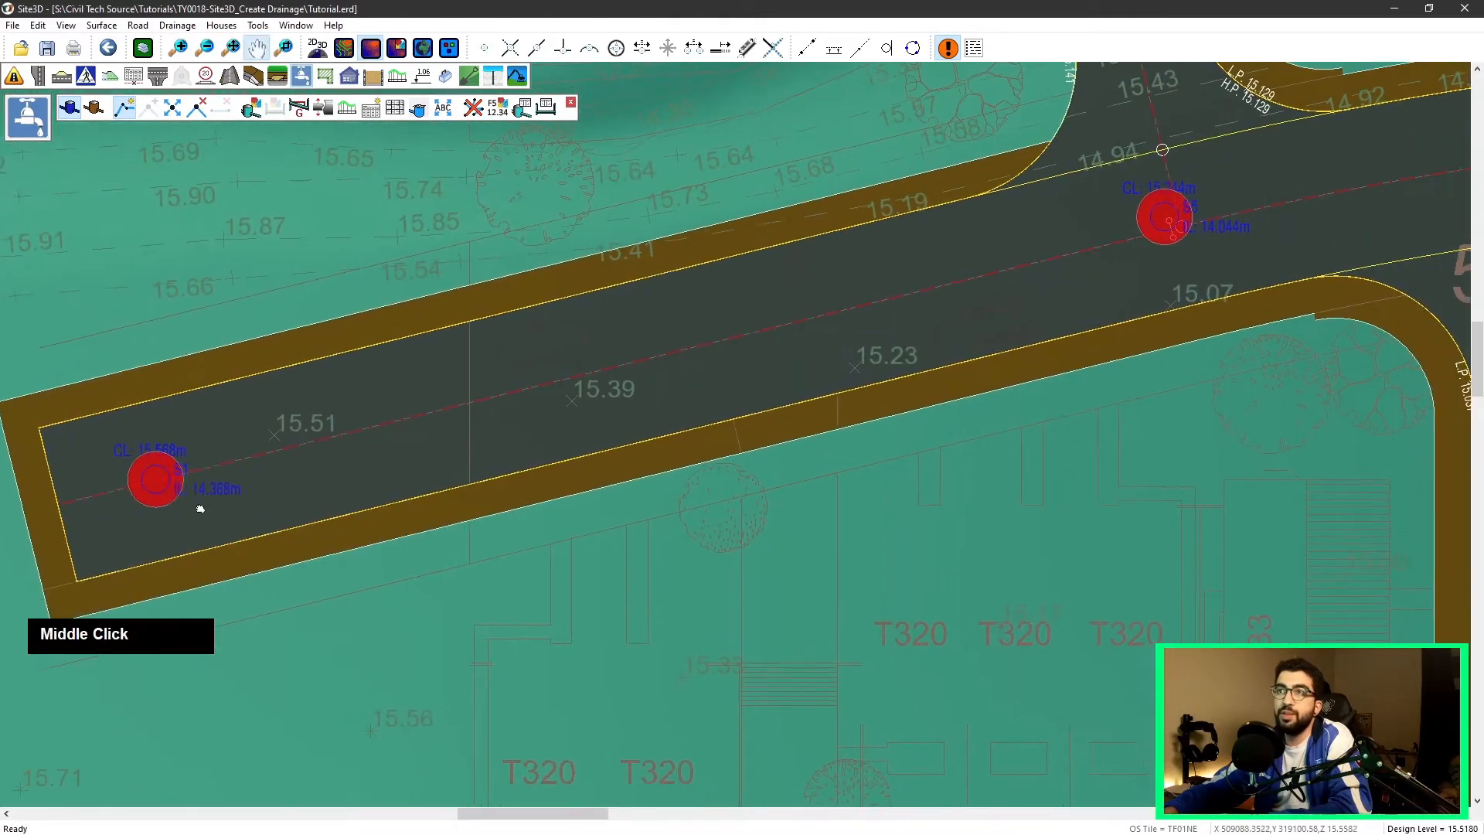
left_click(142, 481)
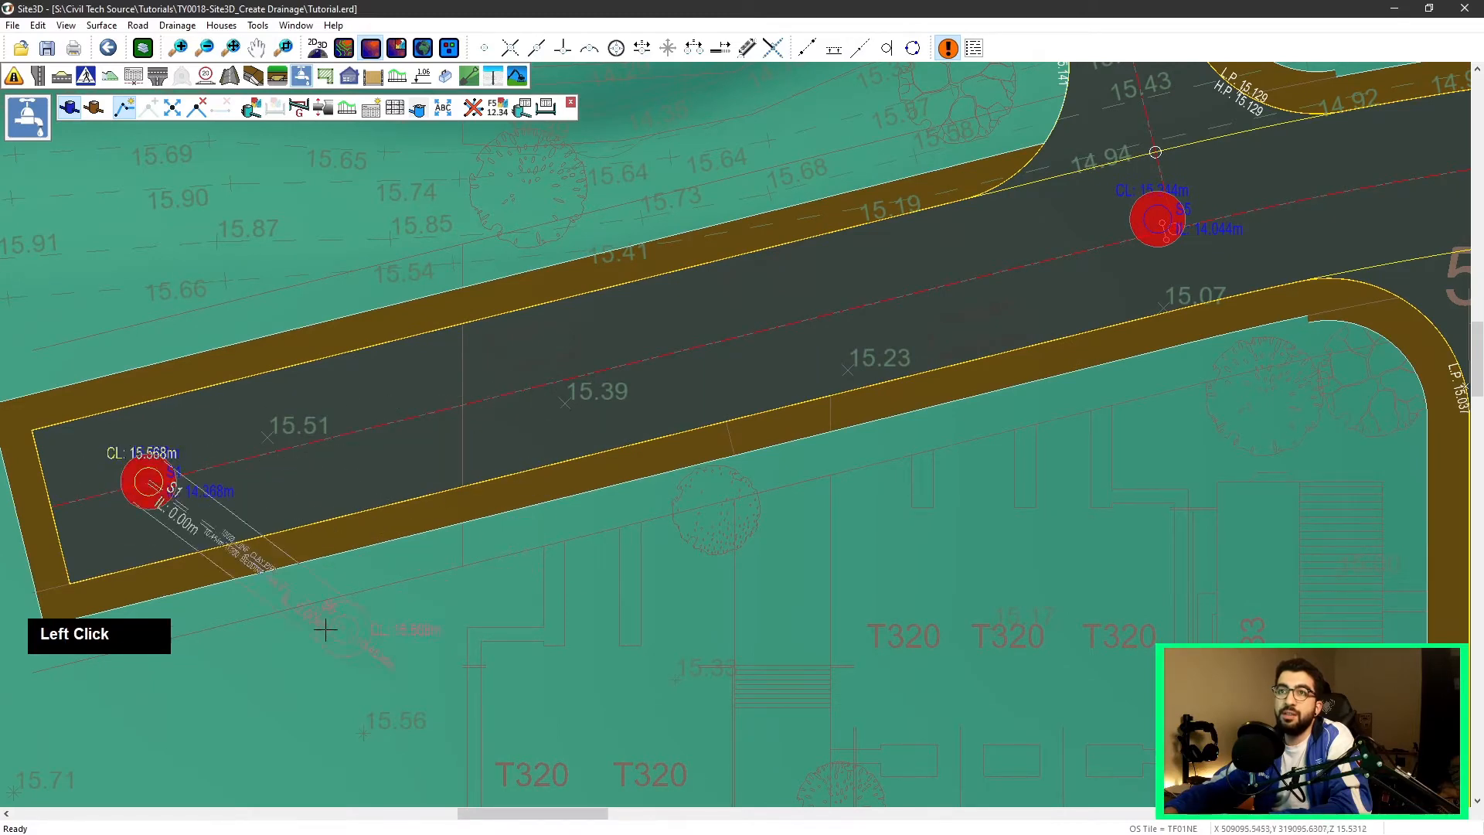
scroll(147, 561, "up", 2)
scroll(166, 437, "up", 4)
scroll(619, 518, "down", 5)
middle_click_drag(869, 407, 411, 557)
scroll(411, 556, "down", 1)
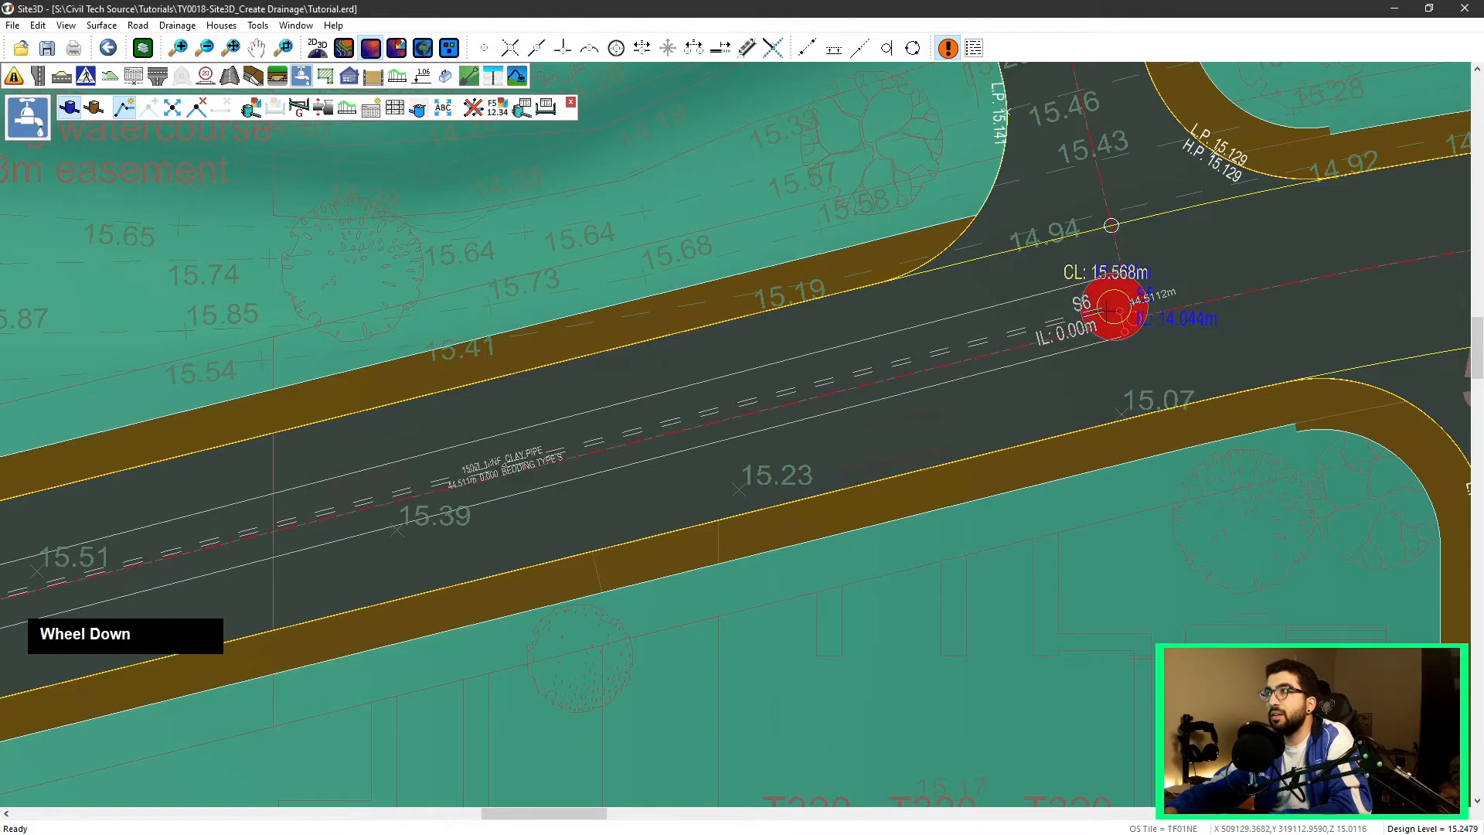
left_click(1111, 309)
Step: Continue the pipe run east to the manhole beyond the side-road junction and finish the command
mouse_move(1113, 310)
middle_mouse_down()
mouse_move(564, 302)
mouse_move(284, 414)
middle_mouse_up()
scroll(566, 317, "down", 1)
left_click(599, 368)
scroll(1111, 315, "down", 1)
middle_click_drag(1110, 316, 561, 346)
left_click(1041, 338)
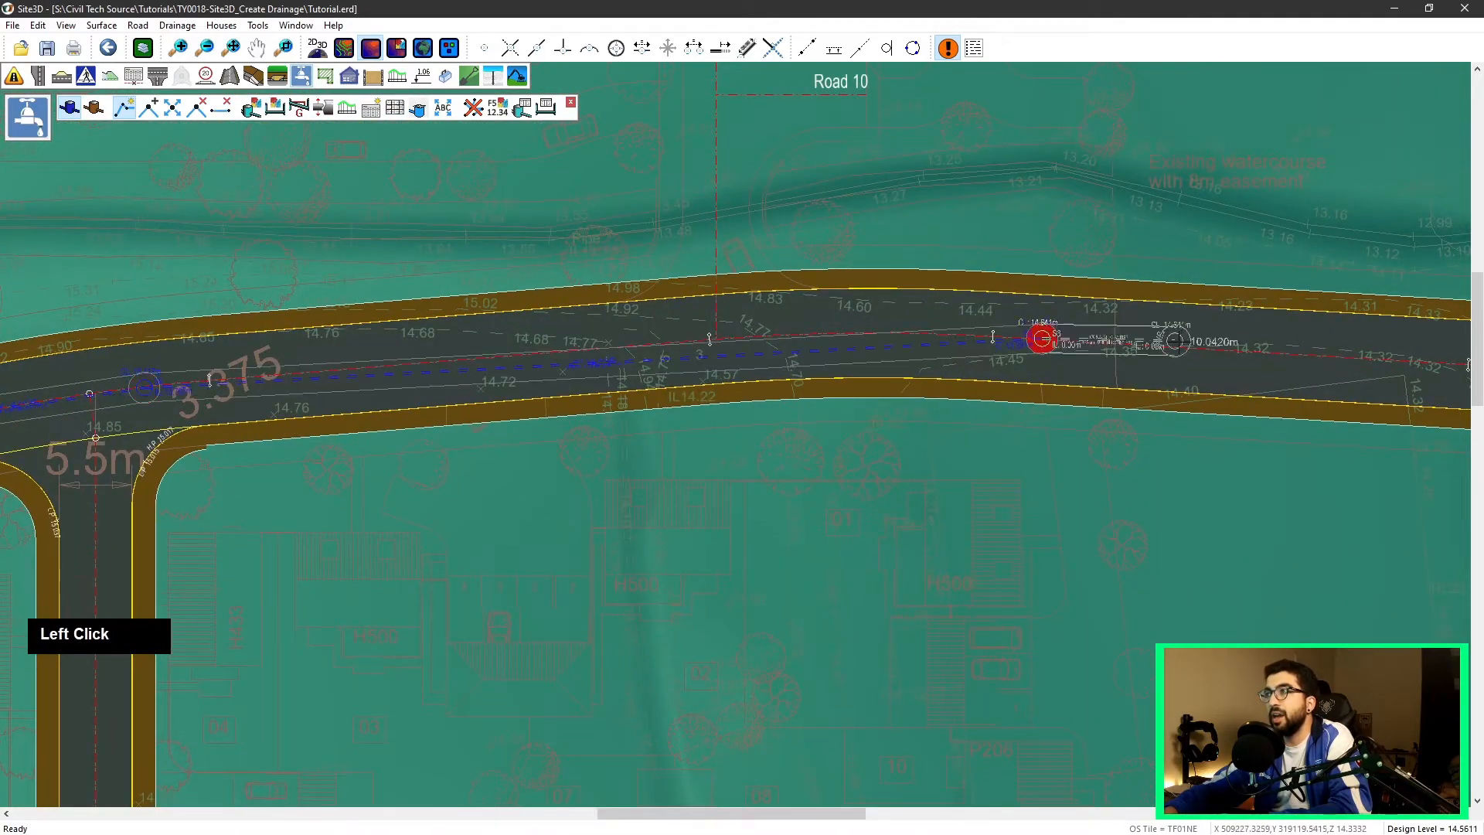
middle_click_drag(1102, 336, 422, 303)
left_click(967, 370)
right_click(916, 307)
left_click(848, 270)
Step: Inspect the western end manhole and its pipe connection
scroll(383, 286, "up", 1)
scroll(282, 288, "up", 2)
scroll(494, 314, "down", 1)
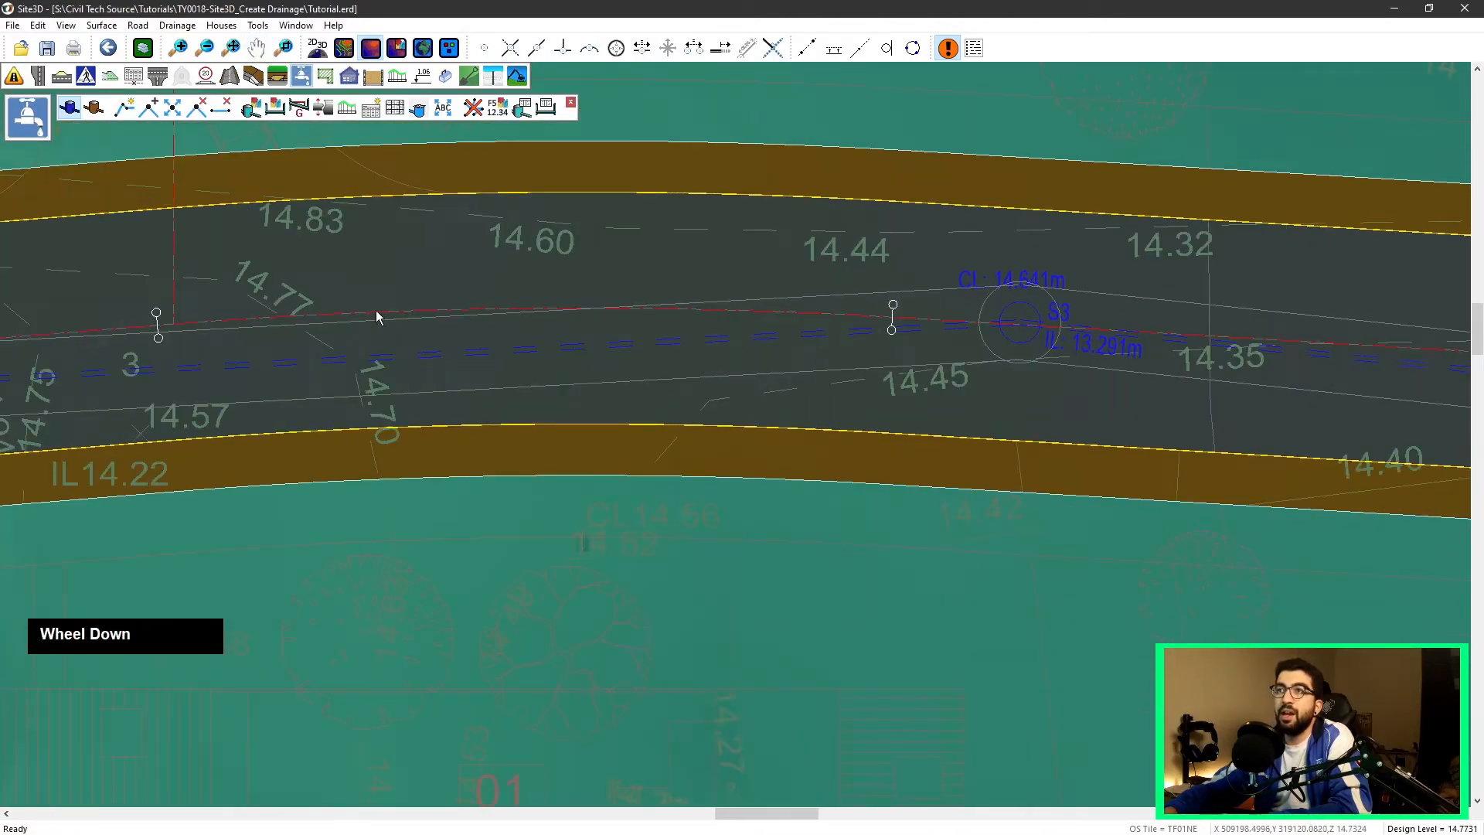
scroll(494, 314, "down", 1)
mouse_move(473, 334)
middle_mouse_down()
mouse_move(374, 371)
mouse_move(188, 397)
middle_mouse_up()
scroll(524, 428, "up", 2)
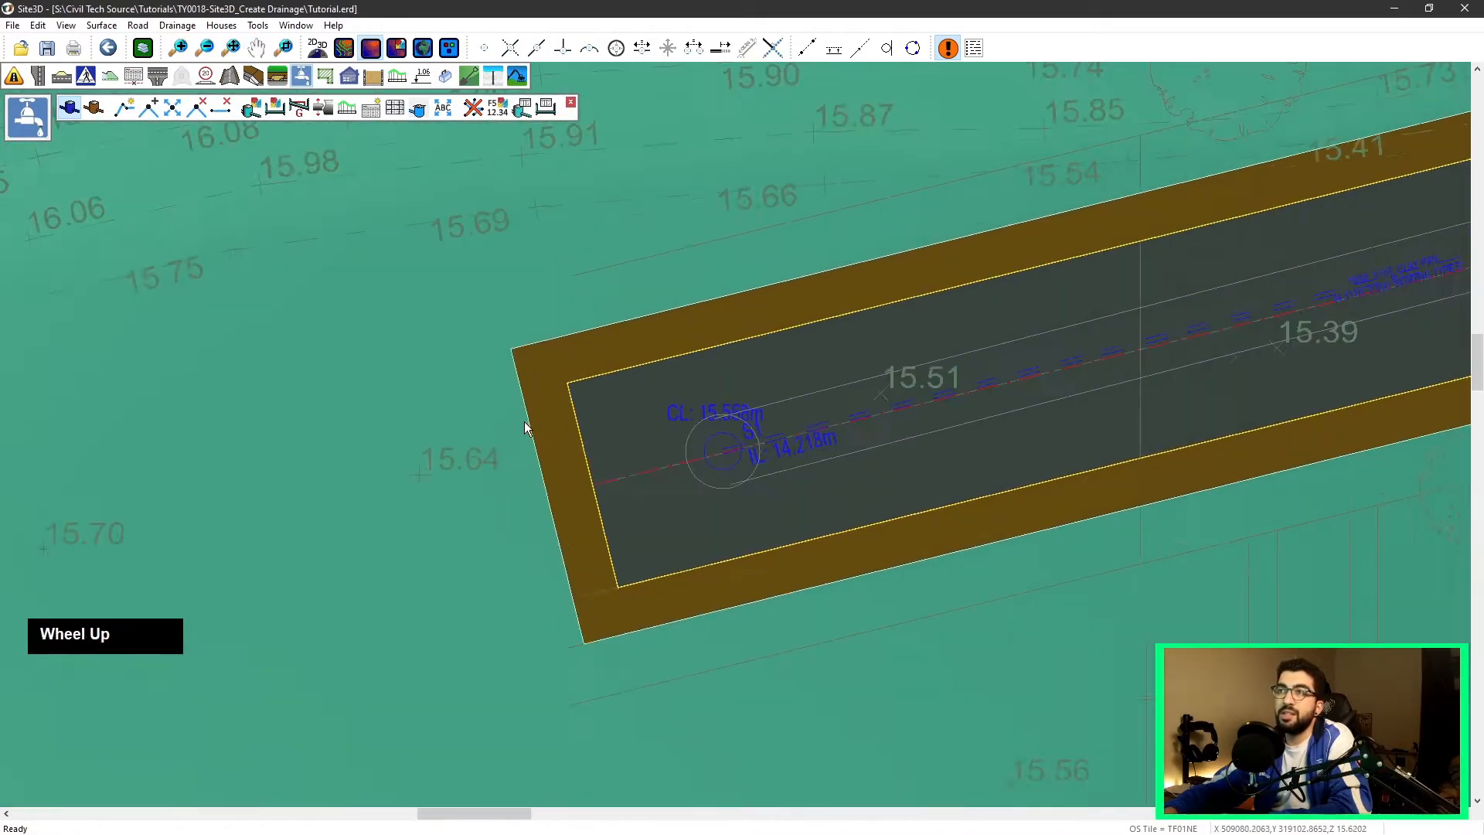
scroll(730, 421, "up", 3)
scroll(746, 438, "down", 2)
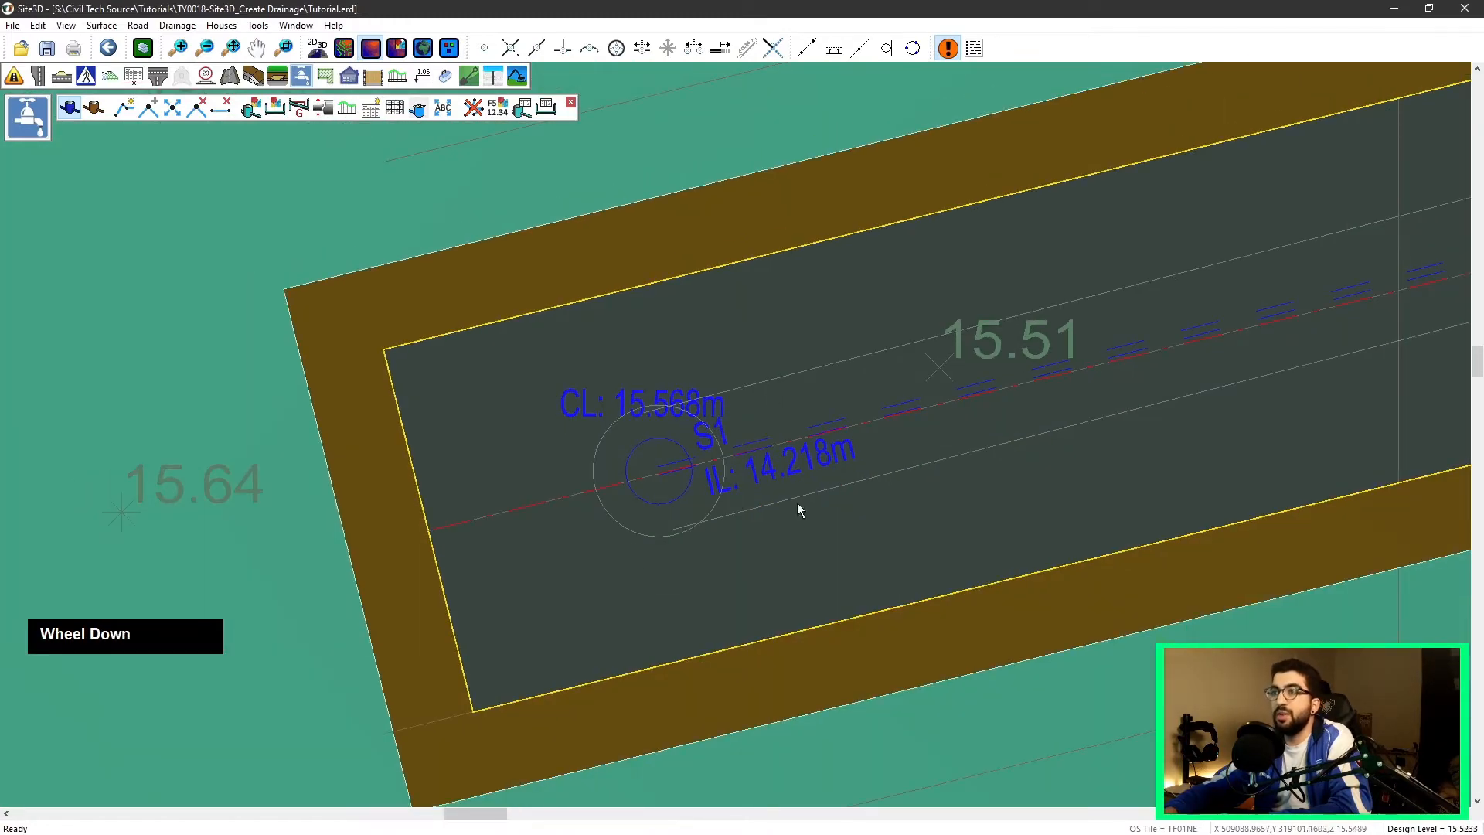
scroll(627, 488, "down", 2)
middle_click_drag(722, 397, 709, 397)
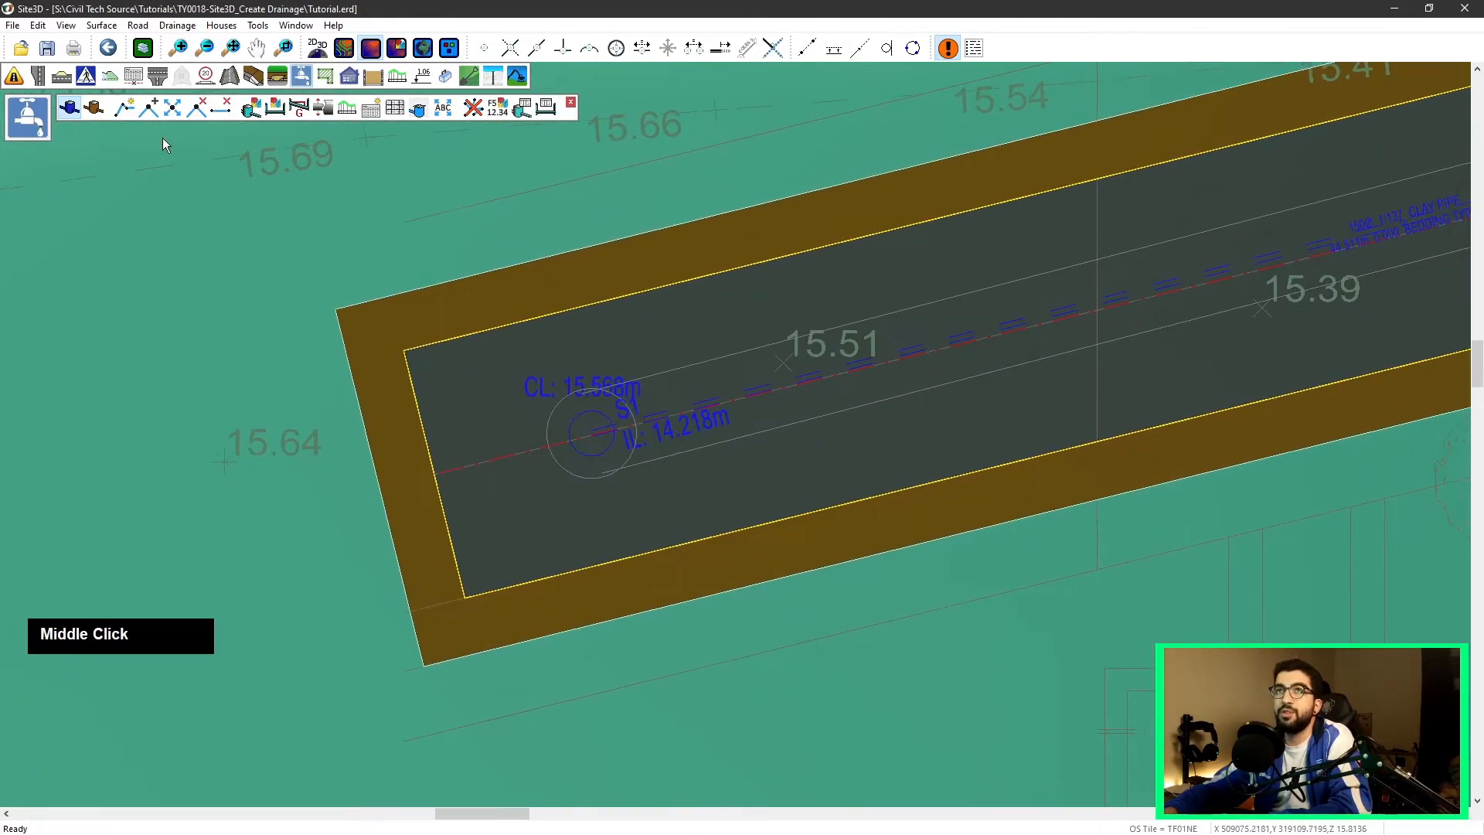
left_click(124, 107)
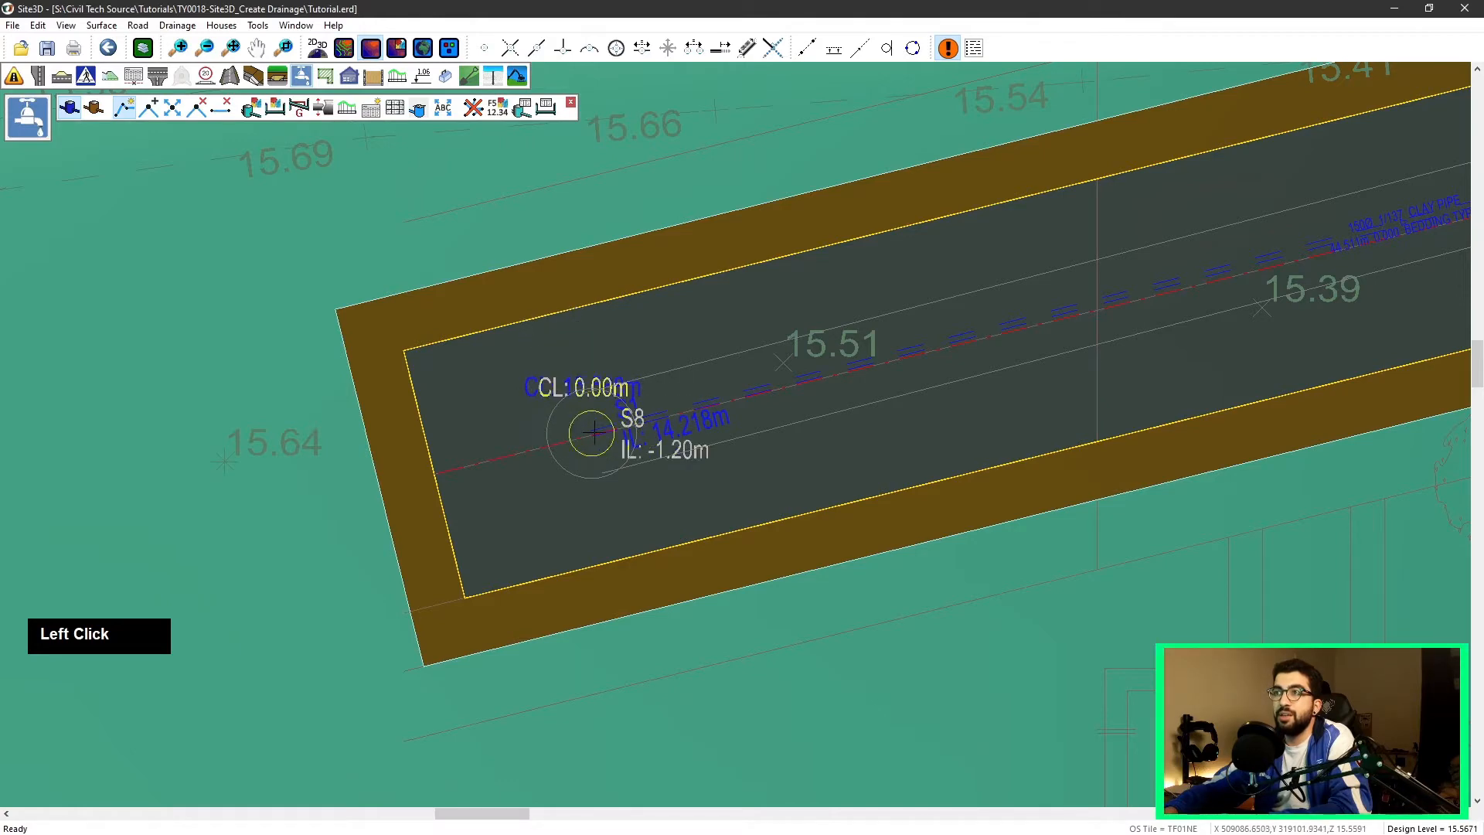
left_click(609, 487)
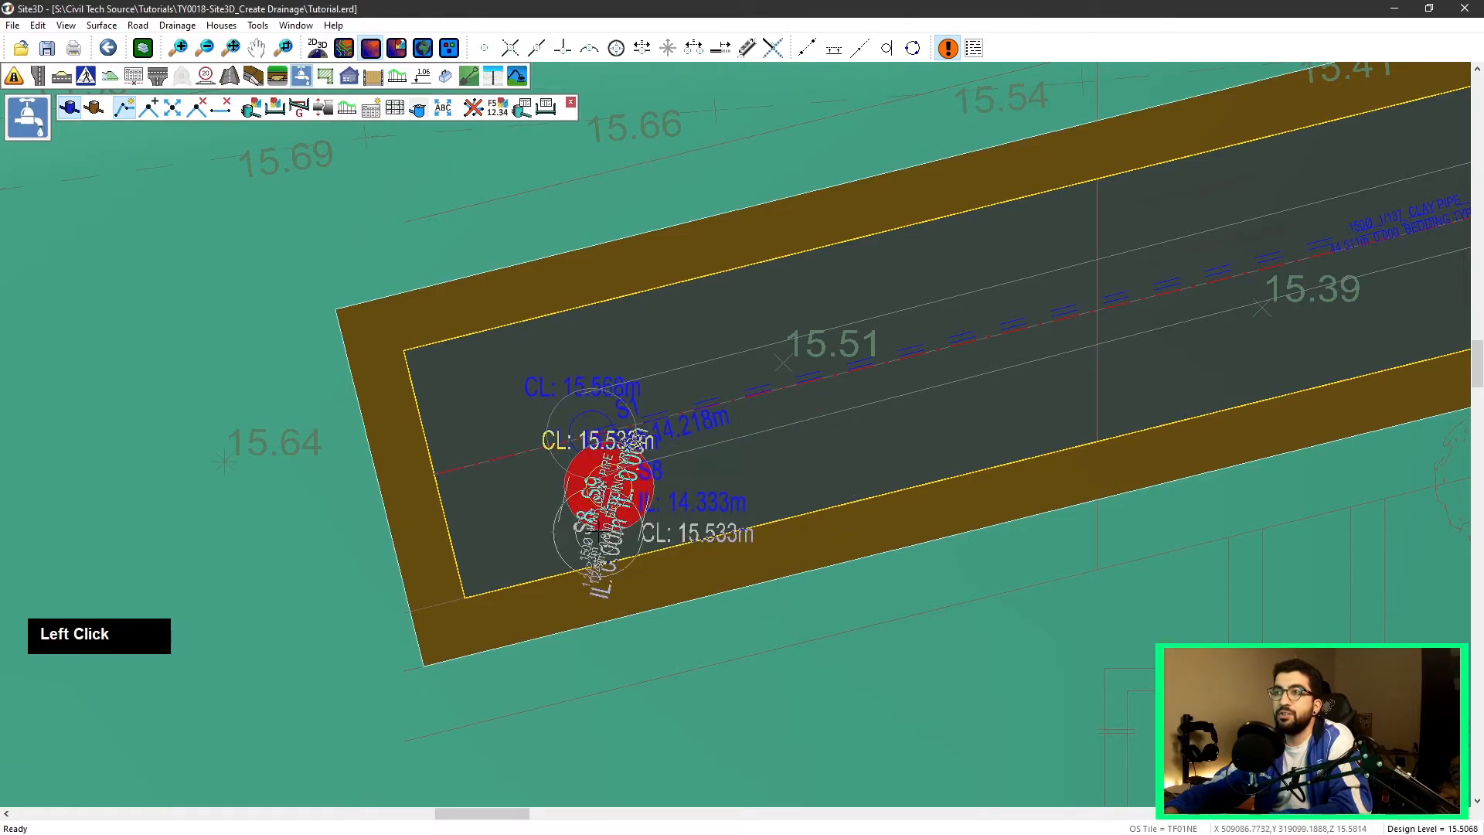
key("Escape")
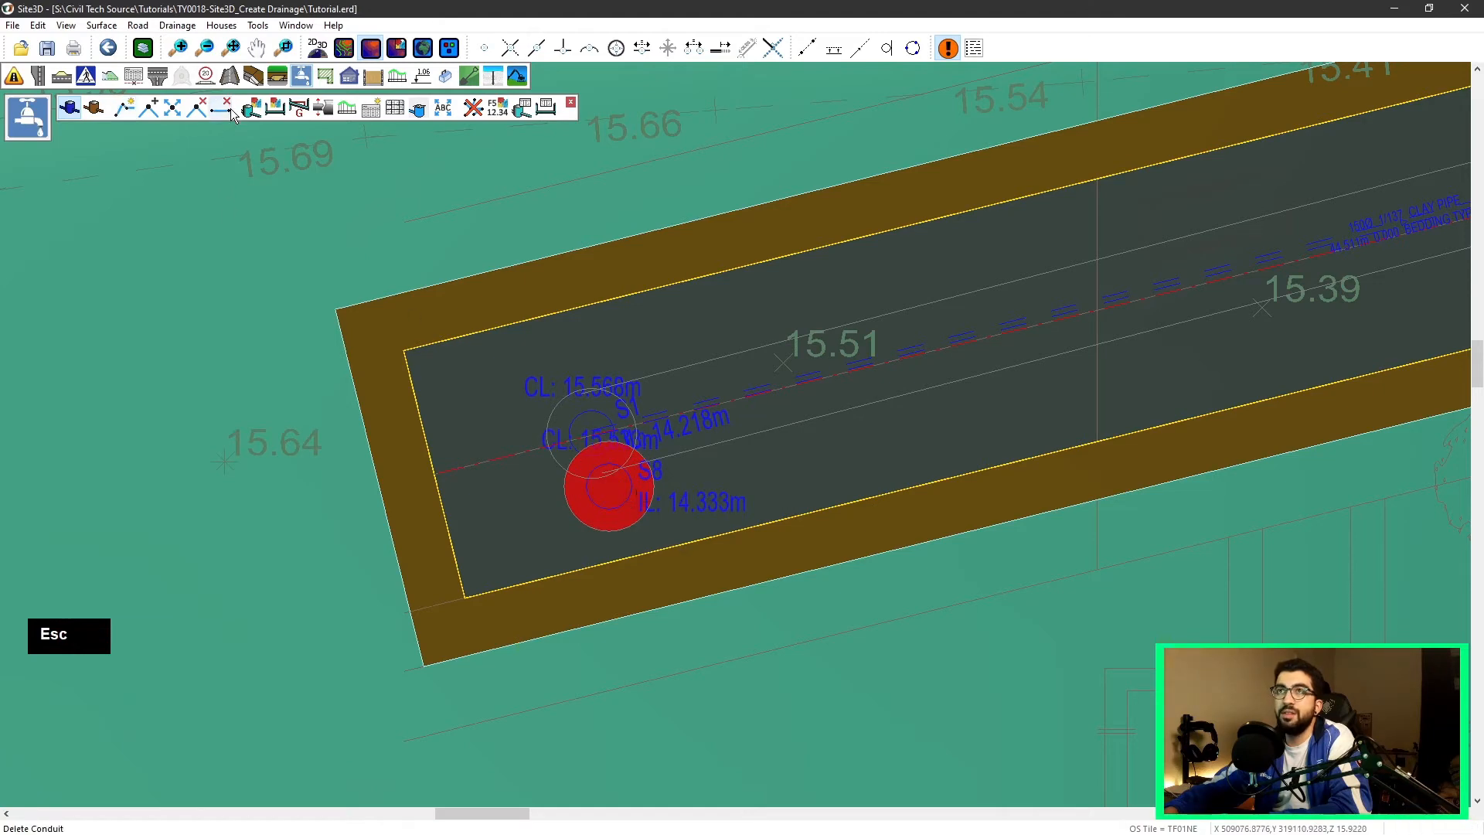
left_click(198, 110)
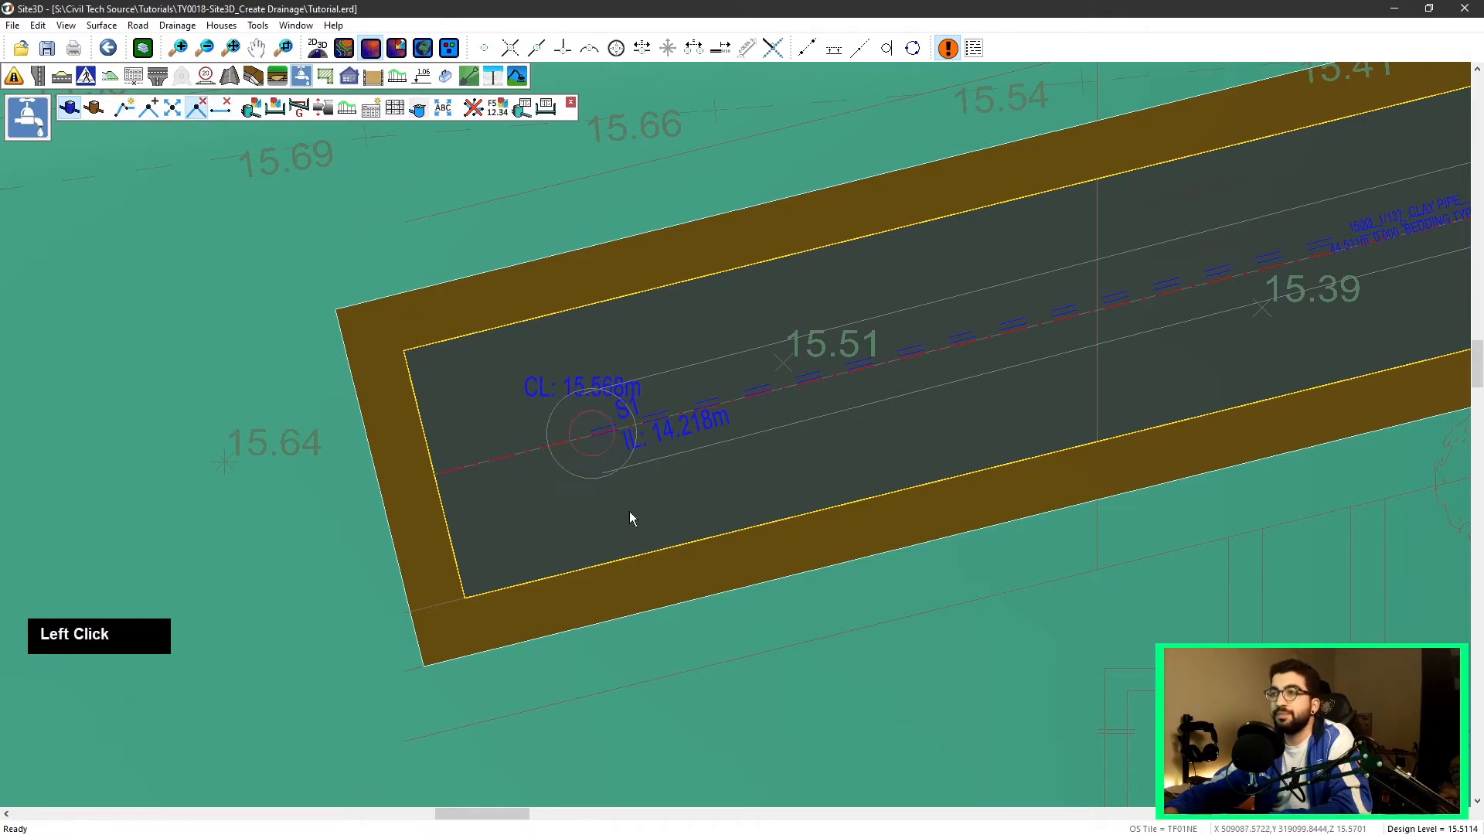
left_click(627, 507)
Step: Open the manhole properties of the western end manhole
scroll(660, 444, "down", 3)
middle_click_drag(852, 443, 805, 442)
scroll(657, 356, "up", 1)
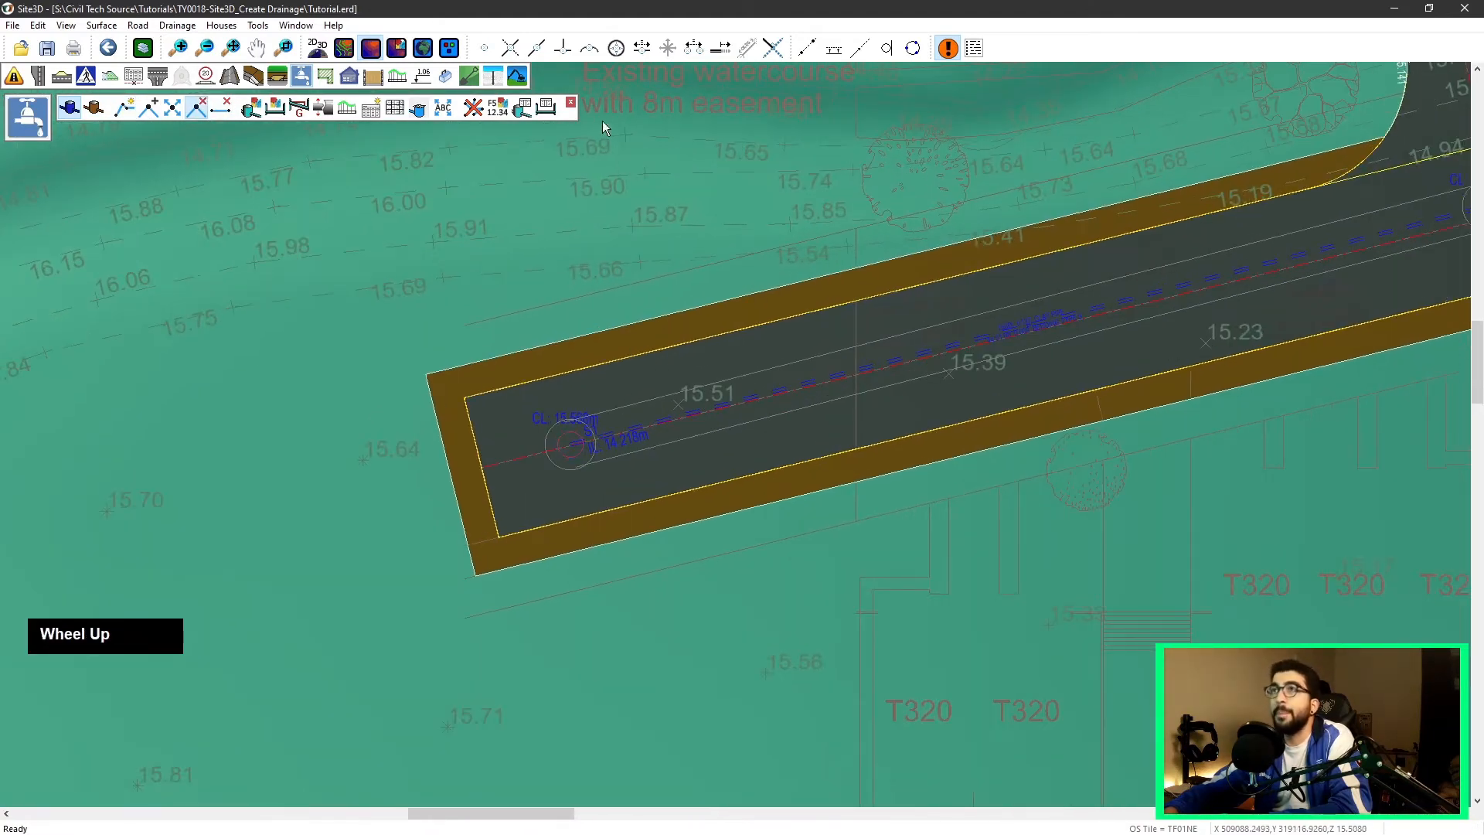
middle_click_drag(885, 403, 516, 356)
scroll(517, 357, "down", 1)
scroll(516, 357, "down", 2)
middle_click_drag(989, 250, 604, 375)
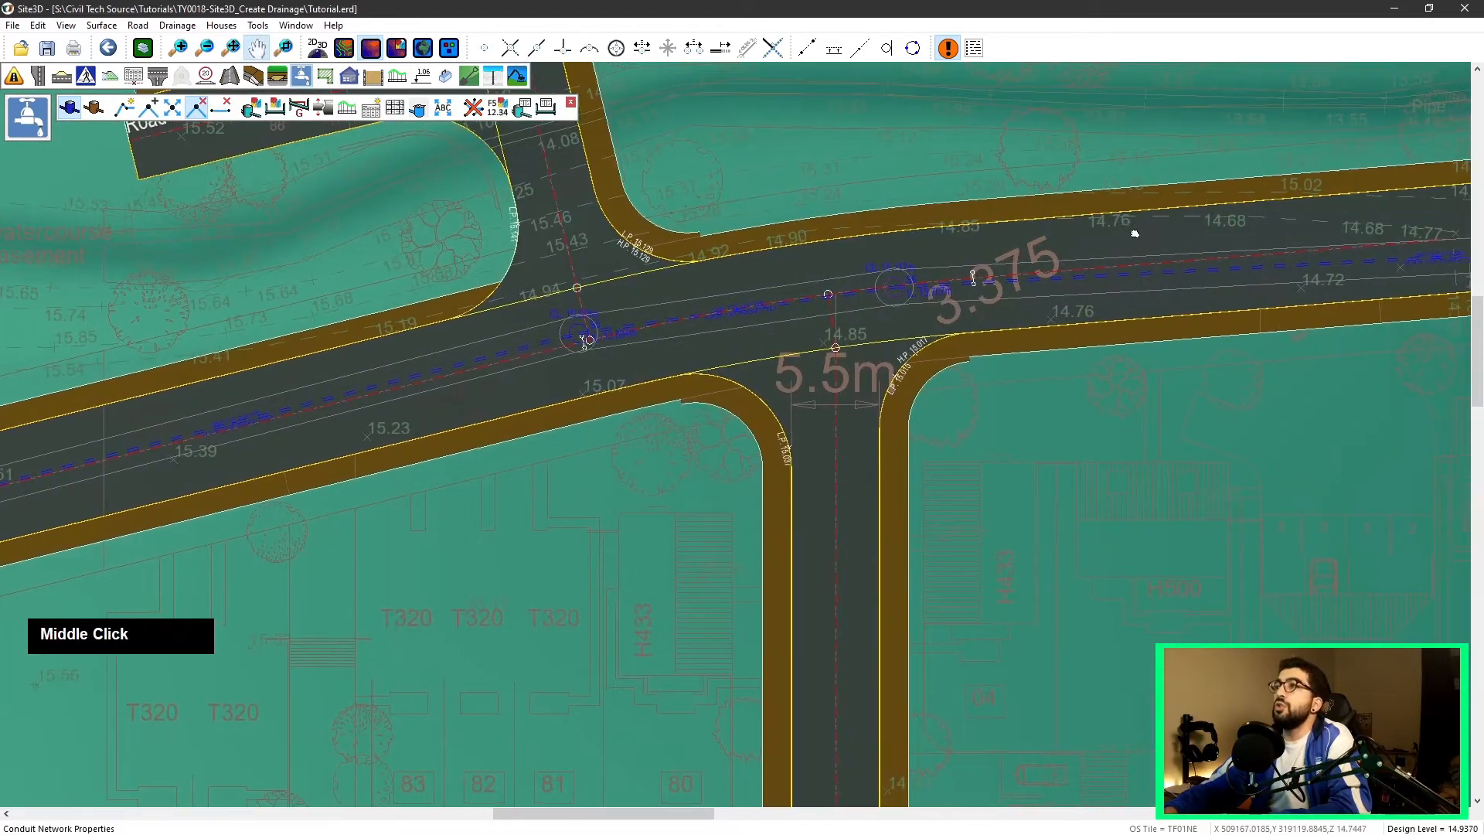
middle_click_drag(1174, 225, 782, 266)
scroll(350, 203, "down", 1)
scroll(349, 209, "down", 3)
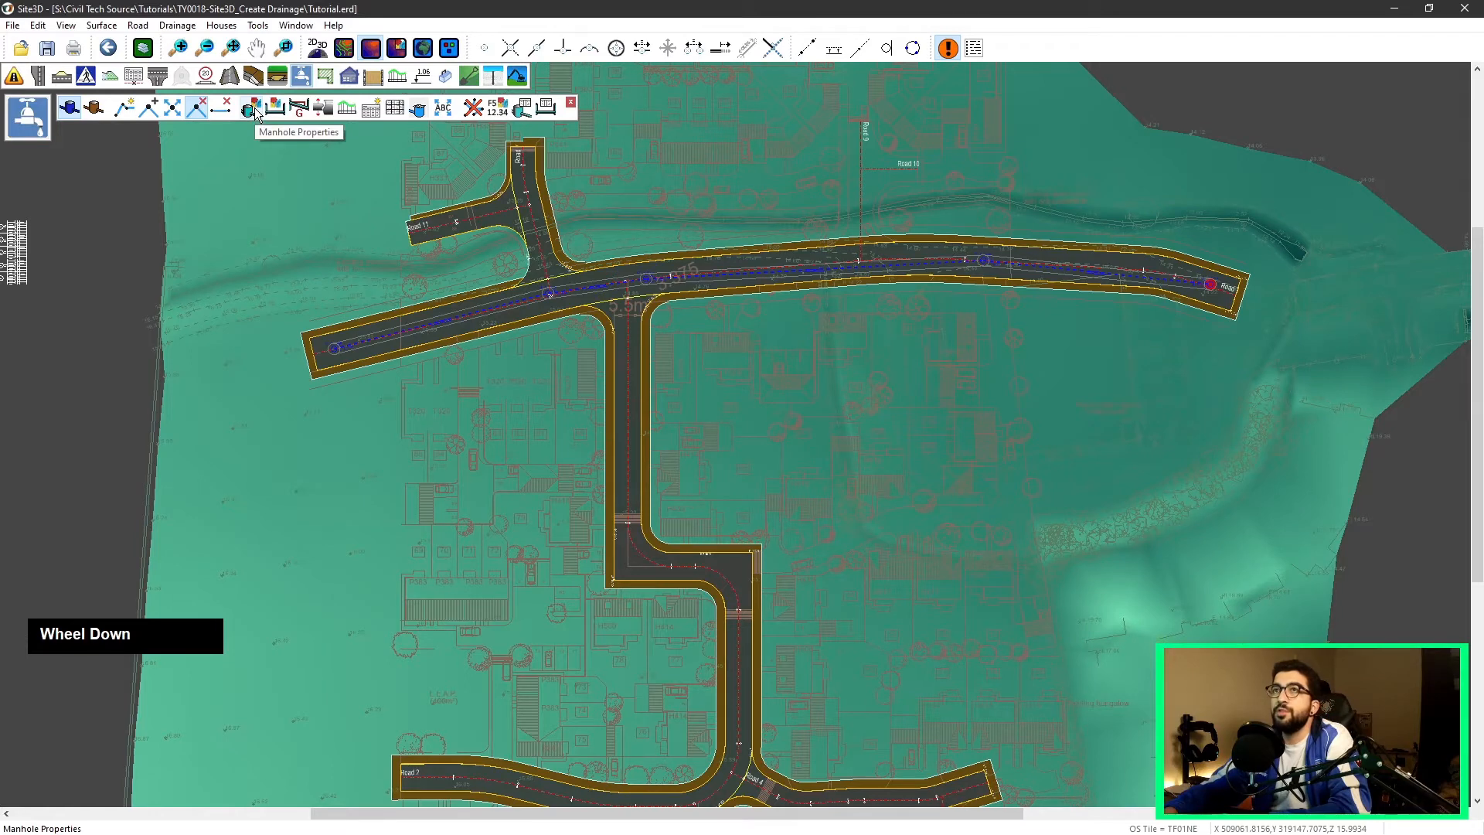
left_click(254, 109)
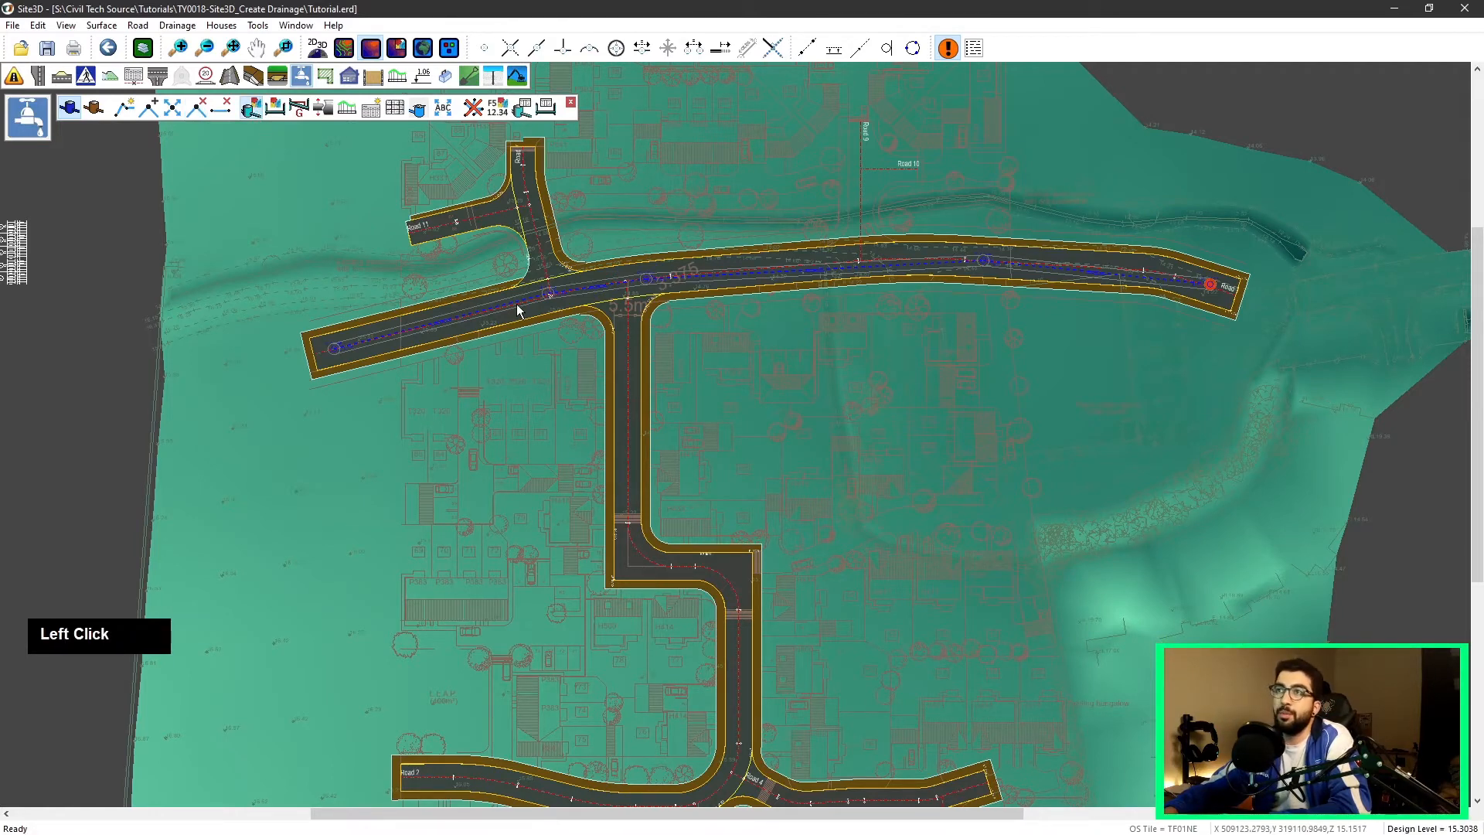
left_click(333, 349)
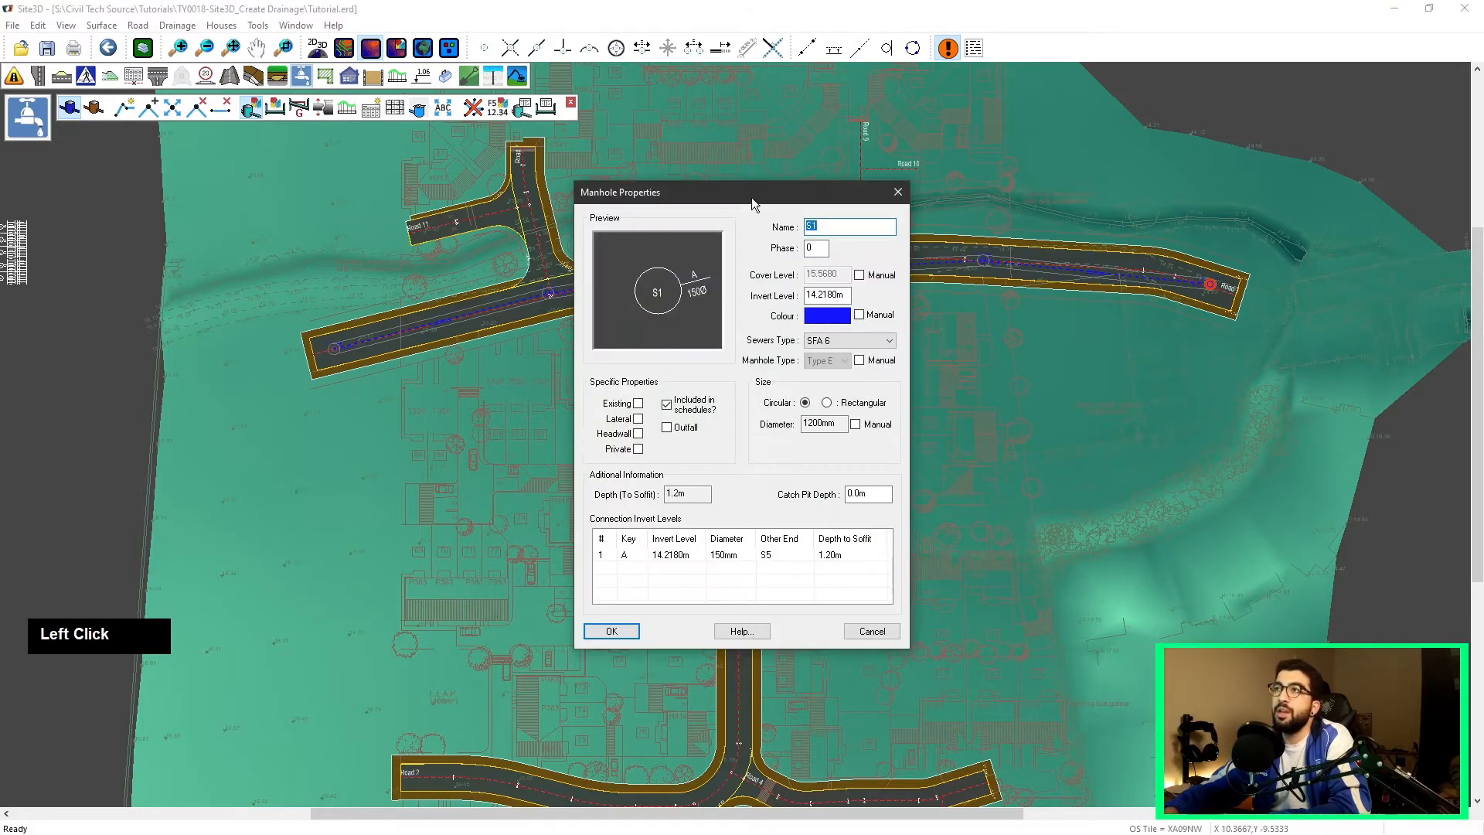
left_click_drag(712, 193, 679, 161)
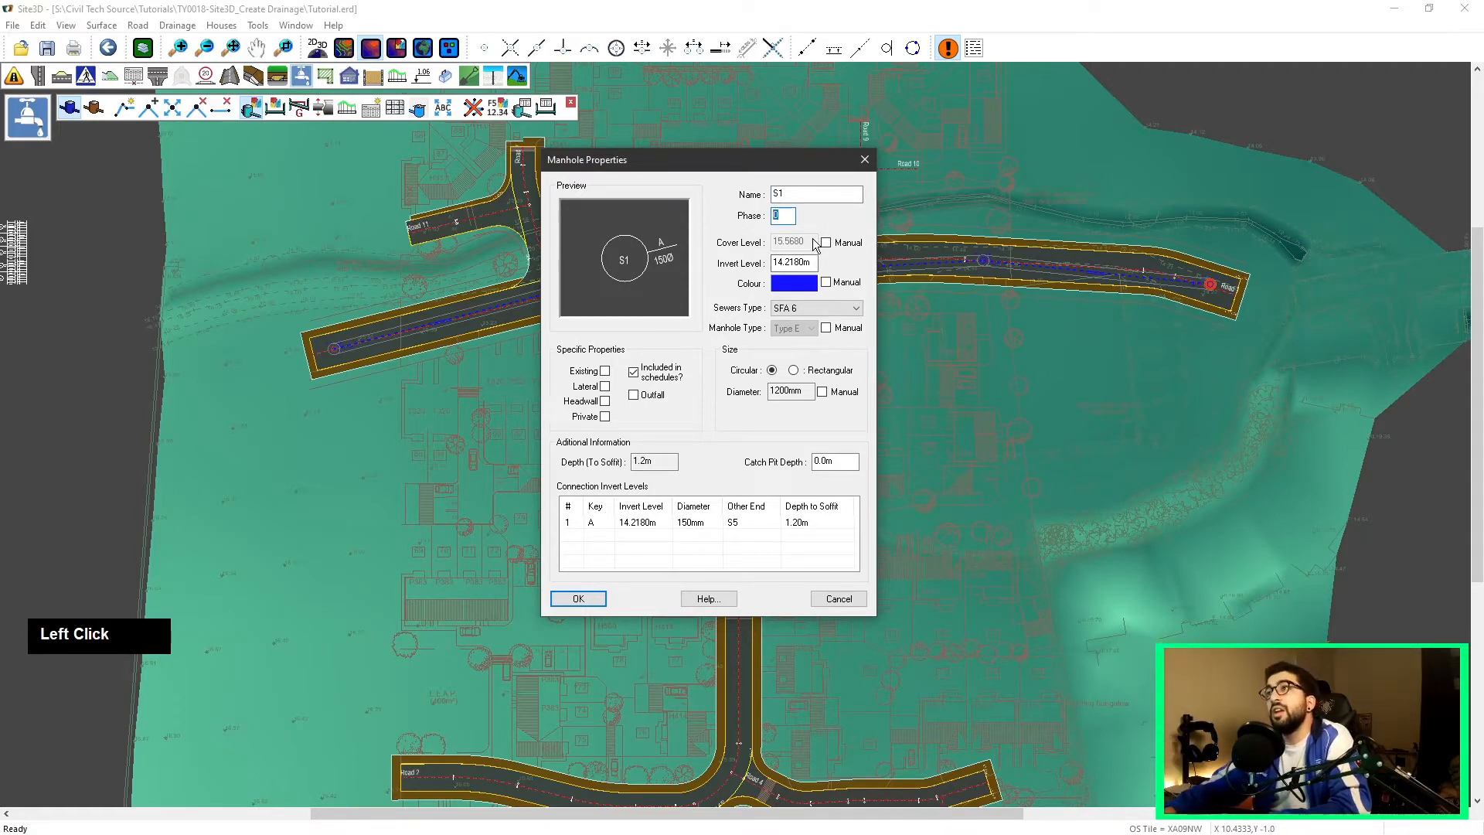
double_click(798, 244)
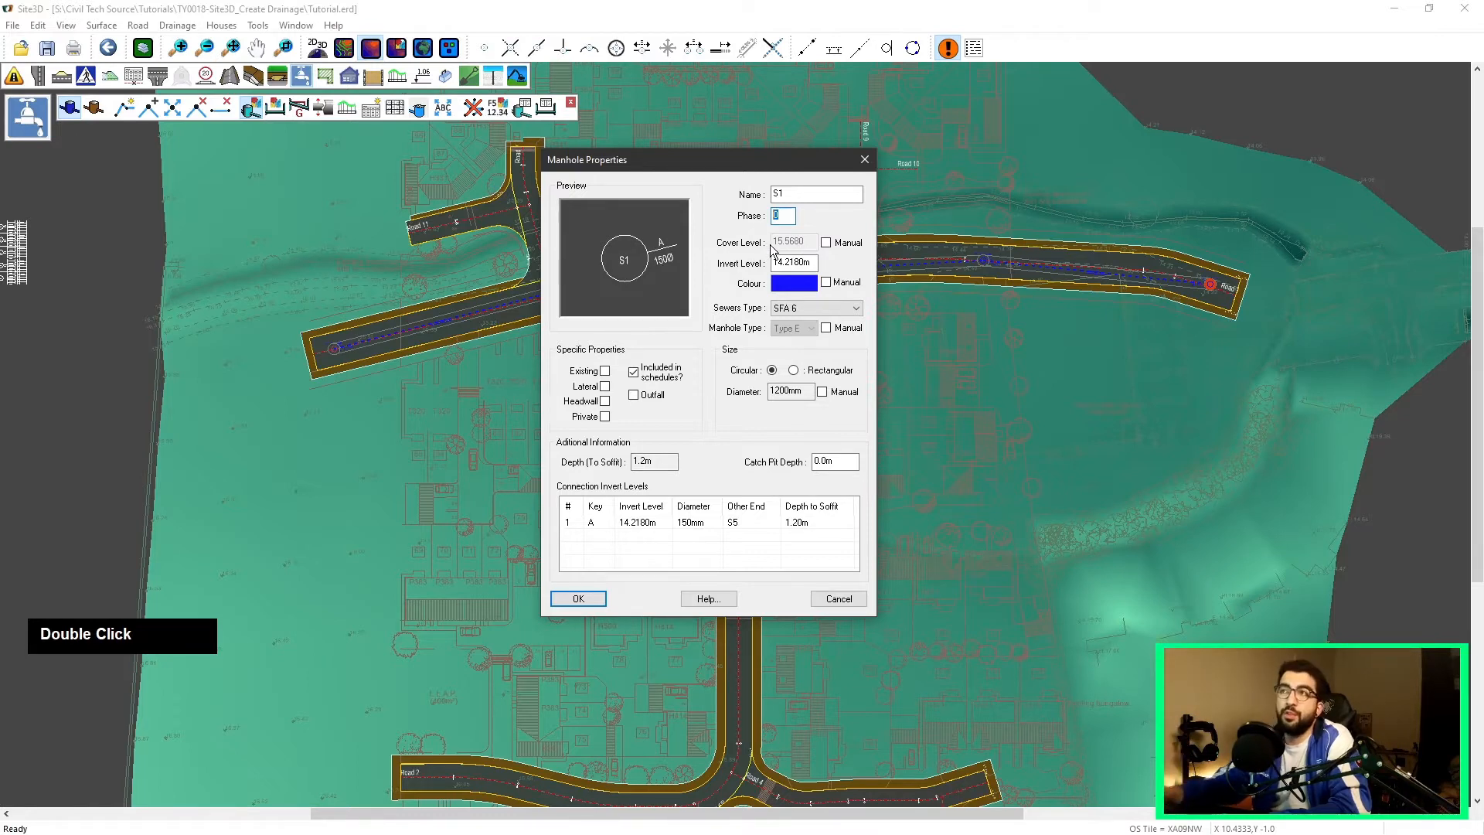
left_click(833, 246)
left_click_drag(814, 263, 377, 249)
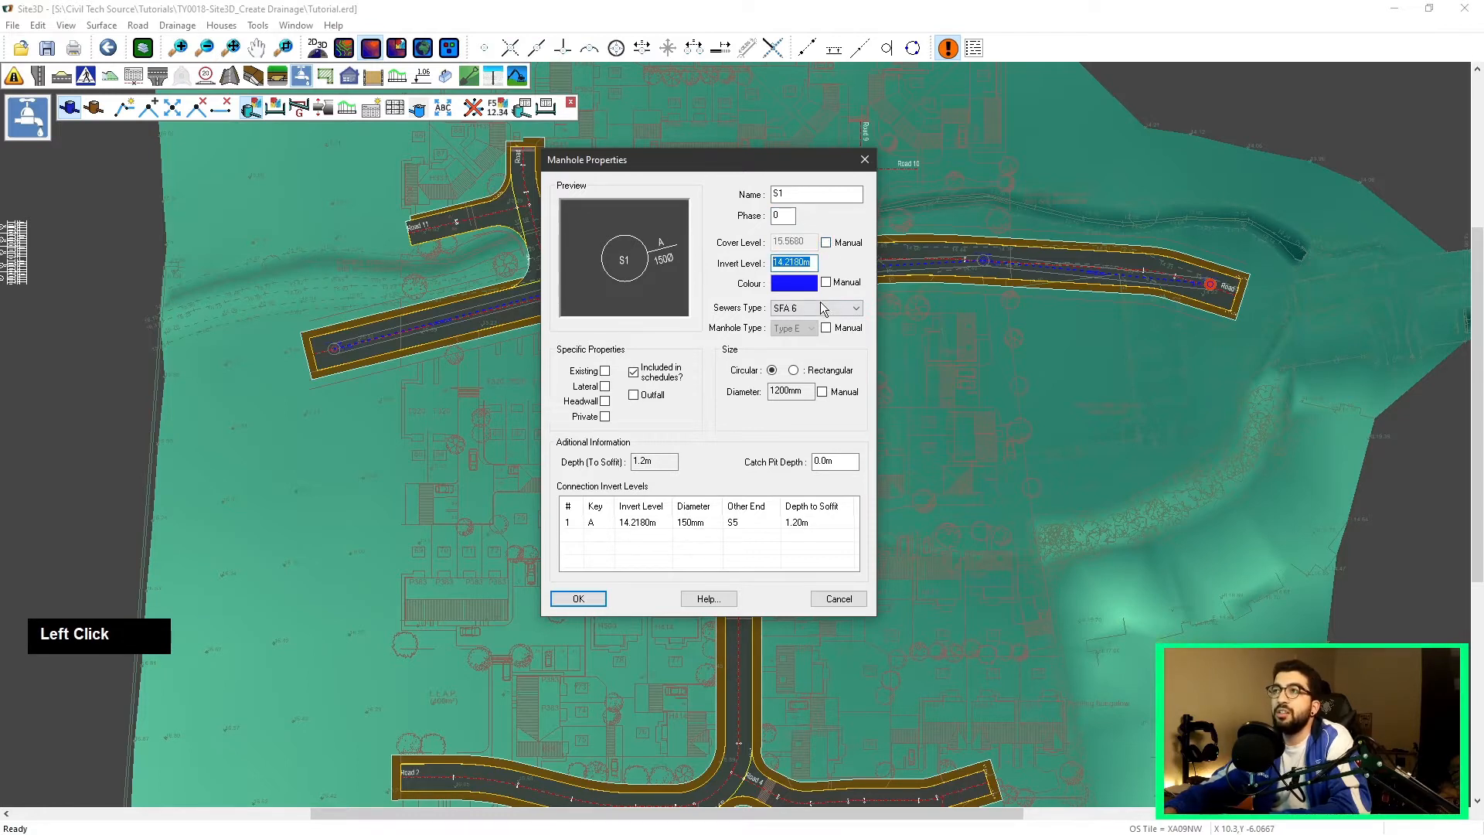
left_click(784, 312)
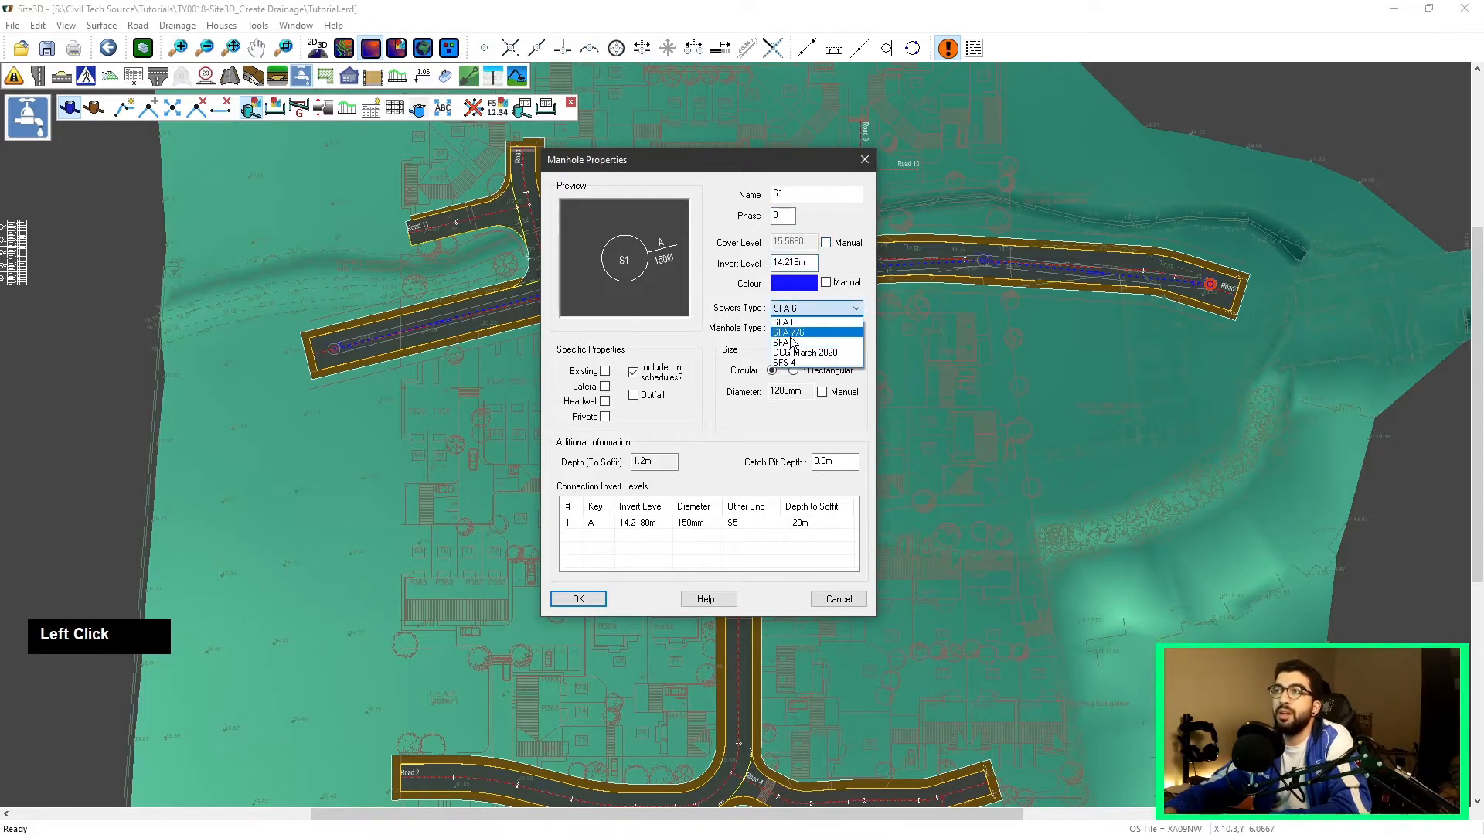
left_click(735, 311)
Step: Set the manhole's colour manually to pink
left_click(799, 285)
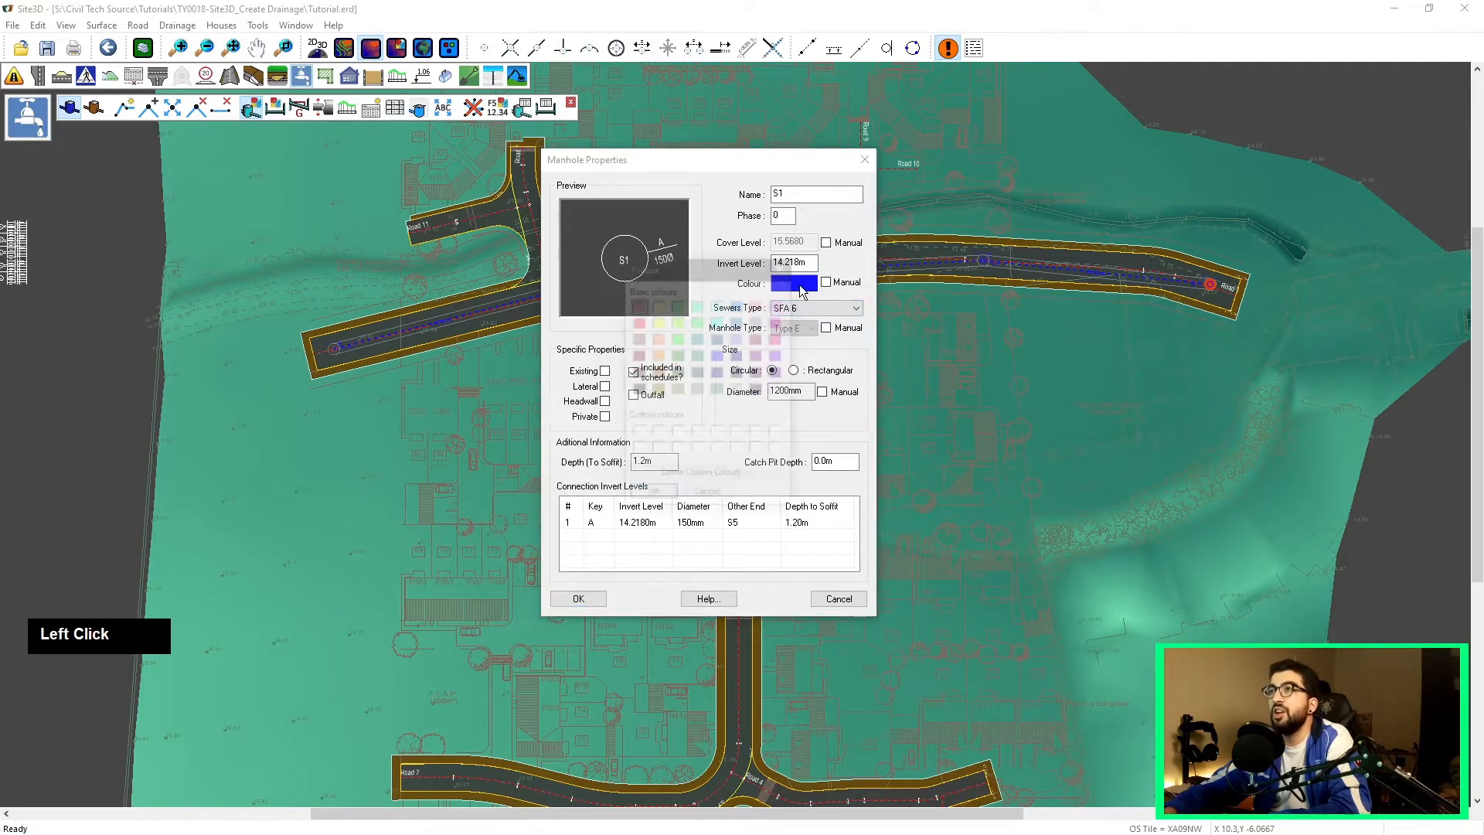
left_click(698, 322)
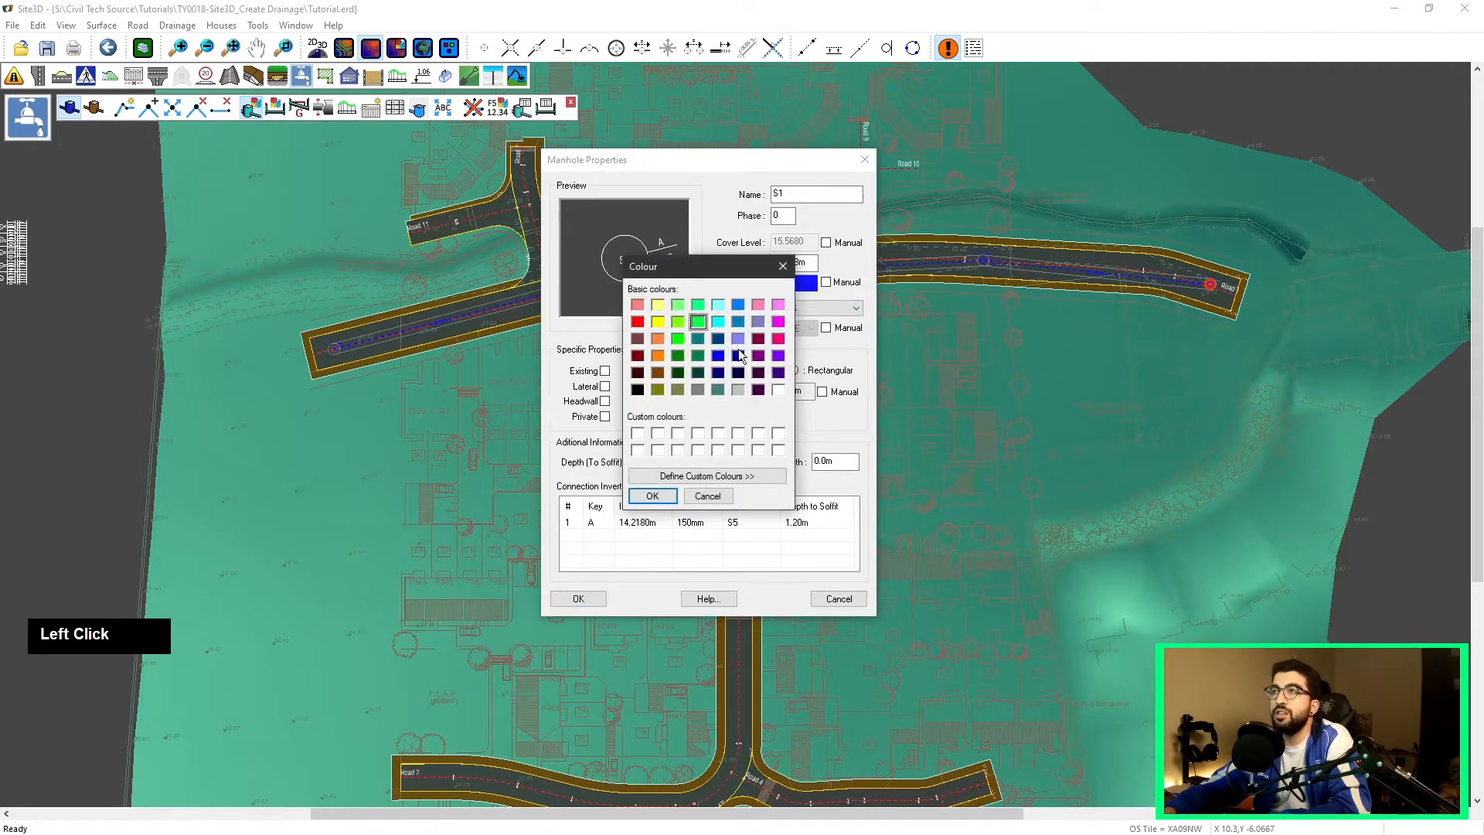
left_click(652, 495)
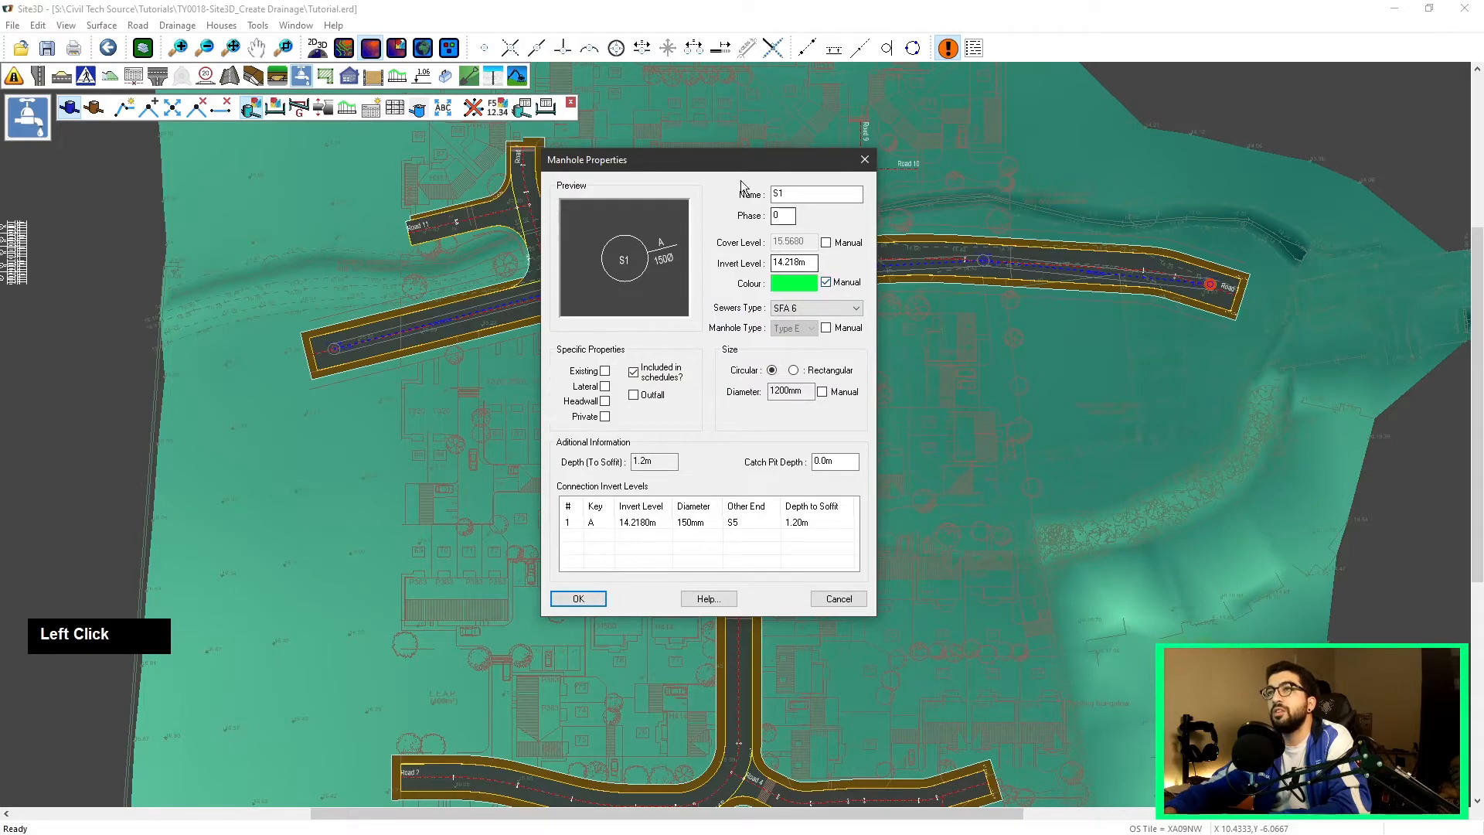
scroll(395, 331, "up", 1)
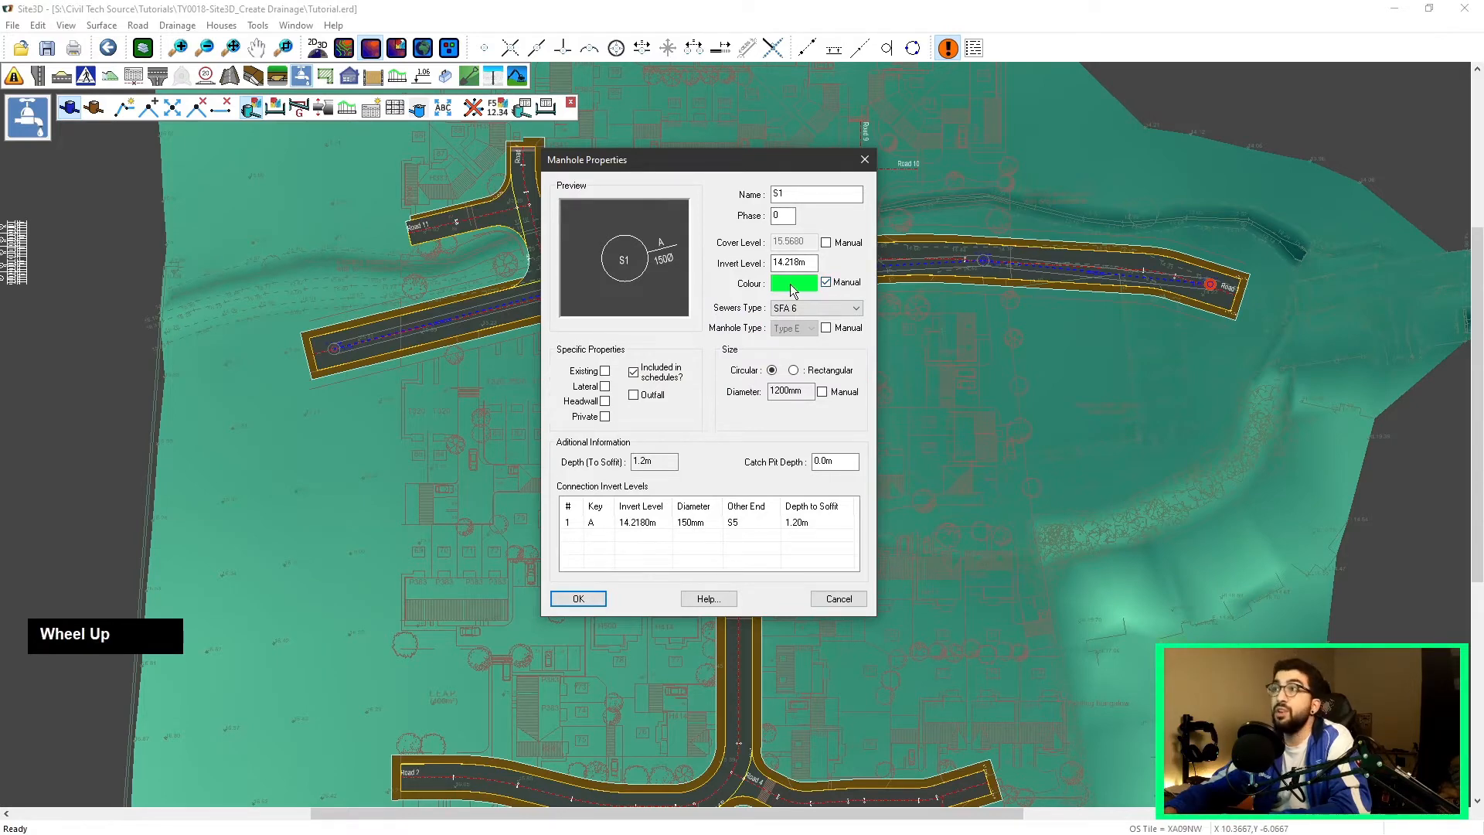
left_click(826, 283)
left_click(827, 283)
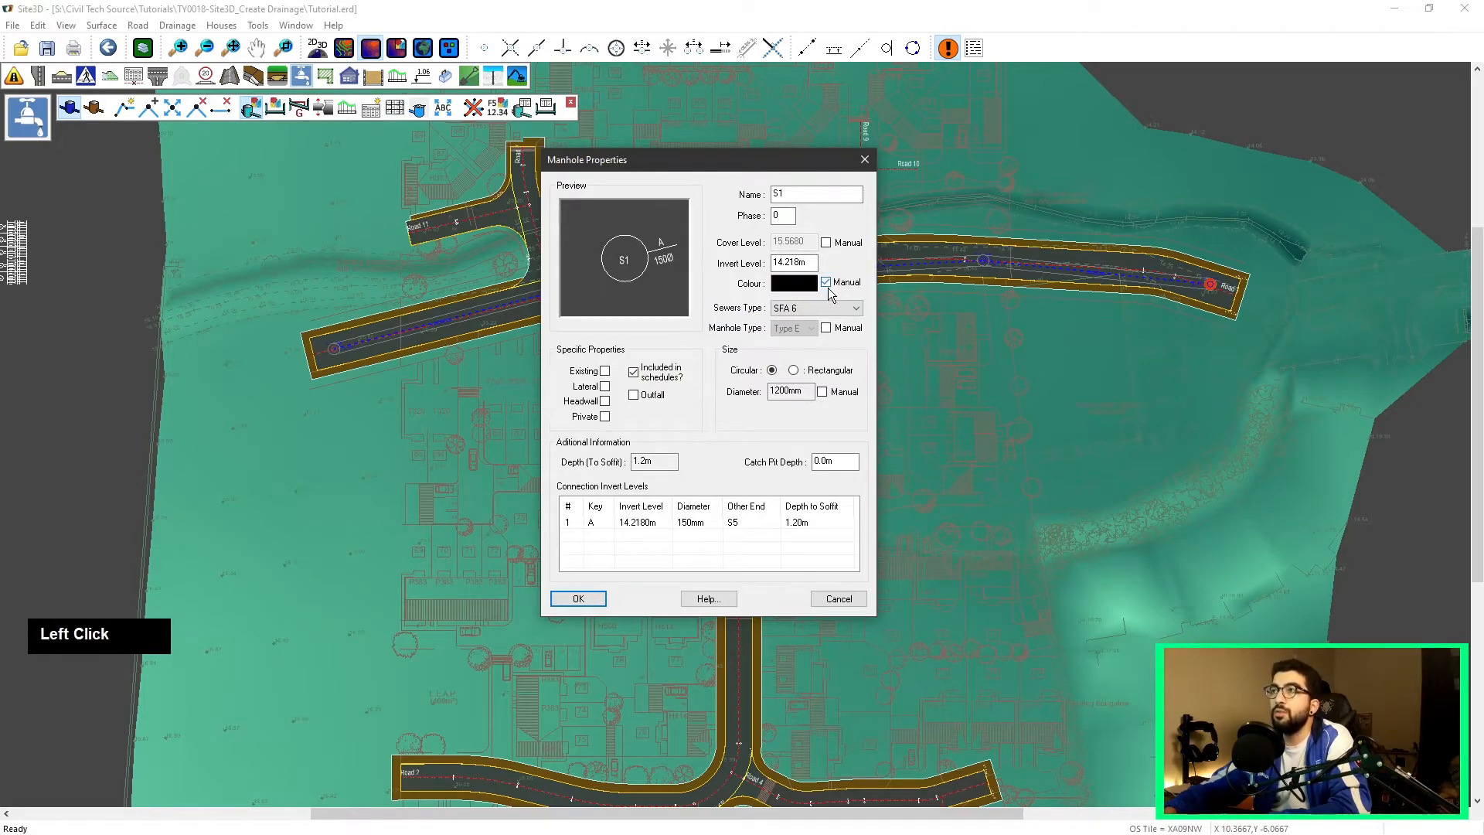
left_click(810, 288)
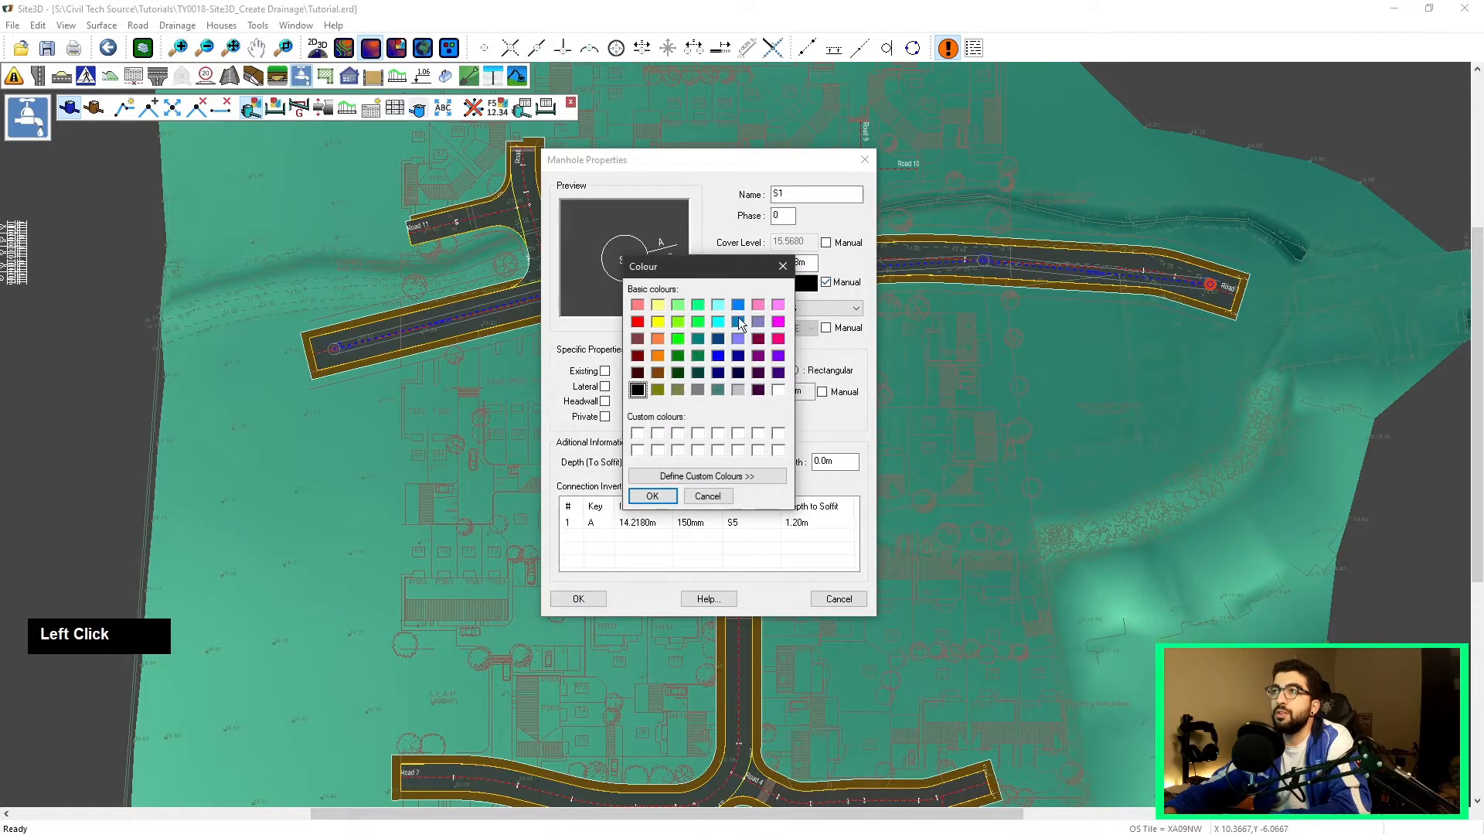
left_click(653, 495)
Step: Set the sewers type to DCG March 2020 and the catch pit depth to 0.3, then apply the properties
left_click(830, 311)
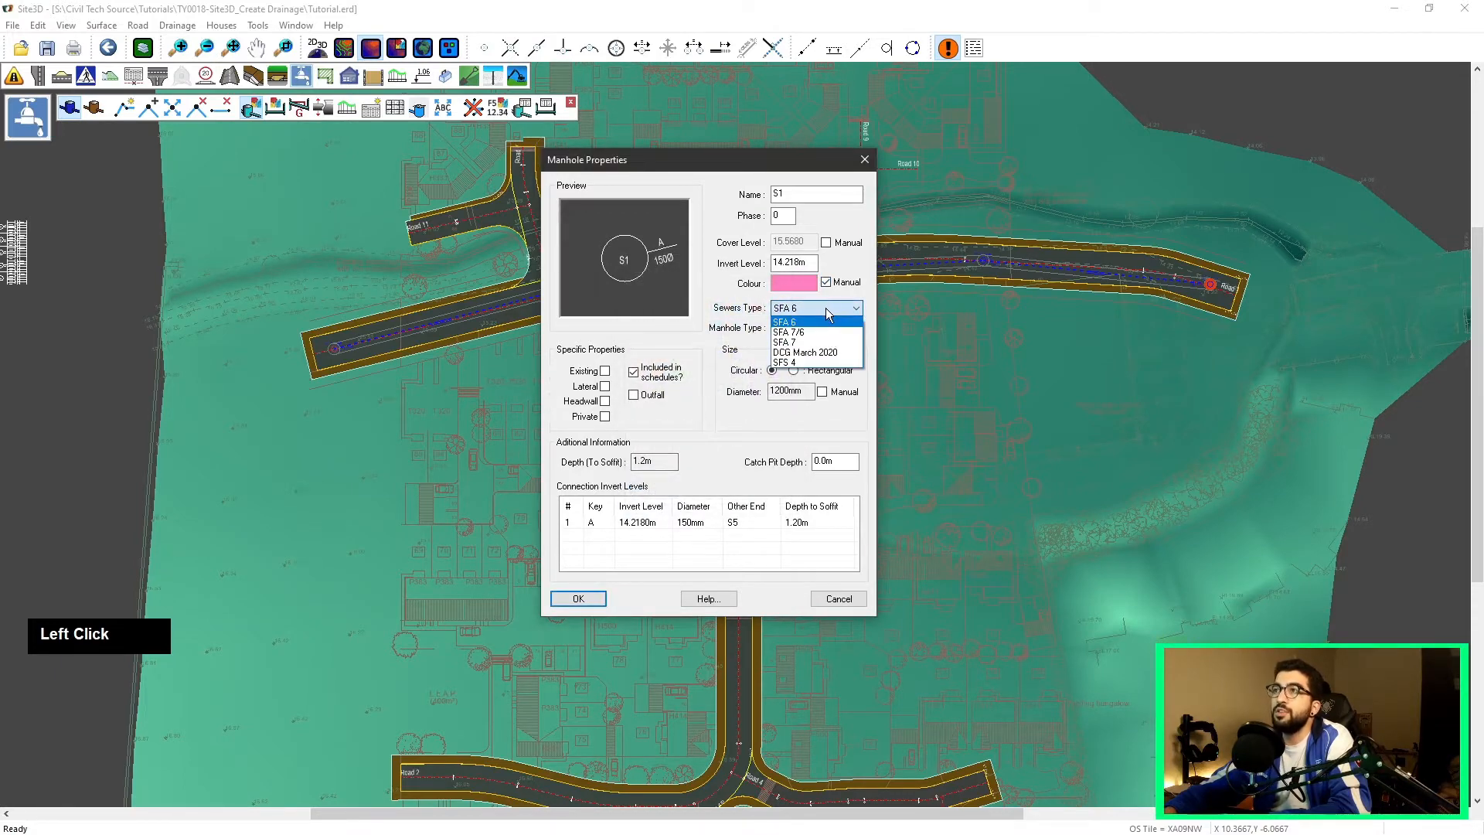
left_click(827, 352)
left_click(825, 328)
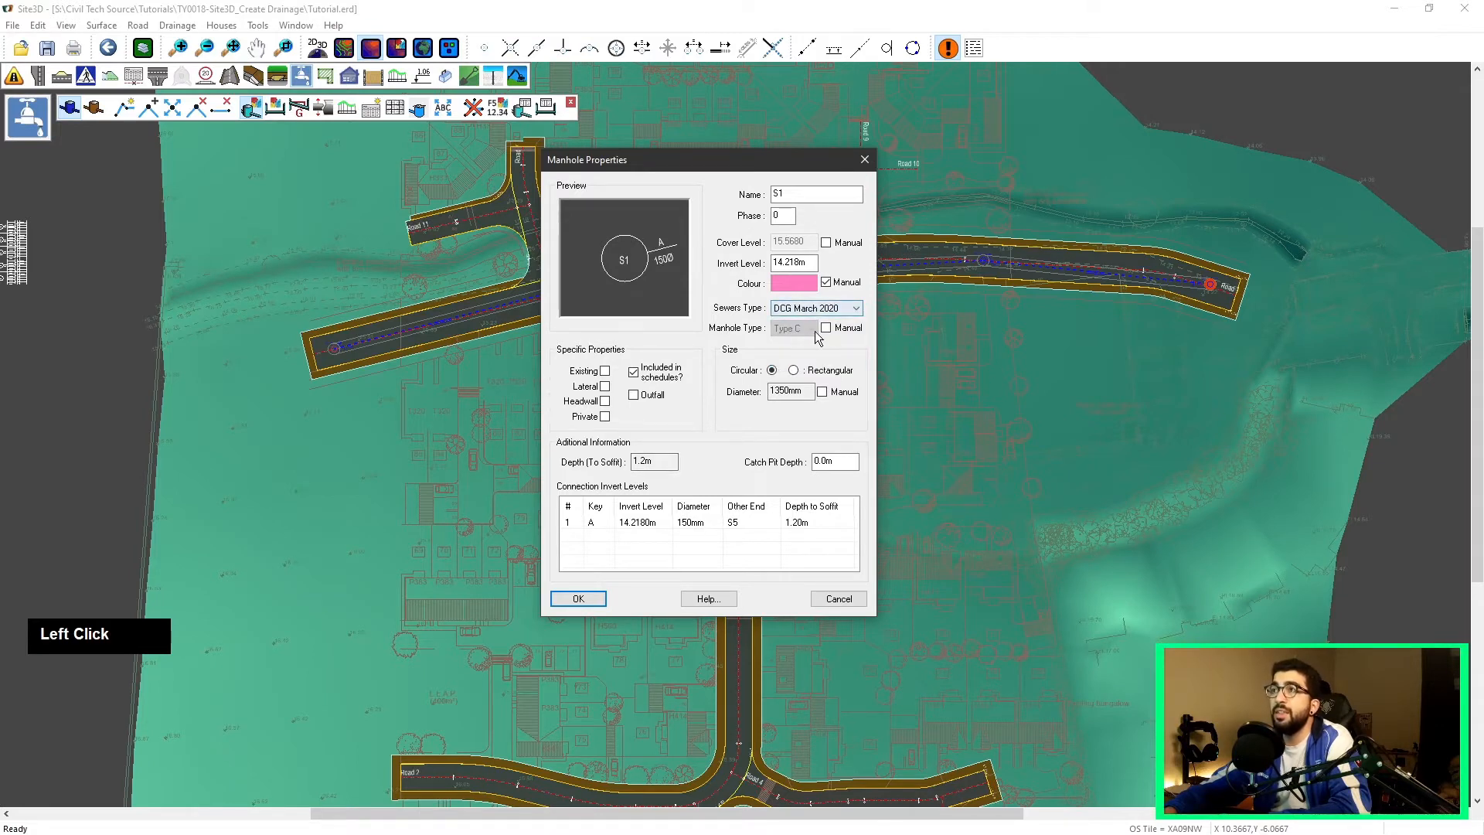
left_click(826, 328)
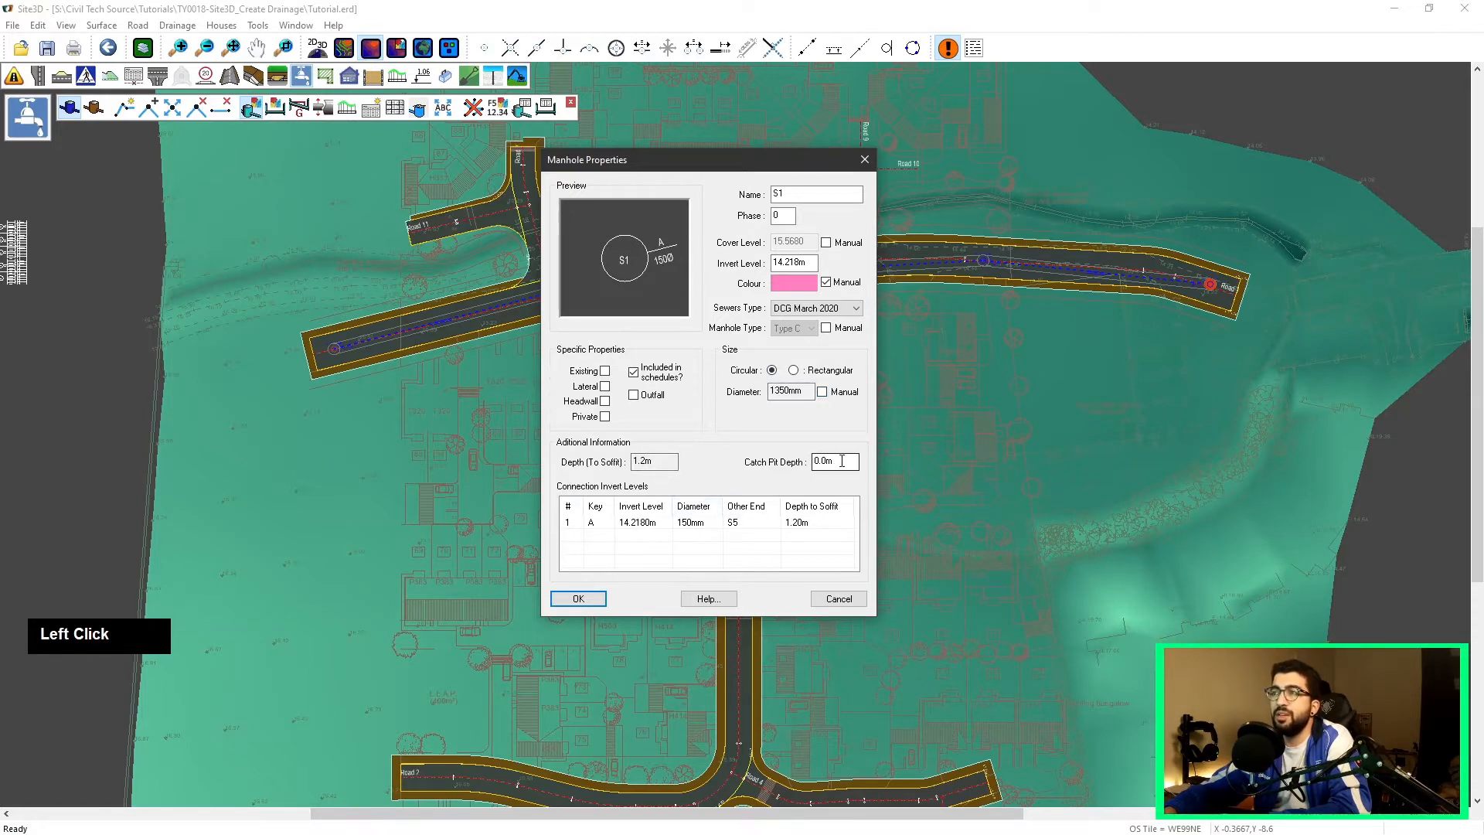
left_click_drag(848, 463, 725, 463)
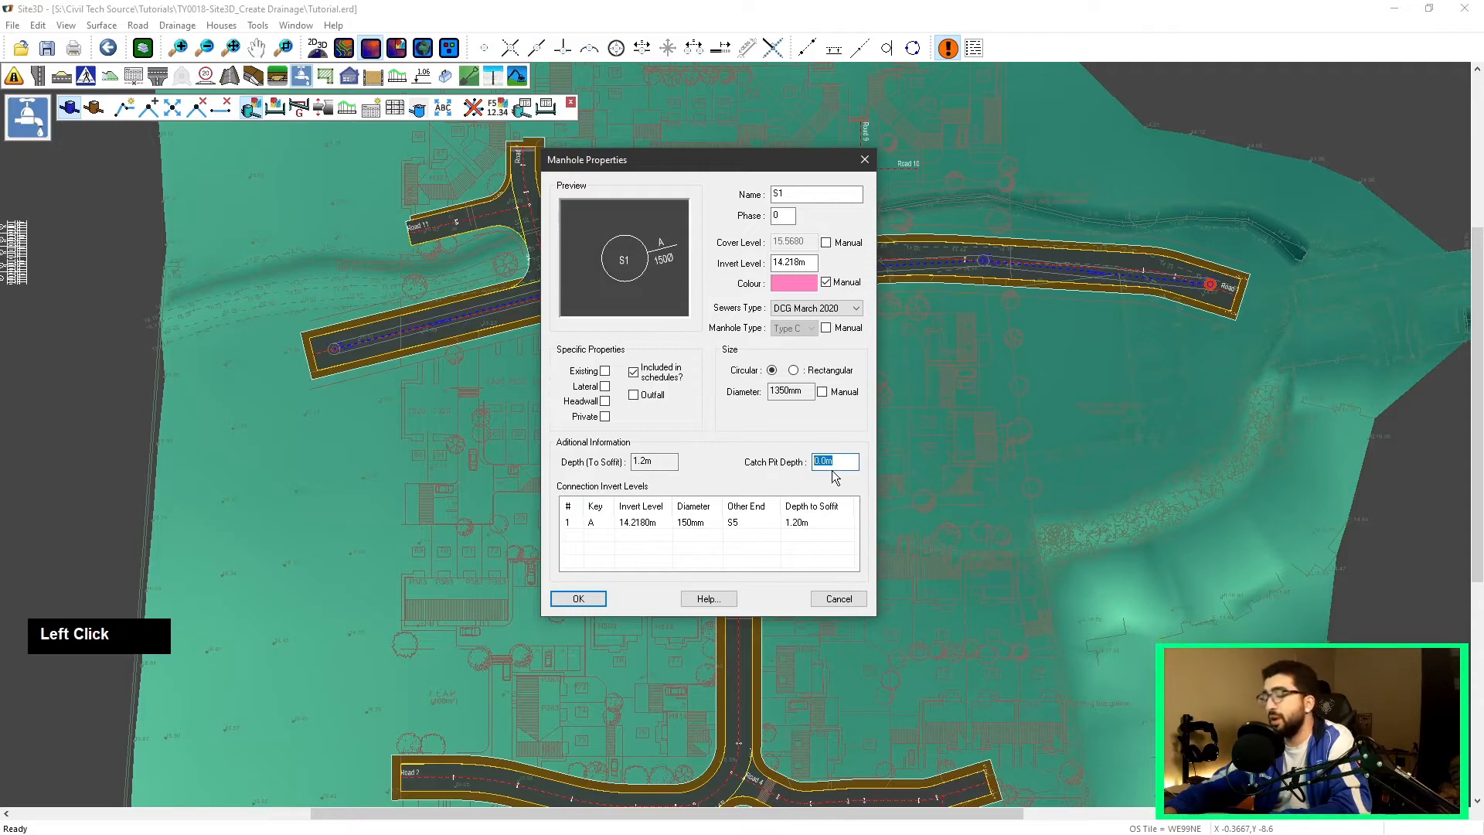
type("0.3")
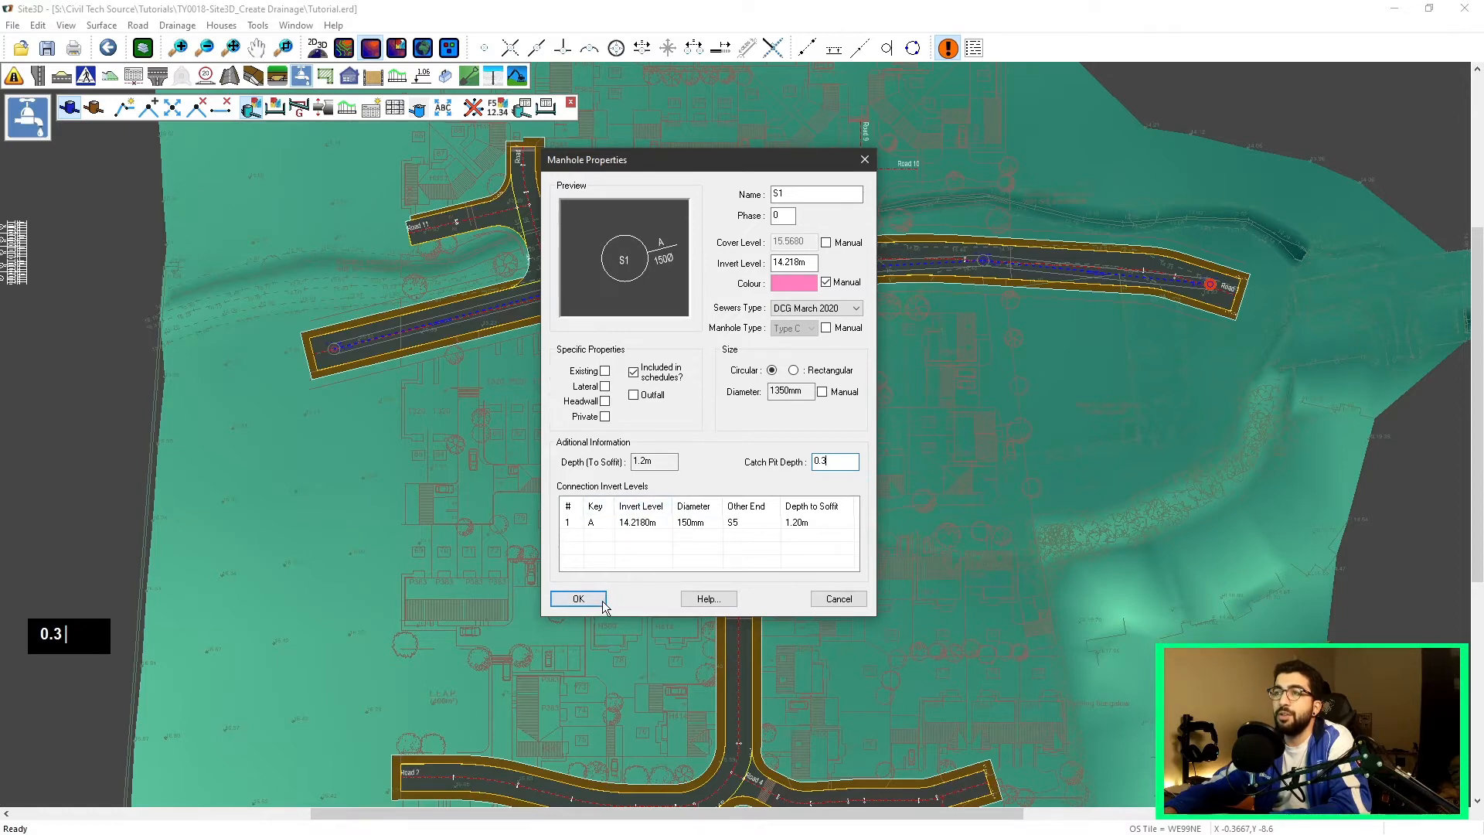
left_click(579, 599)
scroll(325, 346, "up", 5)
scroll(541, 338, "down", 1)
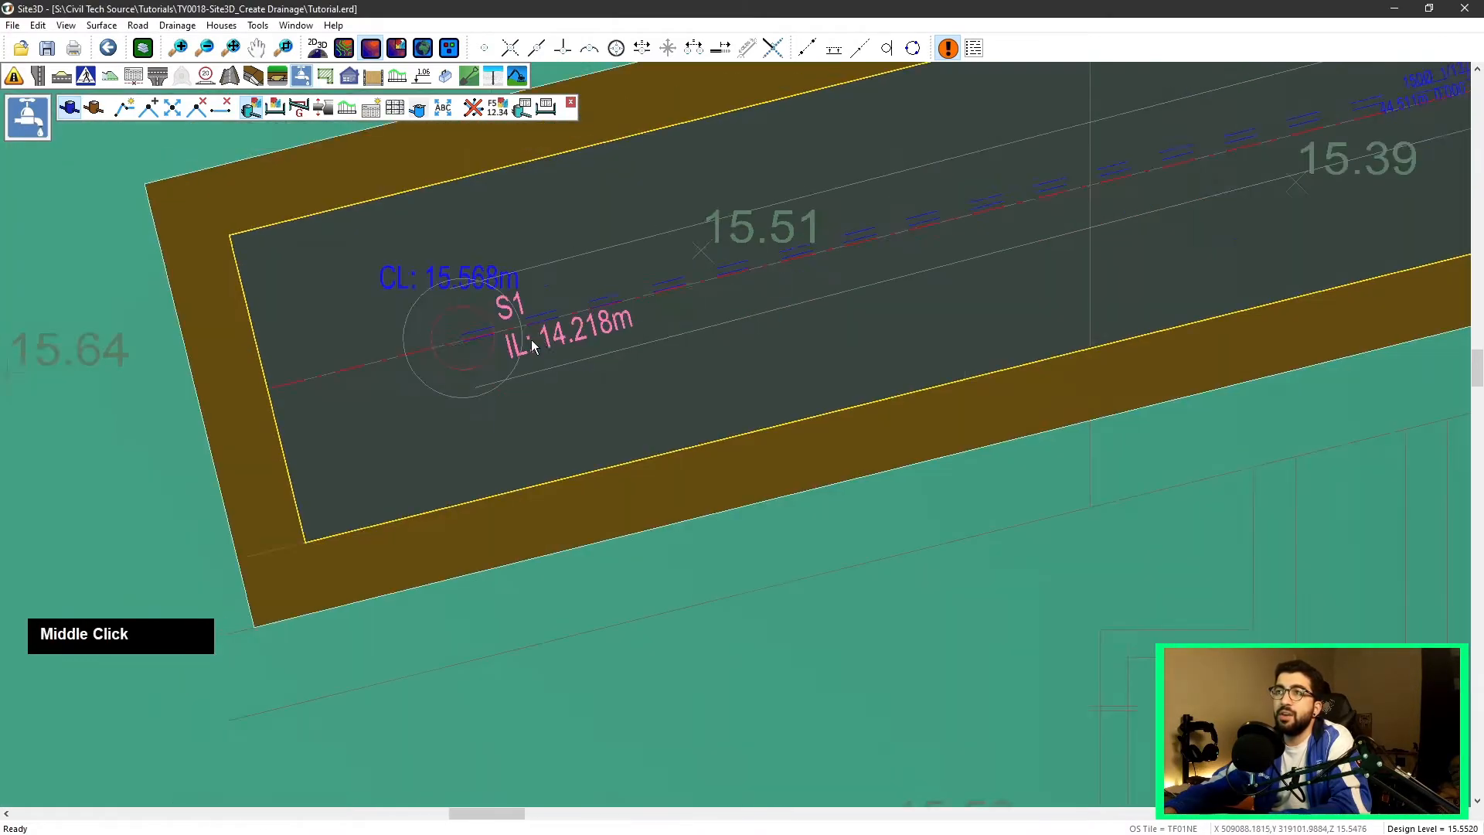
Step: Open the conduit properties of the pipe running from the western end manhole S1 to manhole S5
middle_click_drag(541, 338, 394, 416)
scroll(350, 375, "up", 1)
scroll(354, 407, "down", 2)
middle_click_drag(494, 389, 442, 415)
scroll(620, 364, "down", 2)
scroll(426, 443, "up", 1)
scroll(426, 443, "up", 2)
scroll(652, 381, "down", 2)
middle_click_drag(653, 381, 525, 457)
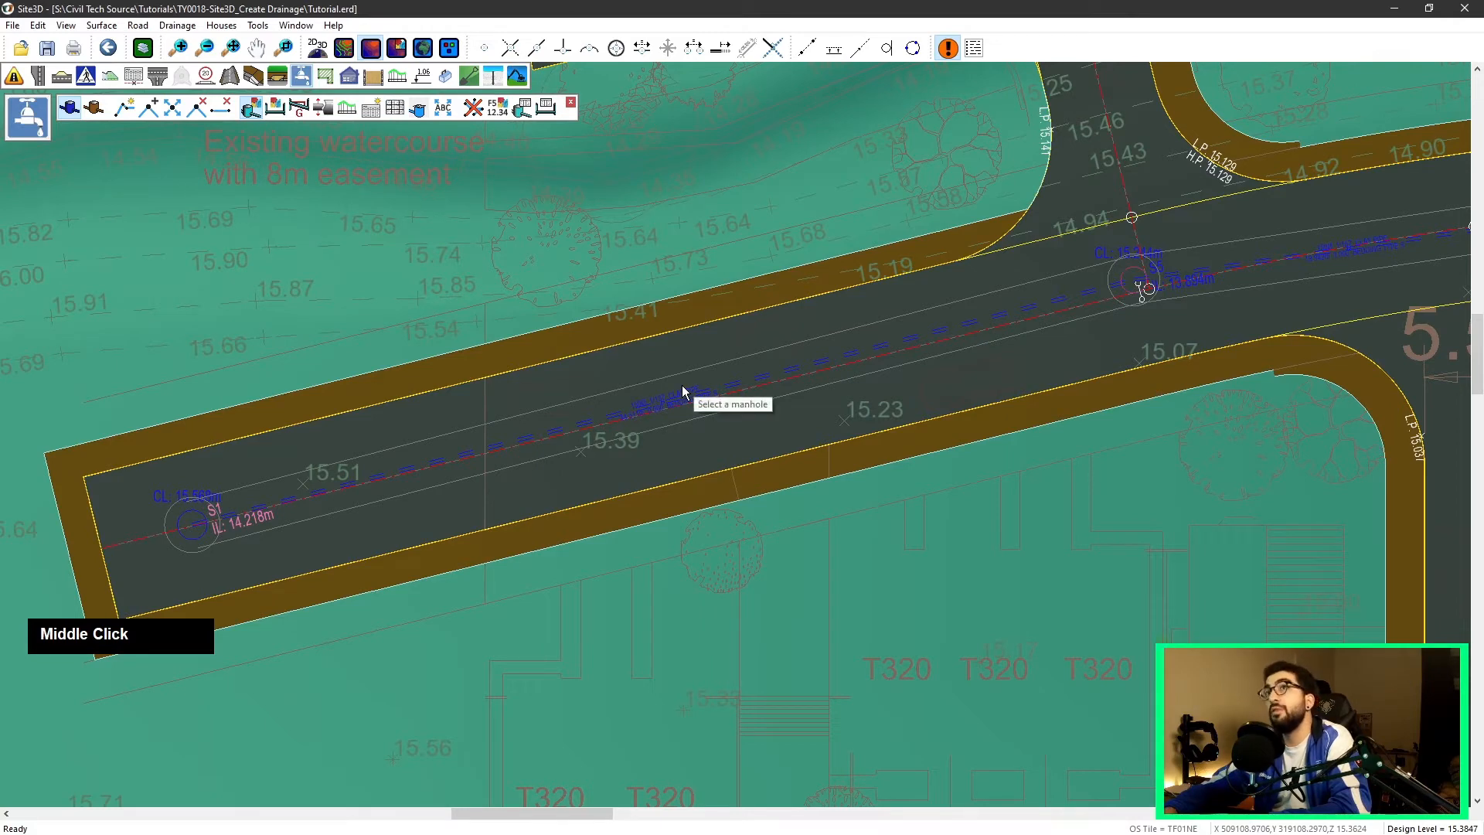
scroll(782, 369, "down", 3)
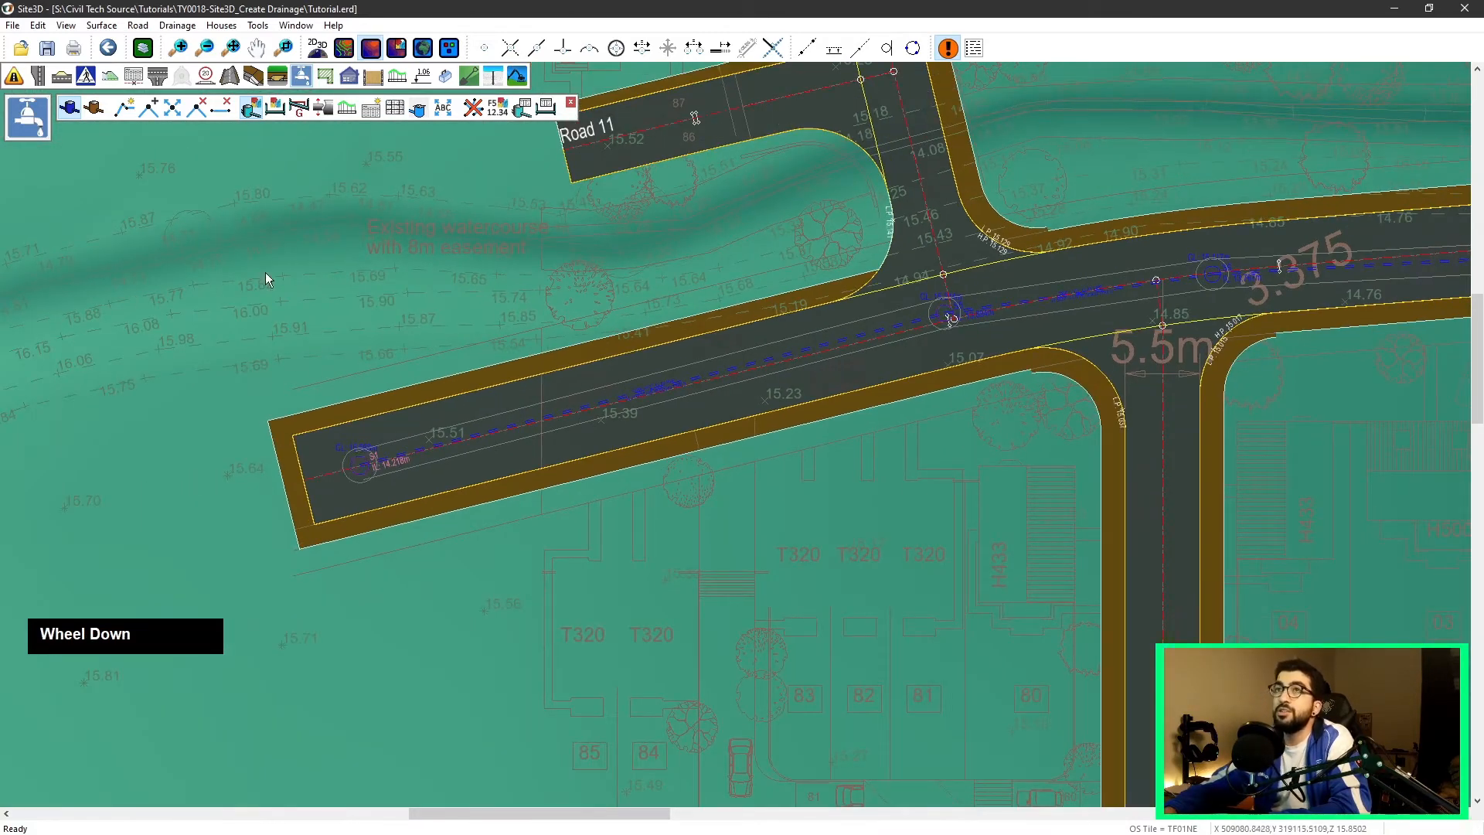
left_click(274, 109)
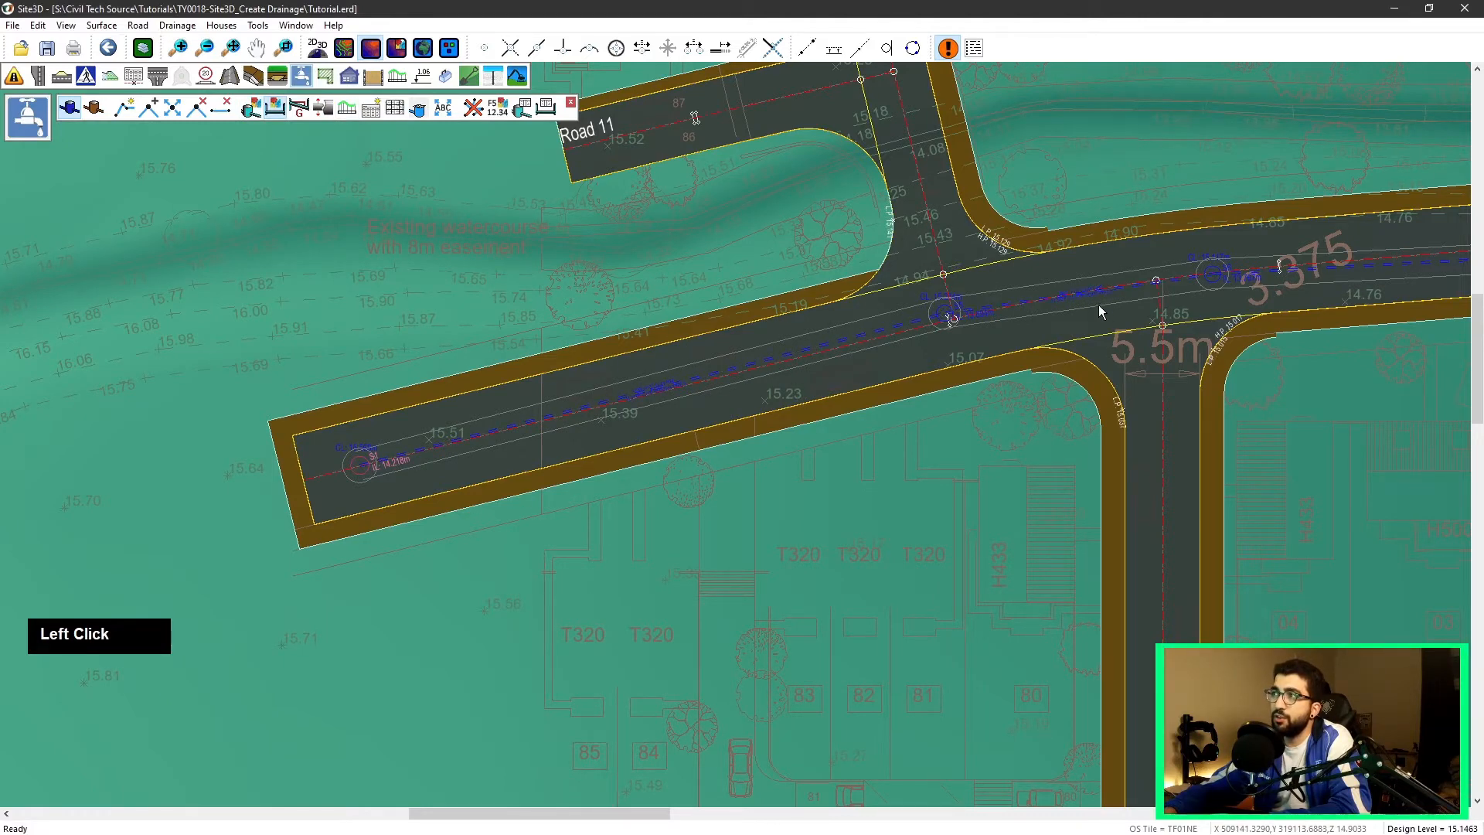
left_click(693, 368)
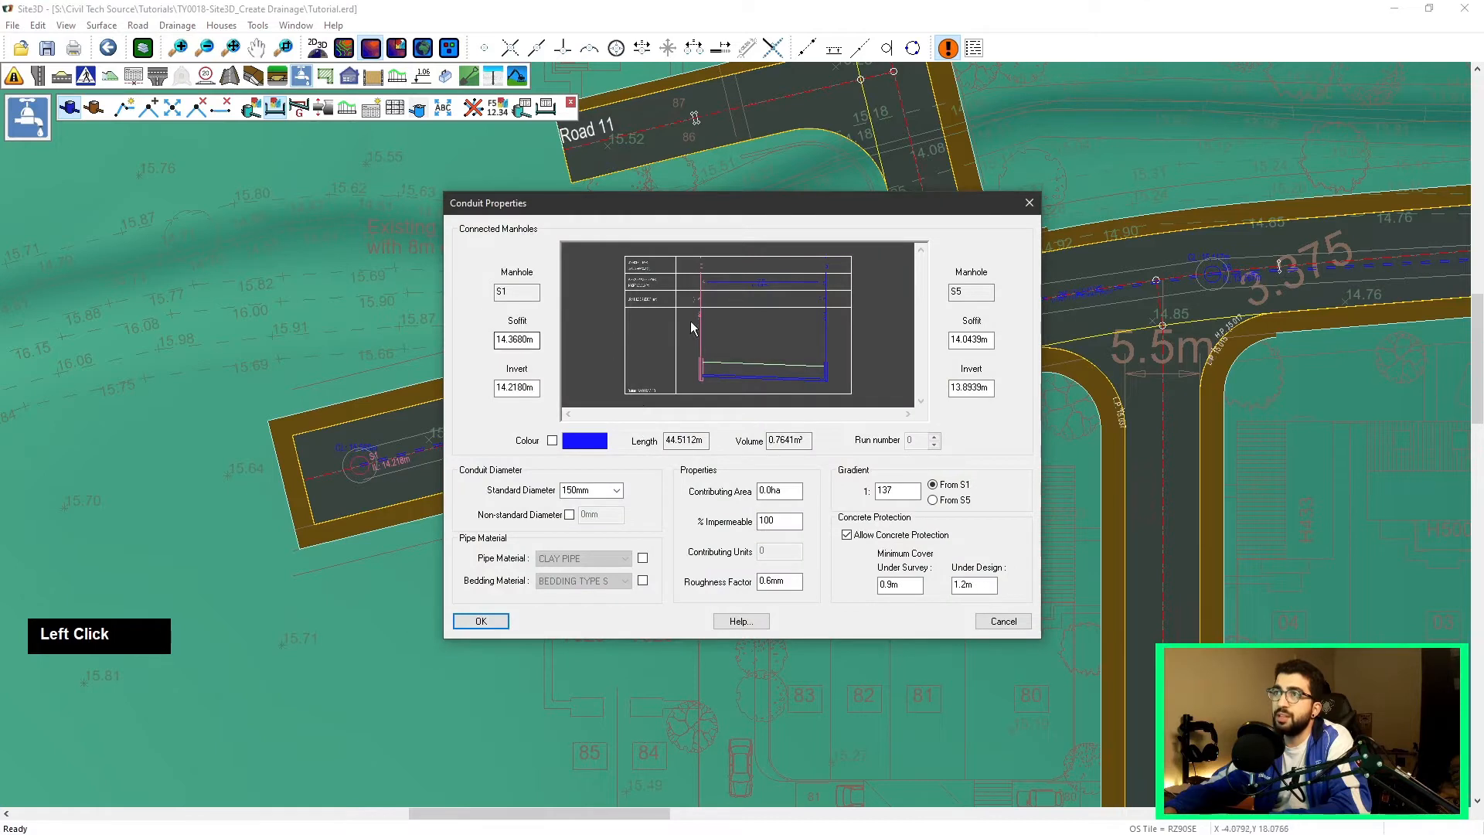
Step: Examine the pipe's long-section preview and the soffit levels at both connected manholes
scroll(606, 275, "up", 2)
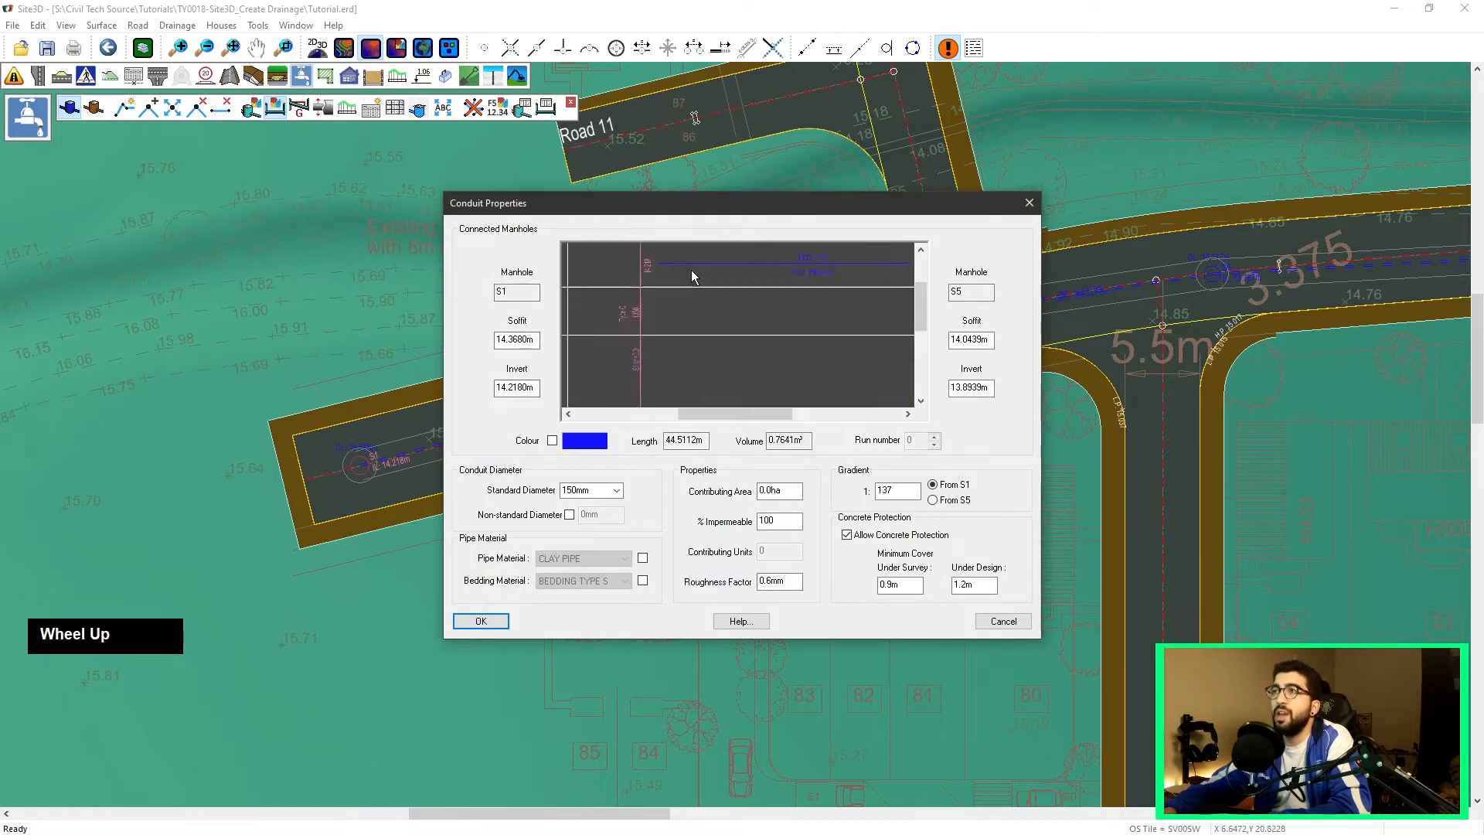
middle_click(700, 282)
scroll(770, 282, "down", 1)
middle_click_drag(769, 276, 706, 290)
scroll(704, 312, "up", 1)
scroll(704, 312, "down", 2)
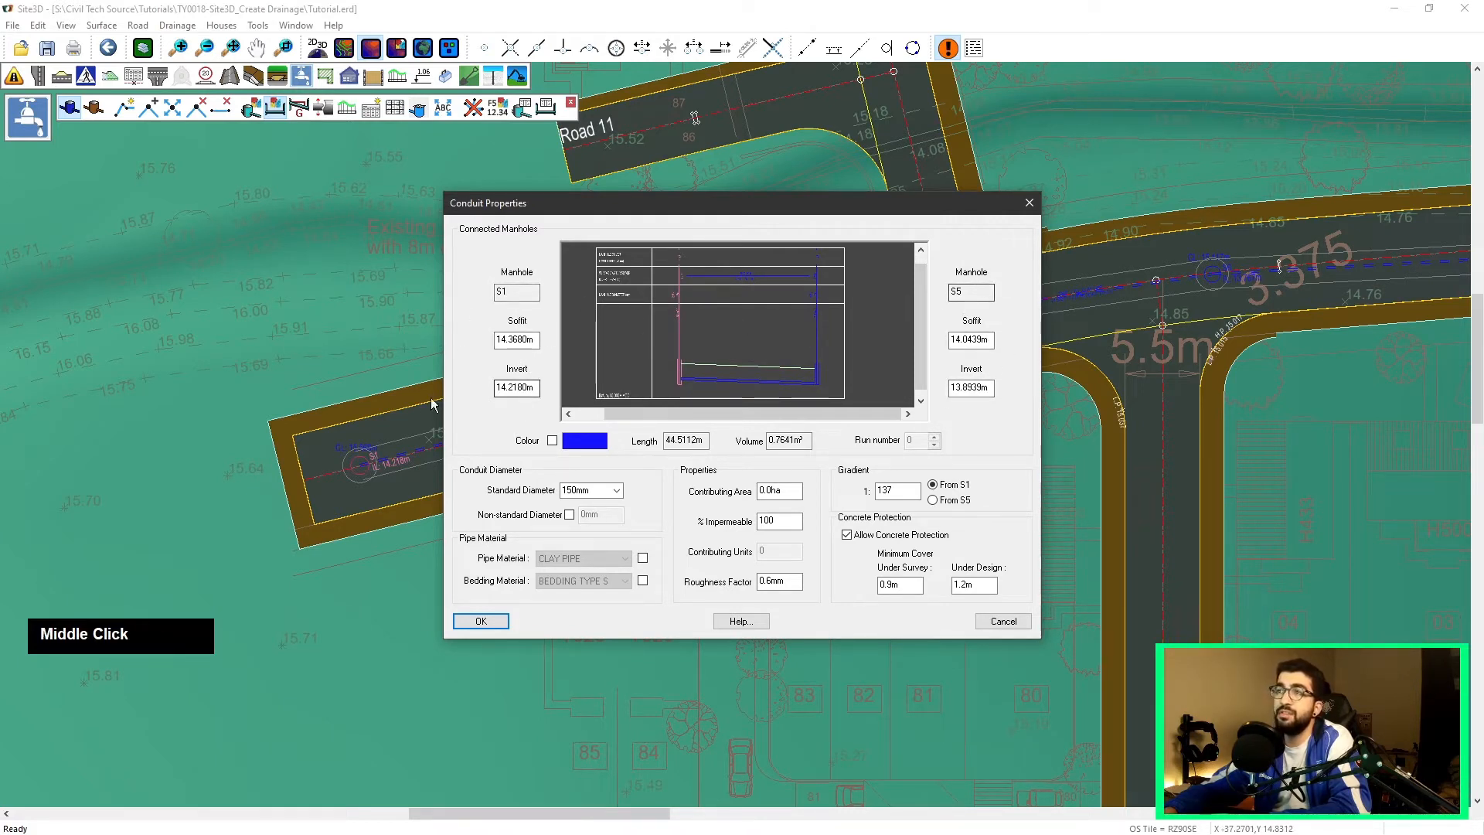
left_click_drag(501, 338, 535, 340)
left_click_drag(961, 338, 987, 341)
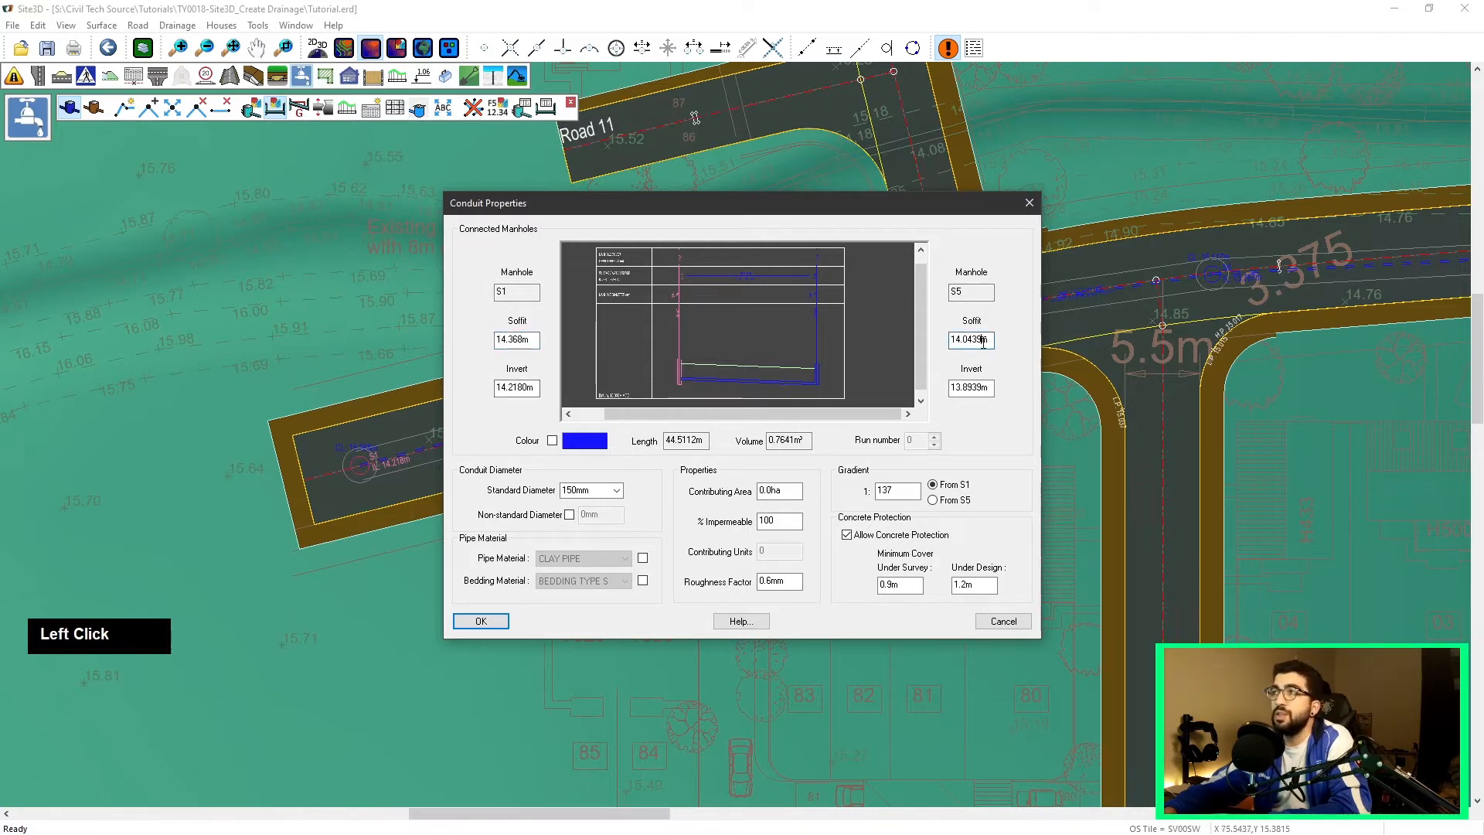
Step: Set the conduit's colour manually to pink
left_click(587, 443)
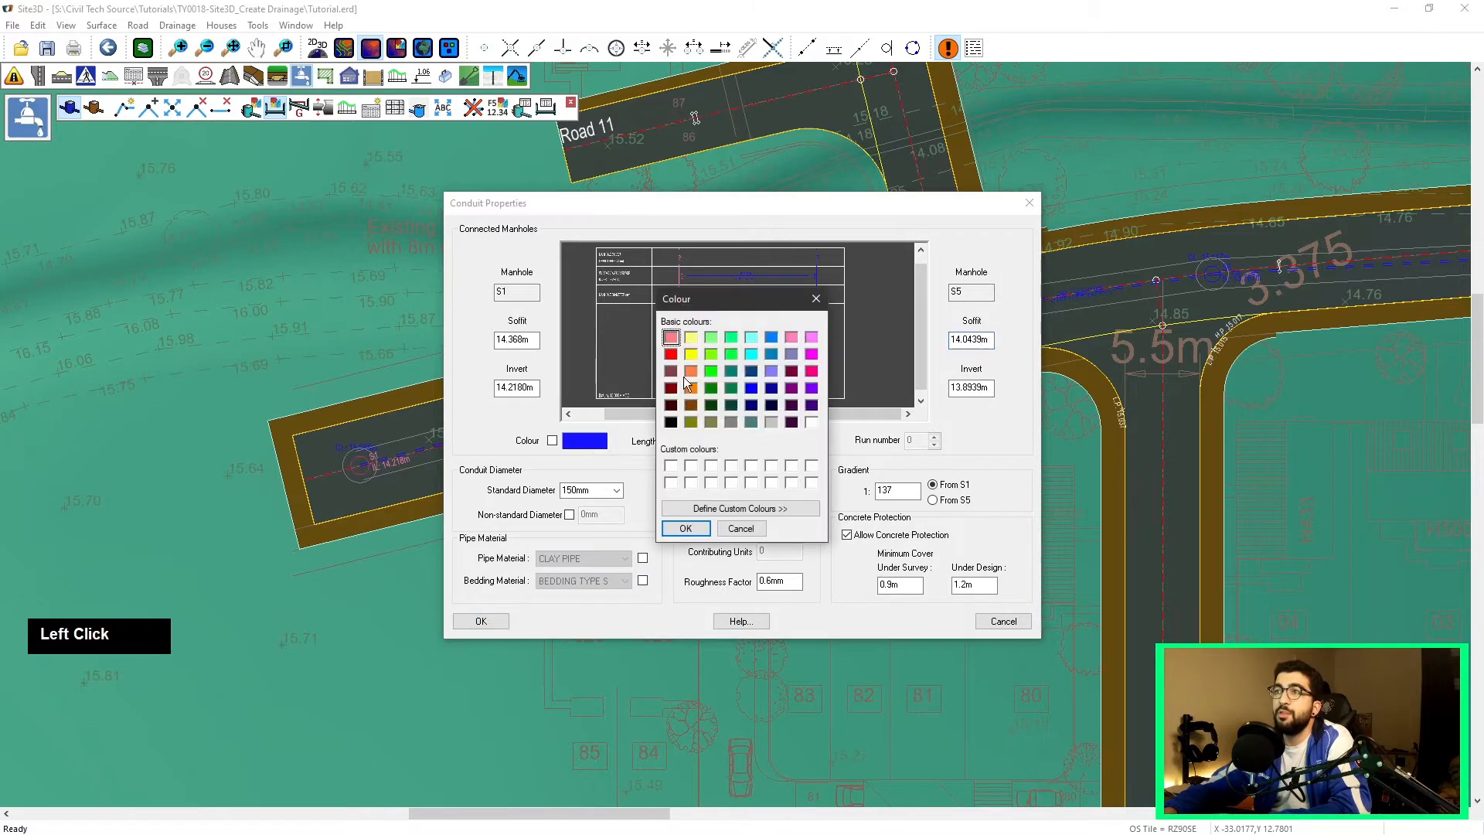
double_click(792, 338)
left_click(740, 508)
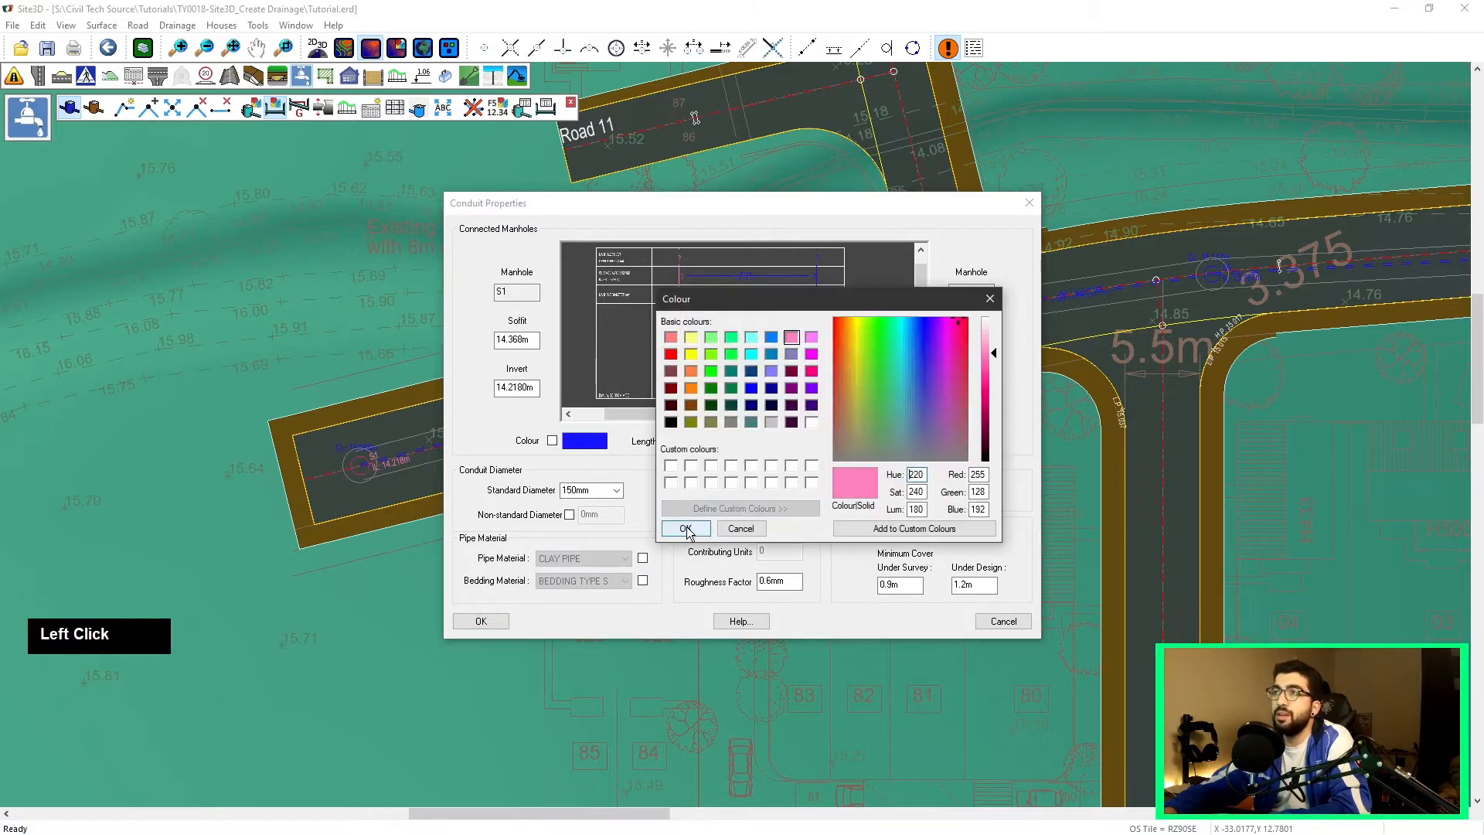
left_click(685, 528)
Step: Set the pipe's standard diameter to 300mm, choosing to change the soffit levels
scroll(743, 379, "up", 2)
middle_click(708, 360)
scroll(672, 341, "down", 3)
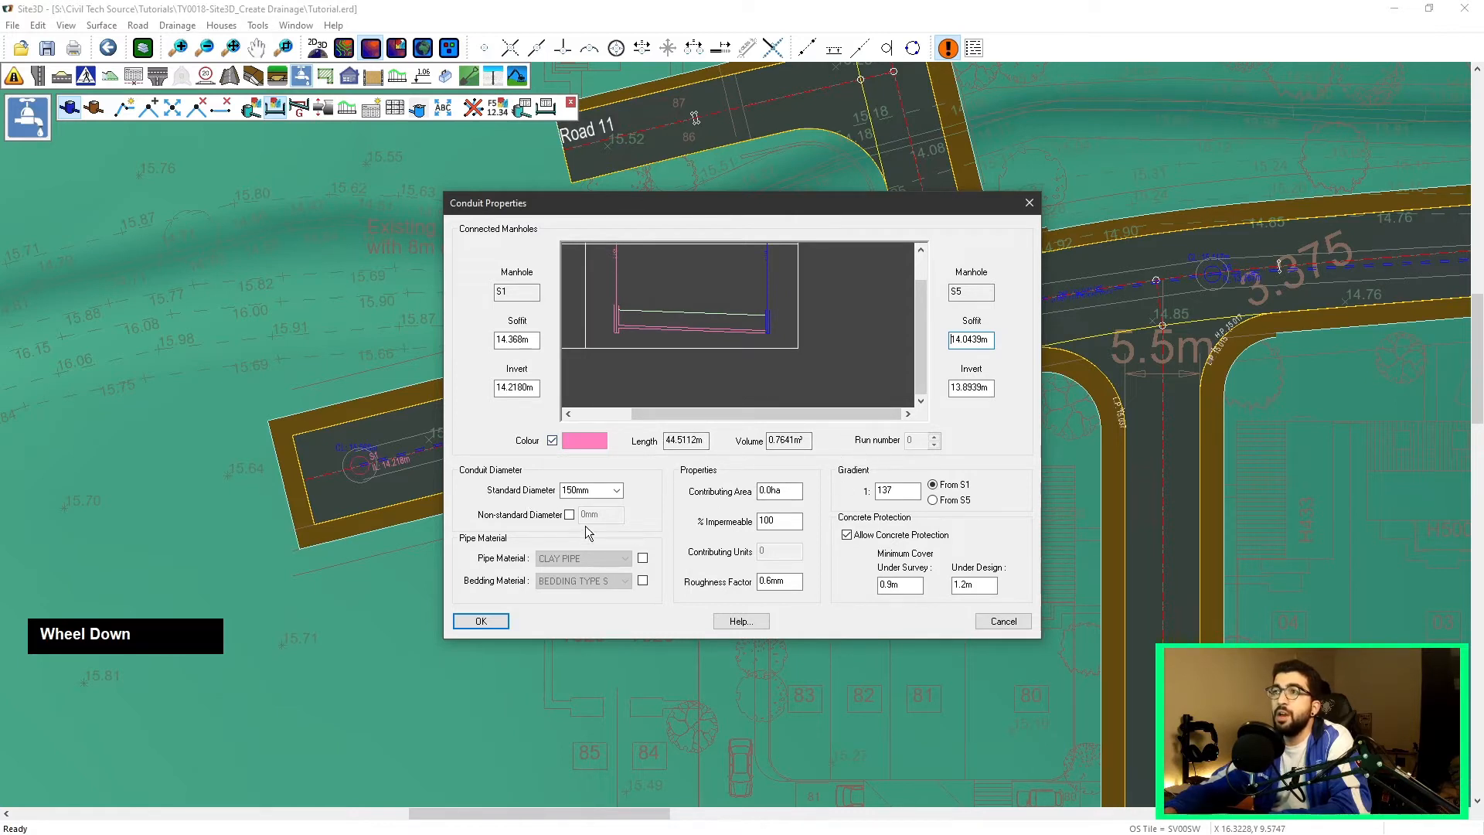
left_click(605, 489)
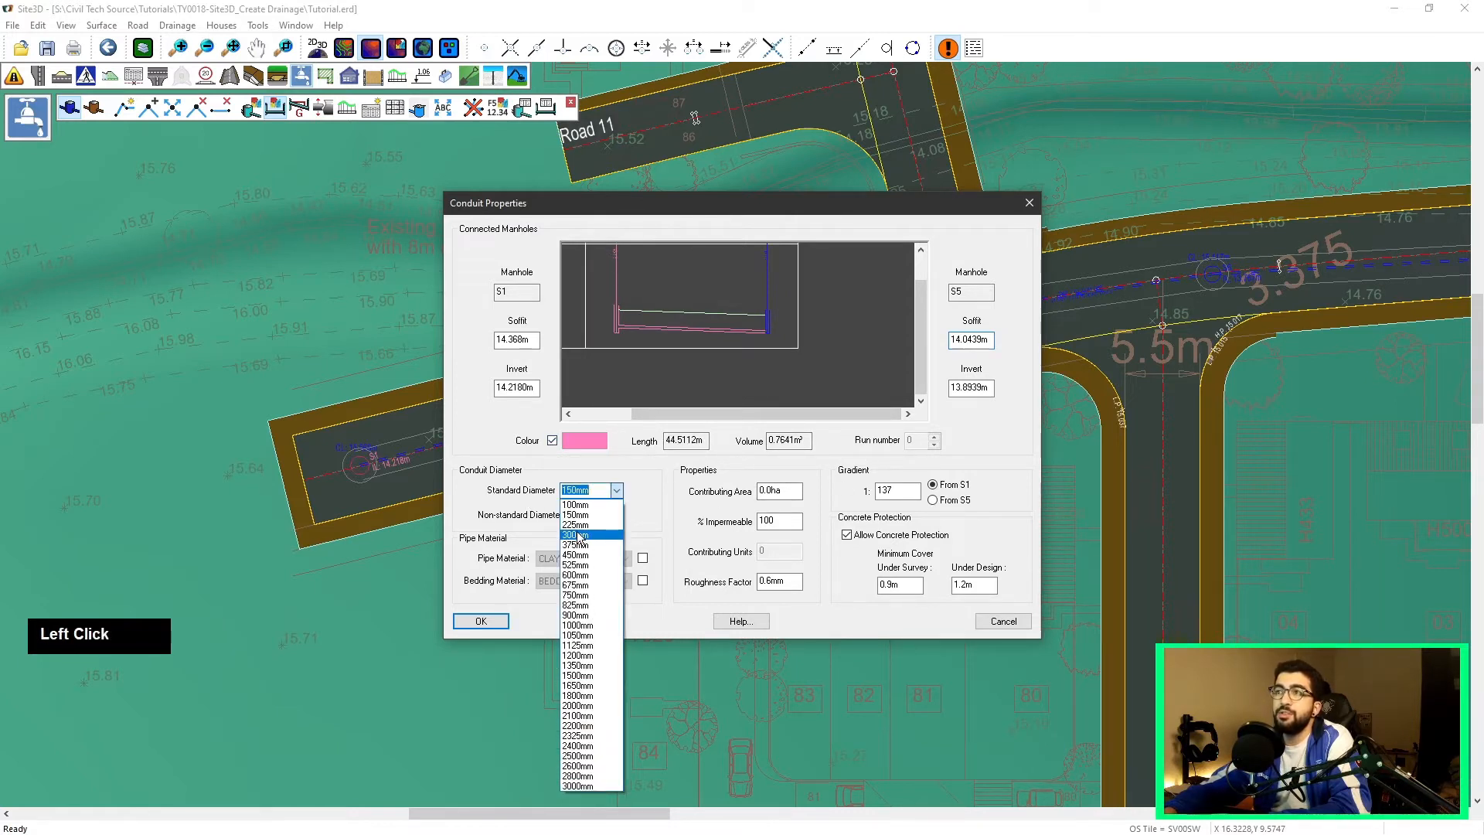
left_click(613, 502)
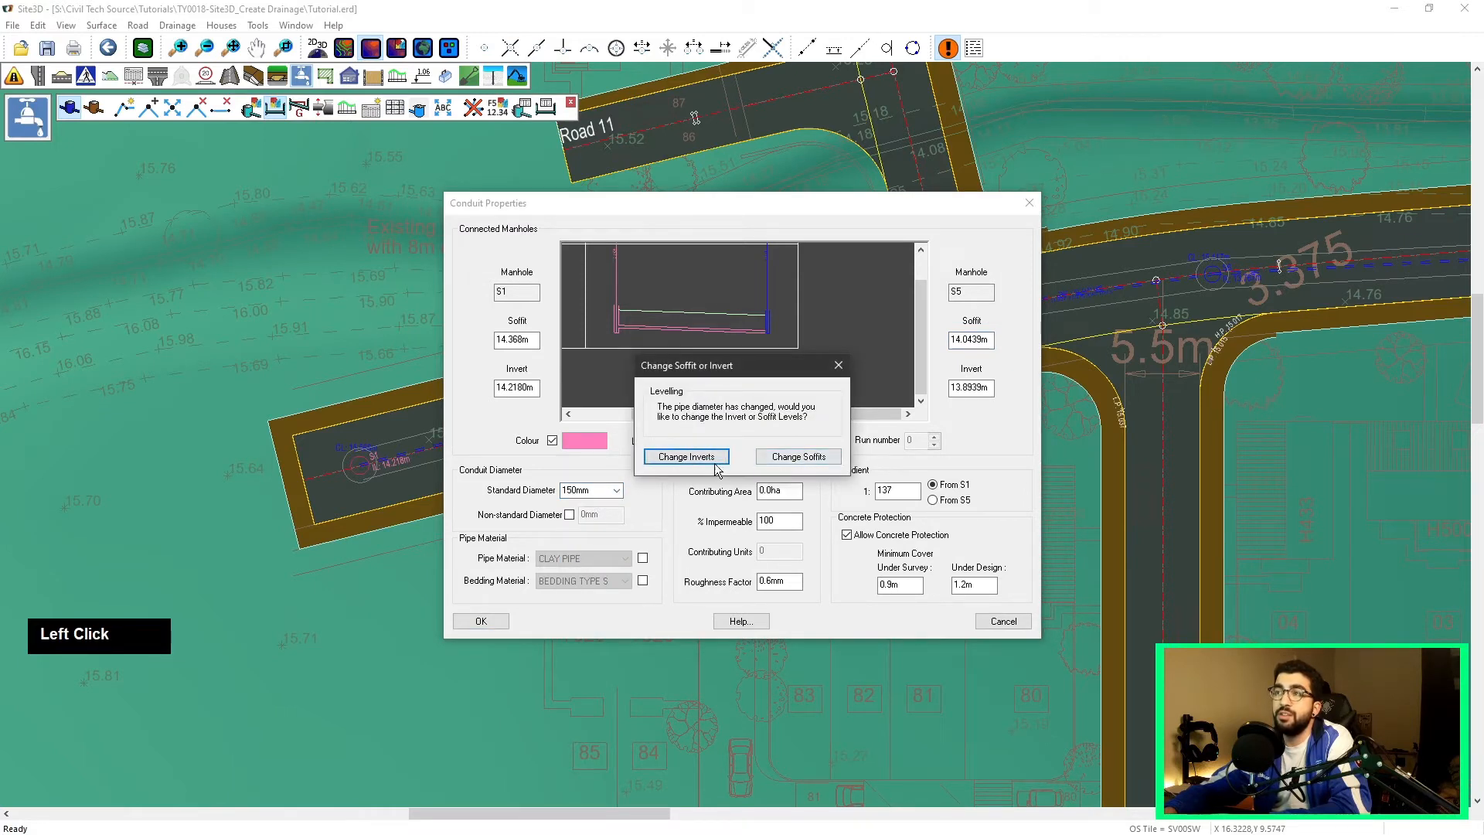
left_click(771, 458)
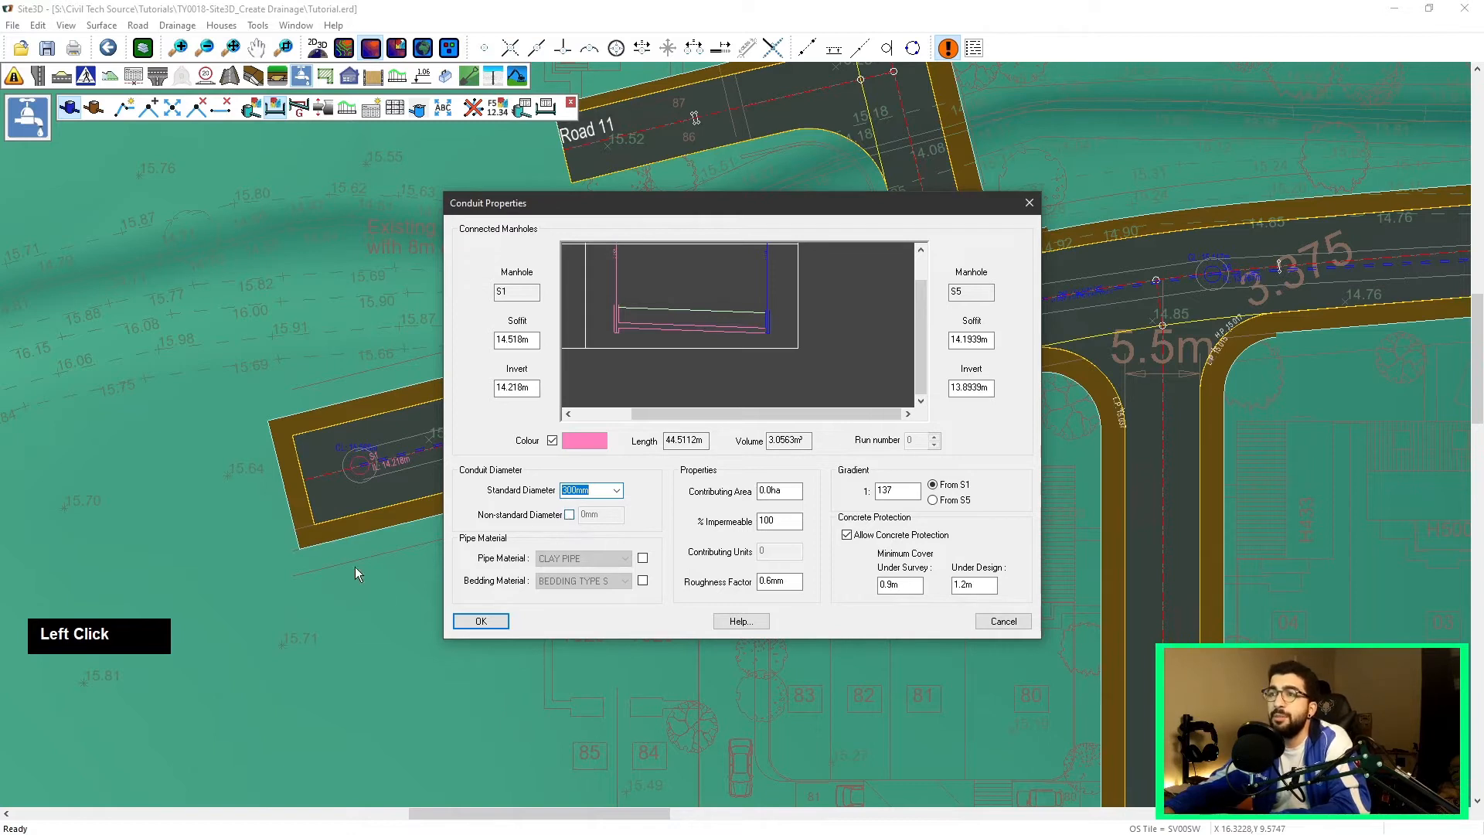
Step: Examine the pipe material, bedding material, impermeability, roughness and gradient direction options of the conduit
left_click(643, 558)
left_click(643, 580)
left_click(626, 559)
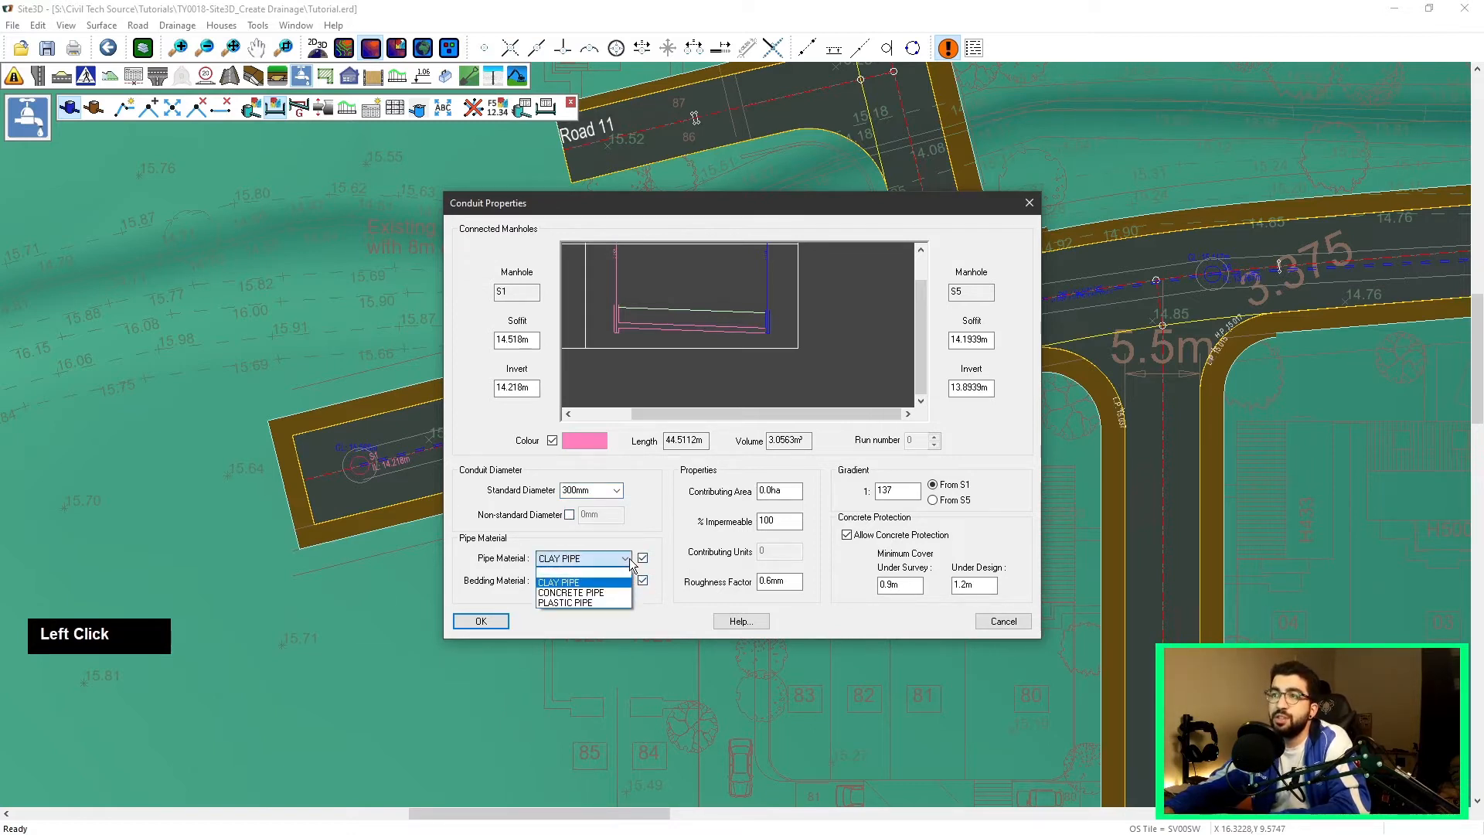
left_click(628, 559)
left_click(625, 581)
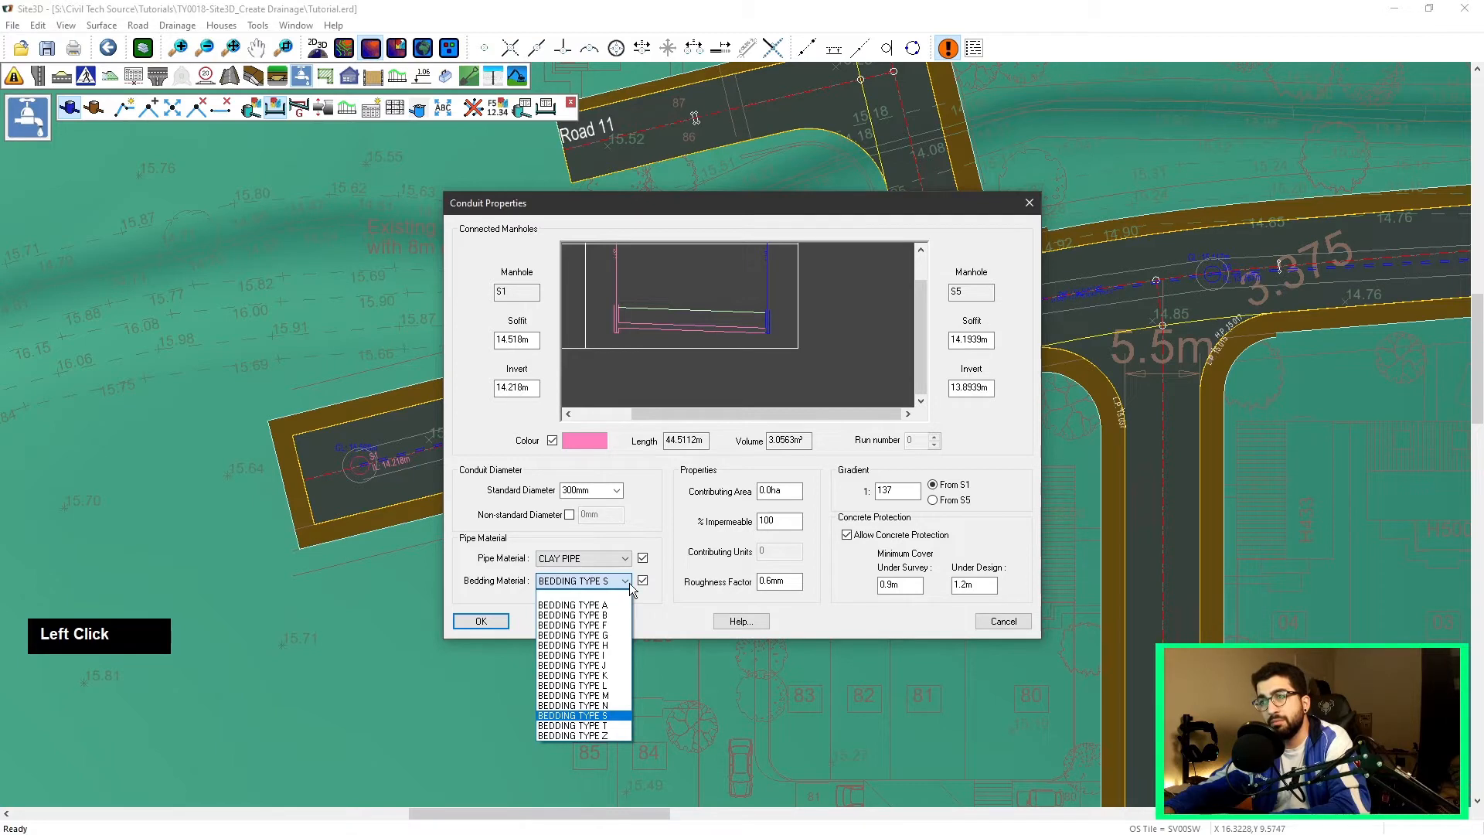
left_click(645, 586)
left_click(644, 558)
left_click(643, 581)
type("100")
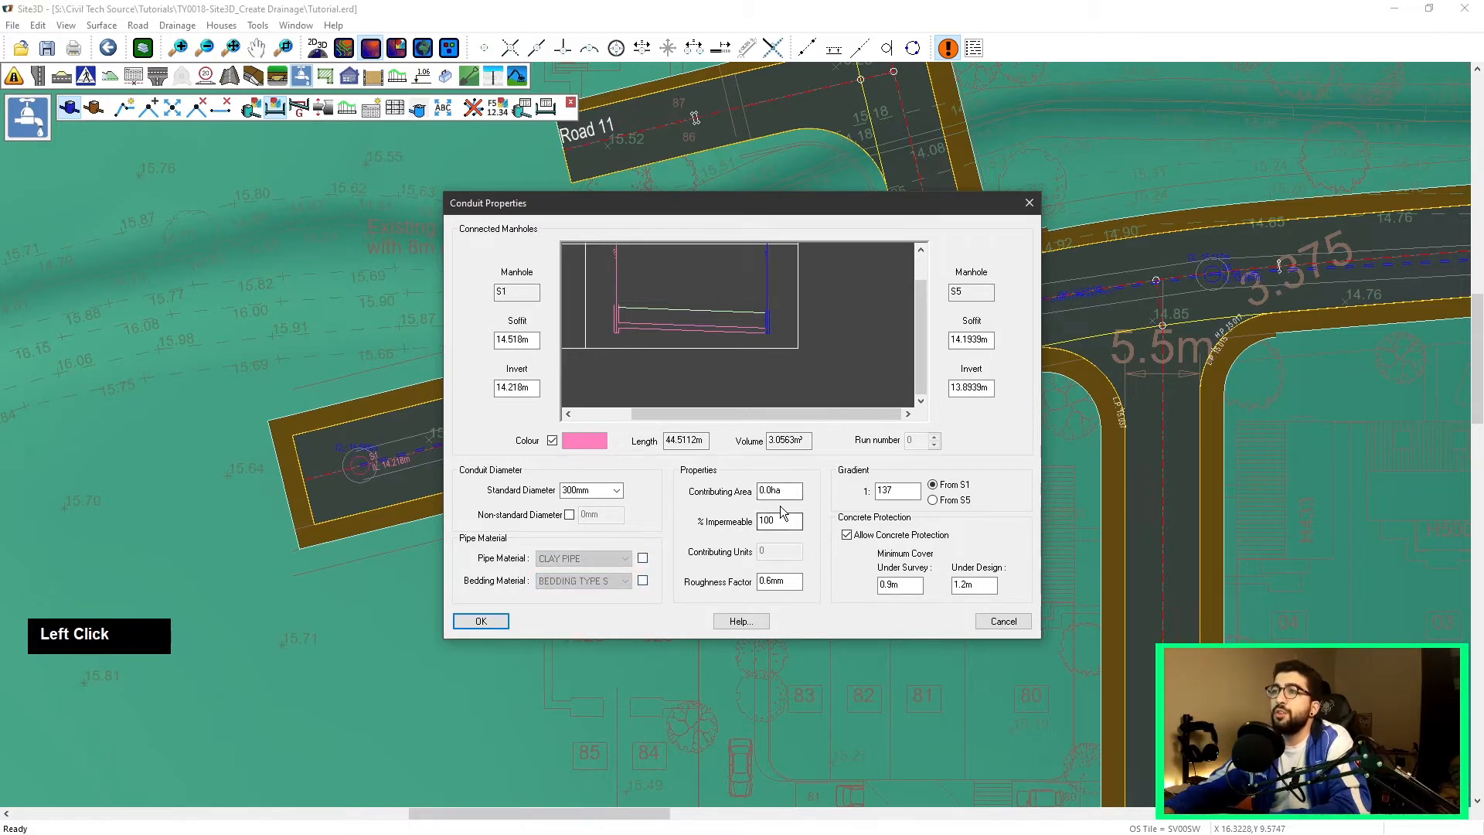
left_click(766, 581)
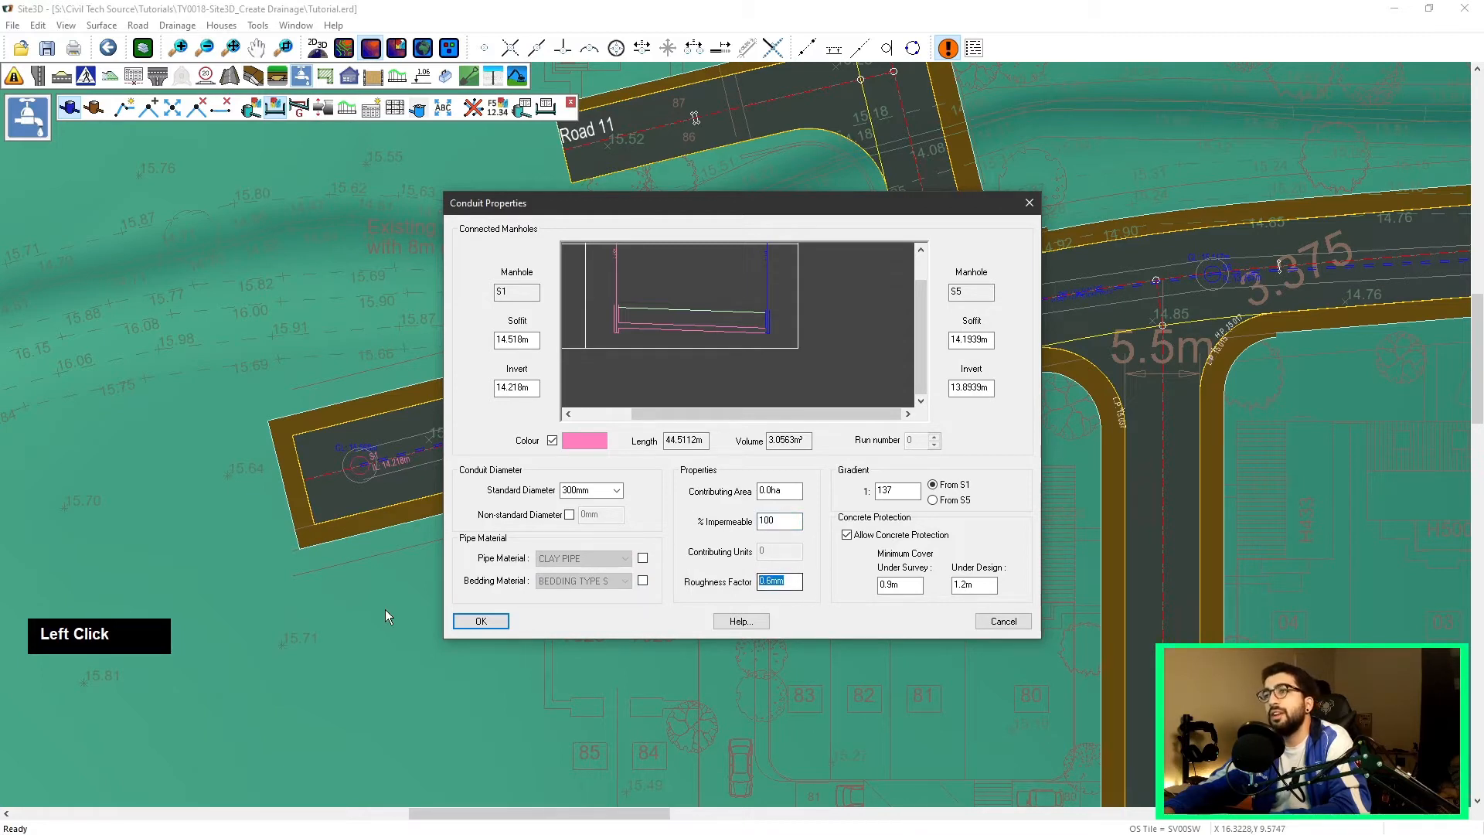
left_click(900, 484)
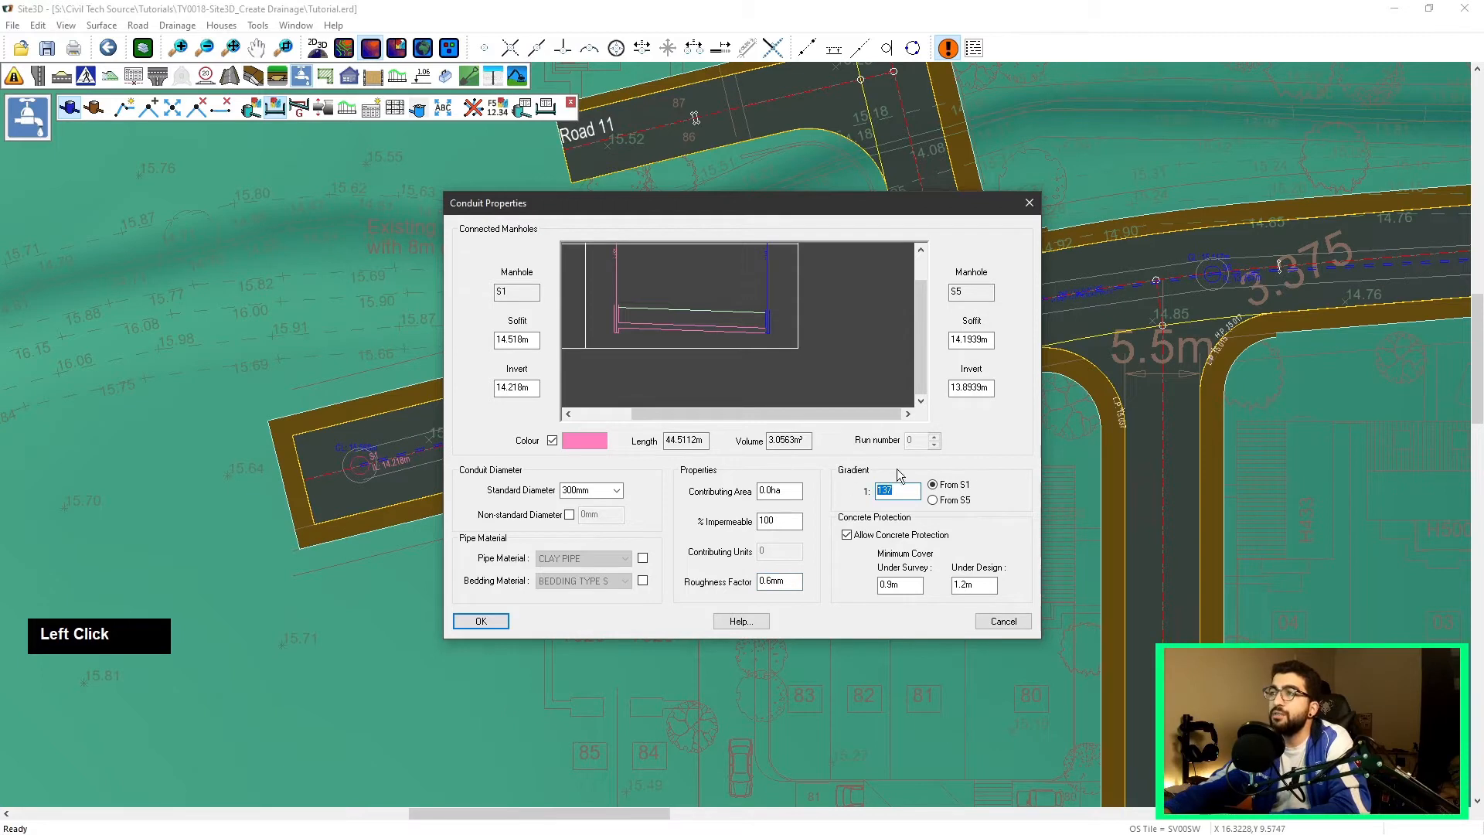
left_click(934, 500)
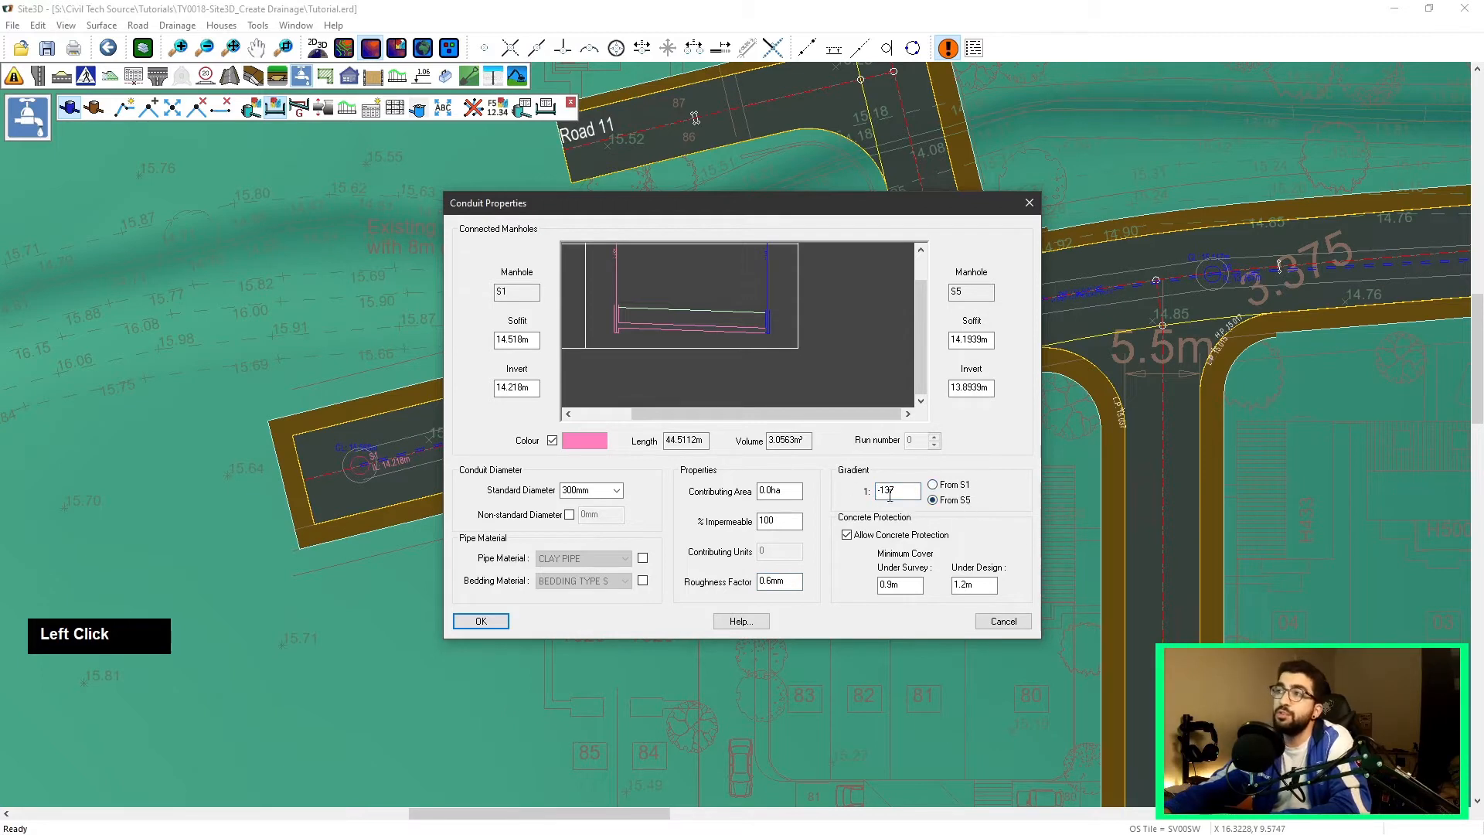
left_click(933, 485)
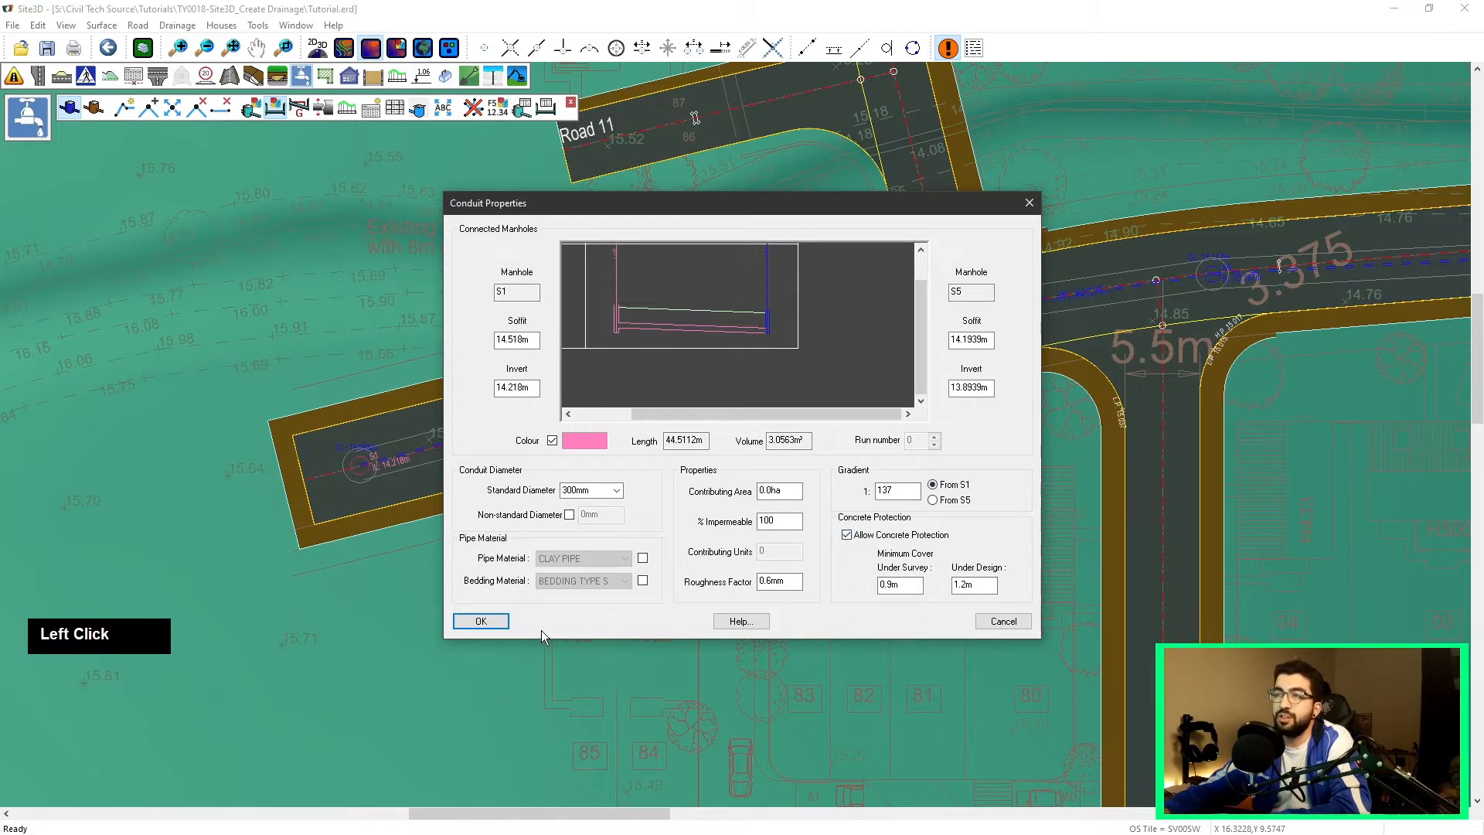
Step: Open and close the help page, then apply the conduit properties
left_click(749, 622)
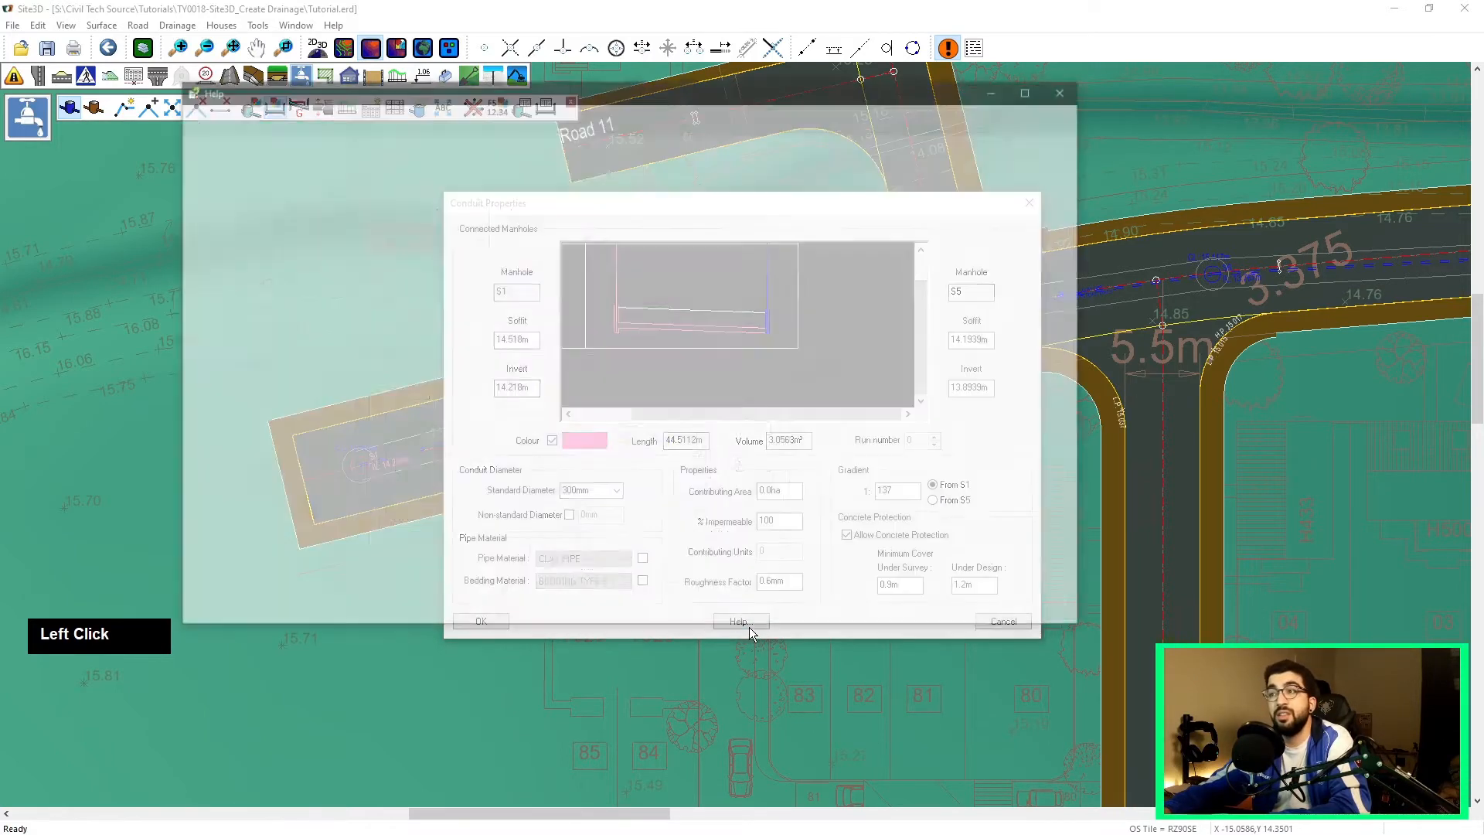
left_click(1082, 77)
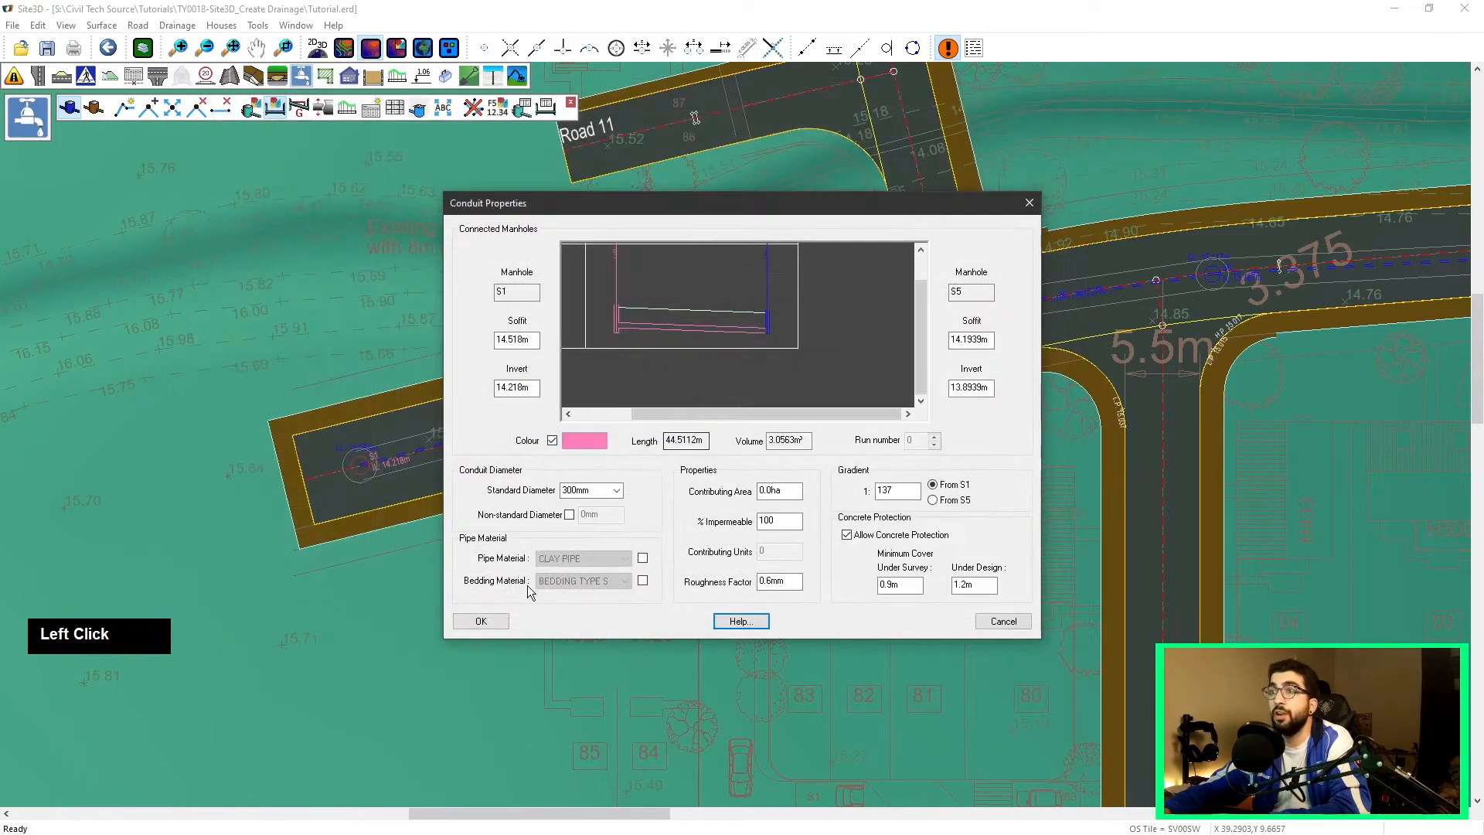
left_click(498, 622)
Step: Set the gradient of the run from the western end manhole to the junction manhole to 1:100
scroll(778, 400, "down", 2)
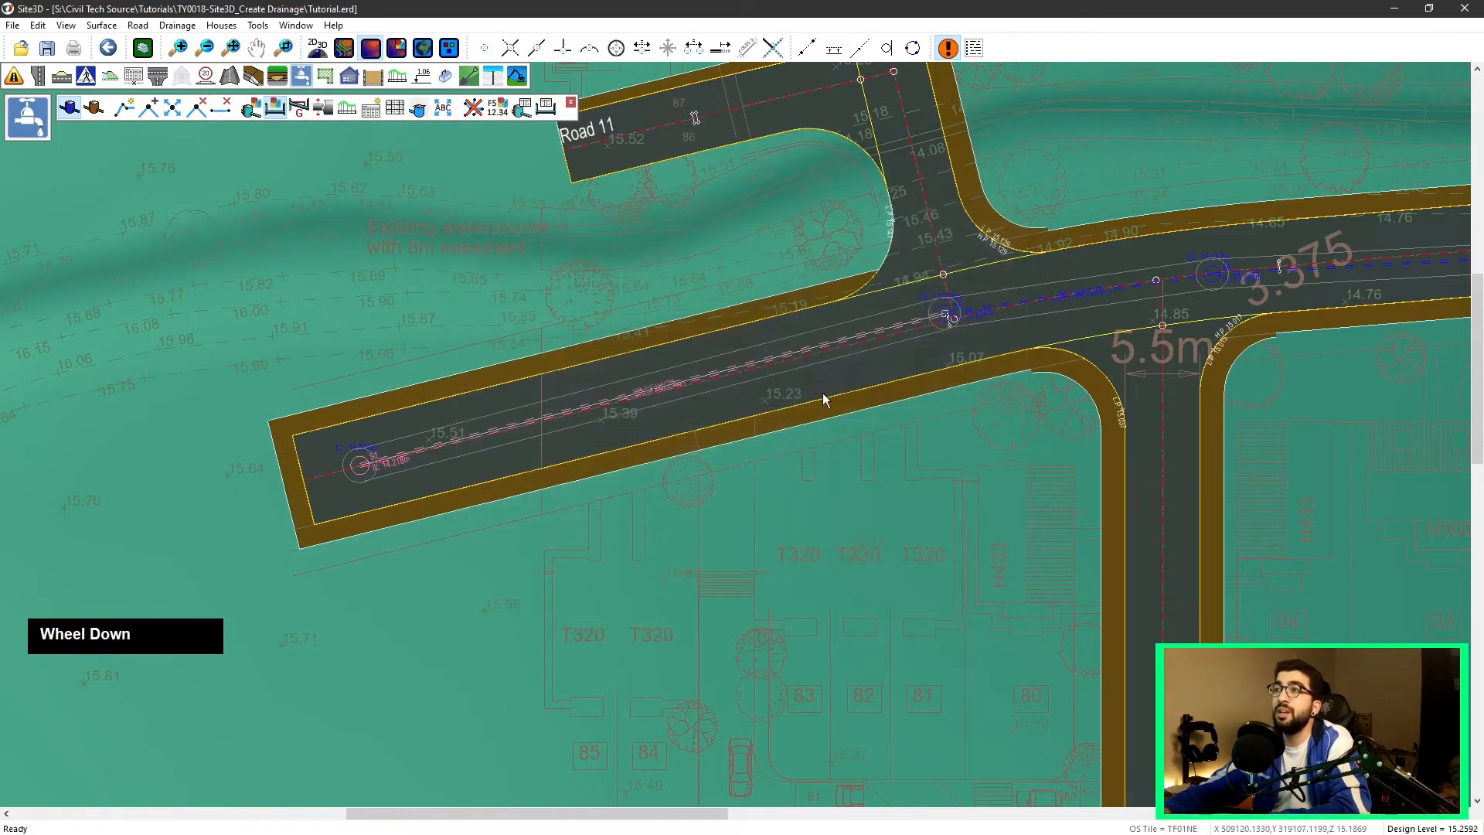
middle_click_drag(900, 384, 673, 461)
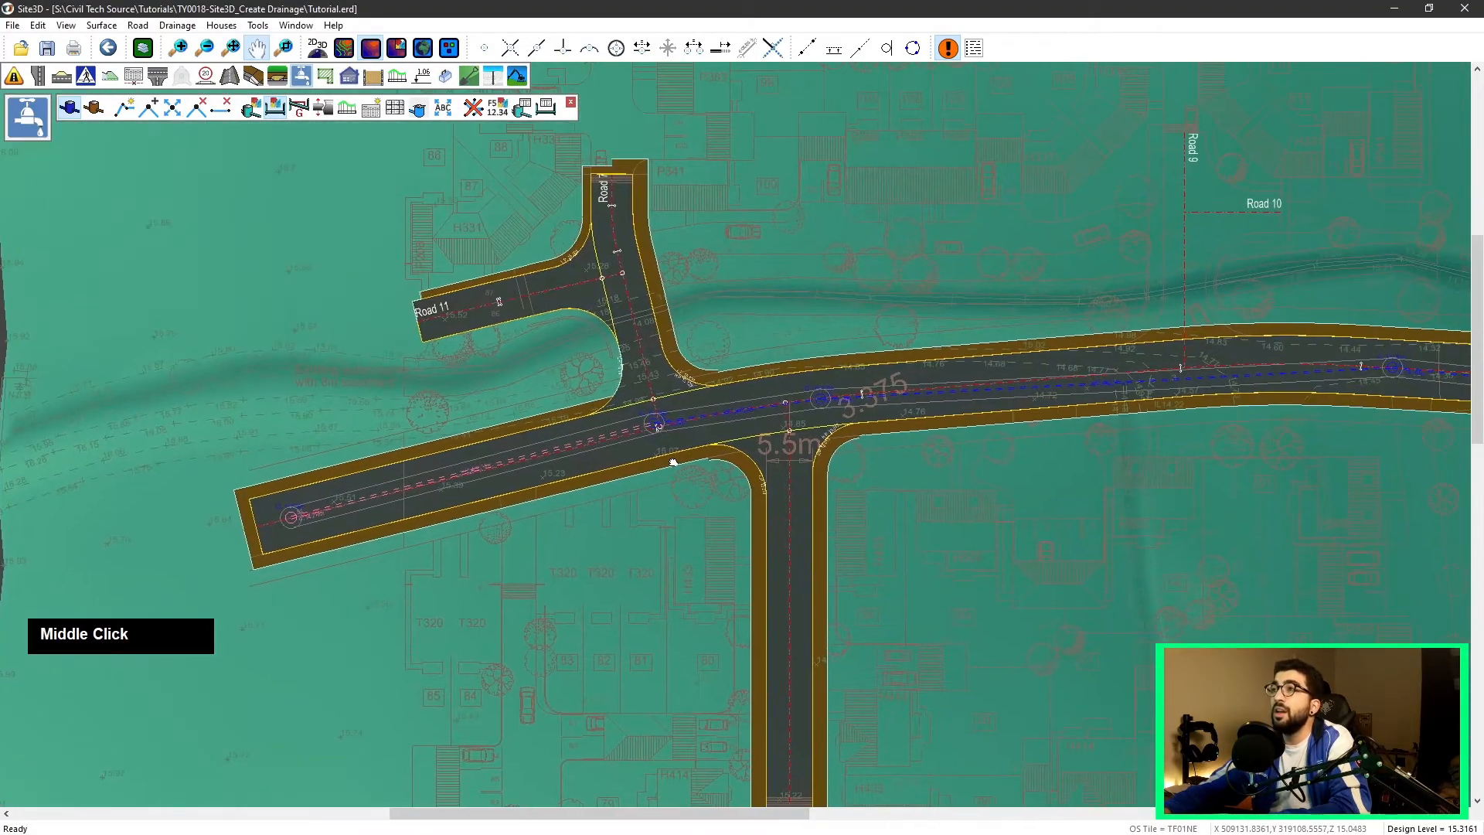
left_click(298, 108)
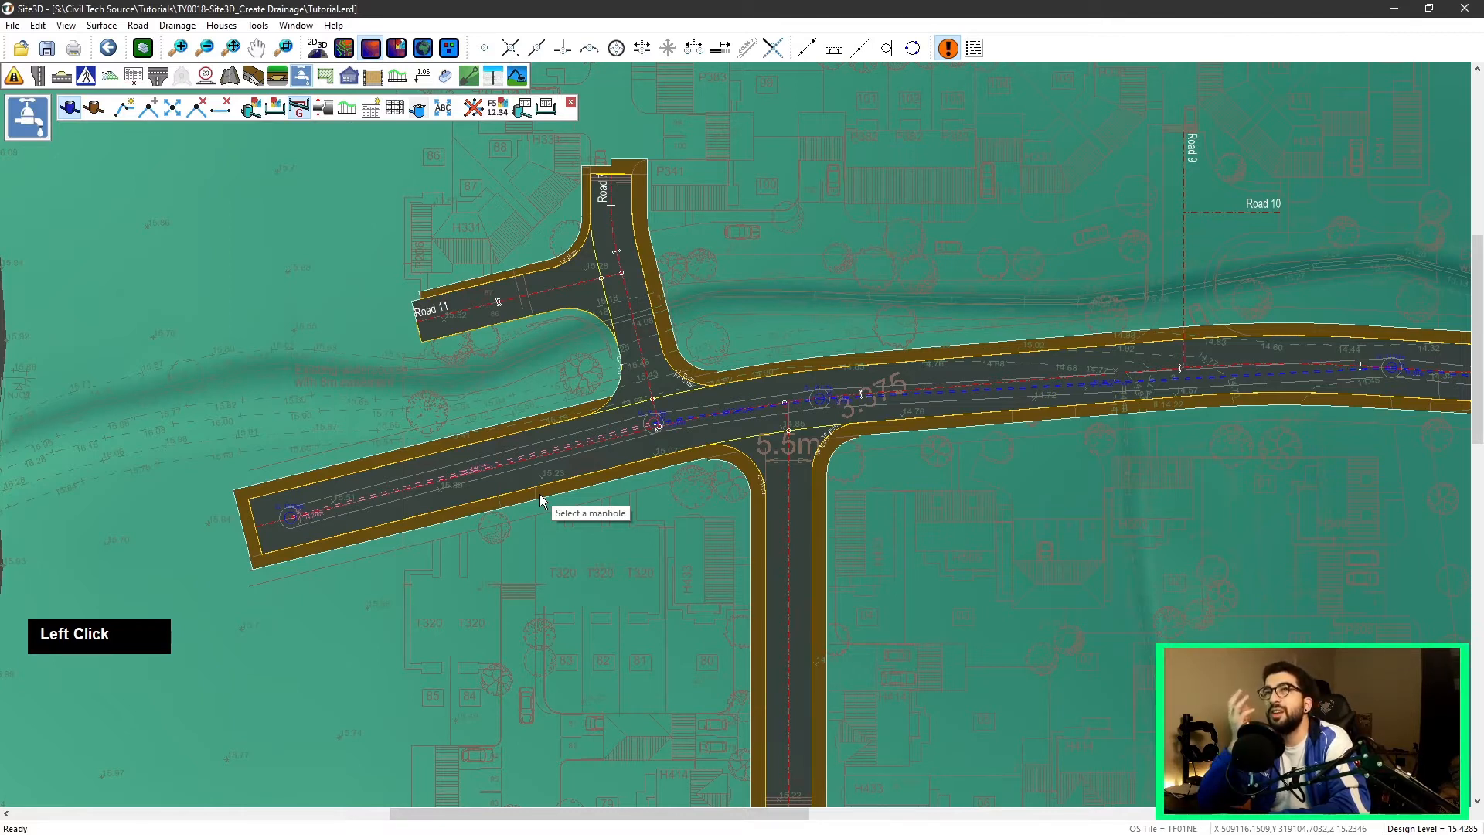
scroll(697, 471, "down", 2)
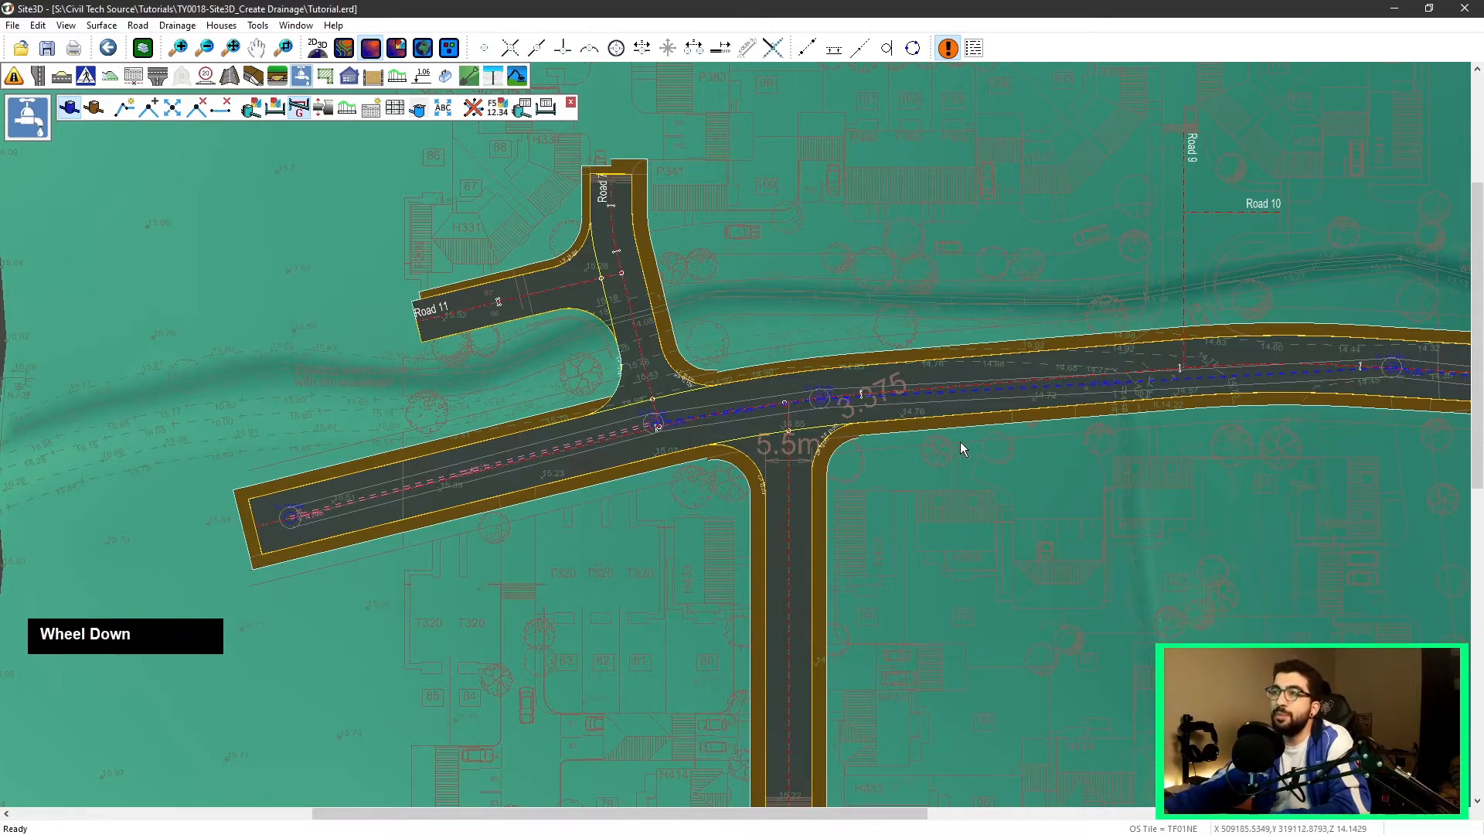
middle_click_drag(1036, 456, 704, 463)
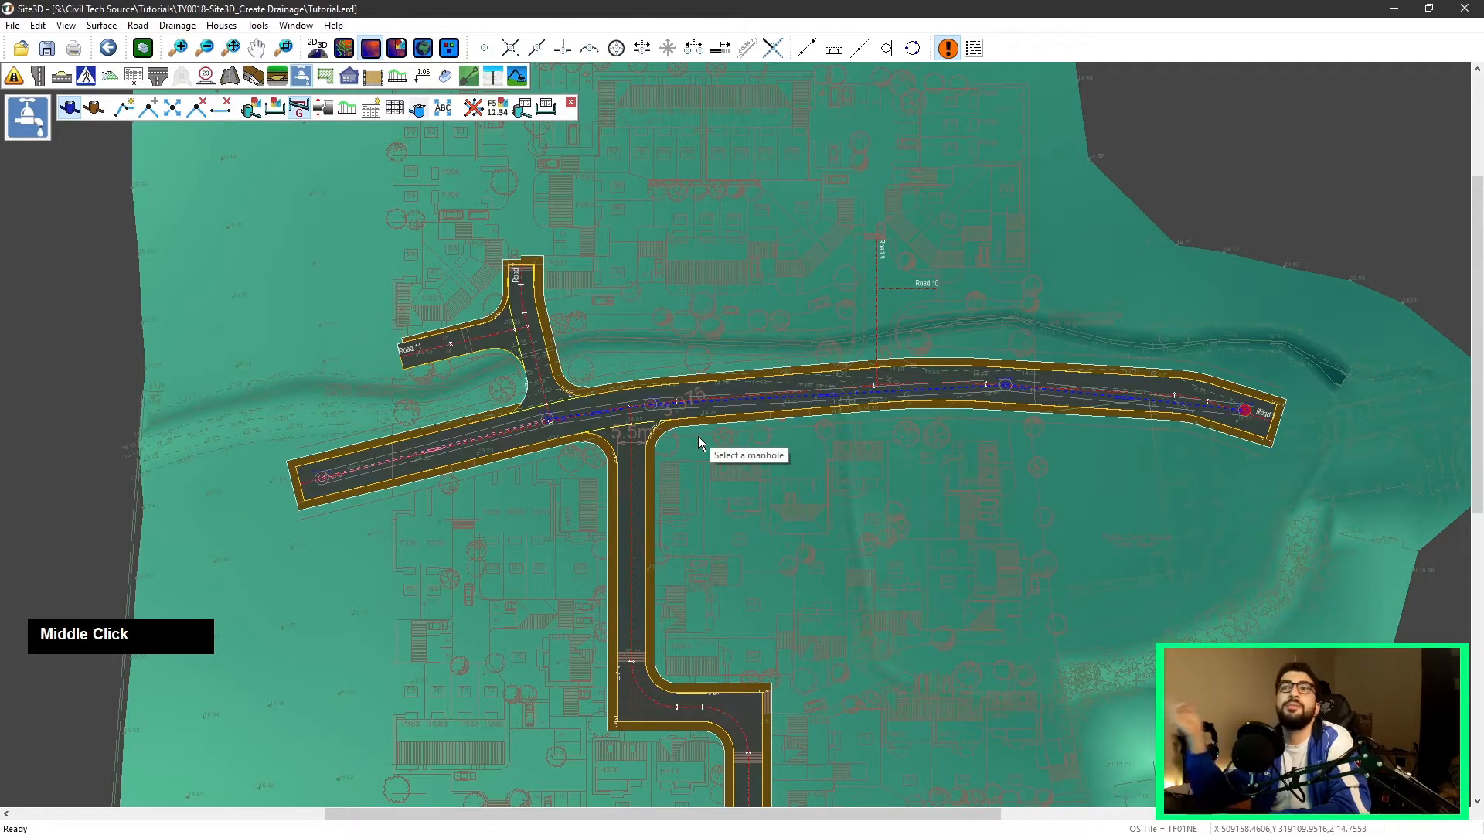
left_click(323, 481)
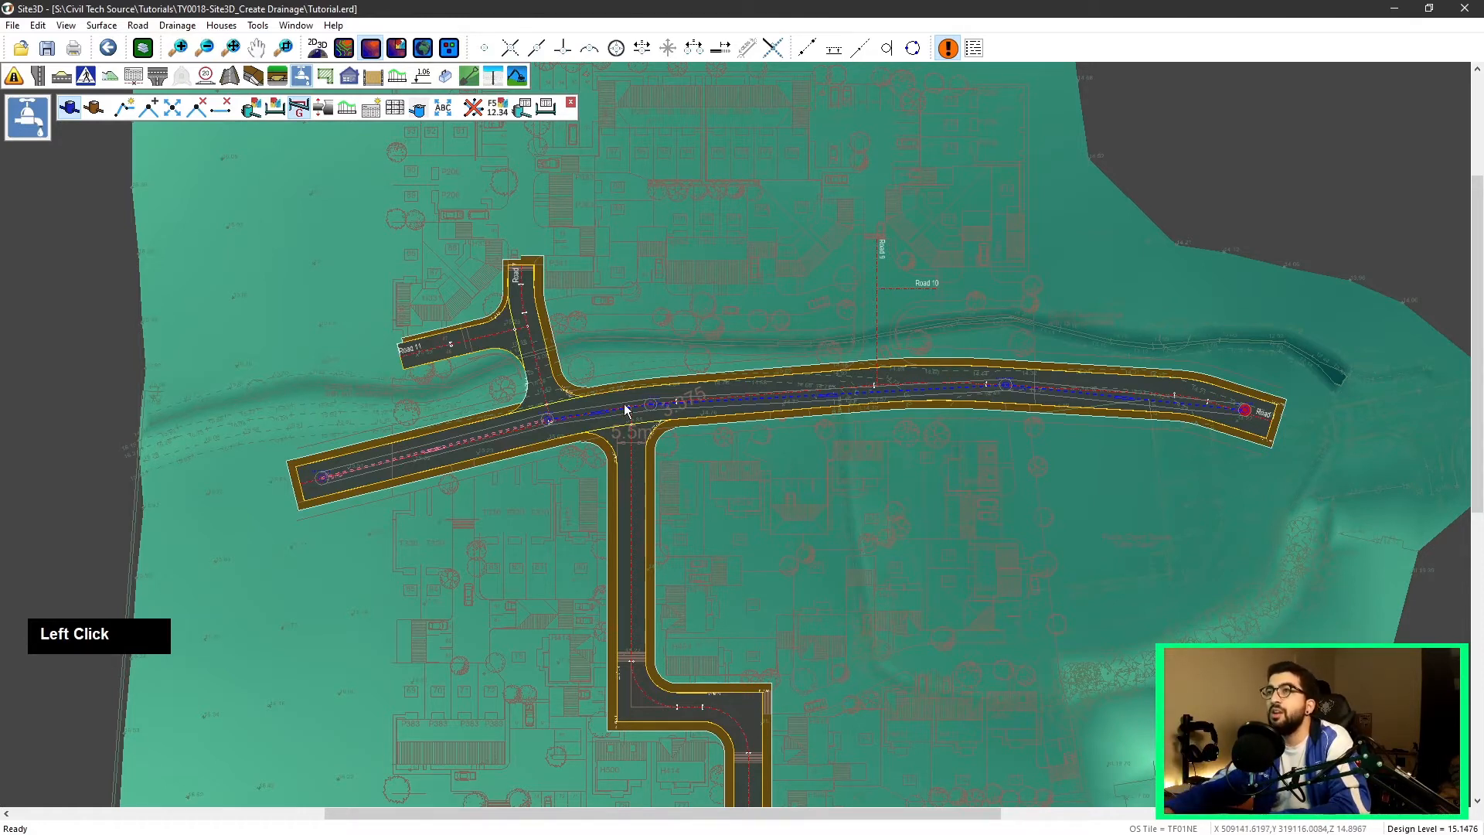
left_click(698, 410)
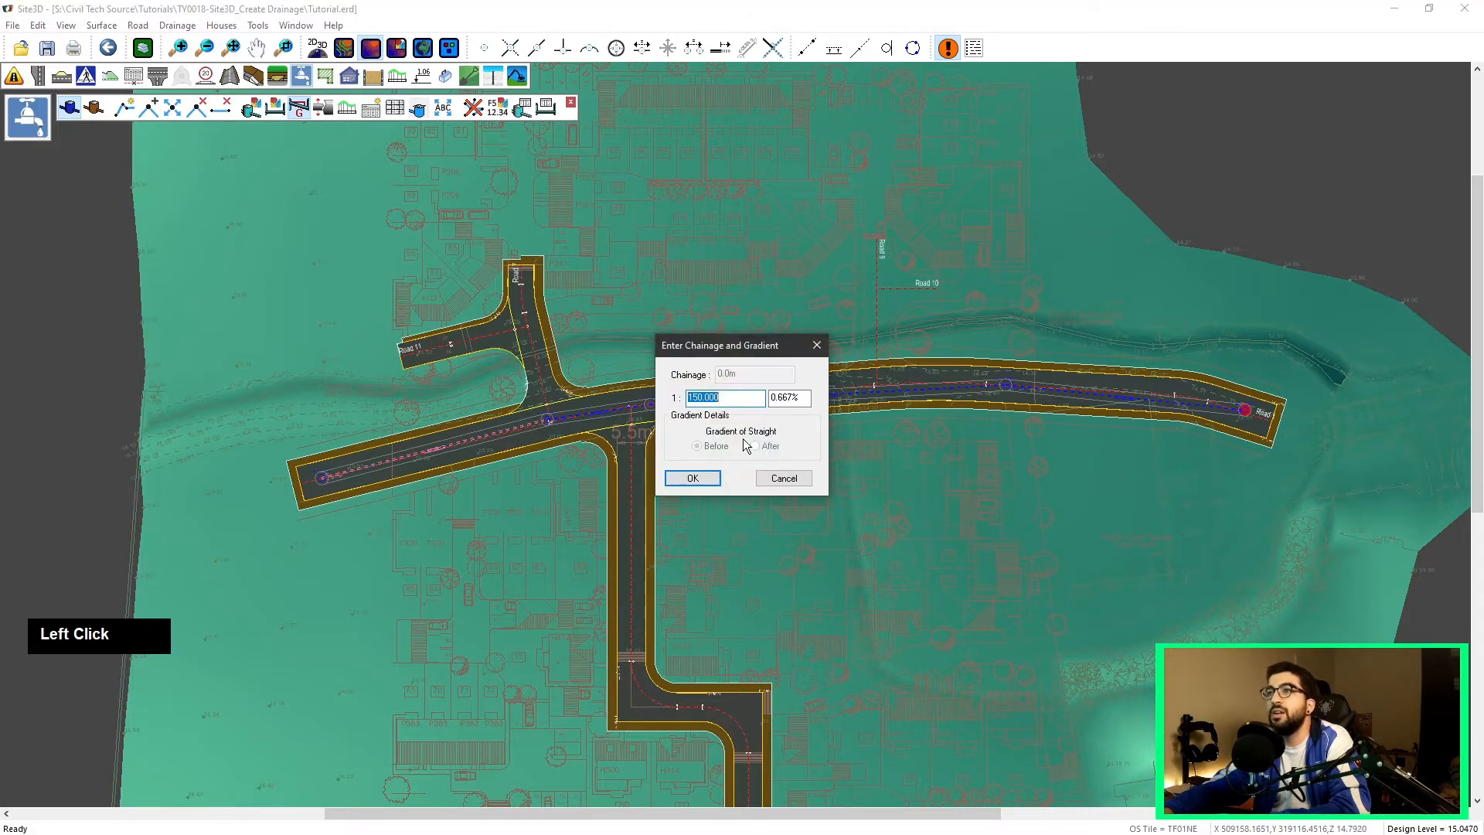
type("100")
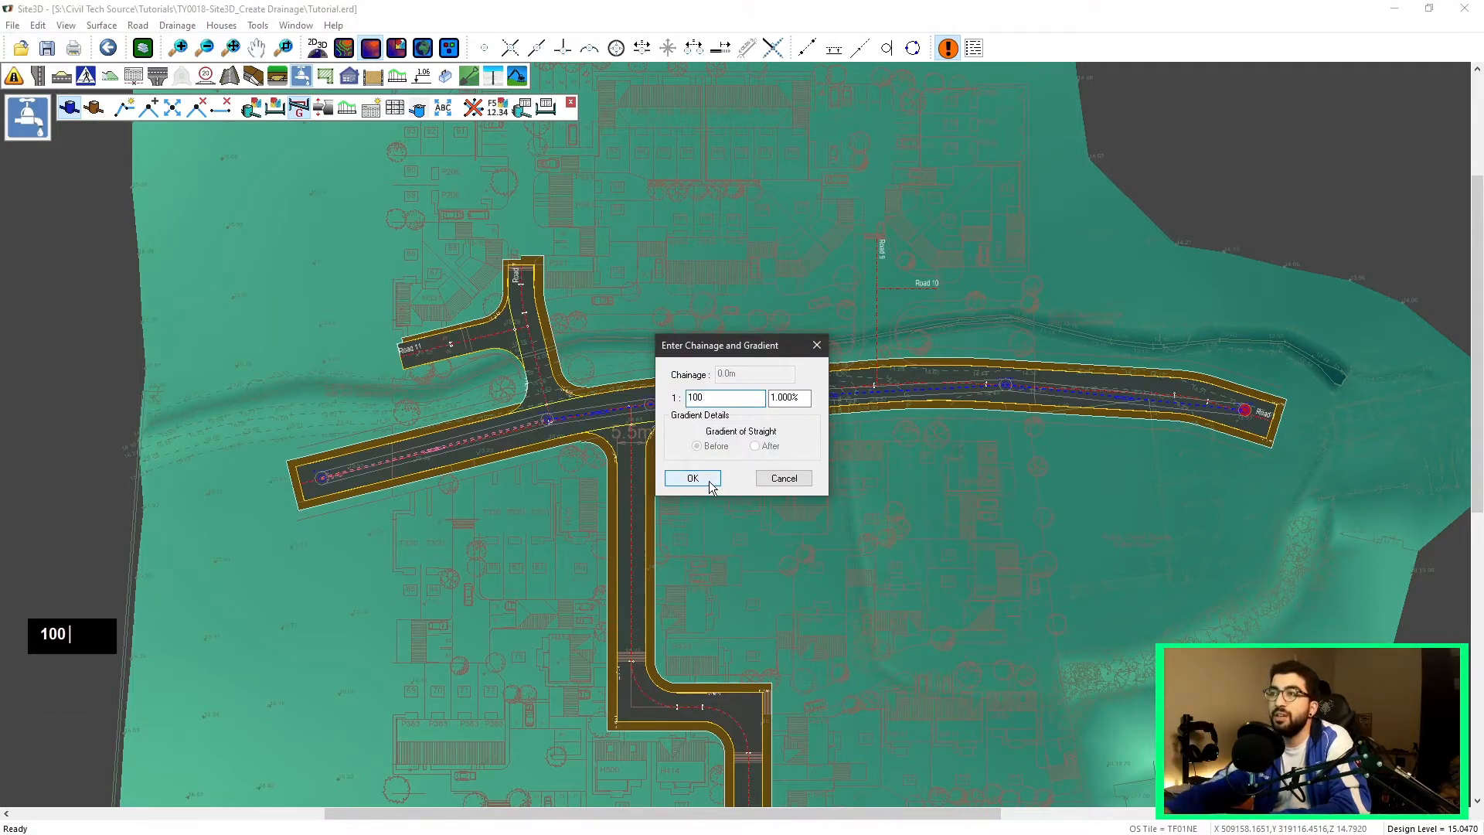
left_click(702, 480)
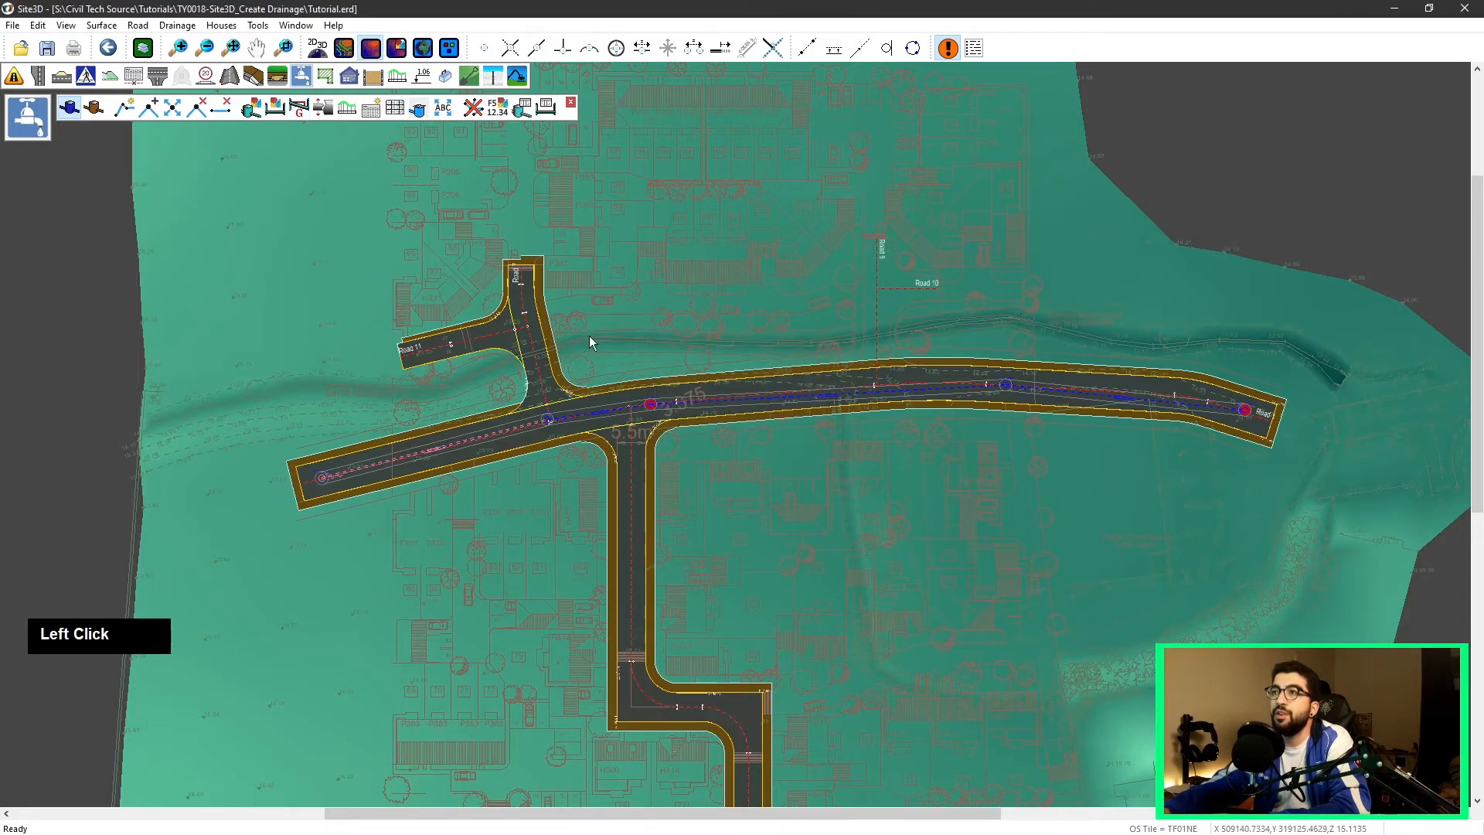
Step: Set the gradient of the run from the junction manhole to the eastern end manhole to 1:150
left_click(300, 110)
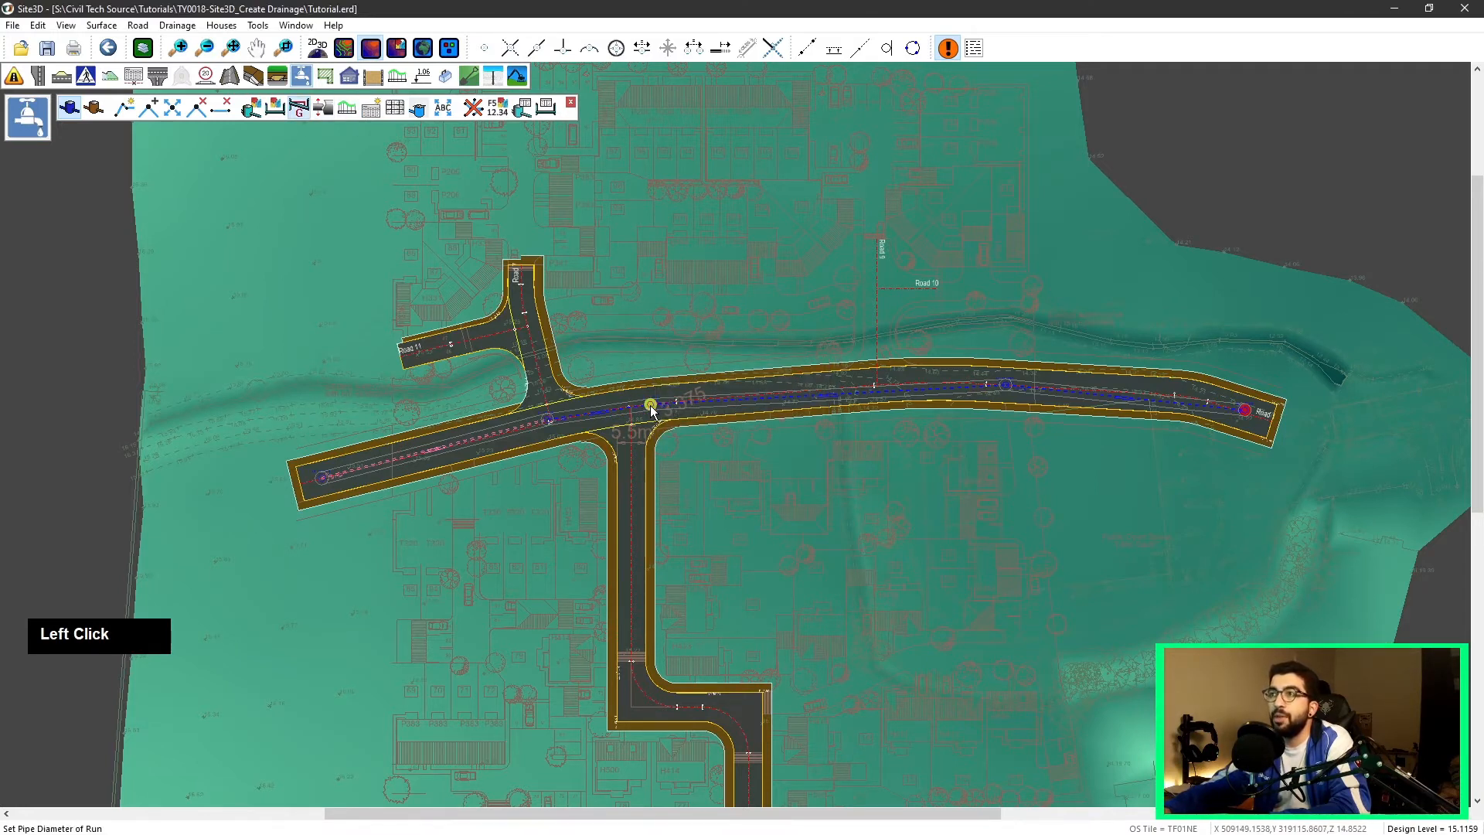
left_click(1243, 409)
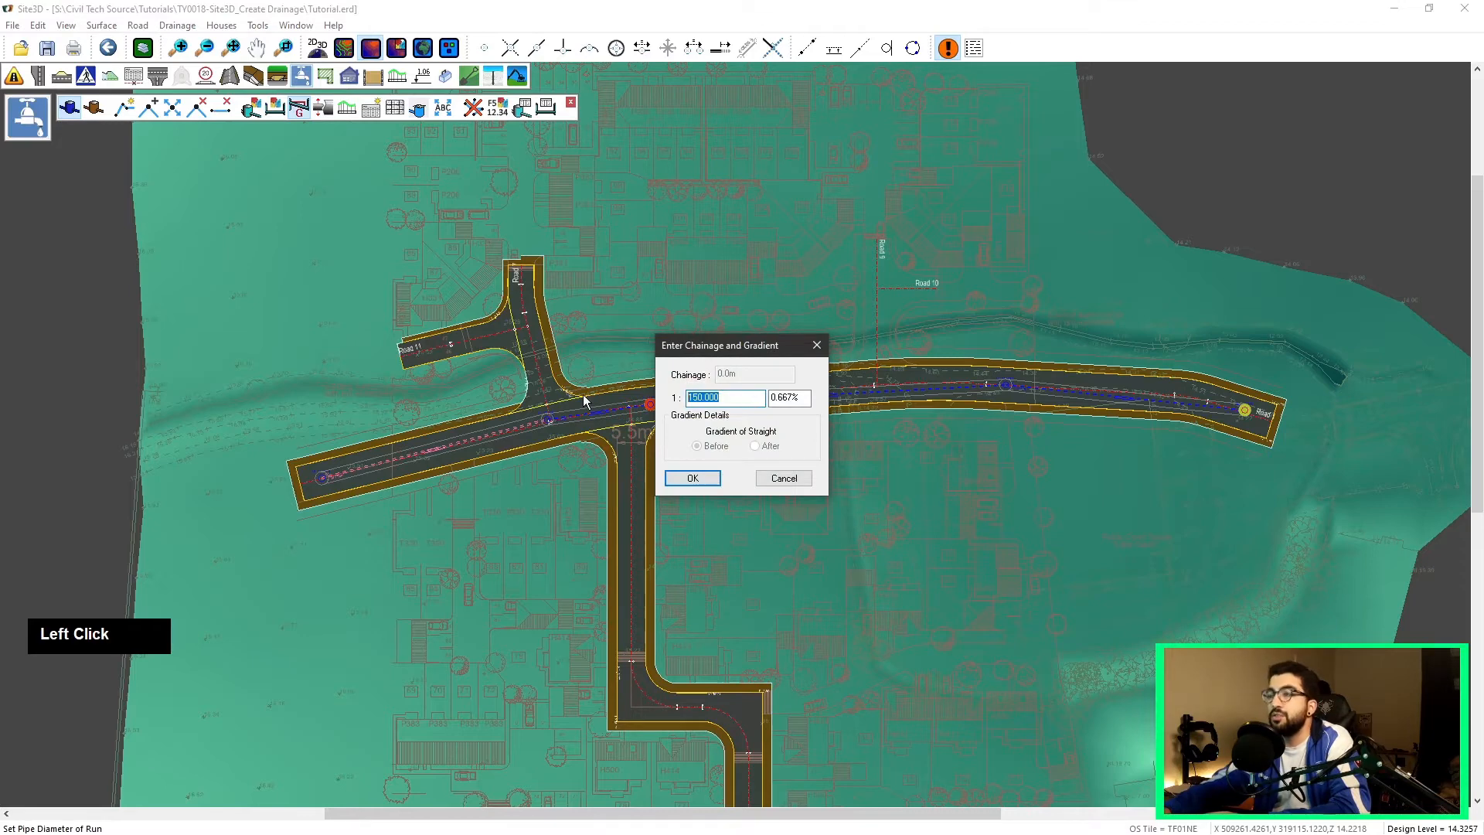
type("150")
left_click(693, 477)
scroll(692, 430, "up", 1)
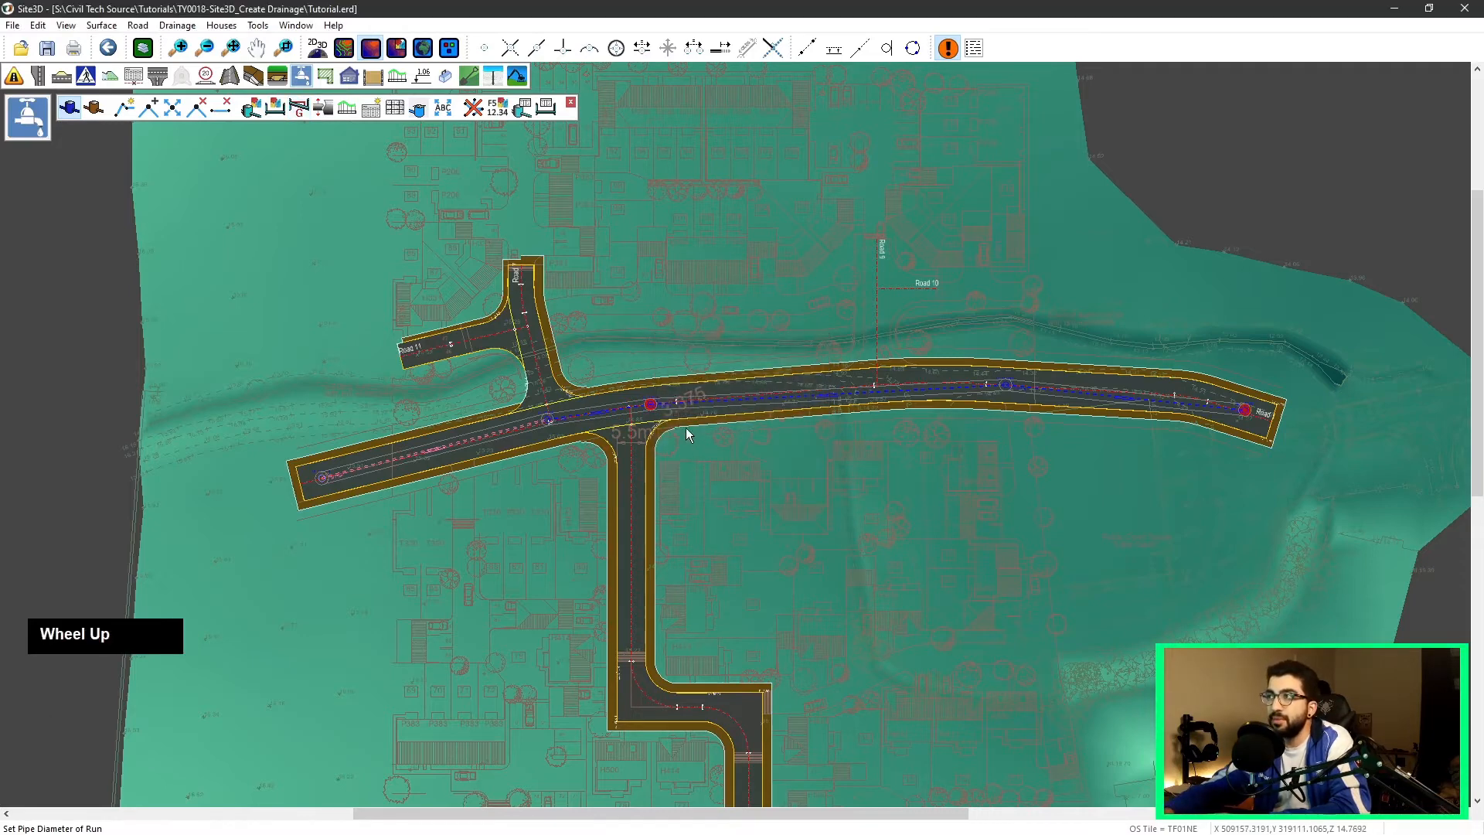
scroll(673, 424, "up", 3)
scroll(551, 390, "down", 2)
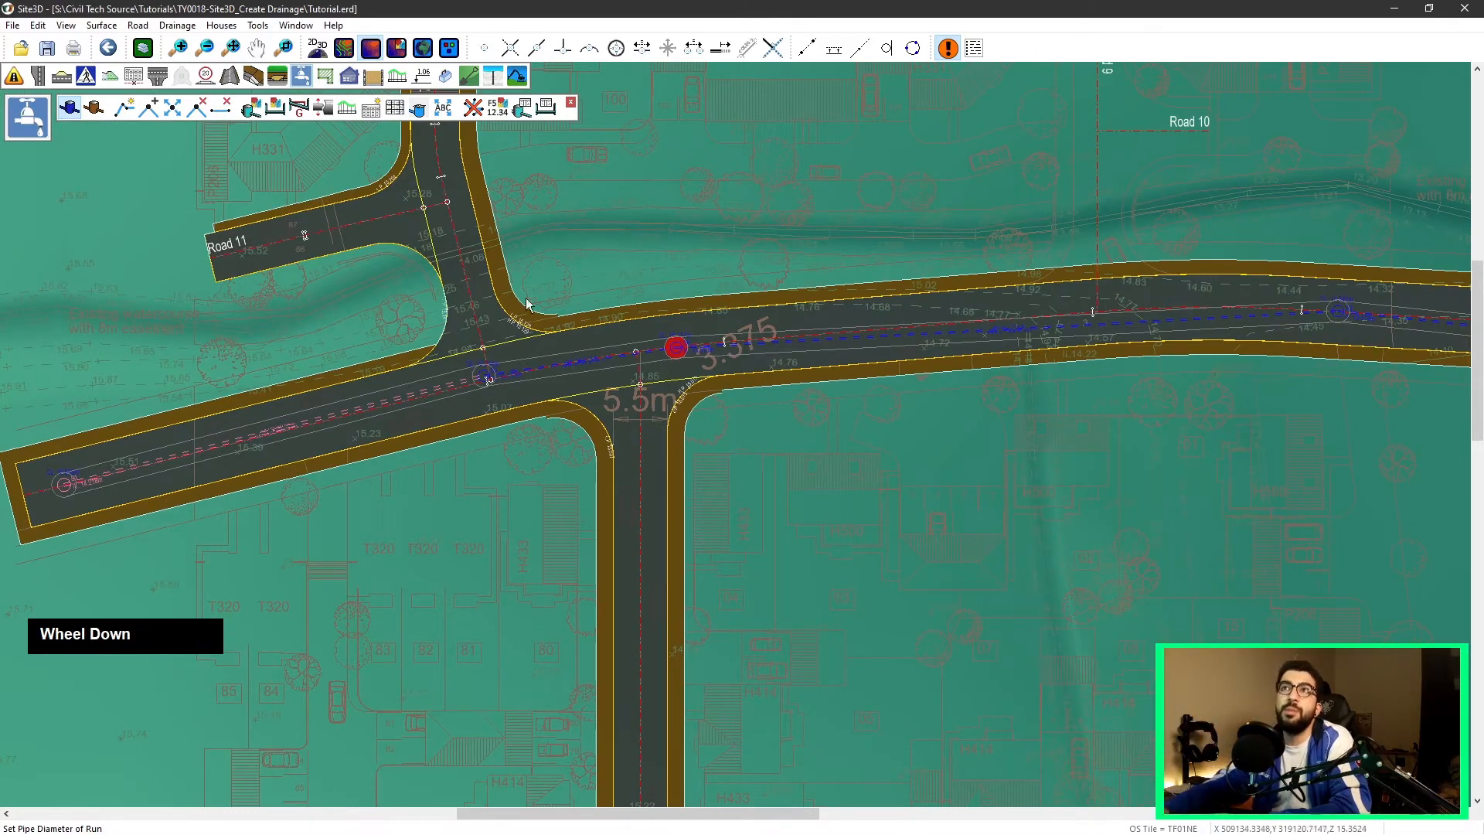
Step: Set the gradient of the whole run from the western end manhole to the eastern end manhole to 1:150
left_click(299, 108)
left_click(79, 480)
scroll(1000, 364, "down", 2)
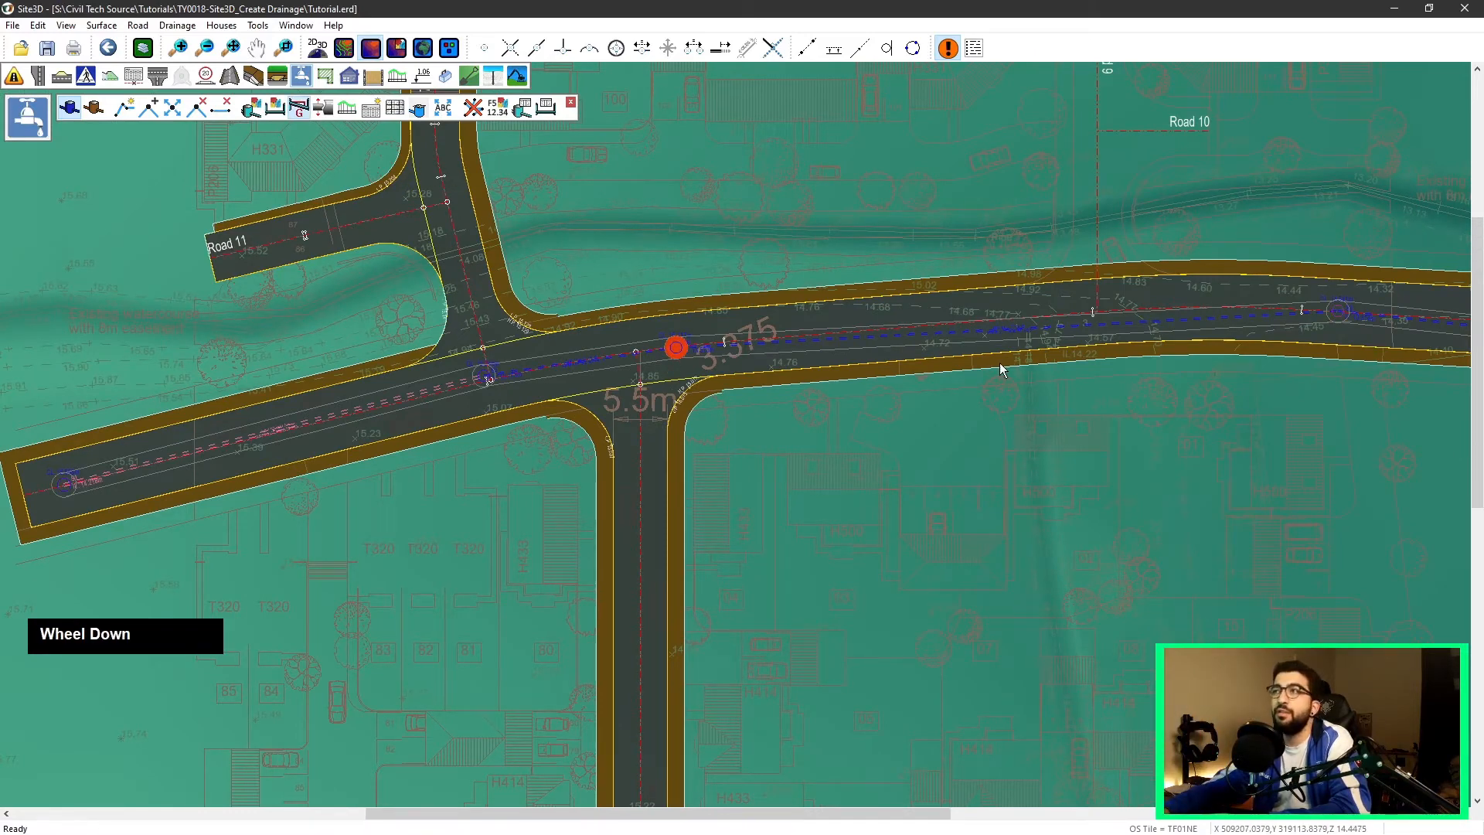
scroll(999, 370, "down", 1)
middle_click(1152, 406)
left_click(1083, 418)
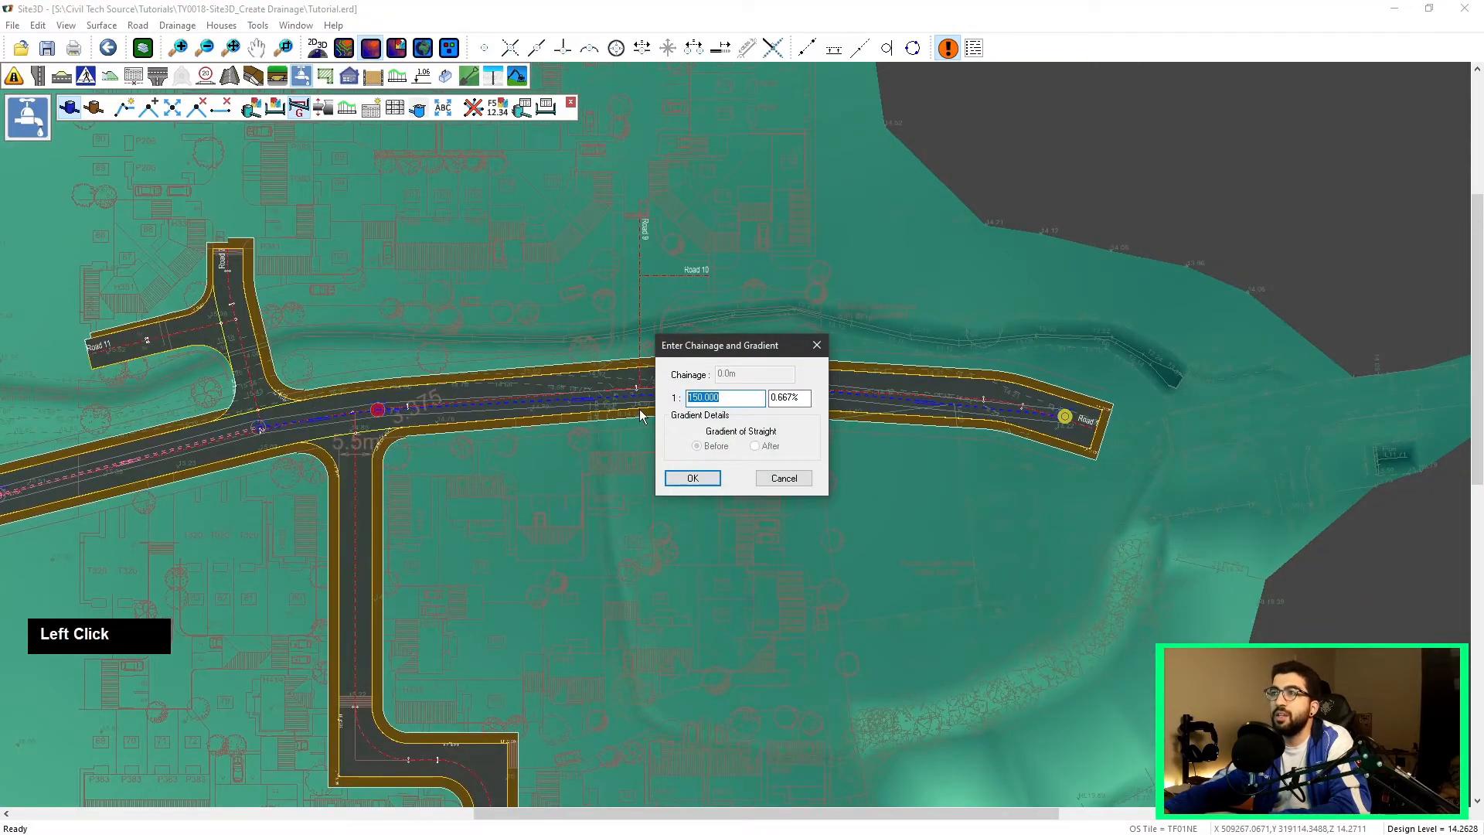
type("150")
left_click(692, 478)
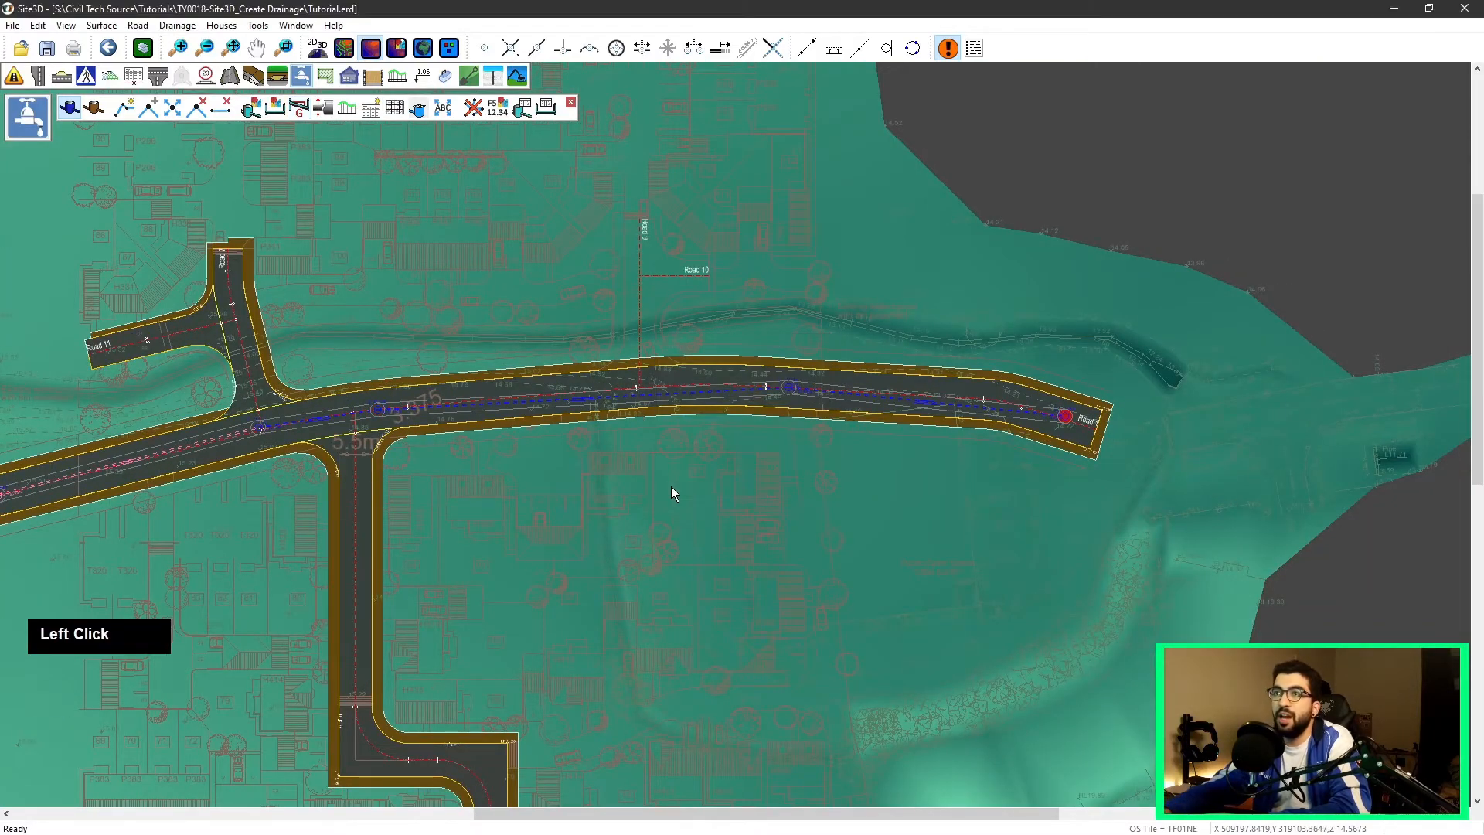
Step: Open the eastern end manhole's properties to review them, then close them and quit the command
middle_click(446, 473)
scroll(825, 364, "up", 1)
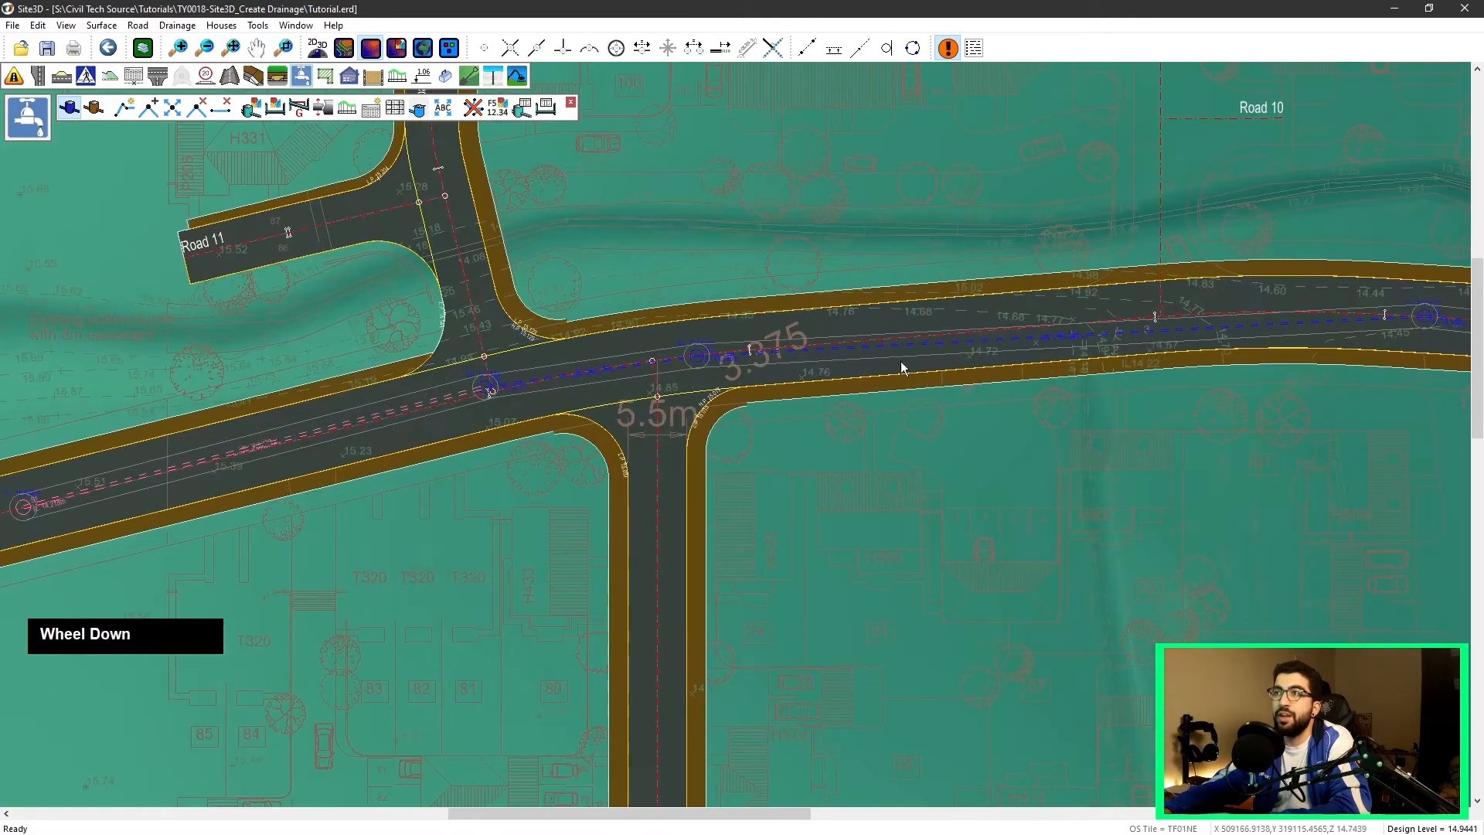
middle_click(590, 371)
scroll(822, 387, "up", 6)
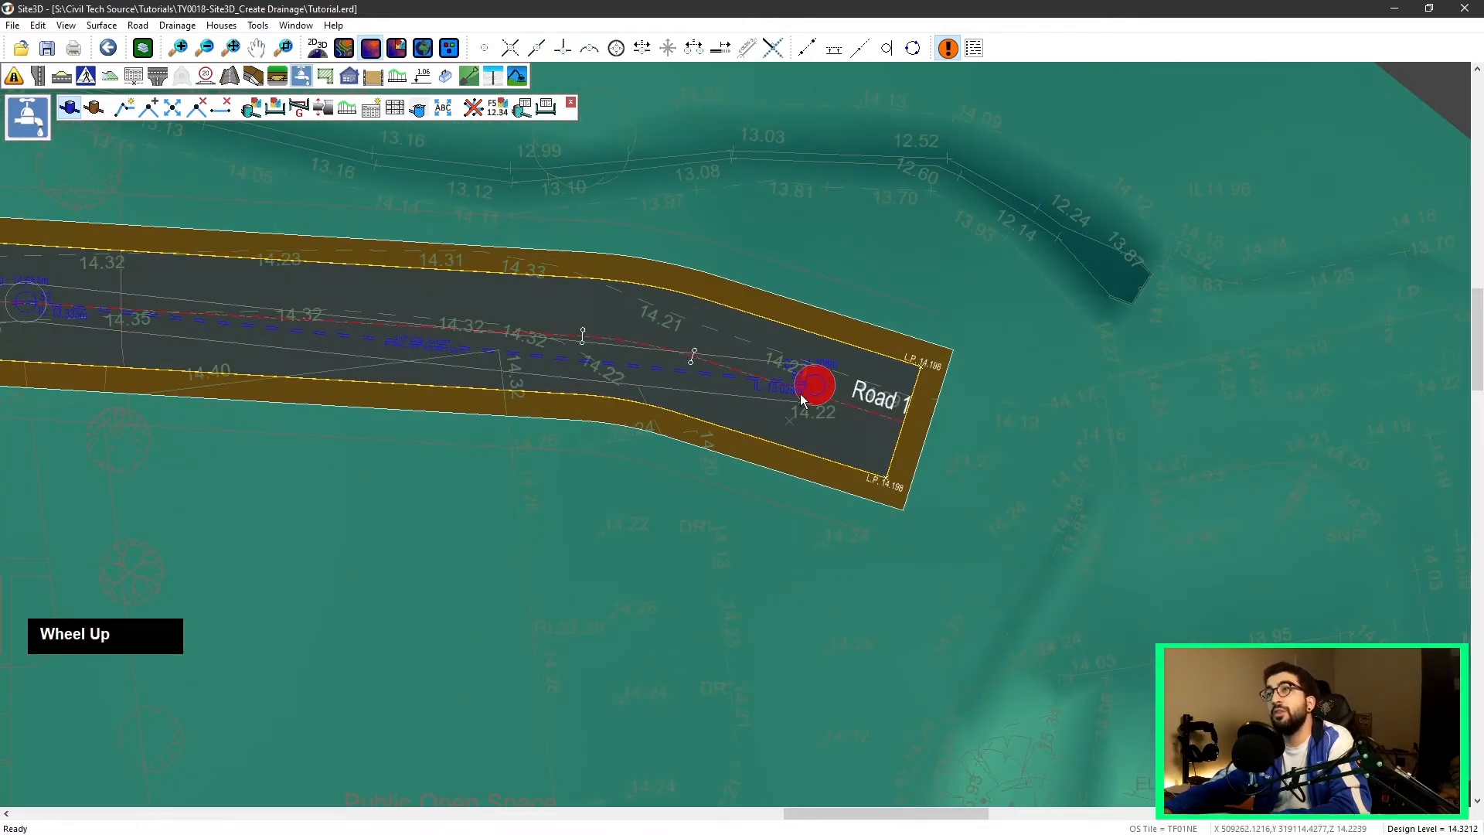
scroll(879, 353, "down", 3)
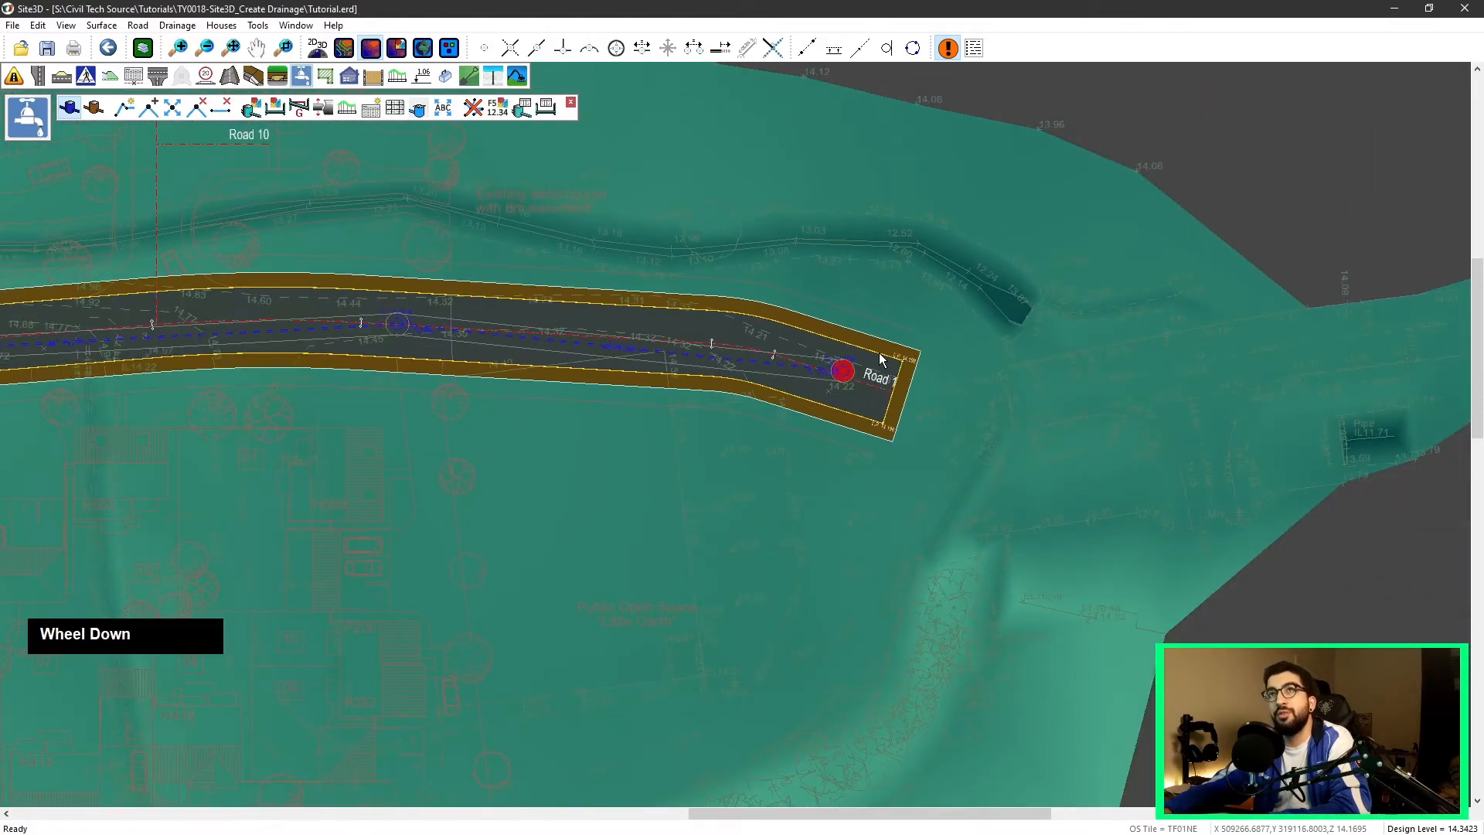
left_click(252, 108)
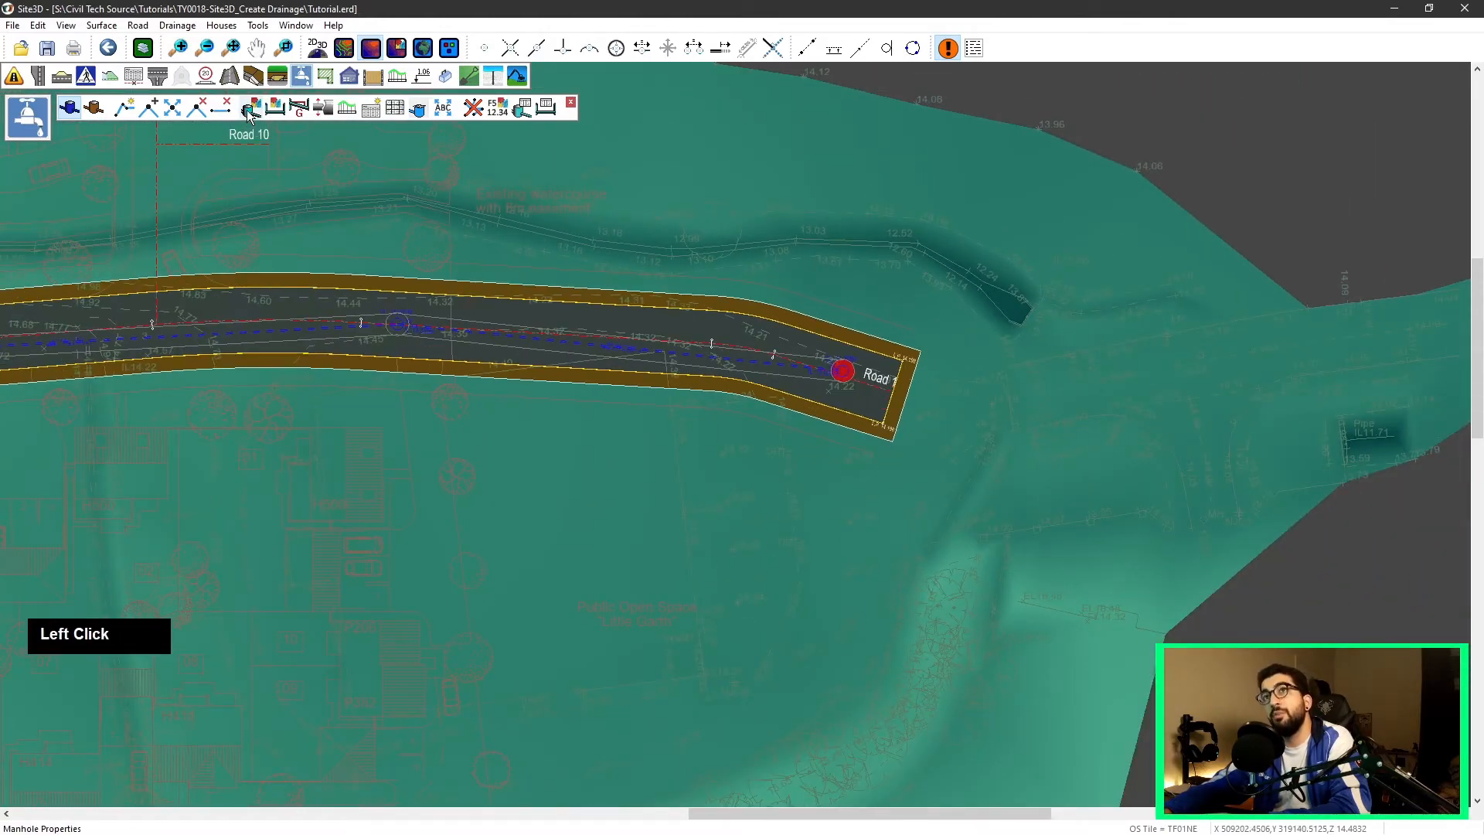
left_click(846, 377)
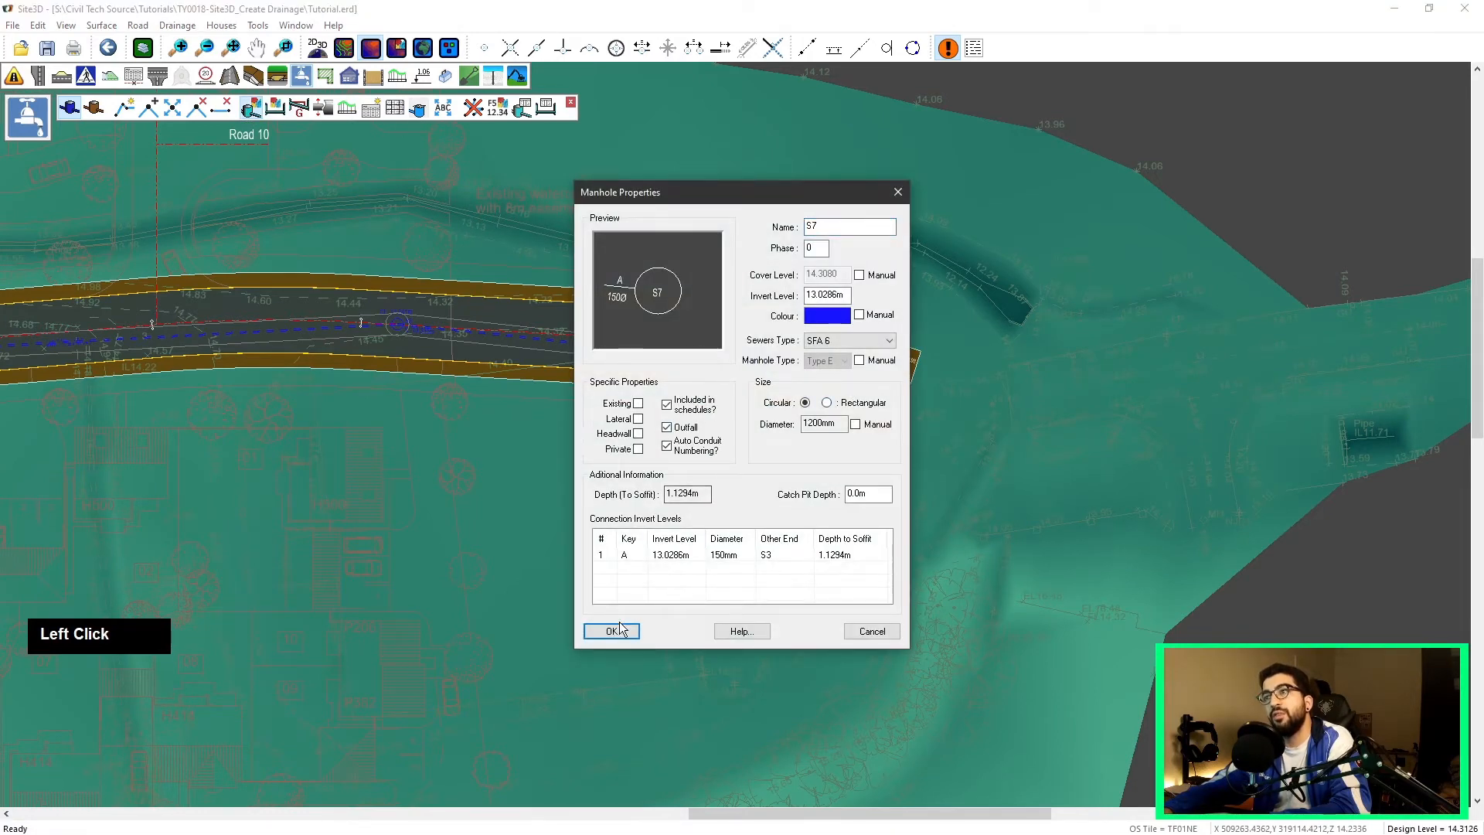
left_click(619, 629)
scroll(851, 417, "up", 4)
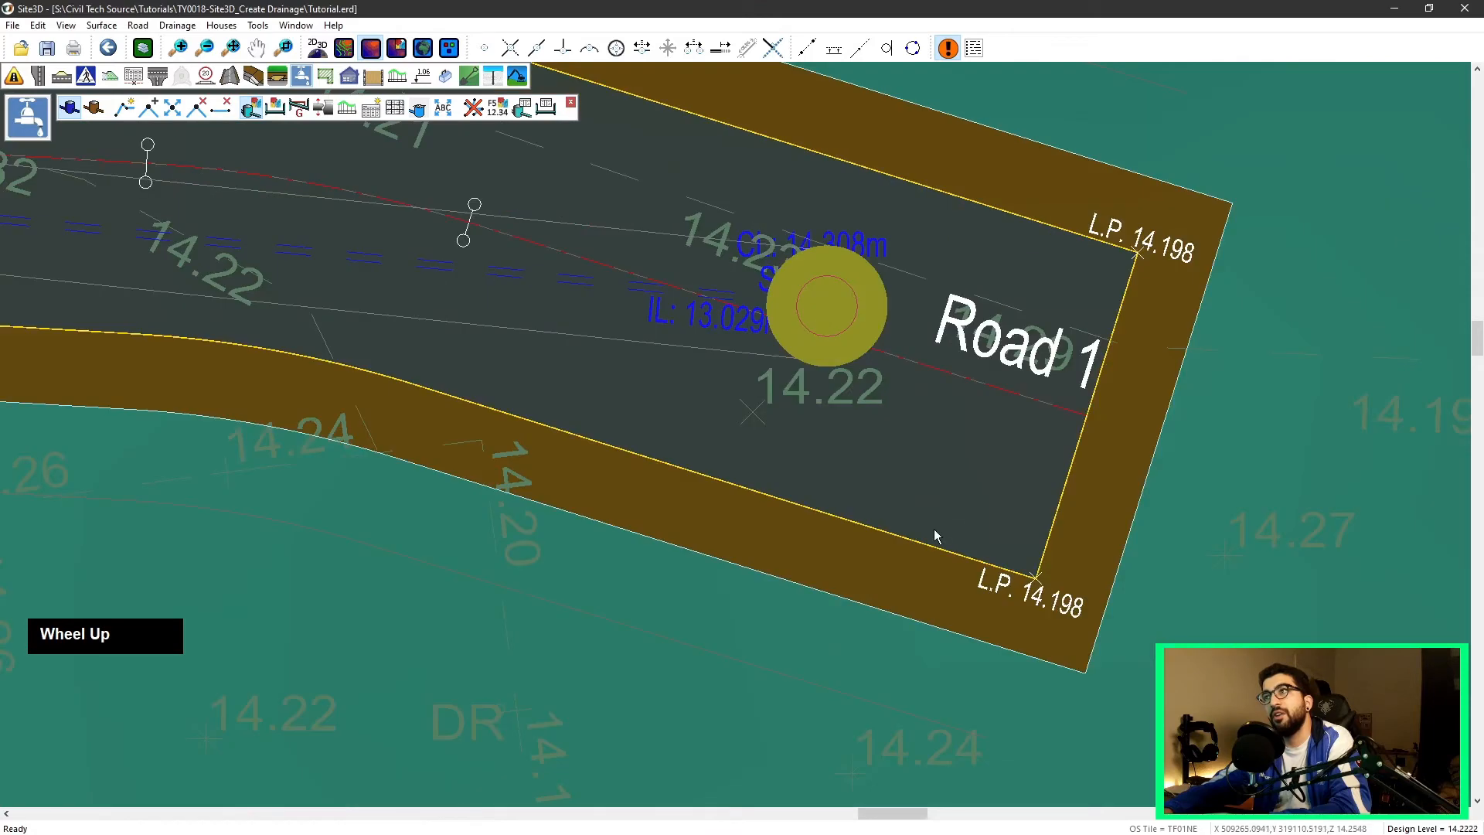
right_click(462, 331)
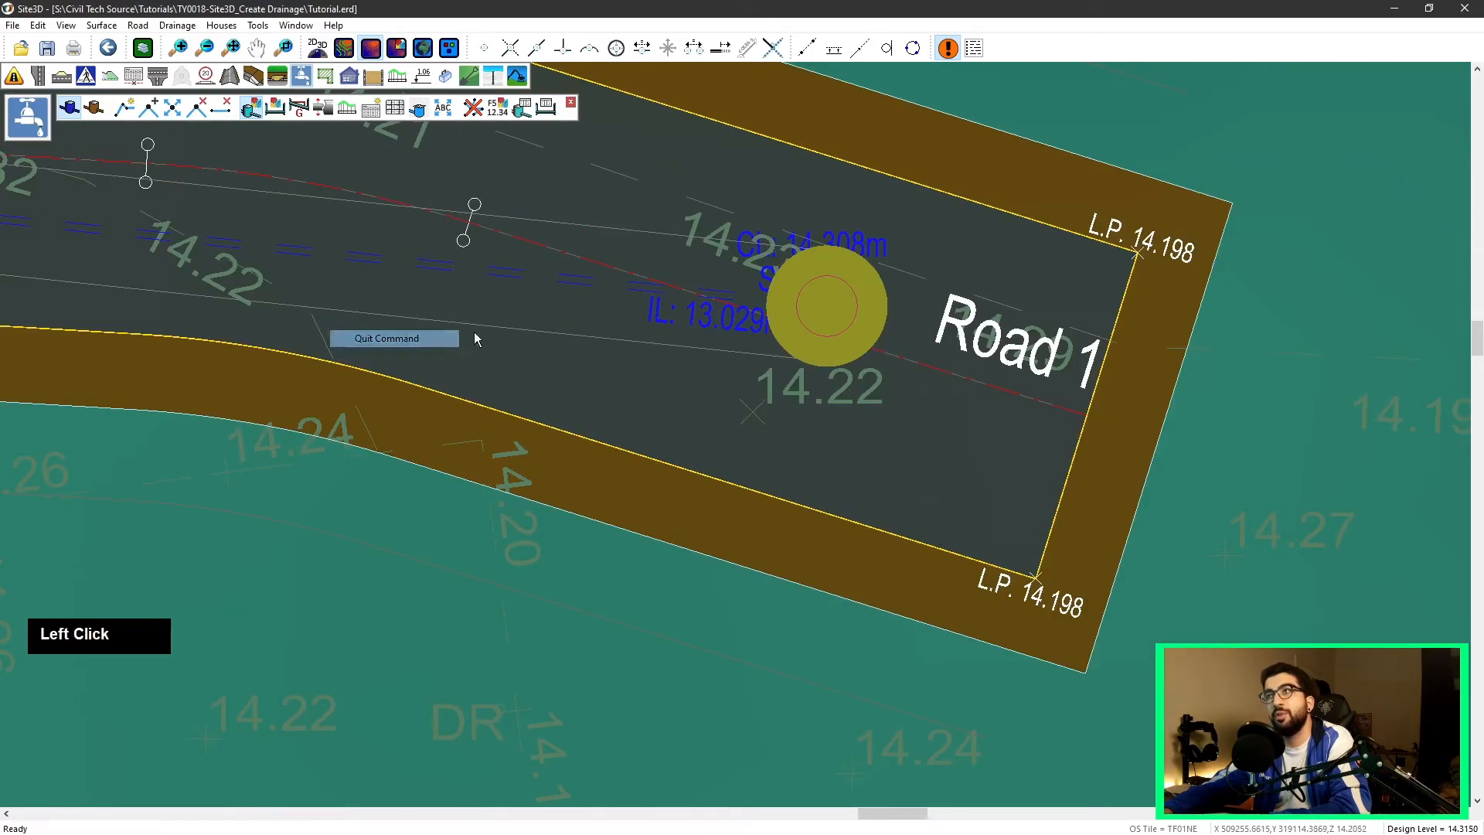
left_click(434, 342)
Step: Set the gradient of the run from the western end manhole to the junction manhole to 1:100
scroll(877, 317, "down", 2)
scroll(839, 294, "down", 8)
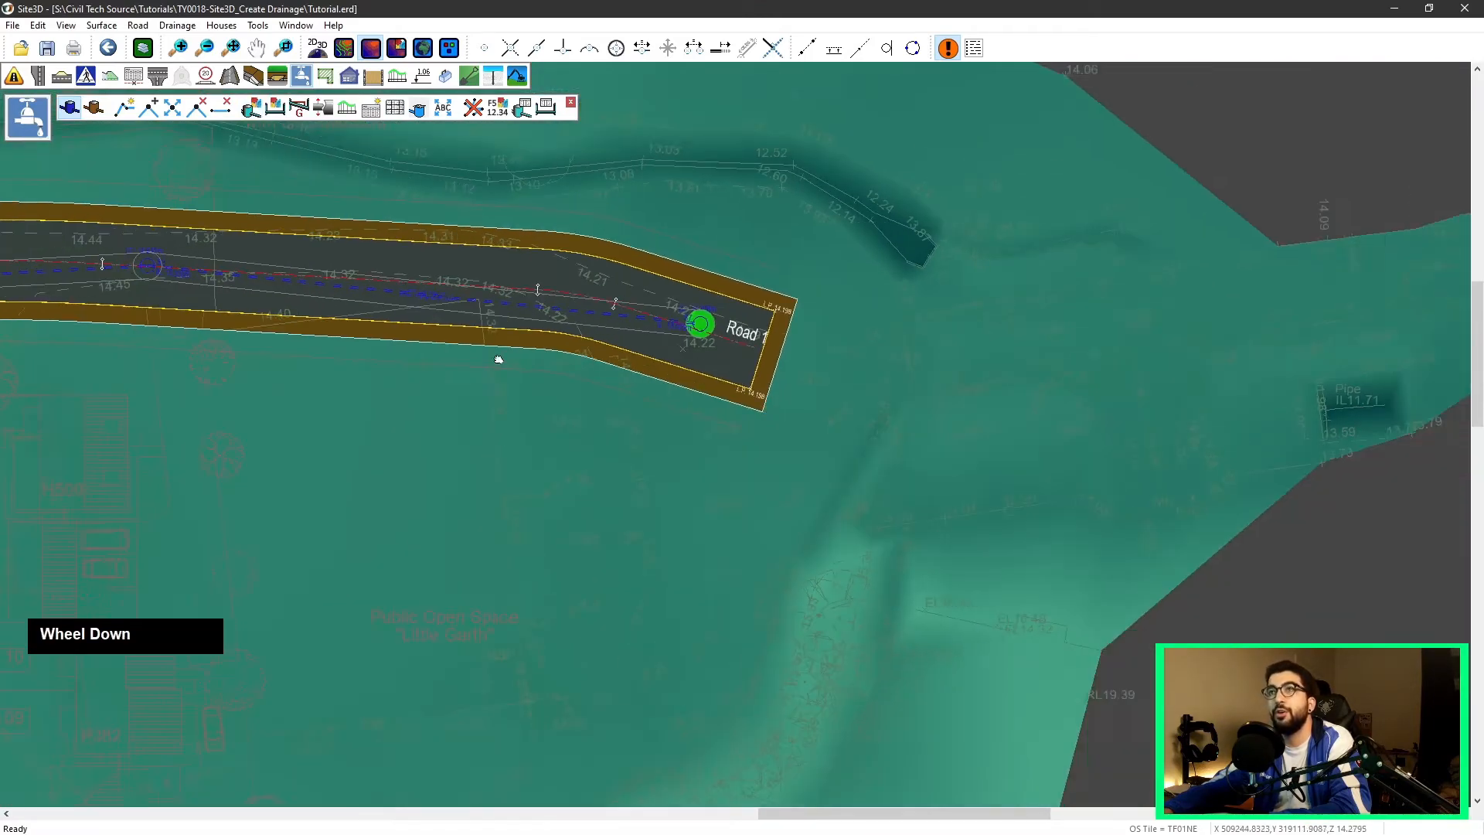
middle_click_drag(433, 363, 943, 345)
scroll(560, 332, "down", 3)
middle_click_drag(526, 317, 705, 299)
scroll(705, 298, "down", 2)
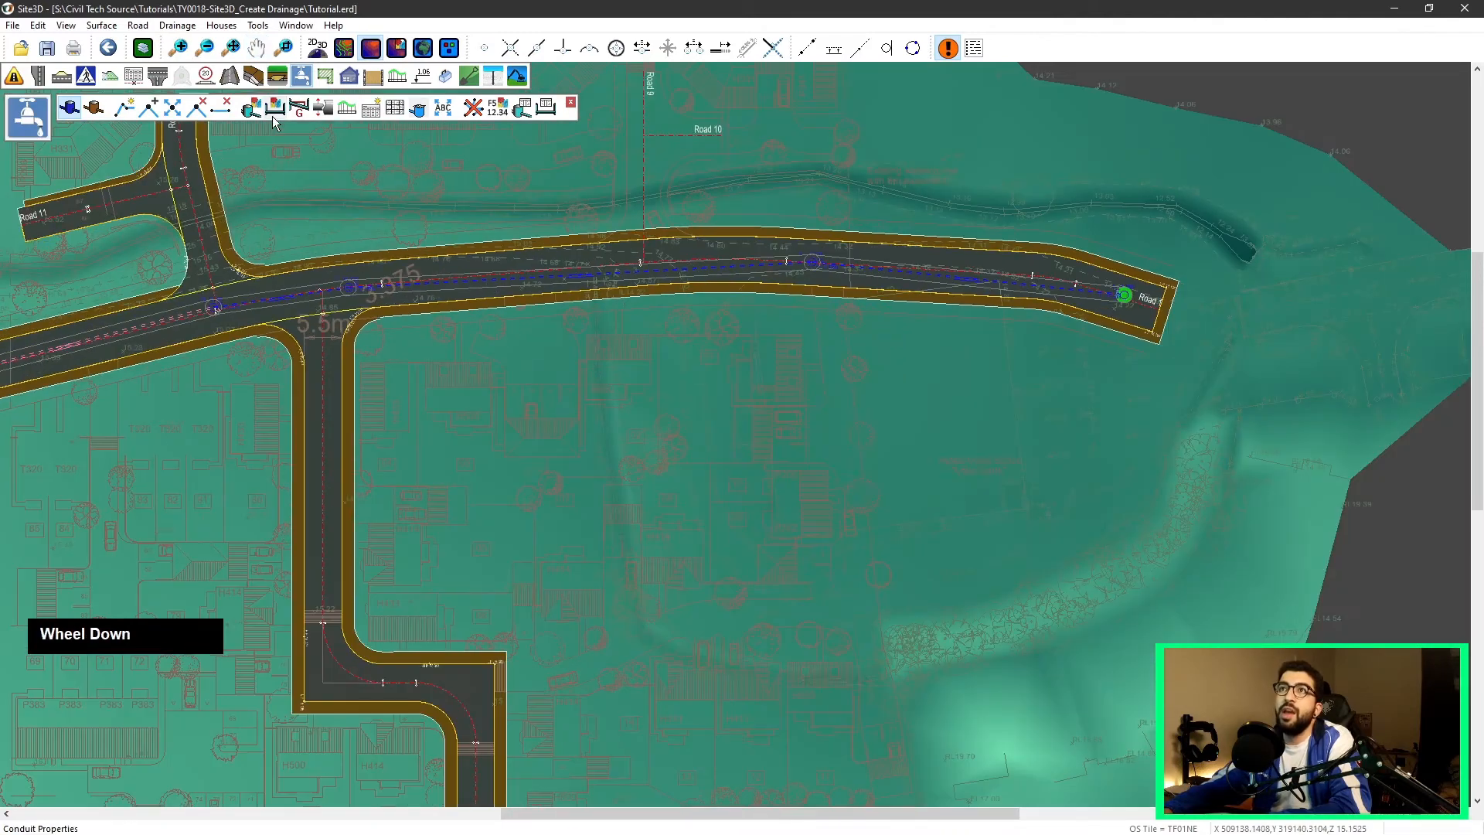
left_click(302, 110)
middle_click(433, 294)
scroll(415, 306, "up", 5)
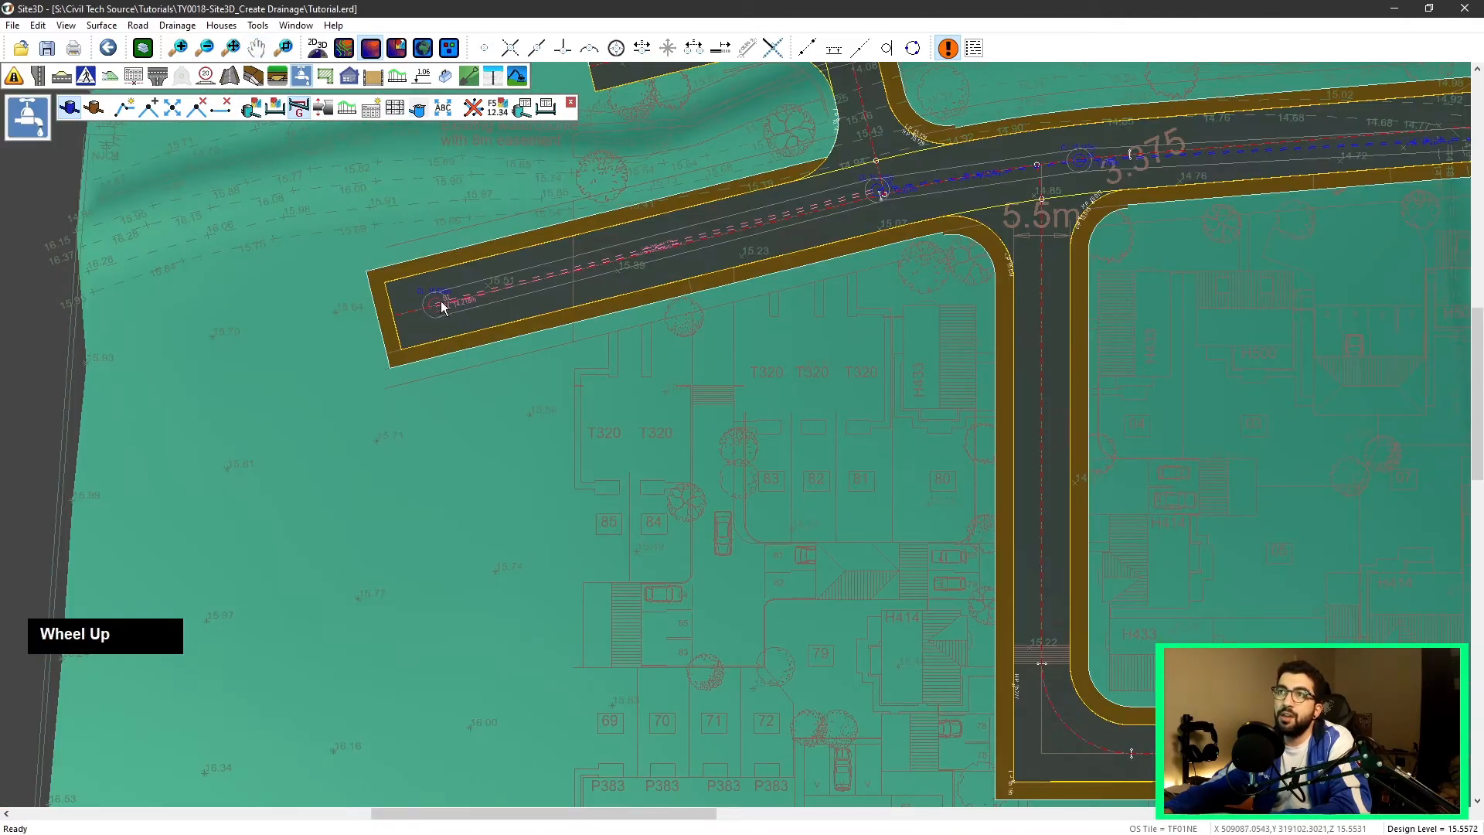
left_click(441, 303)
left_click(886, 195)
type("100")
left_click(693, 477)
Step: Set the gradient of the run from the junction manhole S5 to the next manhole S6 to 1:150
middle_click(927, 301)
left_click(817, 273)
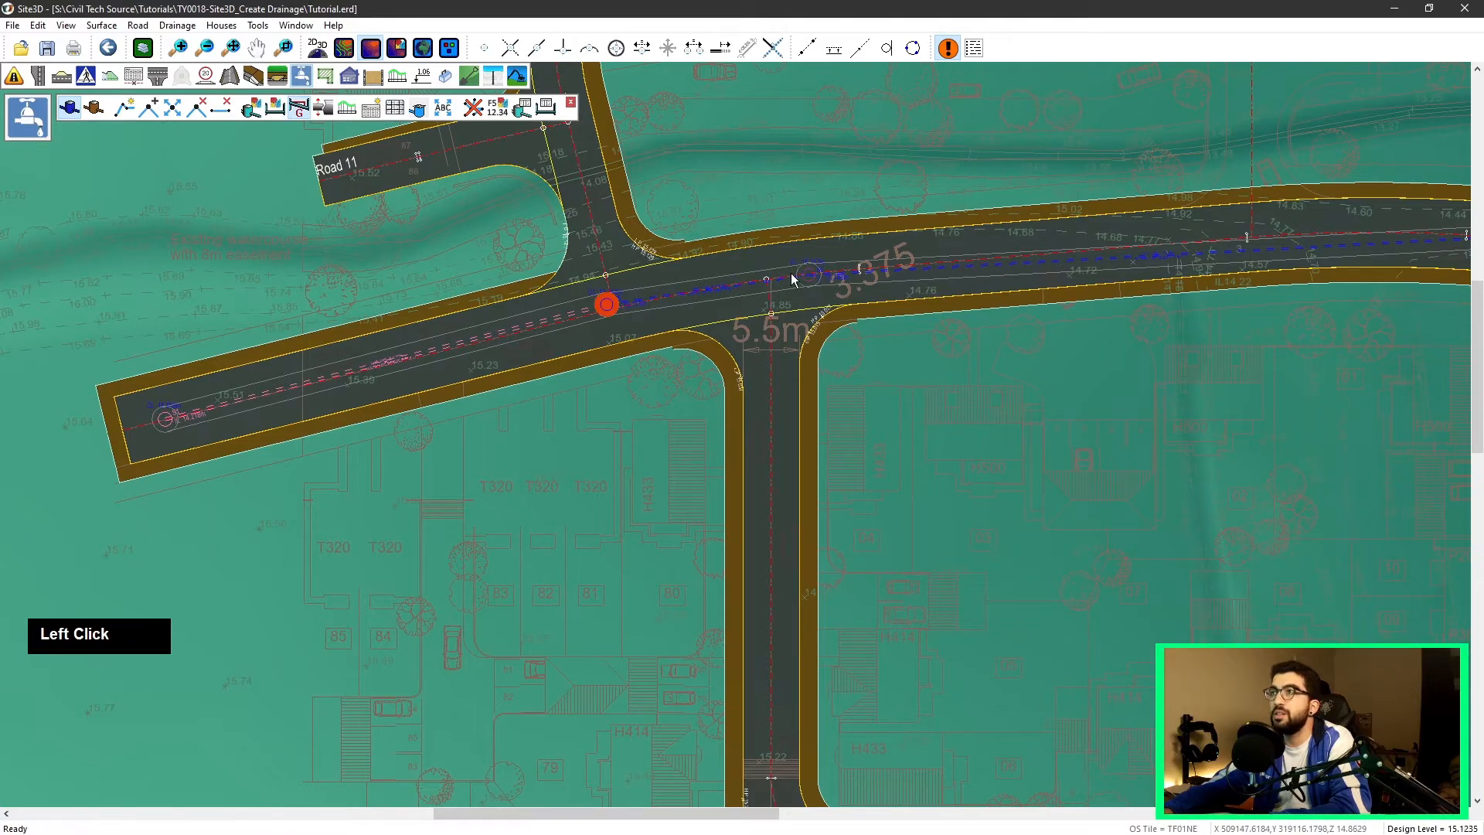
double_click(792, 280)
left_click(610, 394)
type("150")
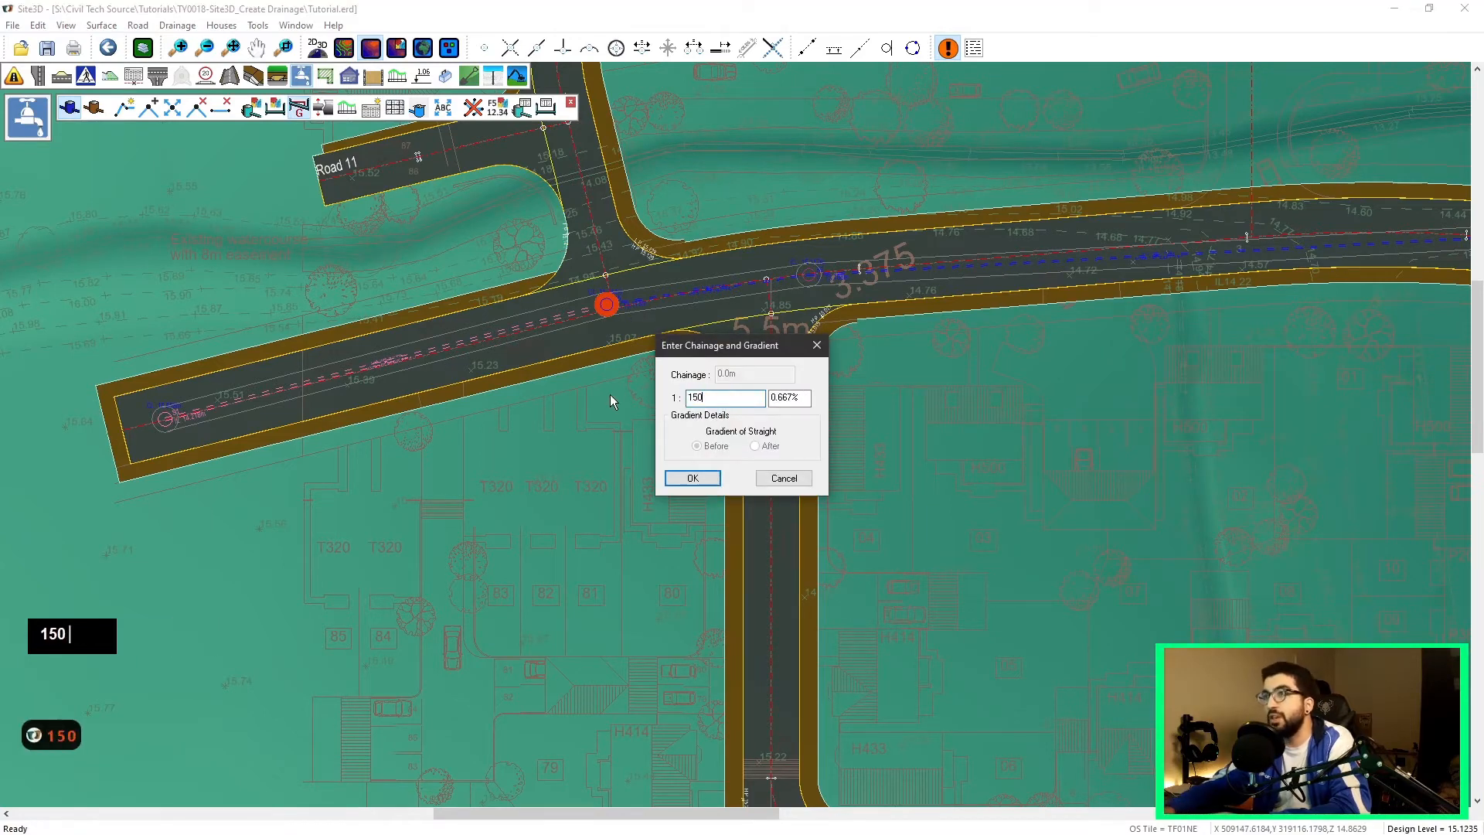
left_click(693, 478)
Step: Open the junction manhole S5's properties to review its connections, then cancel
left_click(245, 111)
left_click(606, 303)
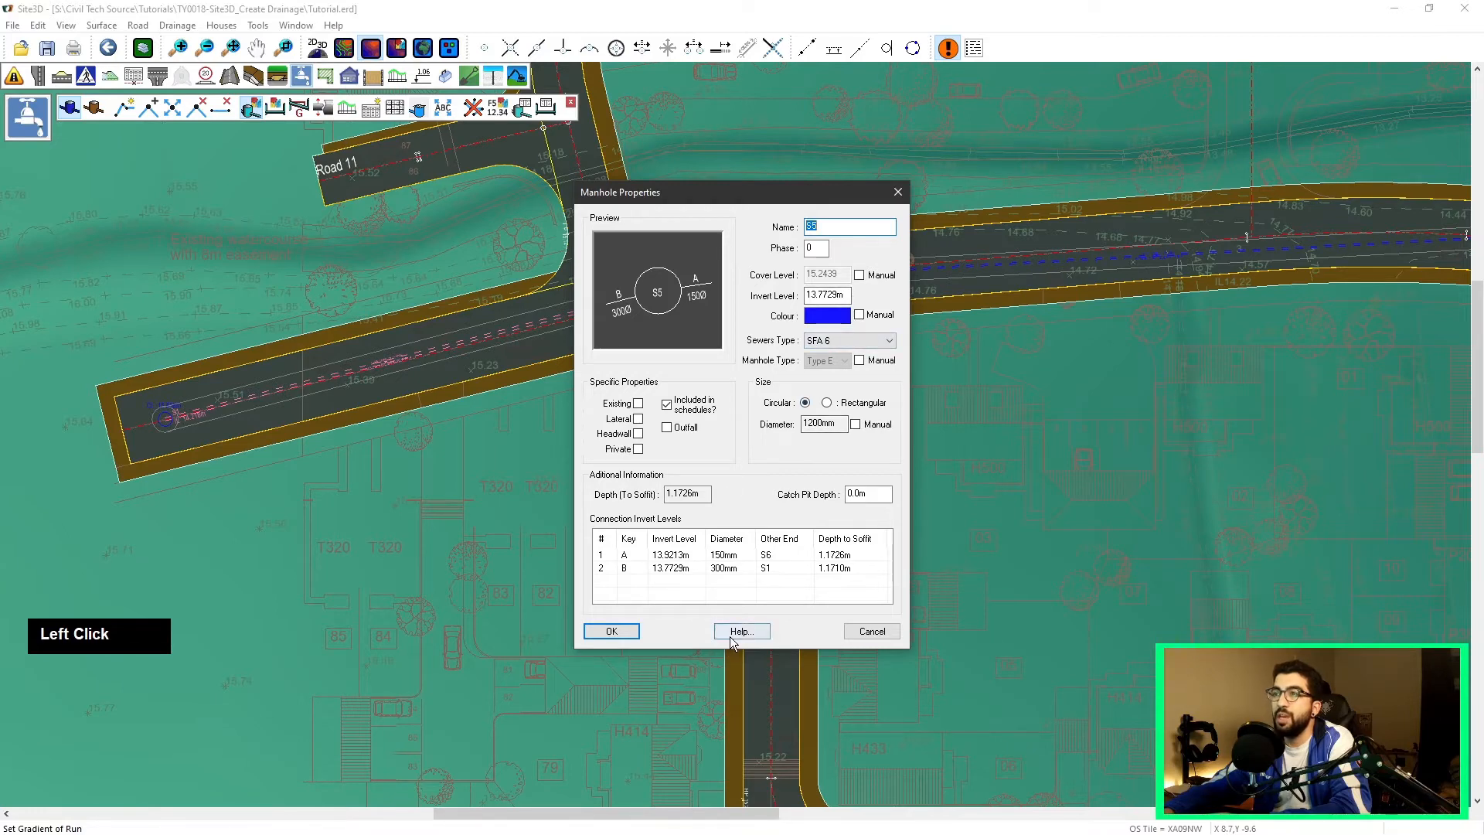
left_click(850, 632)
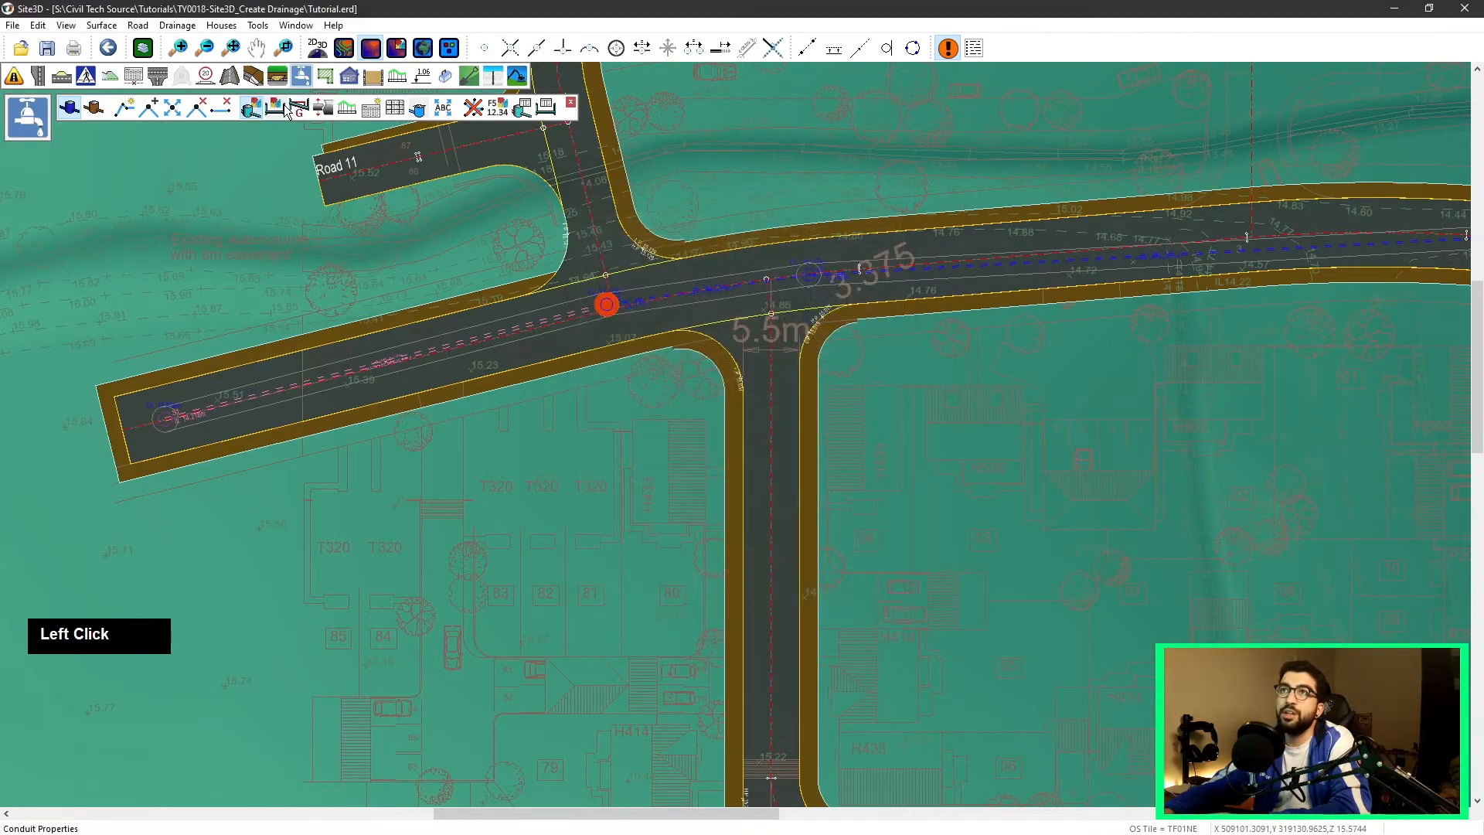
Step: Set the S5–S6 conduit's invert levels to 13.700 m at S5 and 13.5 m at S6
left_click(675, 302)
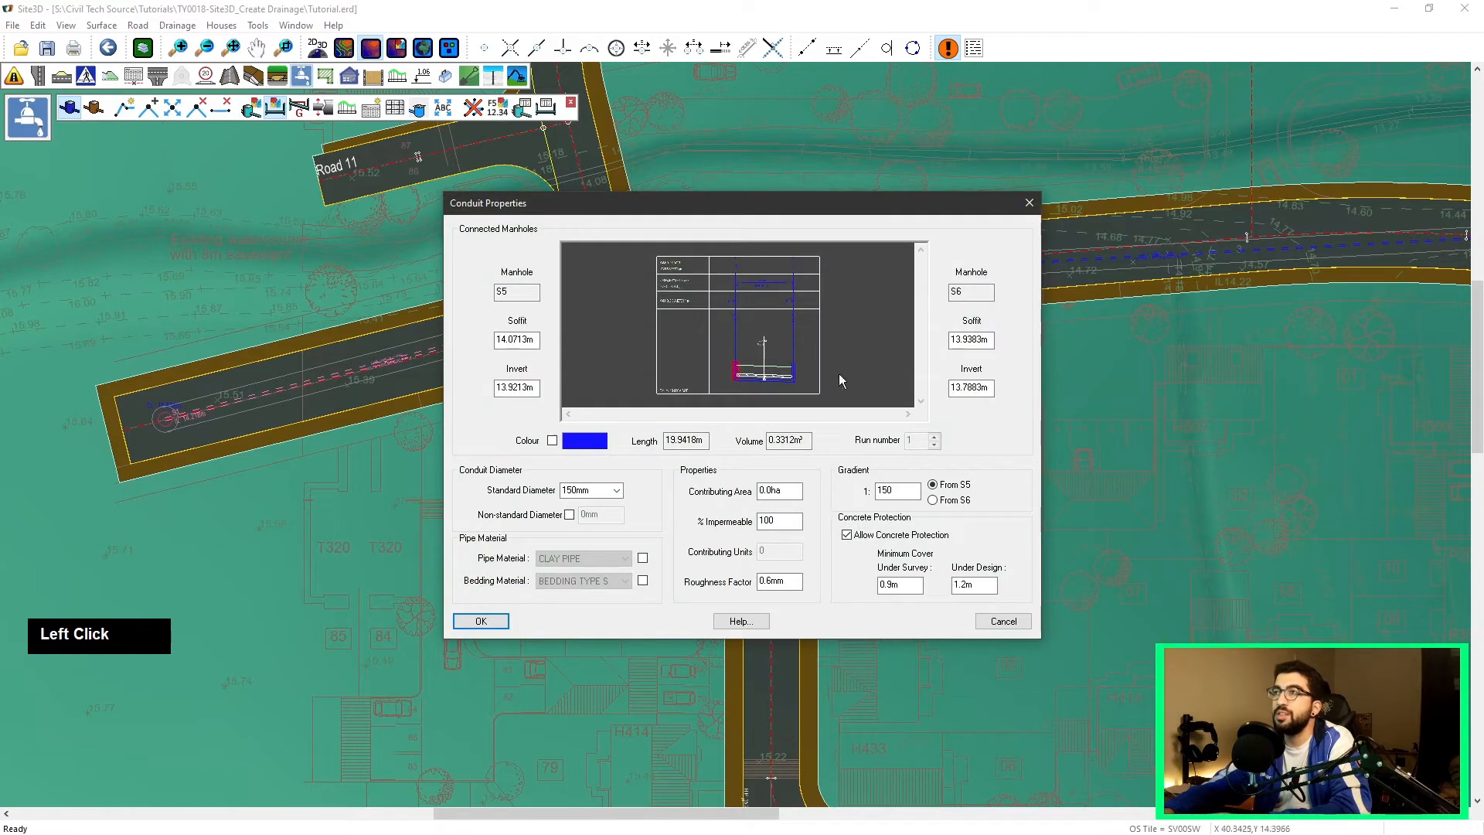
left_click_drag(526, 389, 510, 390)
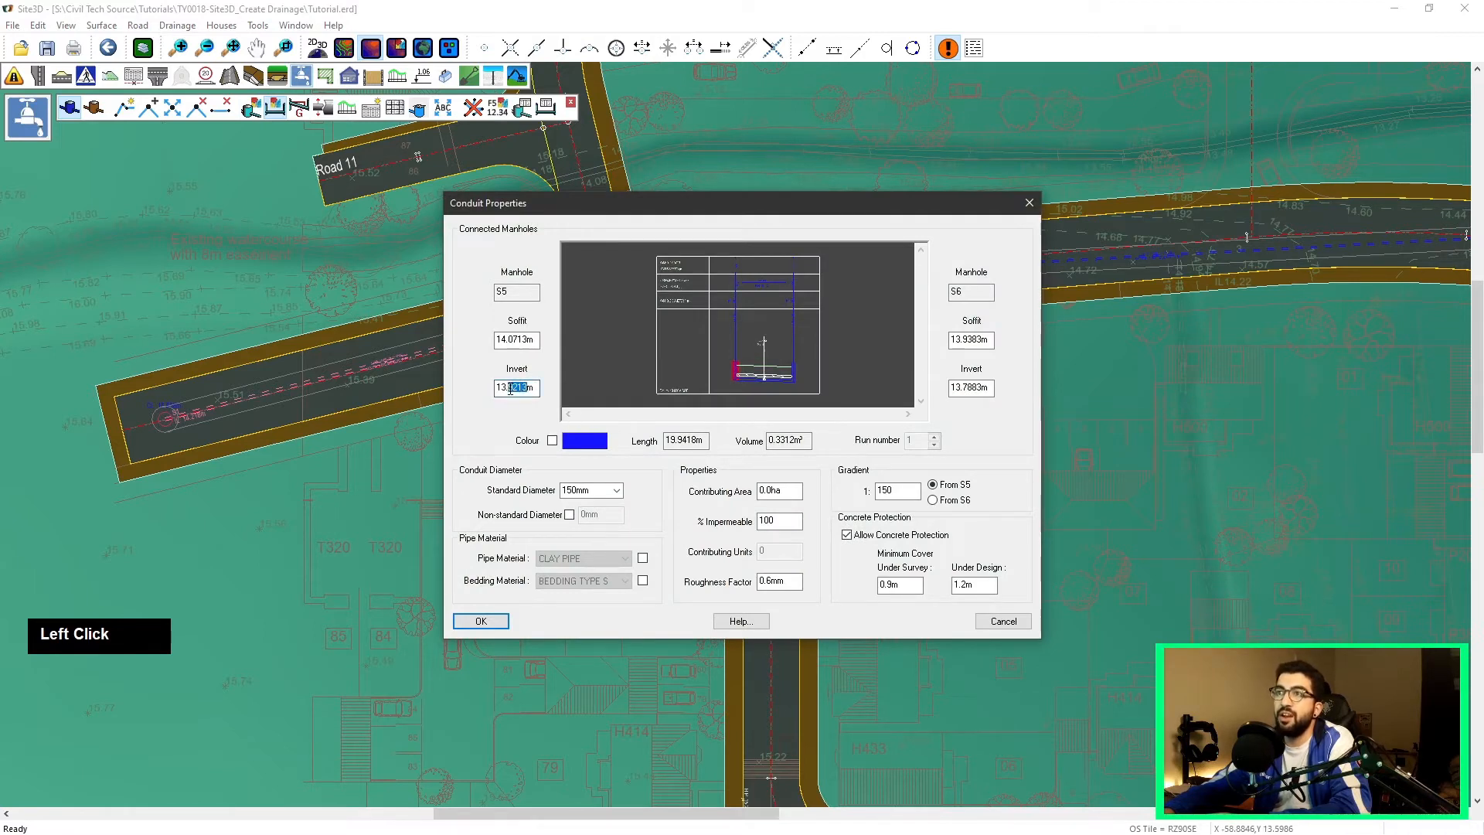
type("700")
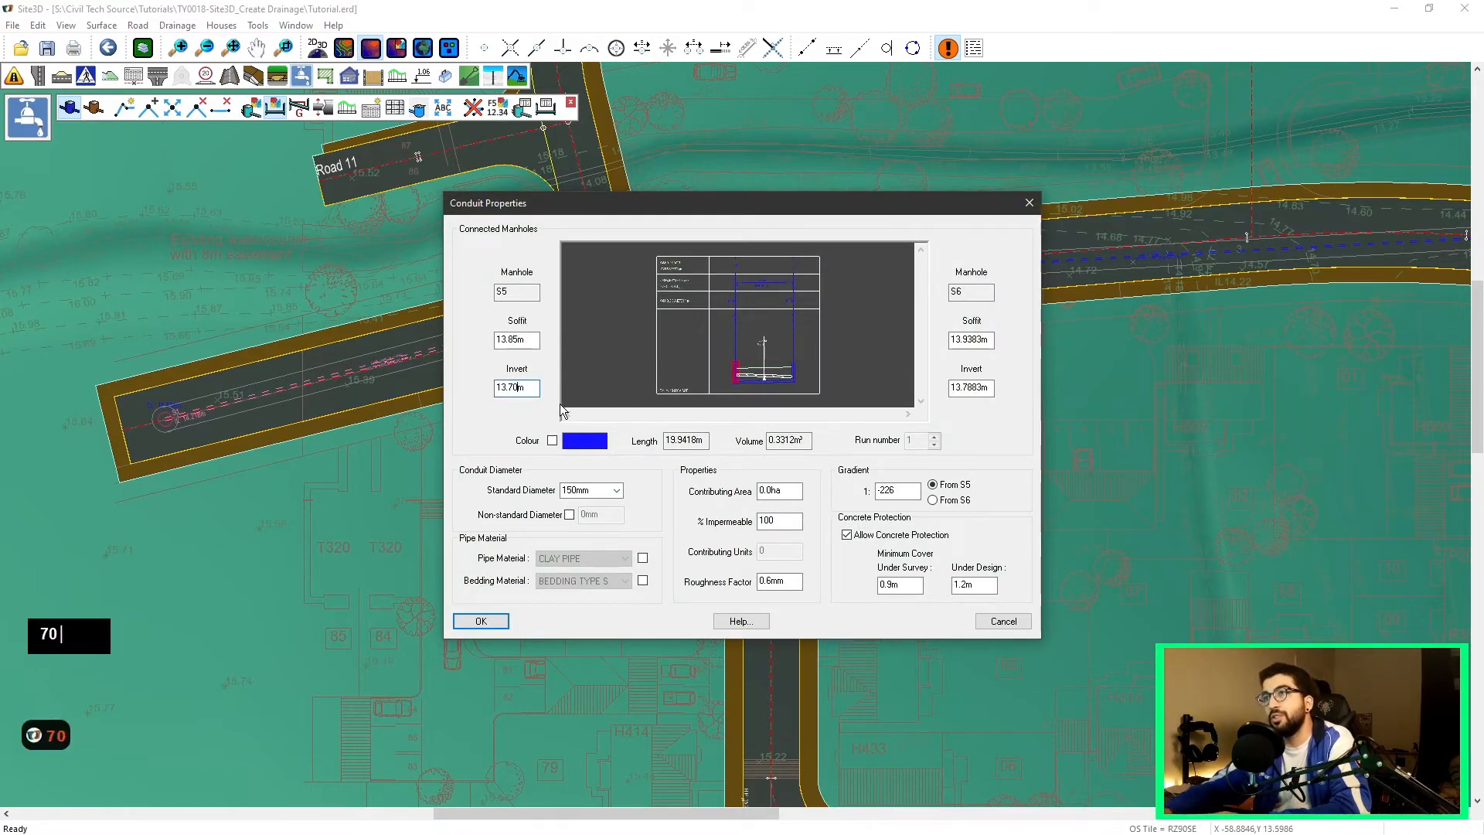
scroll(779, 403, "up", 4)
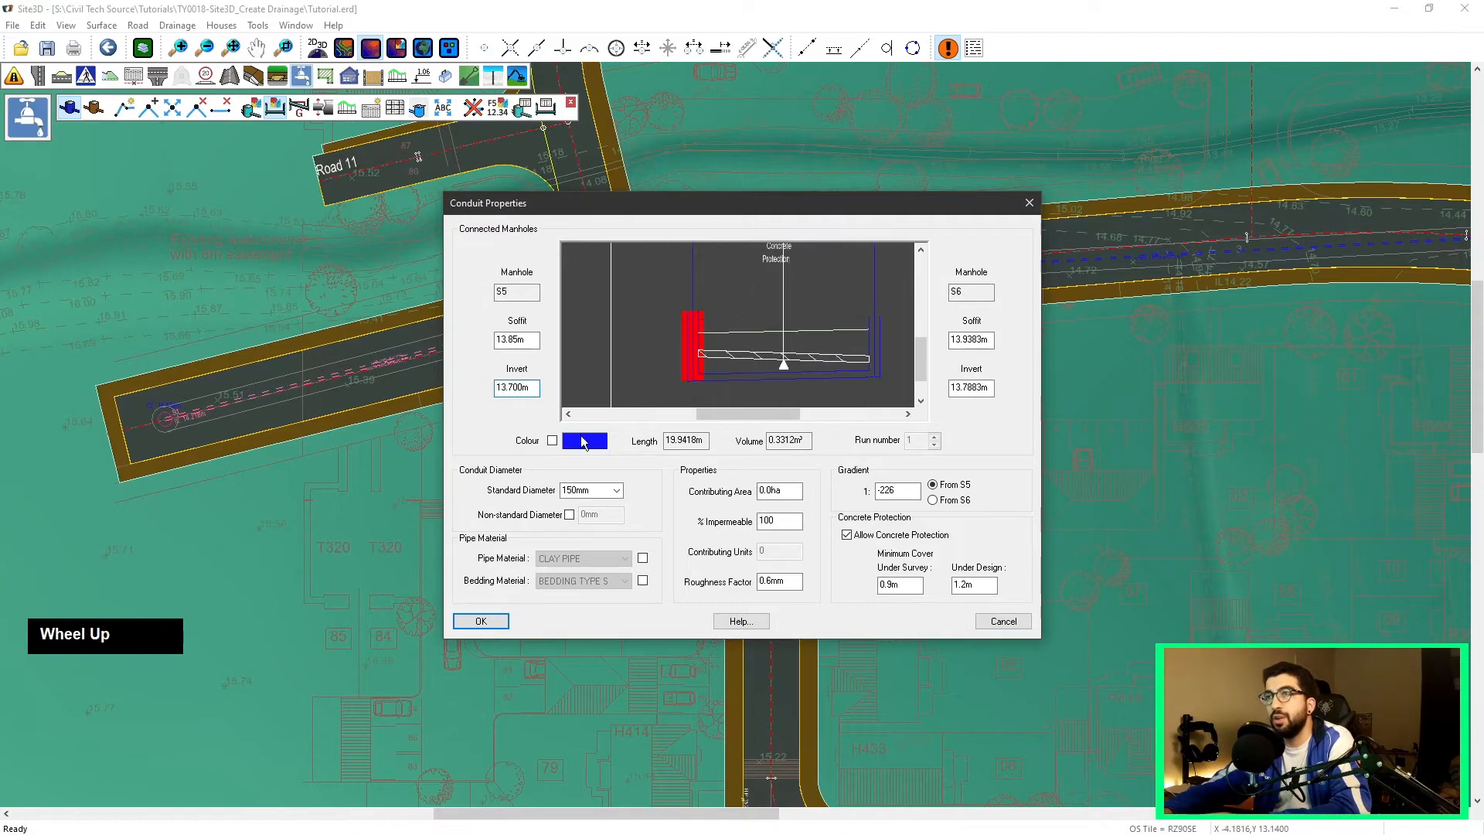
left_click(480, 621)
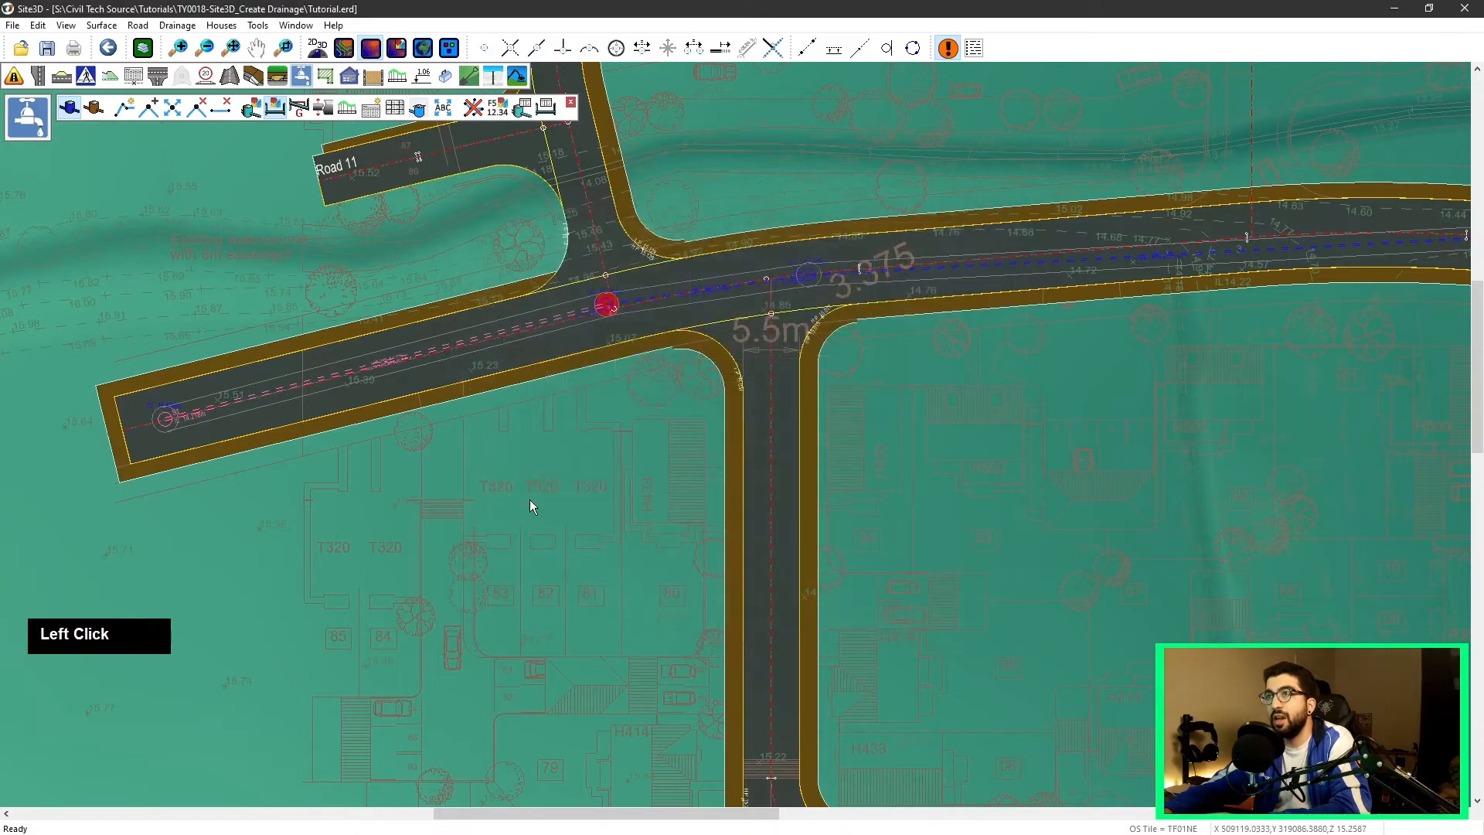
left_click(614, 313)
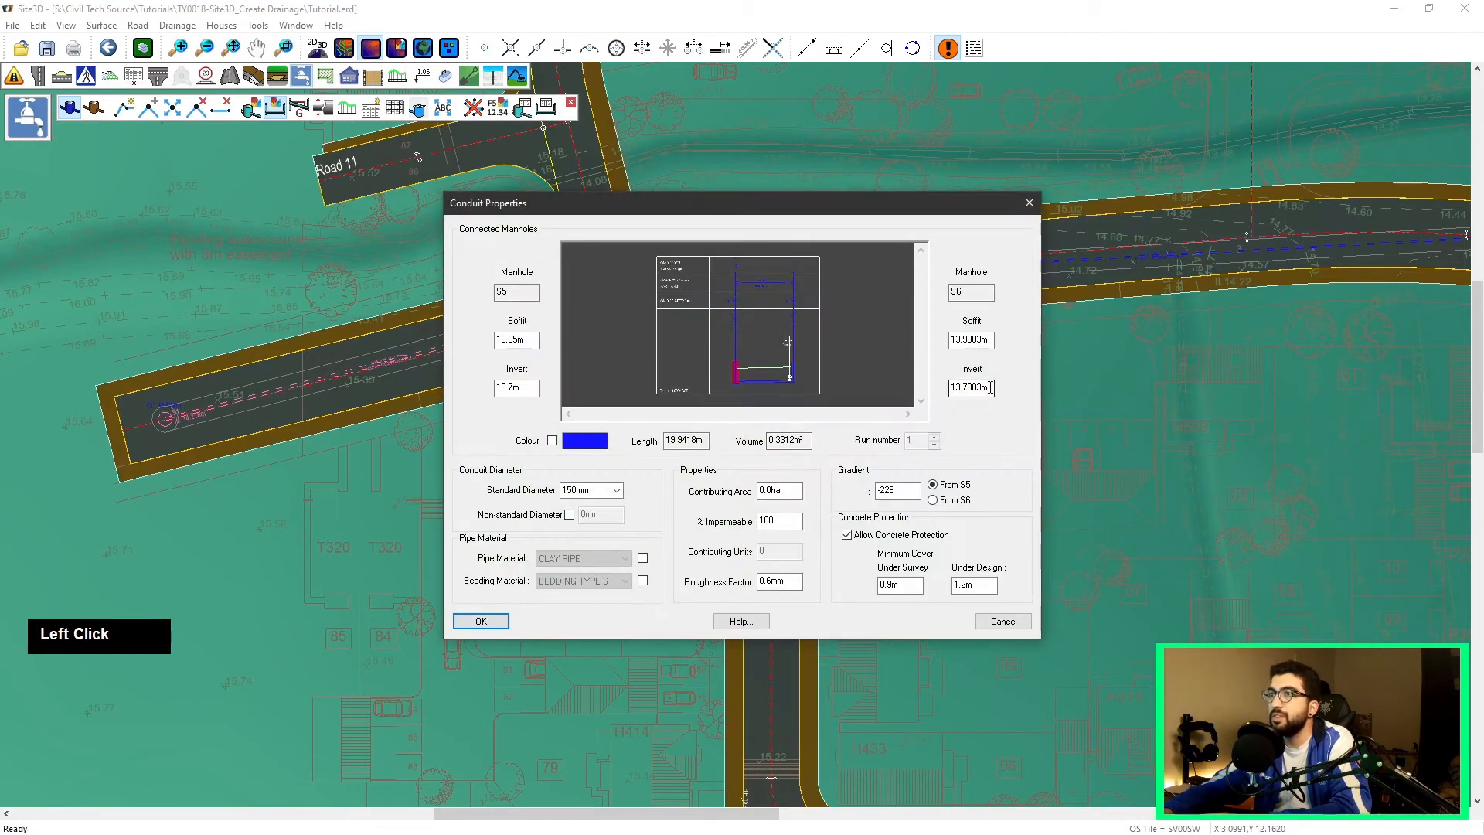
left_click_drag(990, 388, 904, 385)
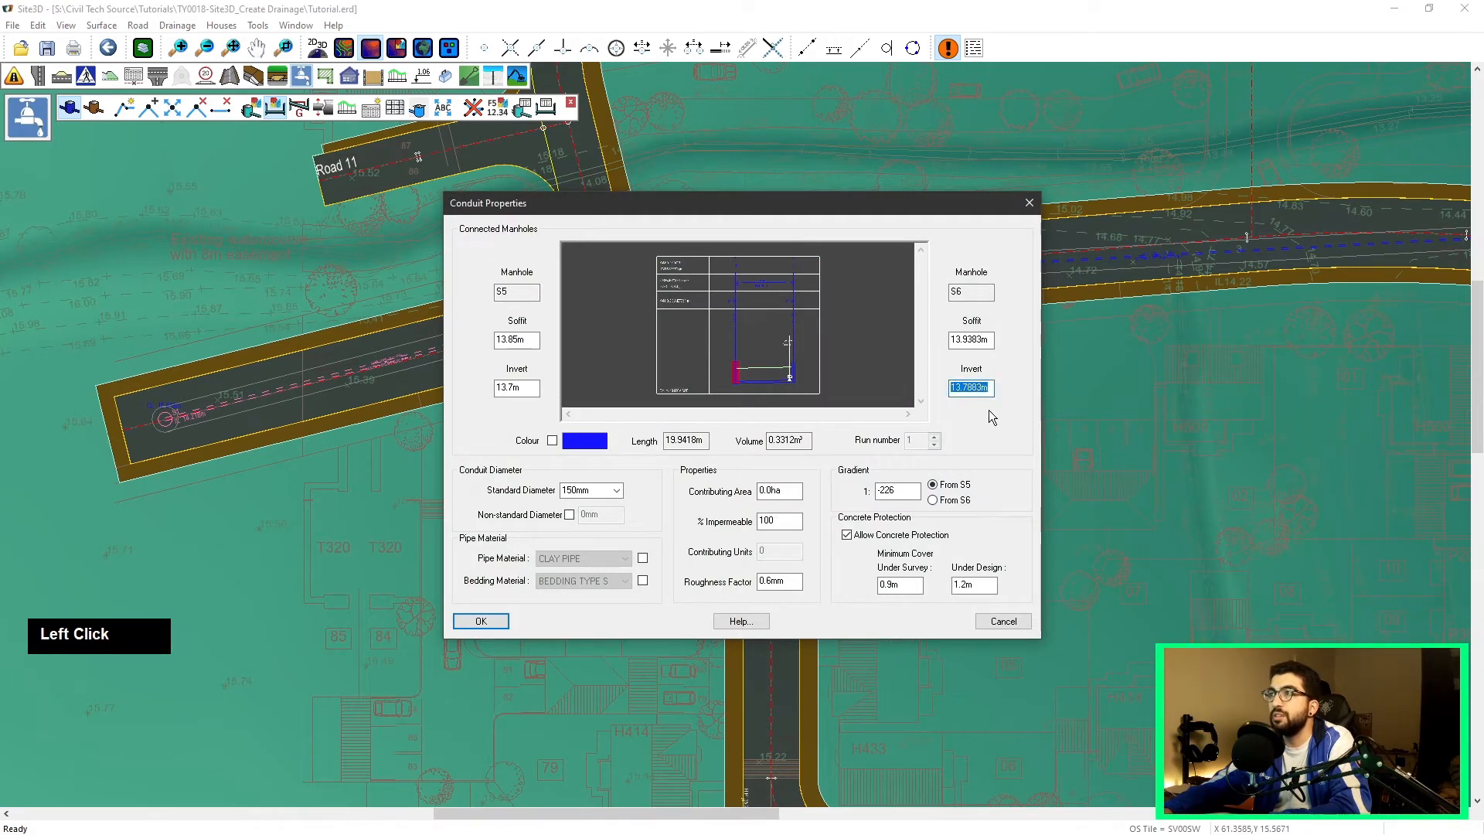
type("13.")
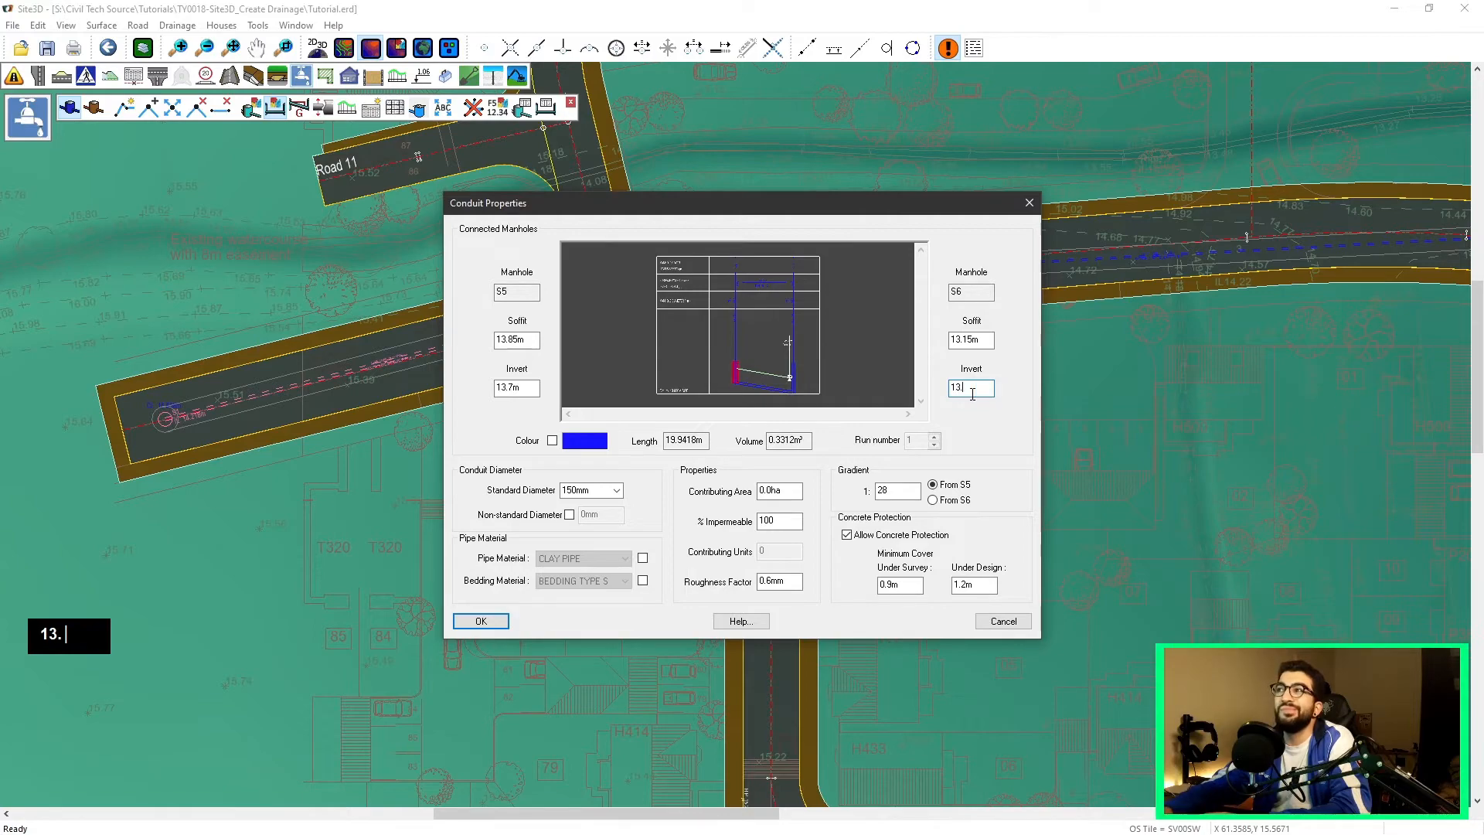
type("5")
left_click(481, 621)
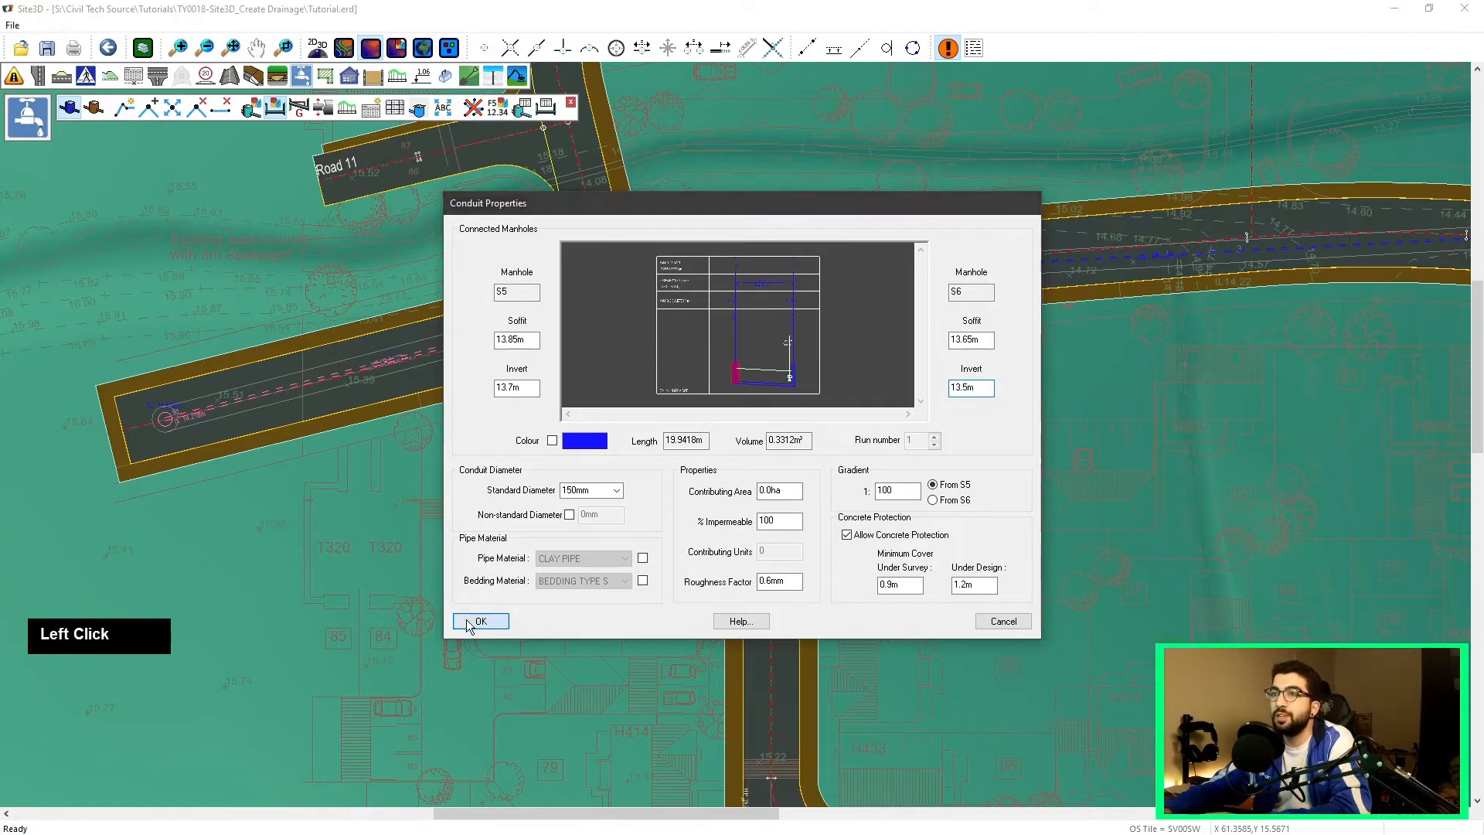
Step: Set the gradient of the whole run from the western end manhole to the eastern end manhole to 1:150
scroll(629, 313, "up", 3)
middle_click_drag(889, 255, 442, 418)
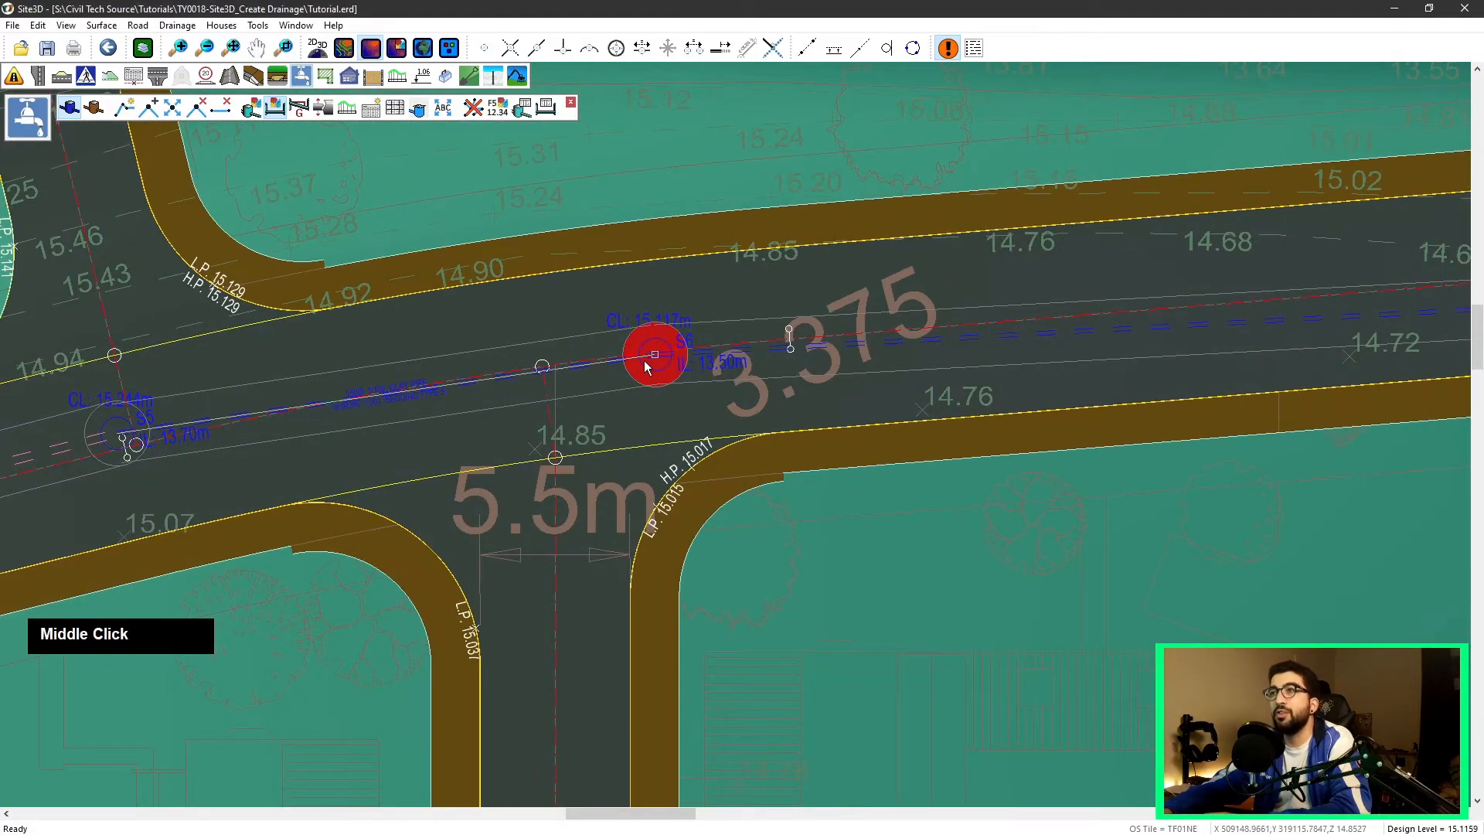
scroll(638, 368, "down", 1)
scroll(638, 368, "down", 1)
middle_click_drag(637, 368, 711, 317)
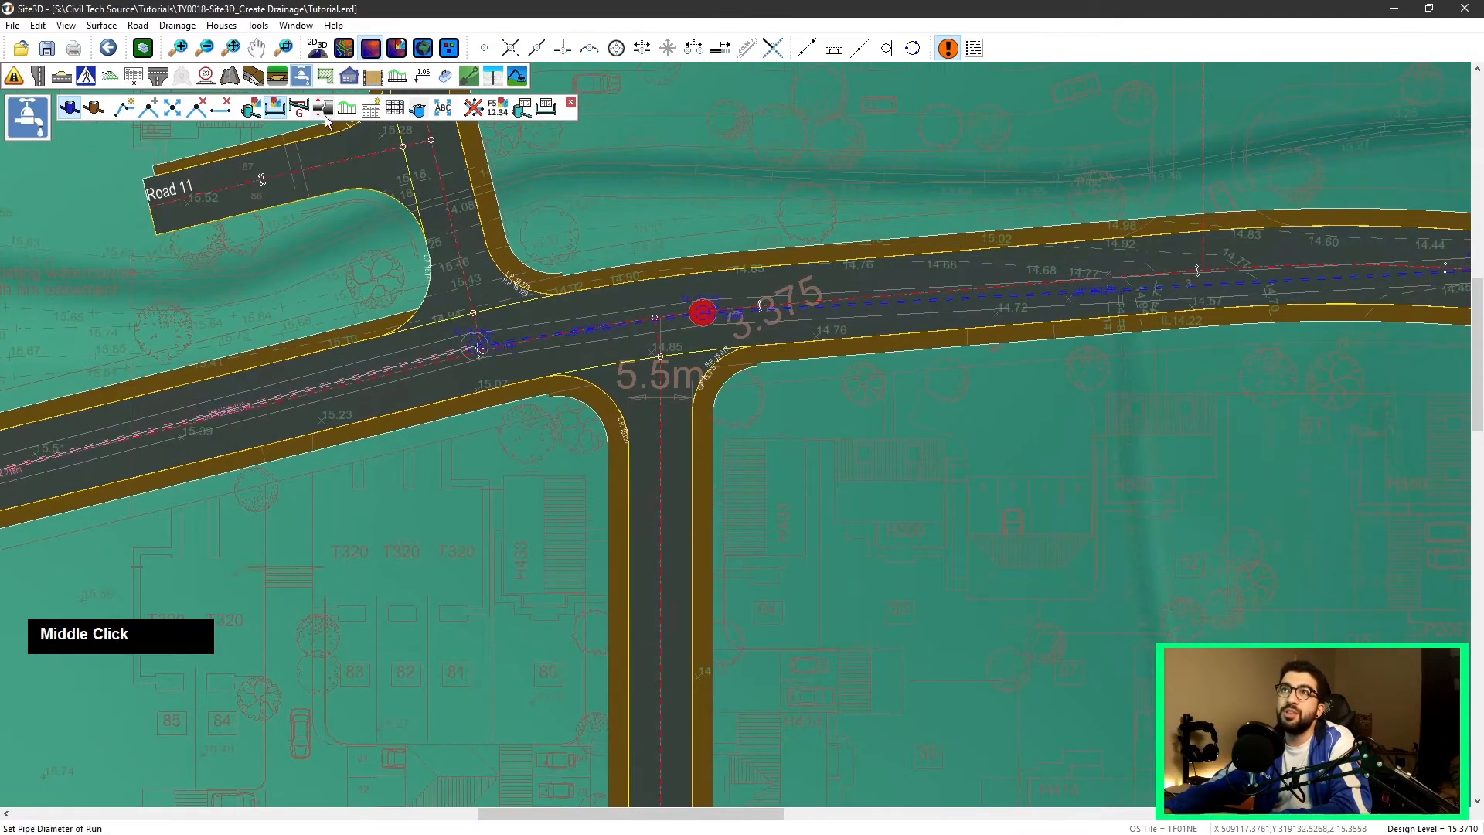
left_click(305, 110)
scroll(325, 280, "down", 8)
middle_click_drag(147, 358, 272, 315)
left_click(324, 308)
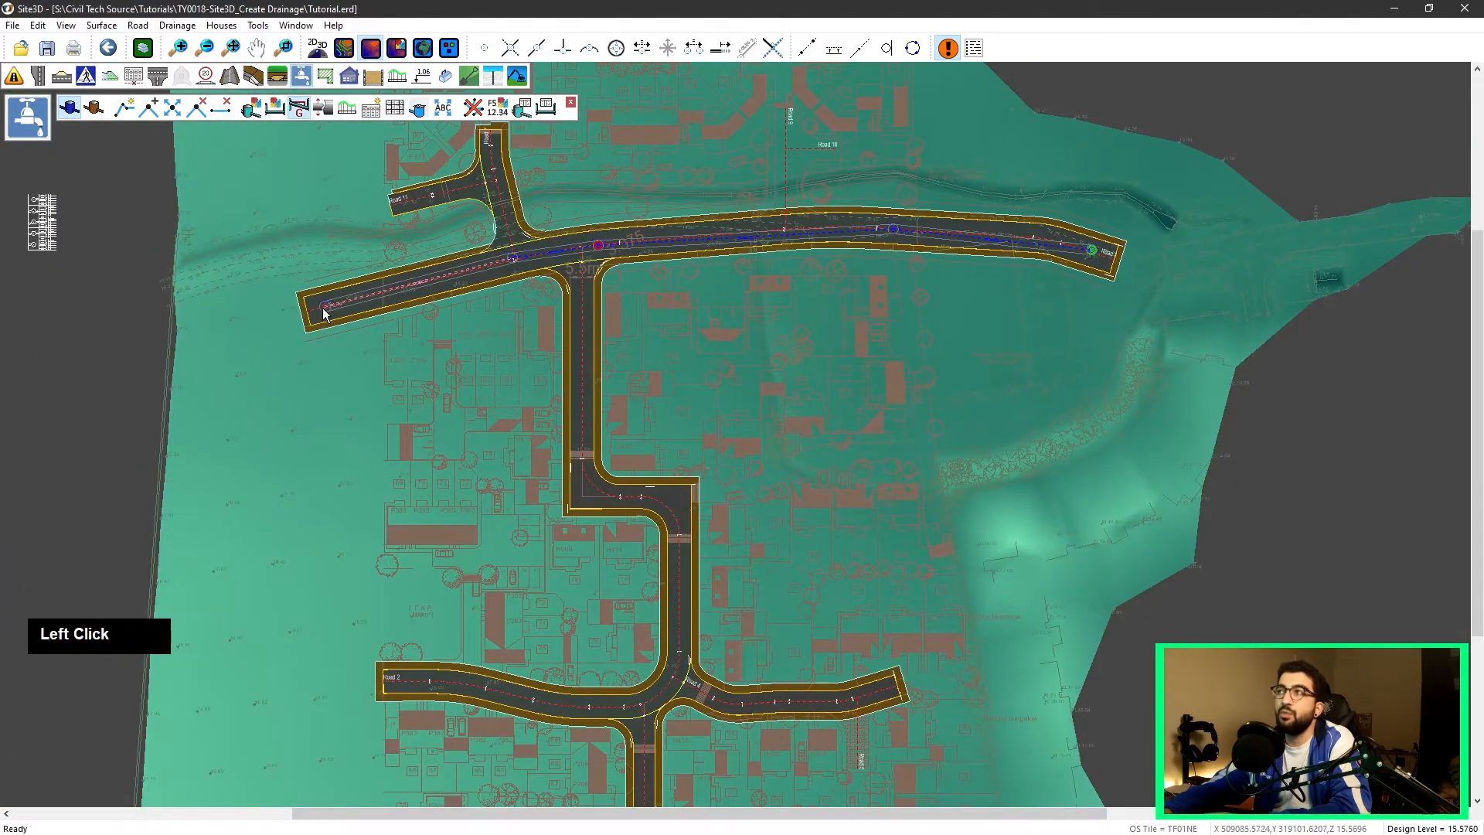
left_click(1096, 253)
type("14")
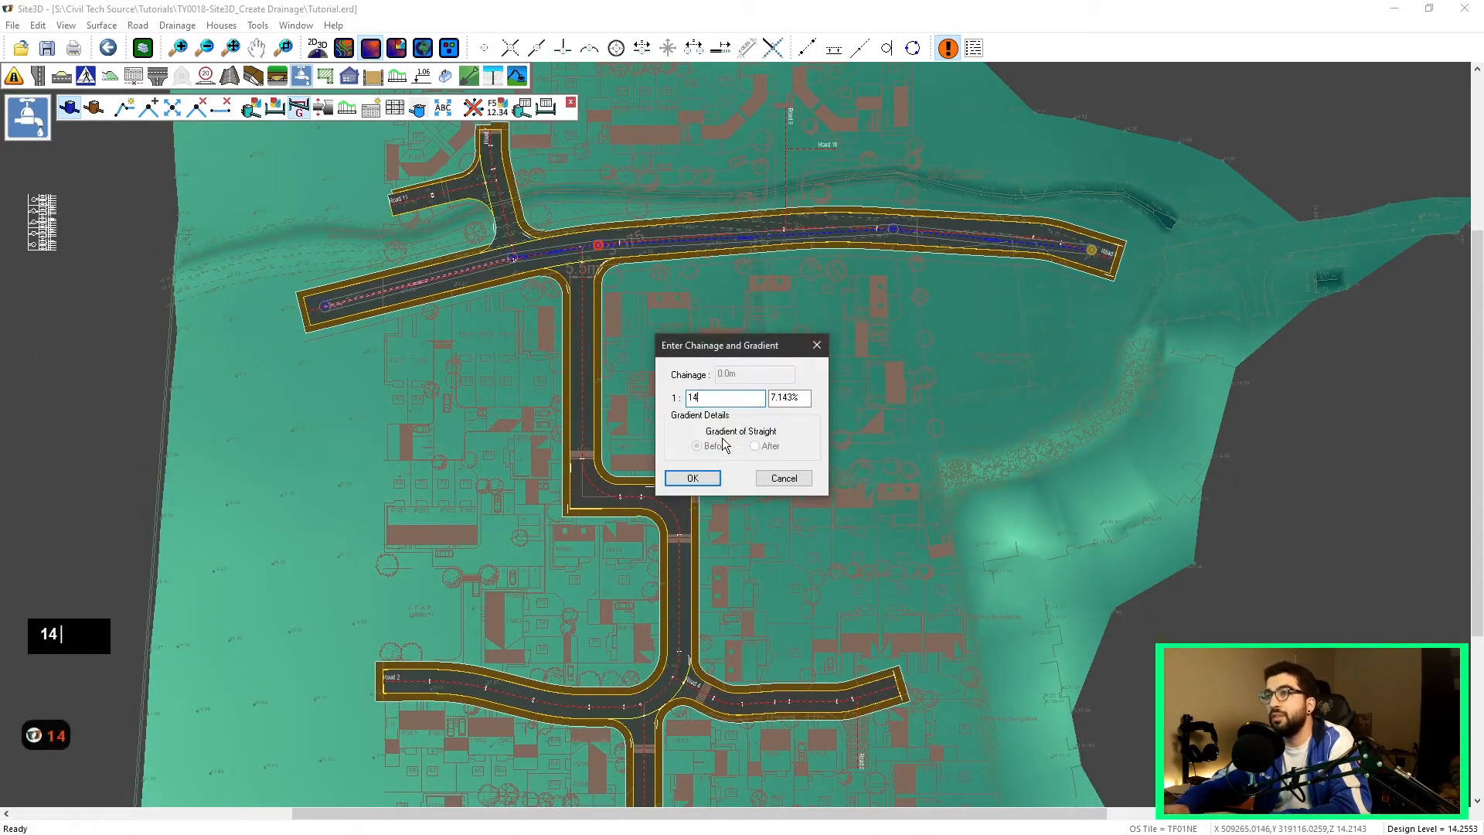
key("BackSpace")
type("50")
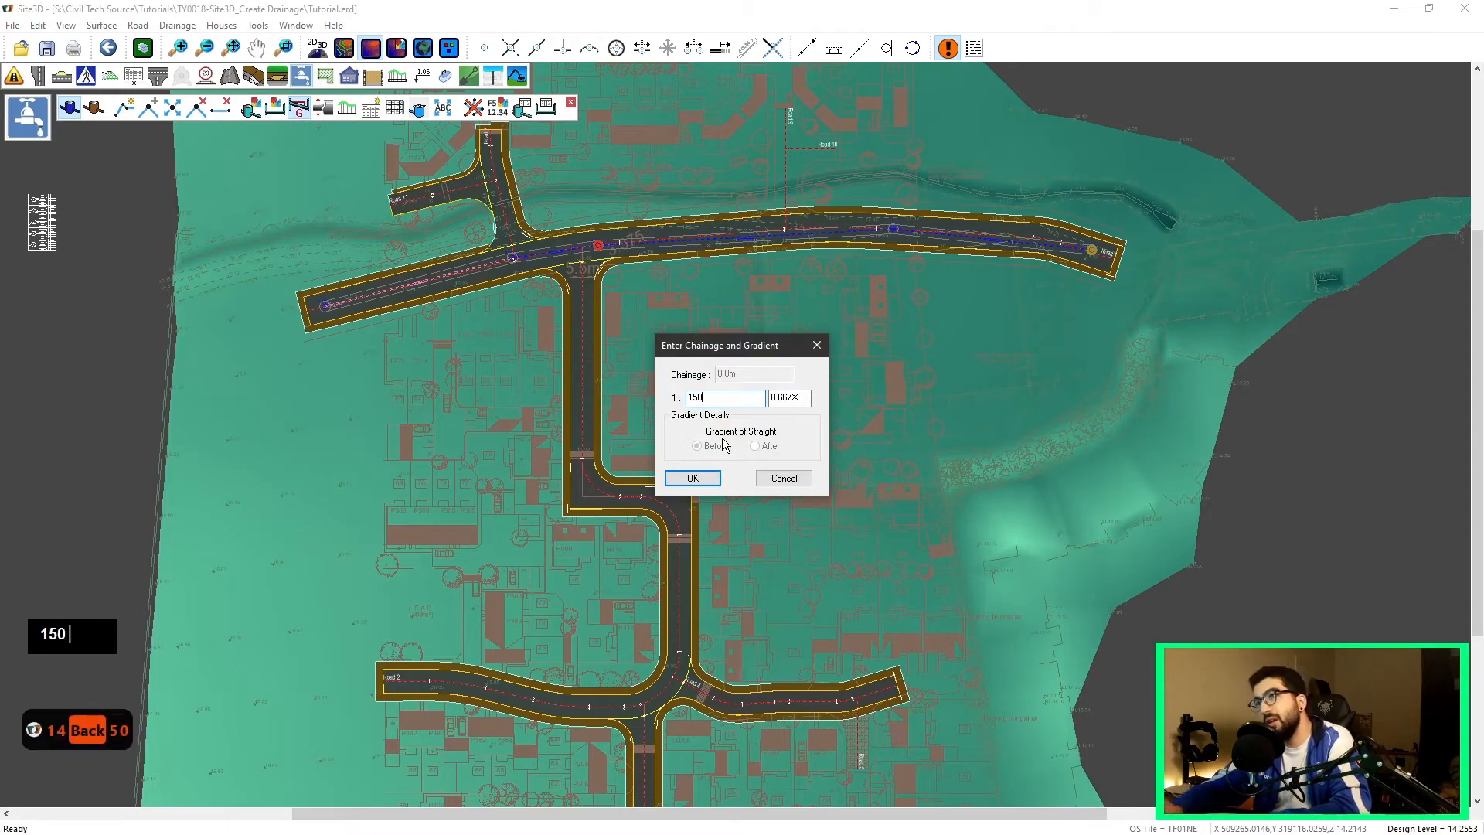
left_click(670, 481)
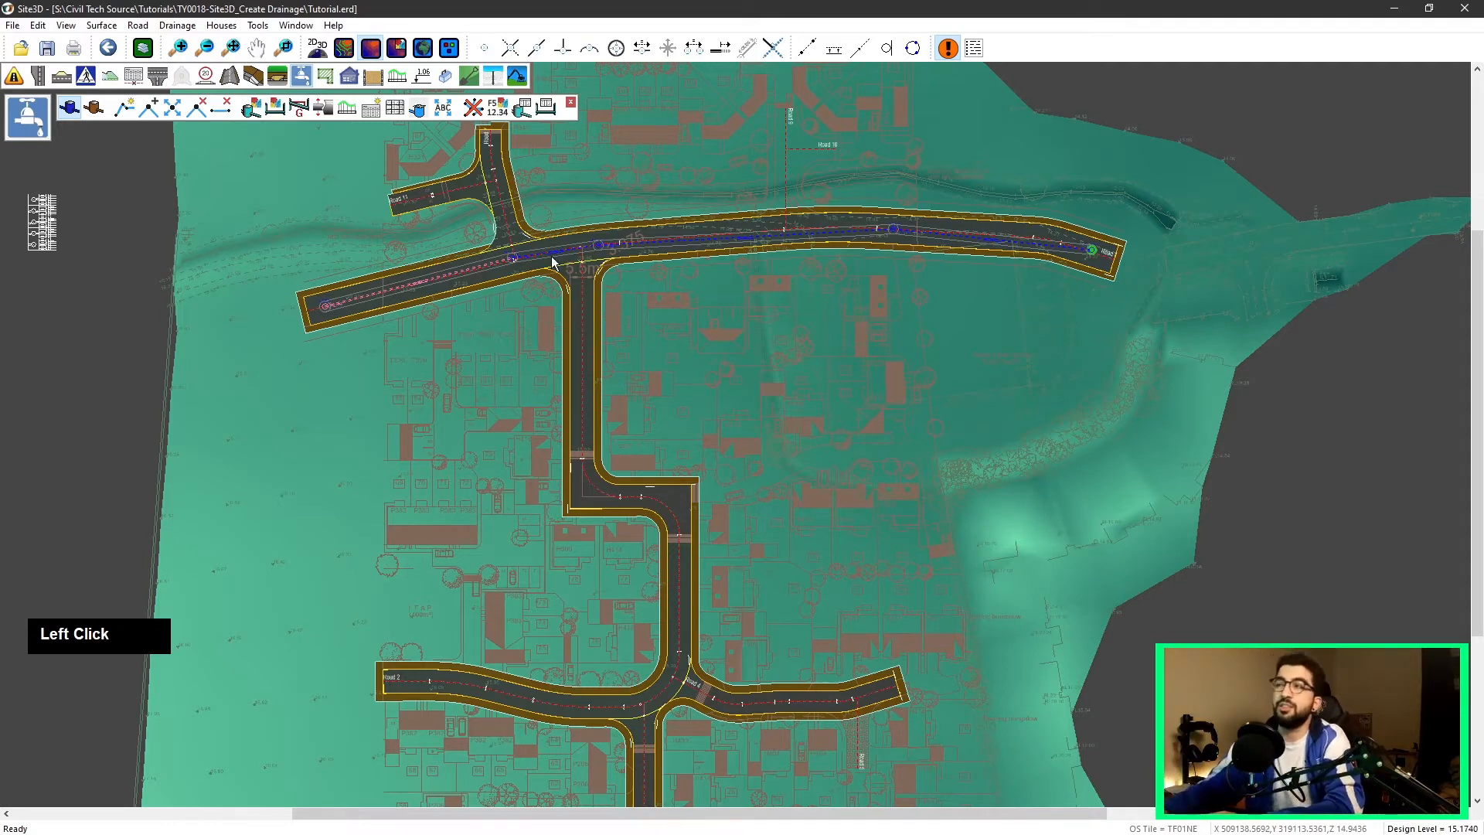
Step: Set the pipe diameter of the run at the junction manhole to 225mm, changing the soffit levels
left_click(332, 109)
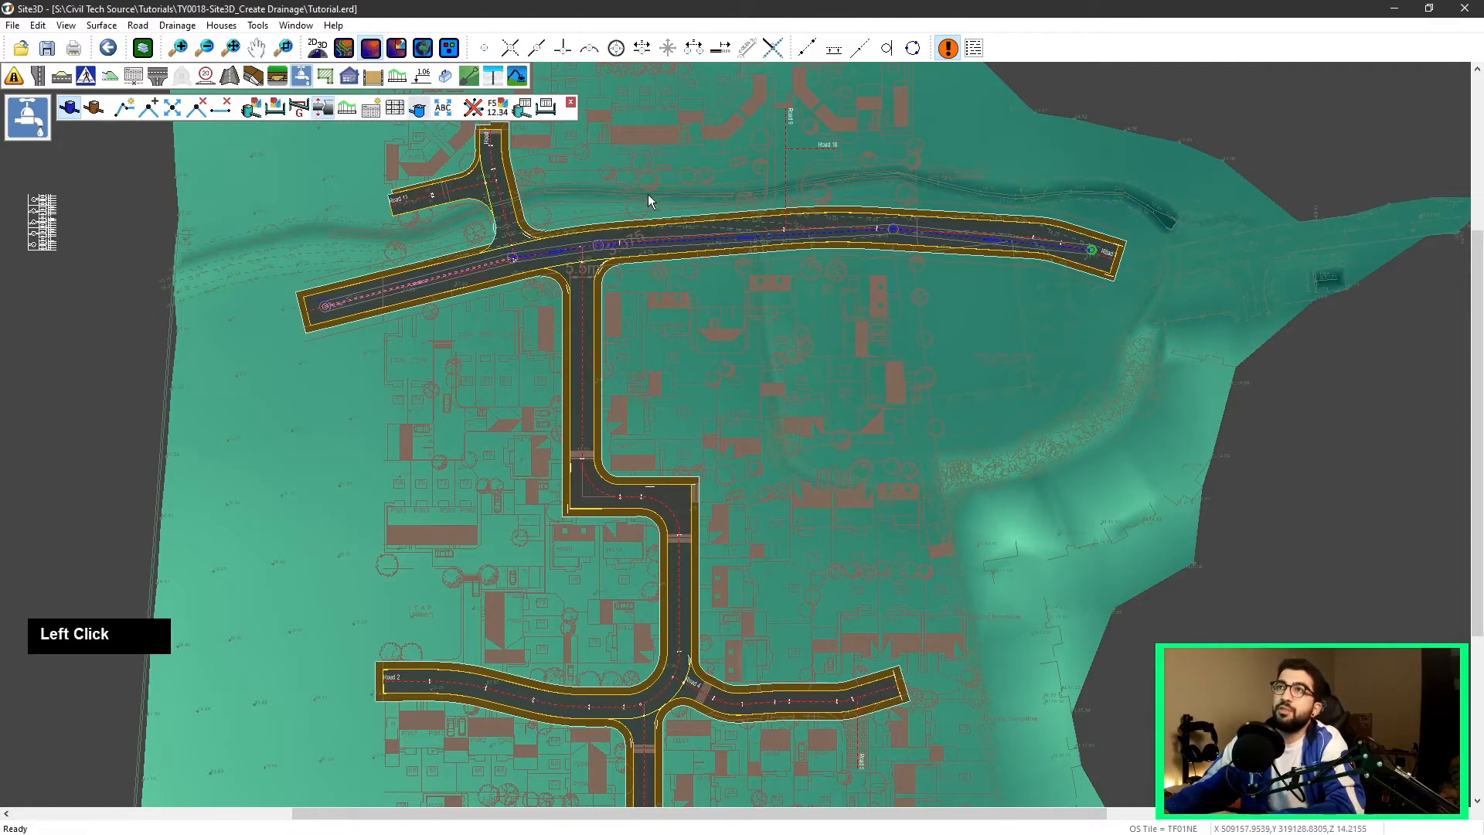
scroll(629, 224, "up", 3)
scroll(503, 337, "down", 4)
middle_click(554, 322)
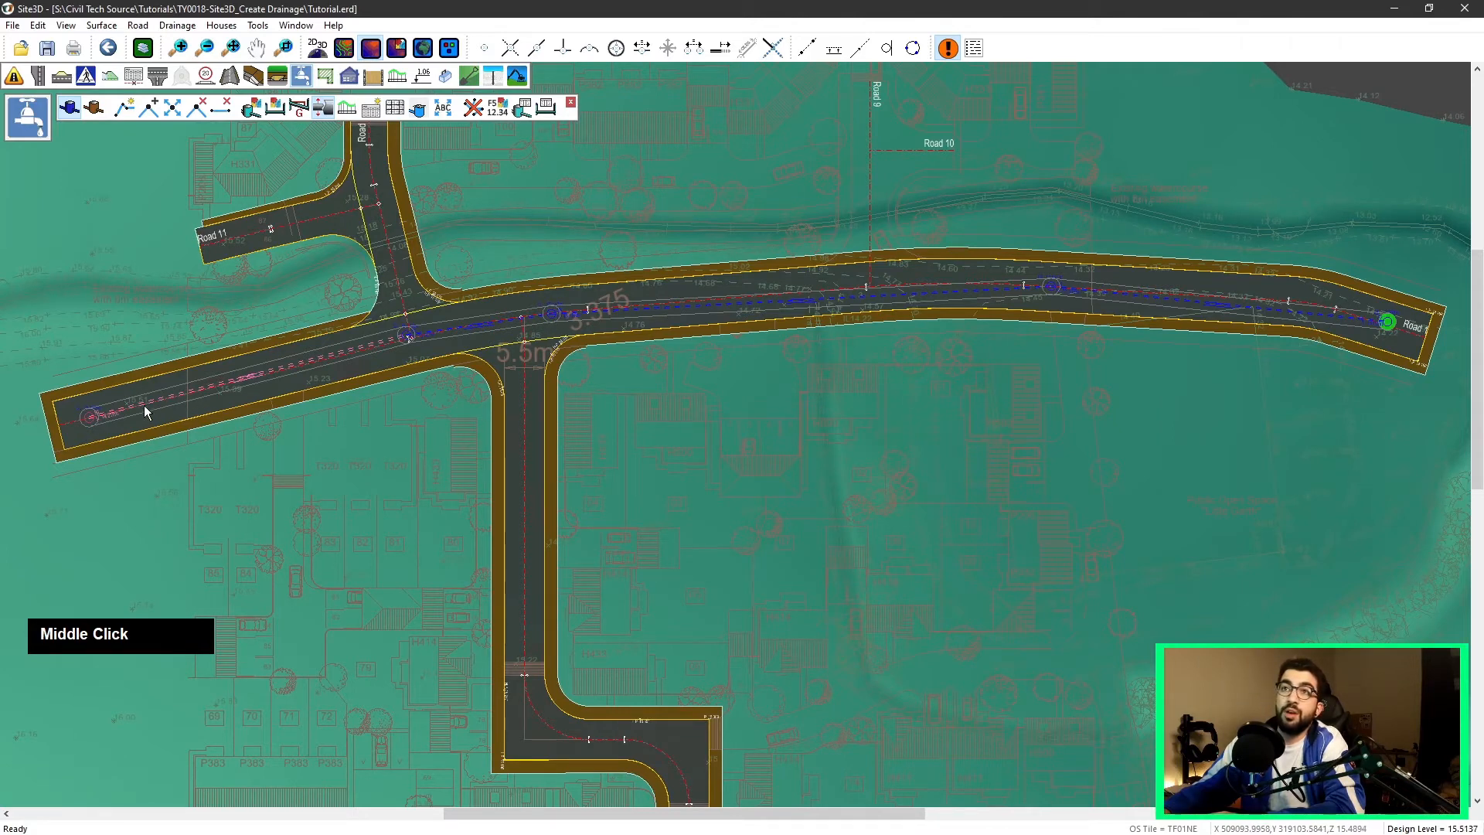
left_click(585, 338)
left_click(567, 322)
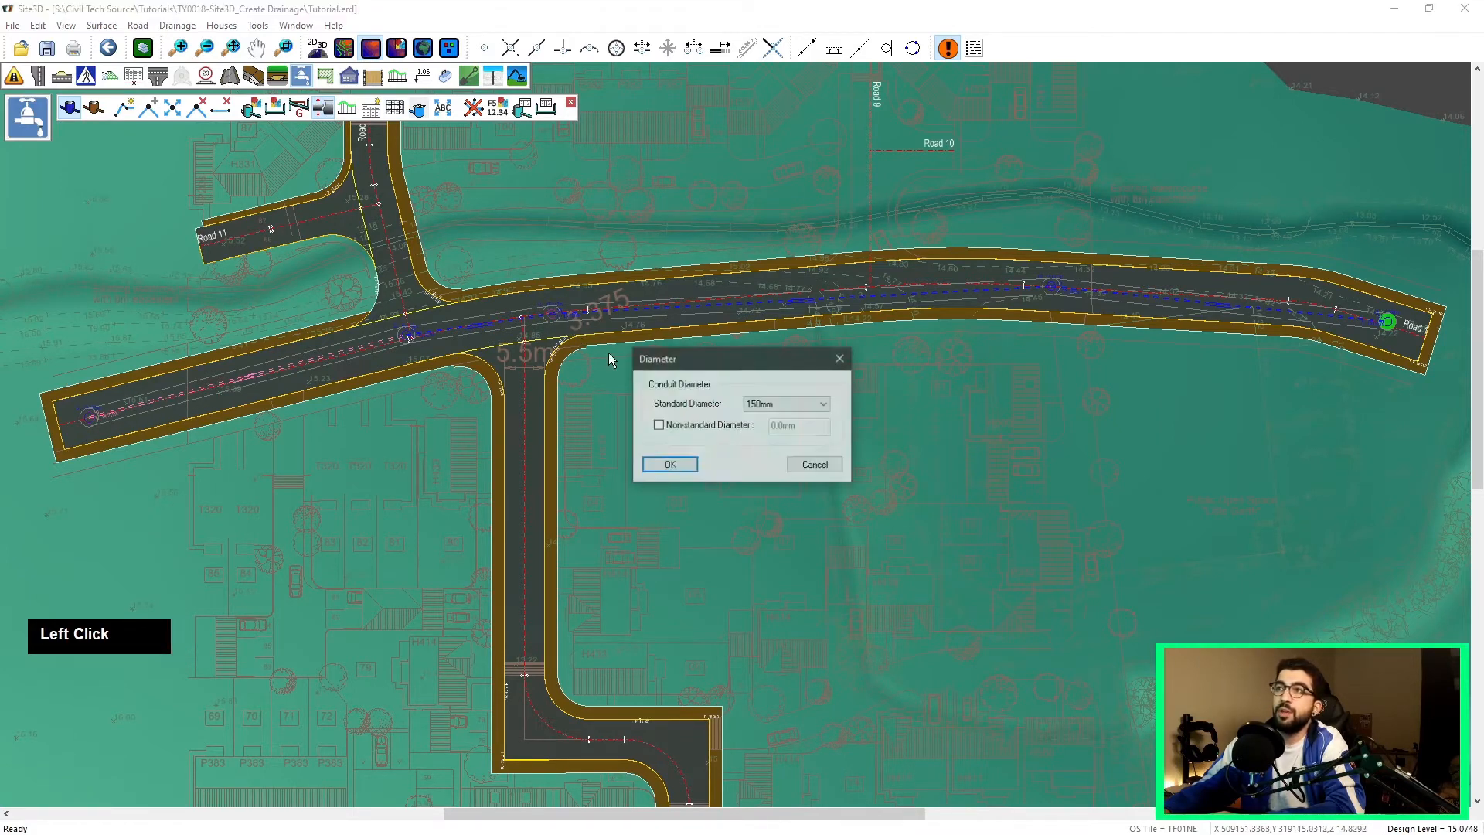
left_click(775, 407)
left_click(764, 439)
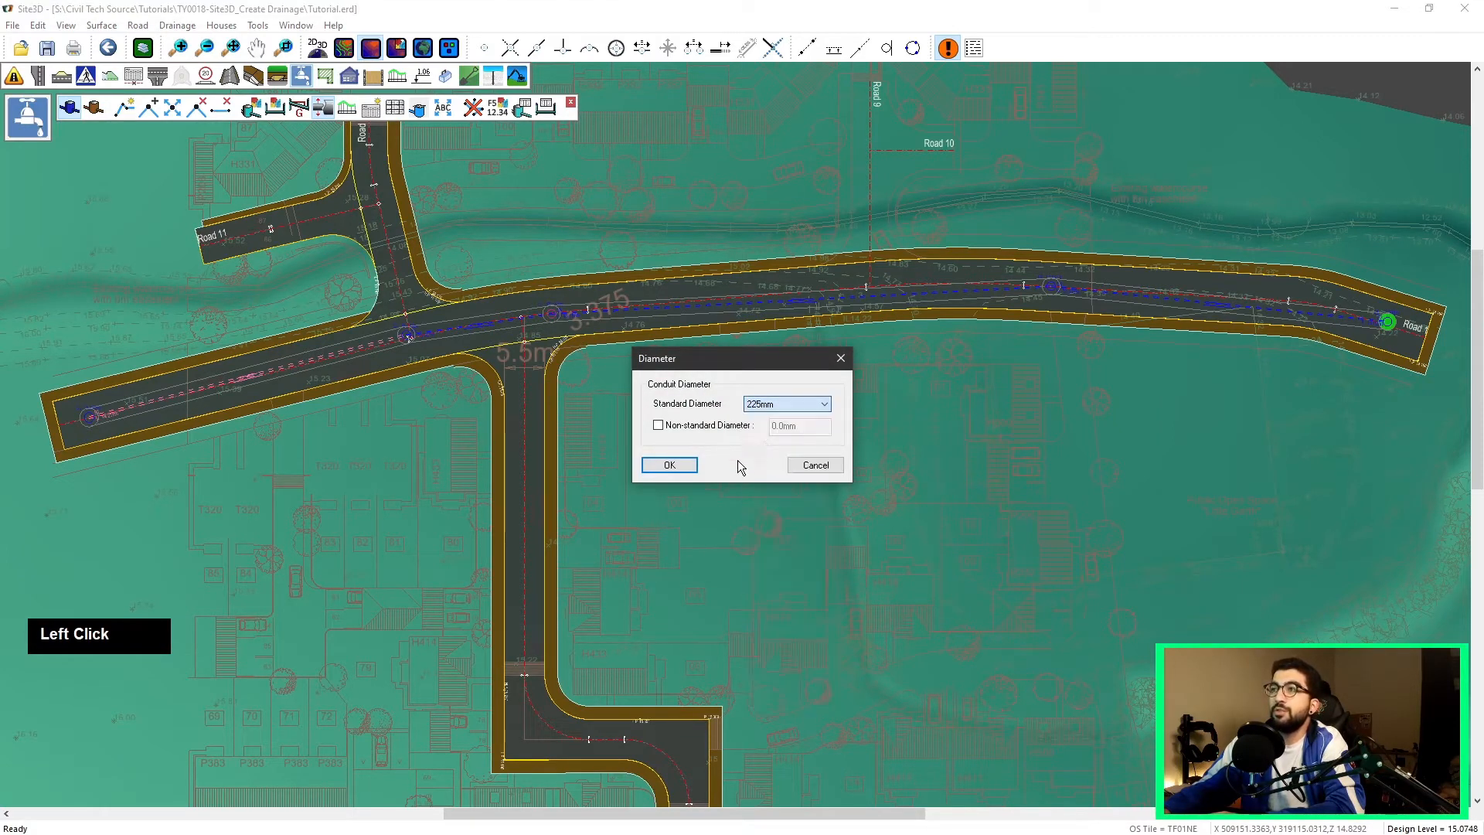
left_click(666, 465)
left_click(796, 457)
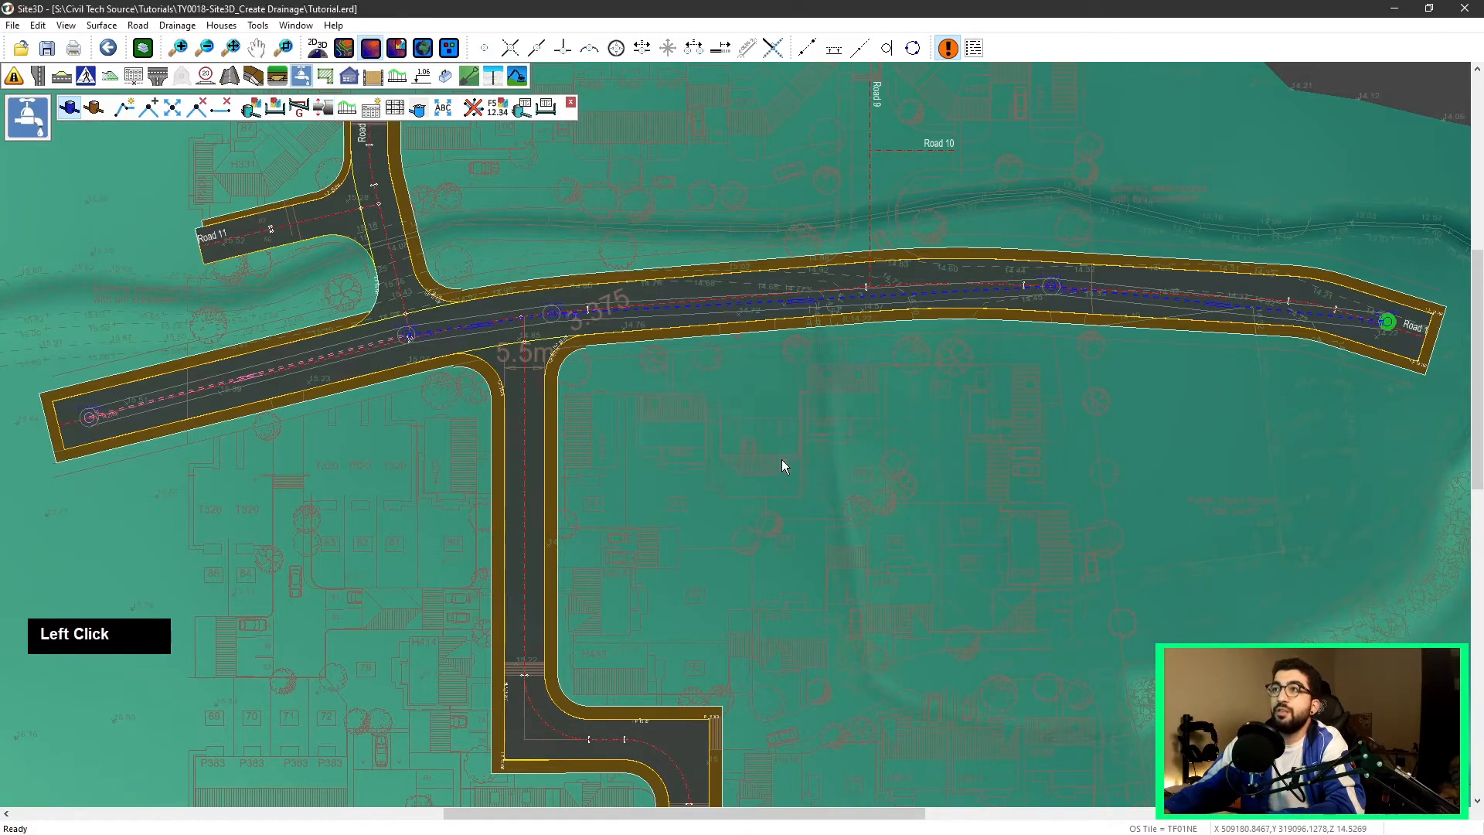
Step: Set a new pipe diameter for the run from the eastern end manhole, changing the soffit levels
left_click(326, 110)
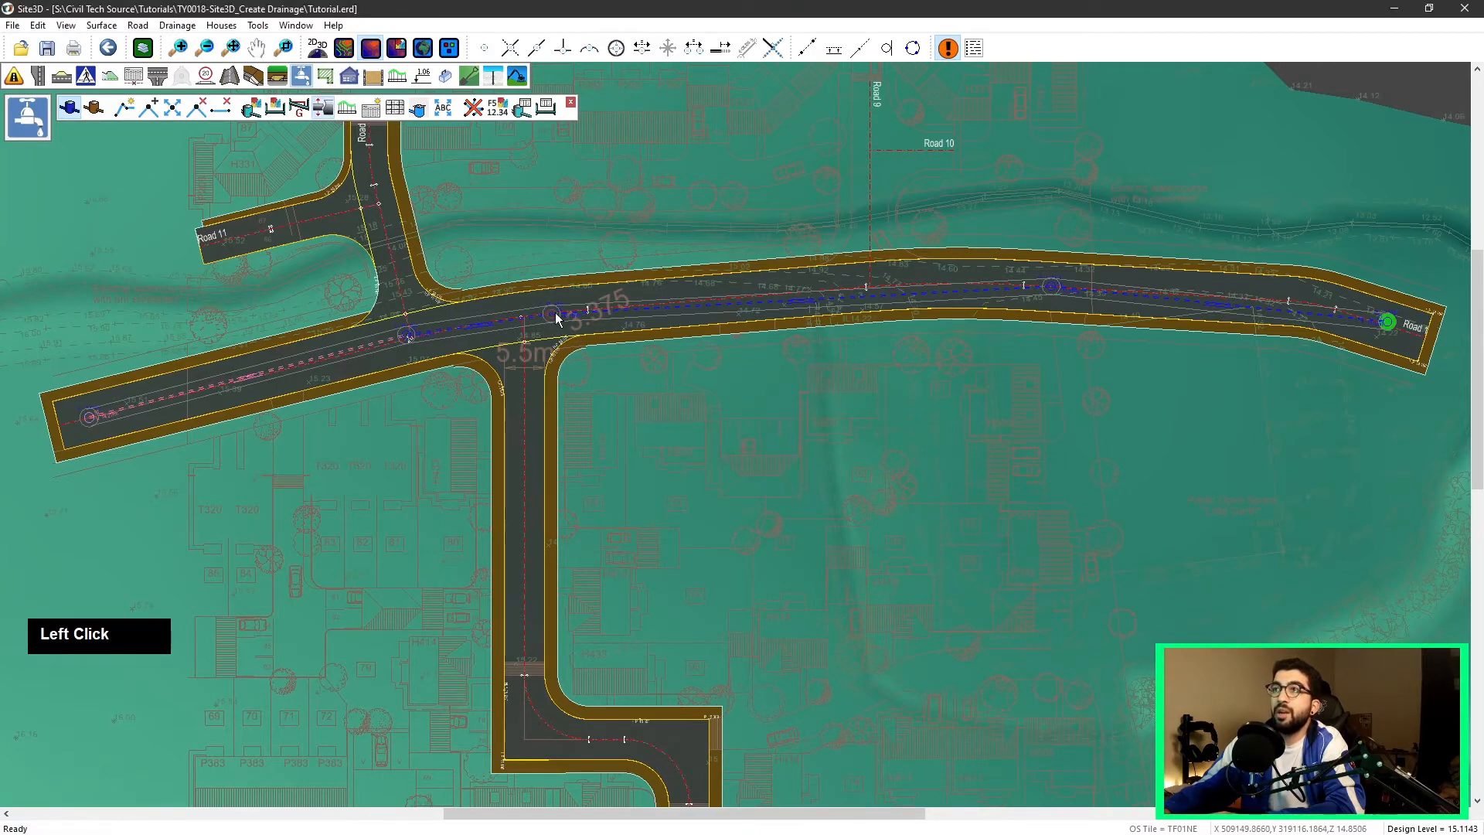
left_click(1387, 322)
left_click(773, 405)
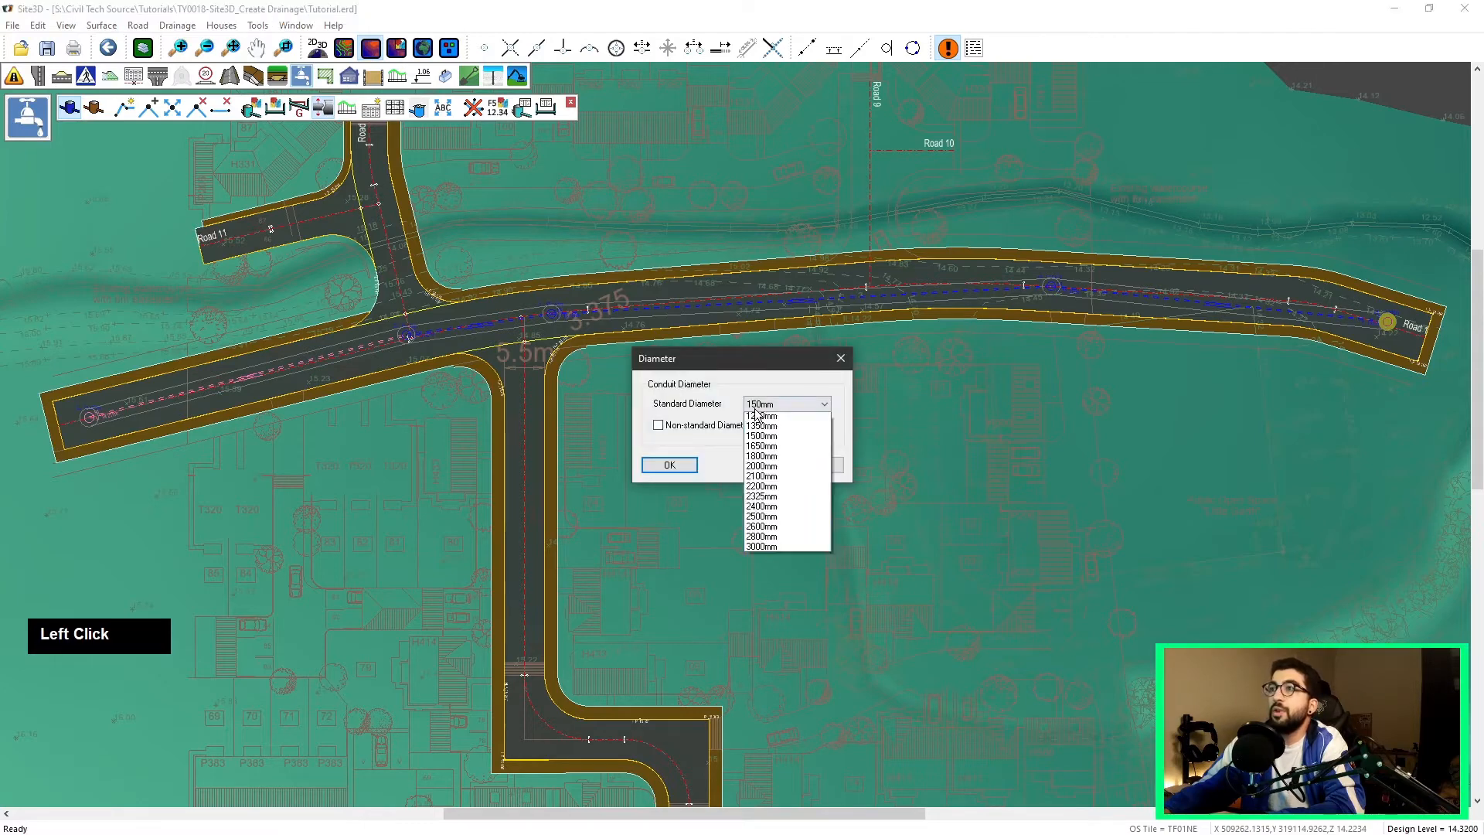
left_click(763, 447)
left_click(679, 464)
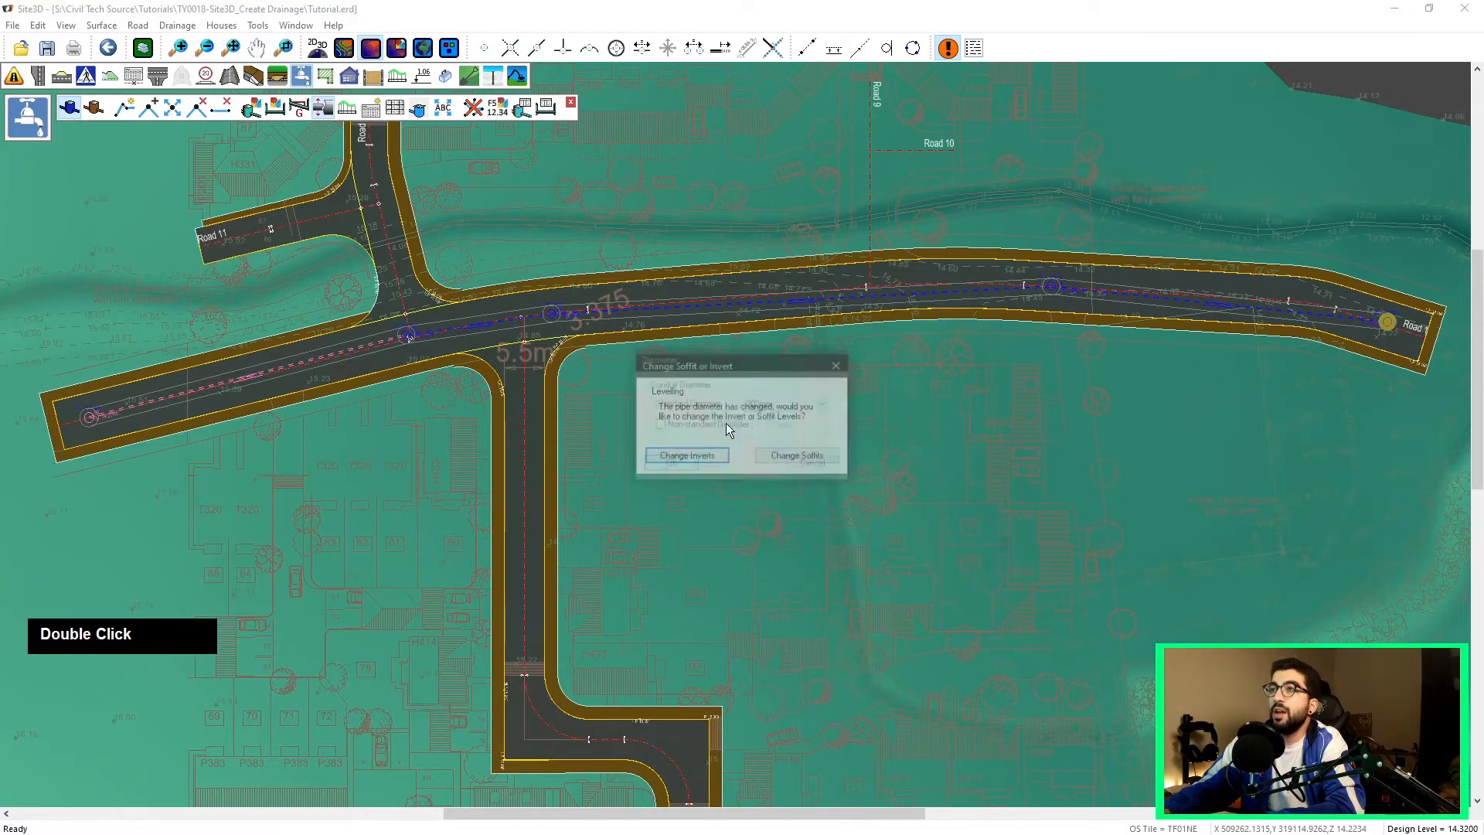
left_click(781, 456)
Step: Show the long section of the main road drainage run
scroll(767, 334, "down", 2)
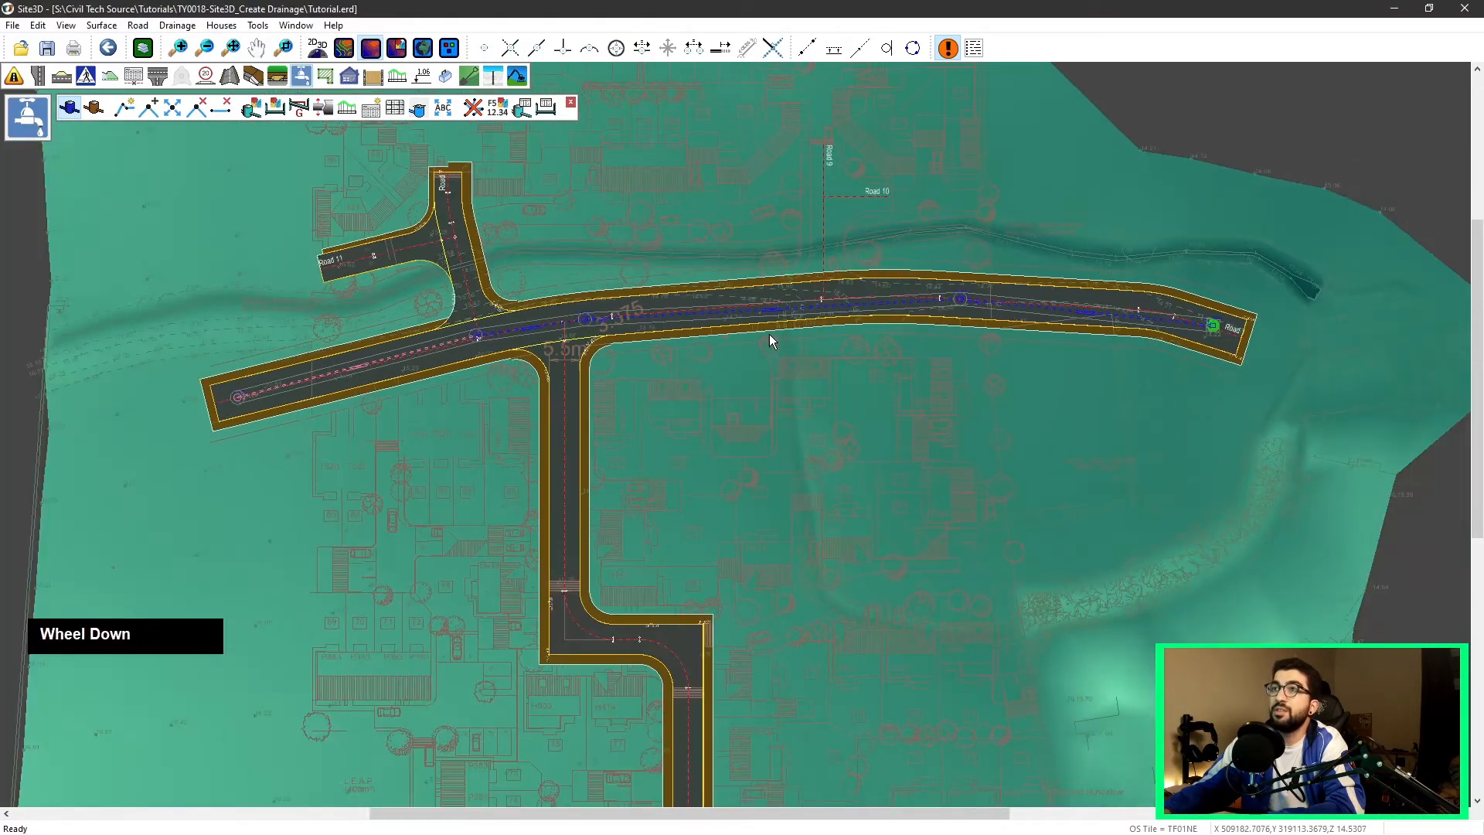
middle_click(559, 211)
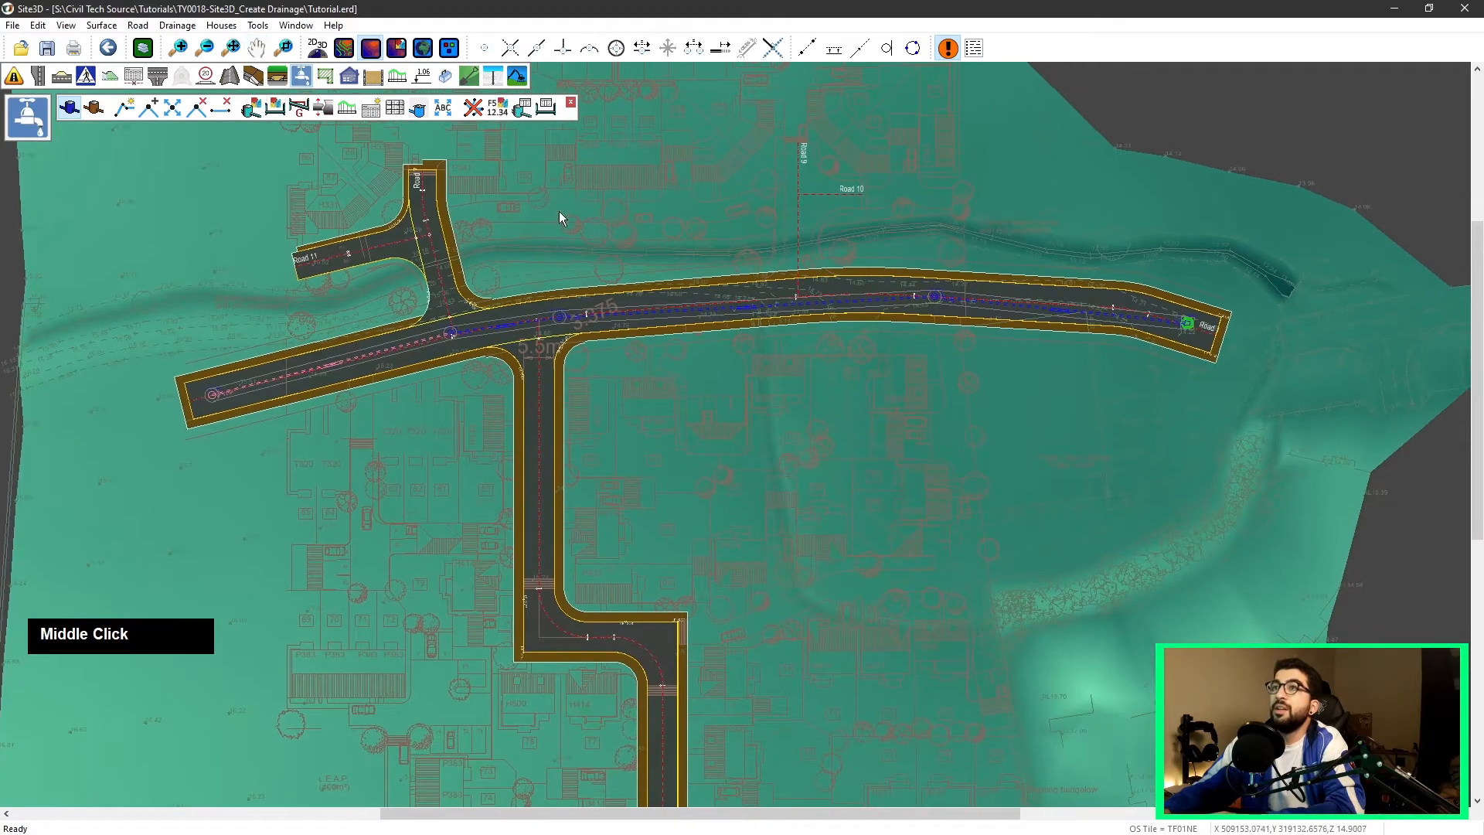
left_click(349, 111)
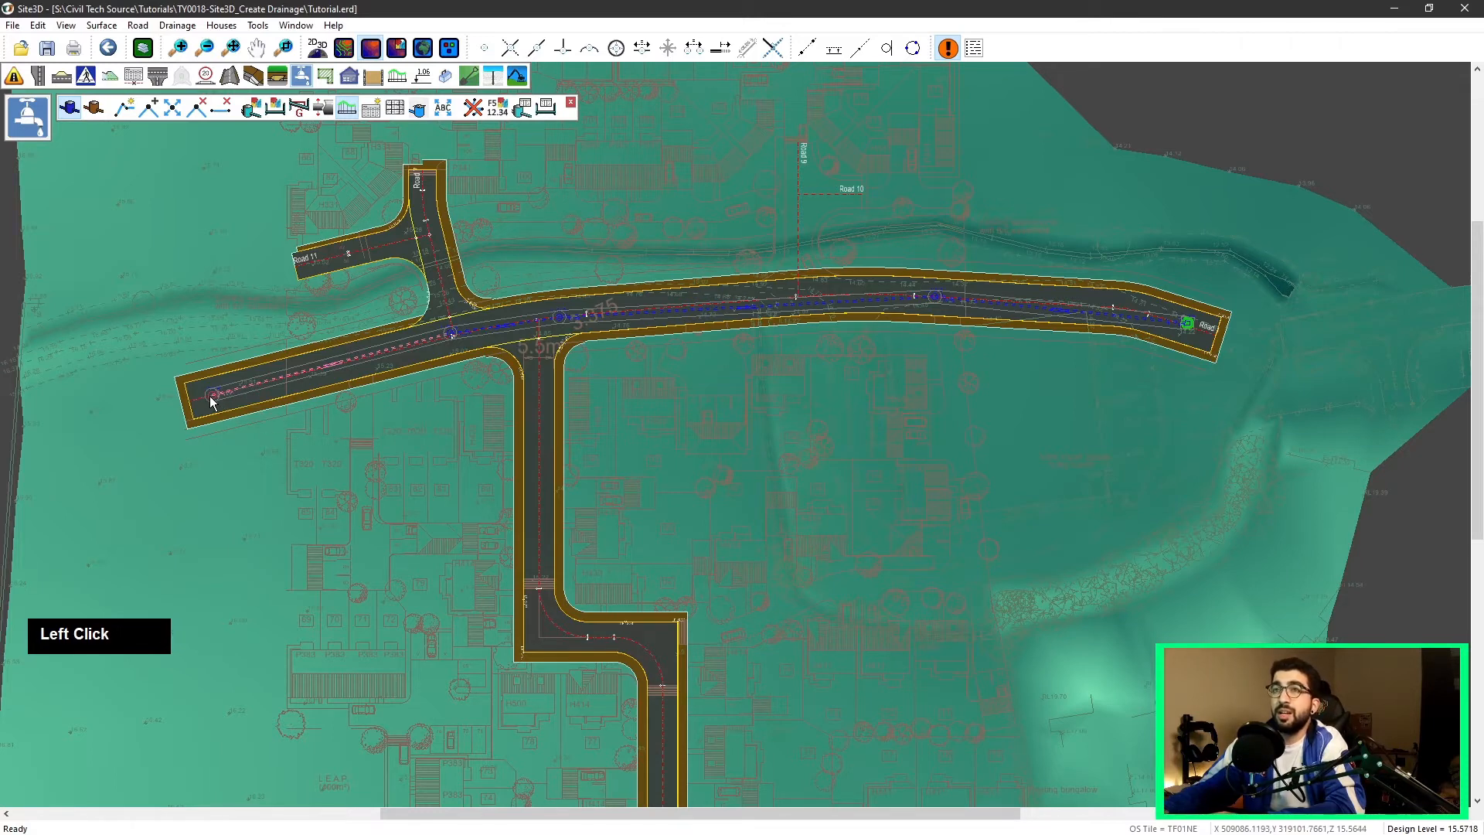
left_click(1180, 322)
Step: Zoom and pan through the long section to examine the pipes, manholes and levels along the run
scroll(543, 450, "up", 2)
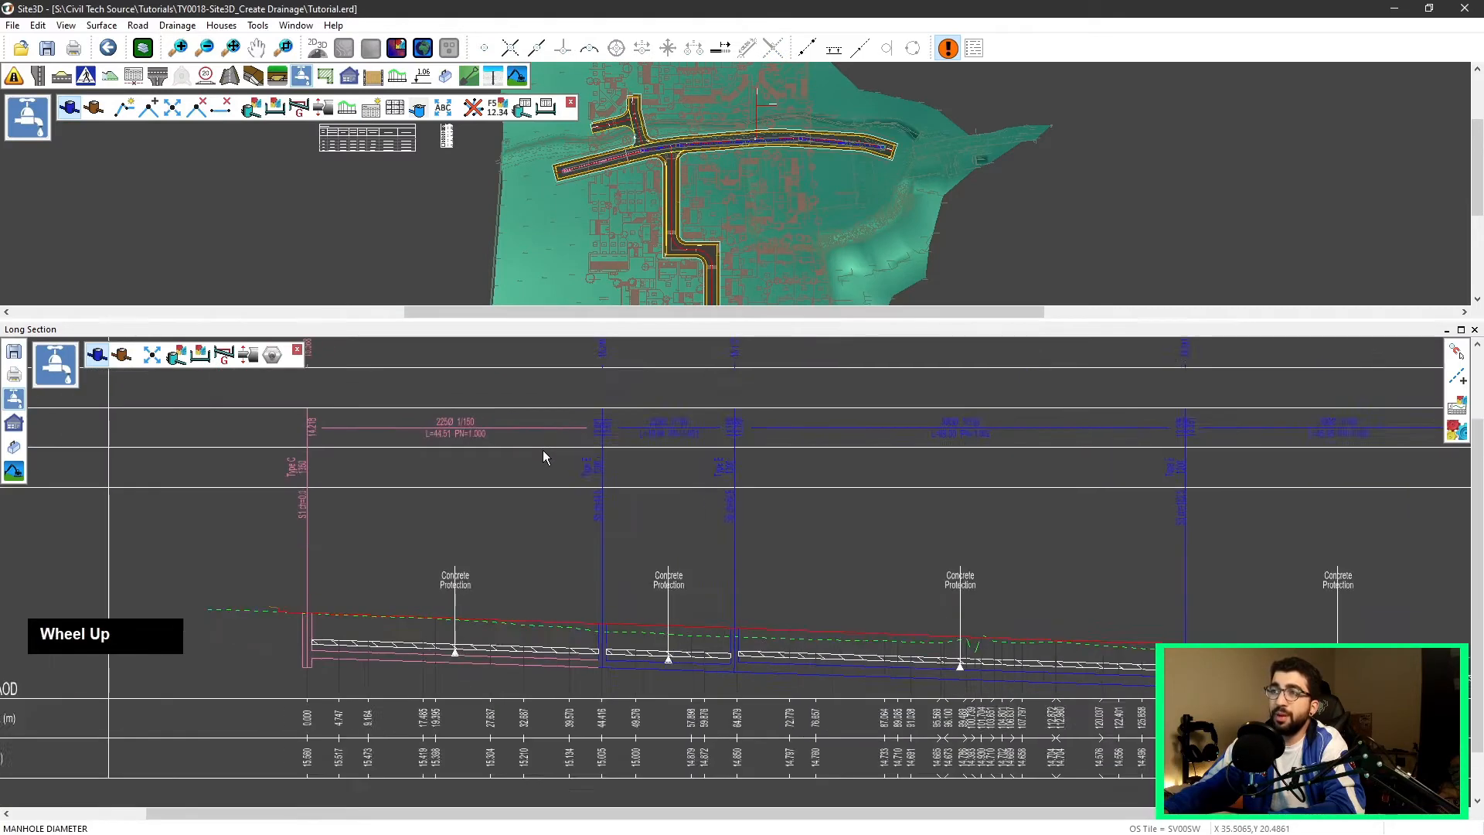
scroll(677, 452, "down", 1)
scroll(677, 449, "down", 3)
middle_click_drag(804, 452, 773, 510)
scroll(773, 510, "up", 2)
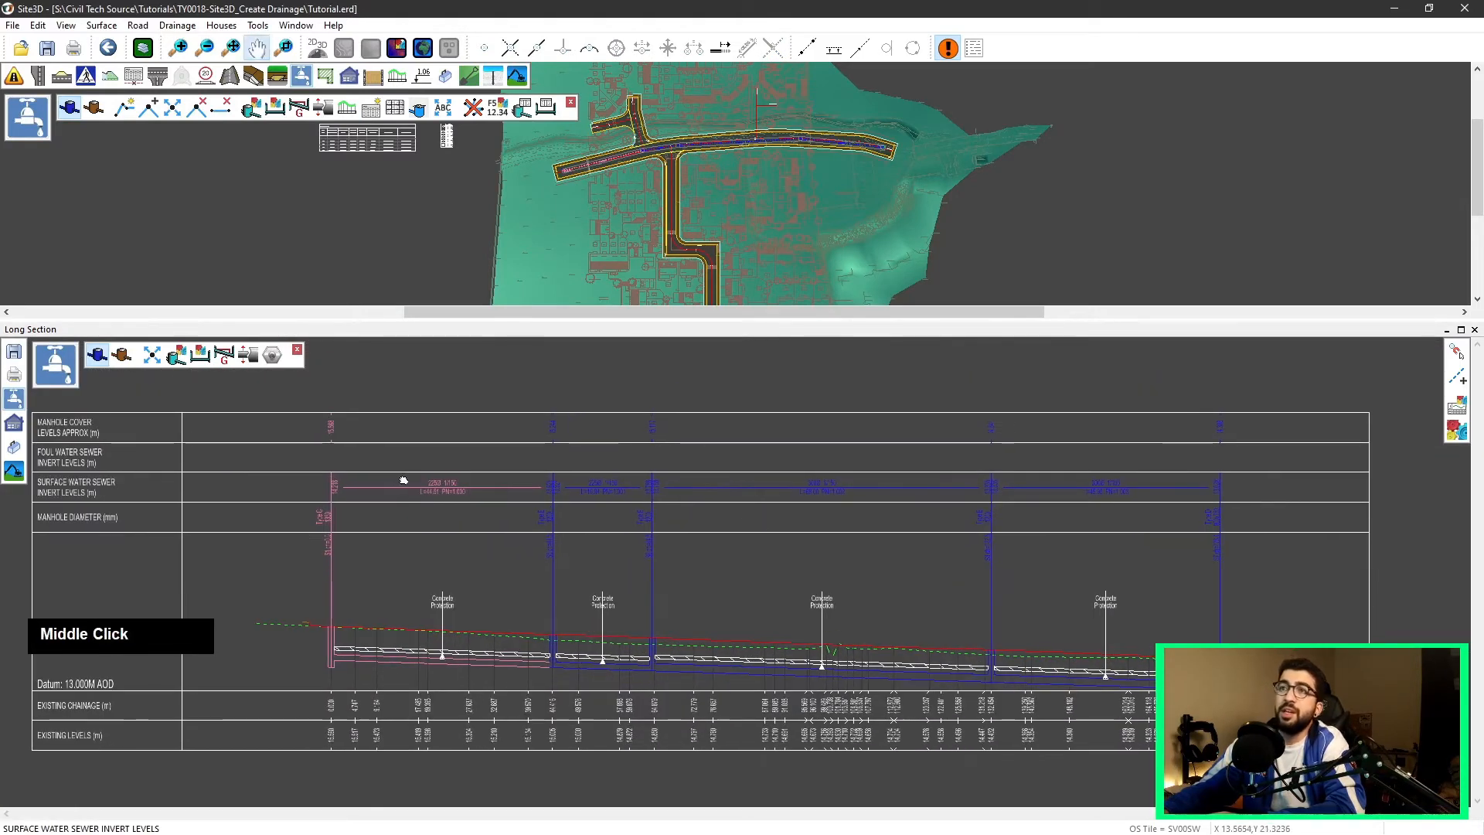
middle_click_drag(397, 483, 470, 473)
scroll(225, 473, "up", 1)
scroll(225, 473, "down", 1)
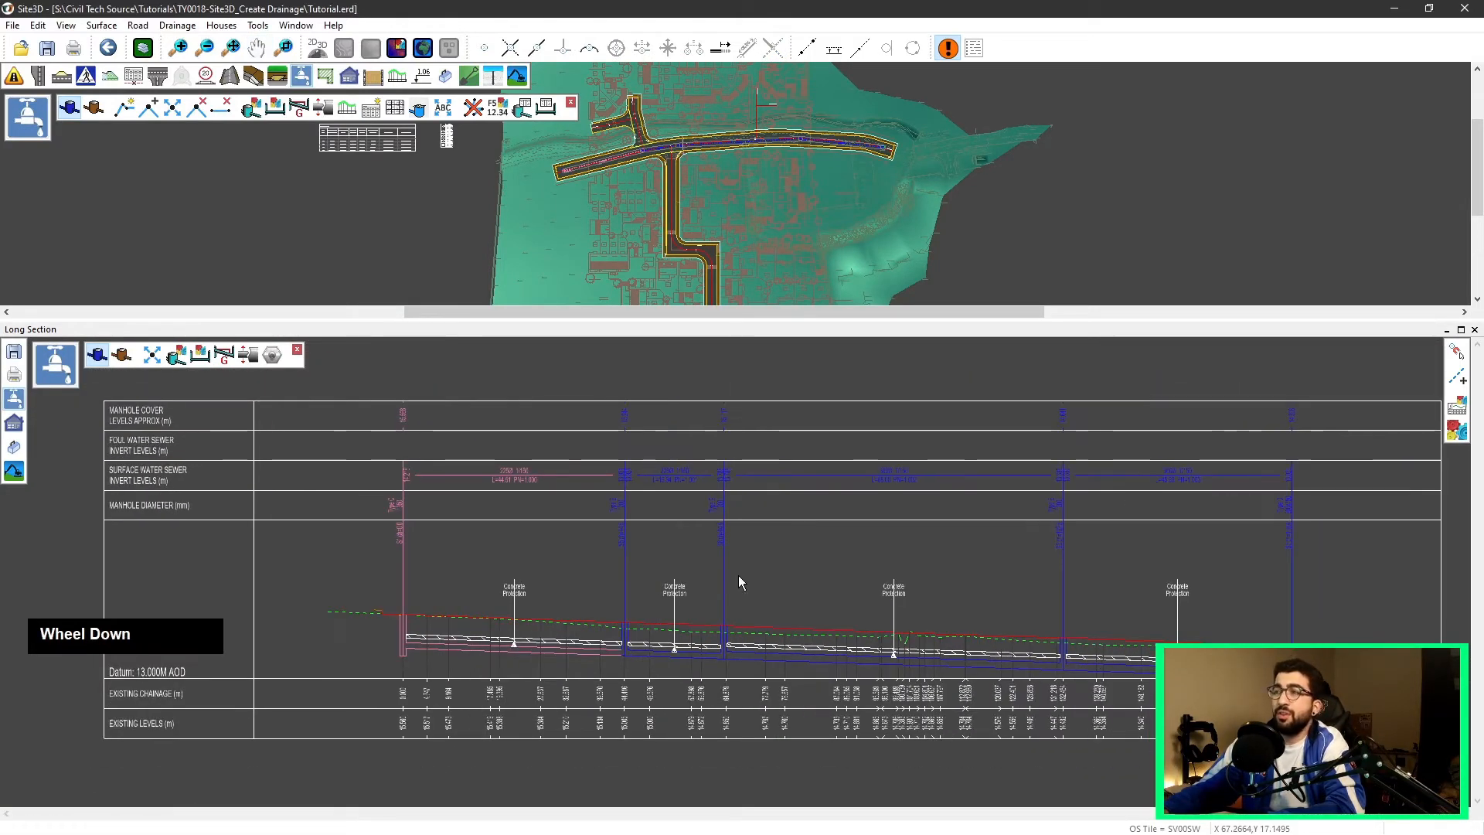
scroll(734, 576, "up", 3)
middle_click_drag(600, 610, 778, 612)
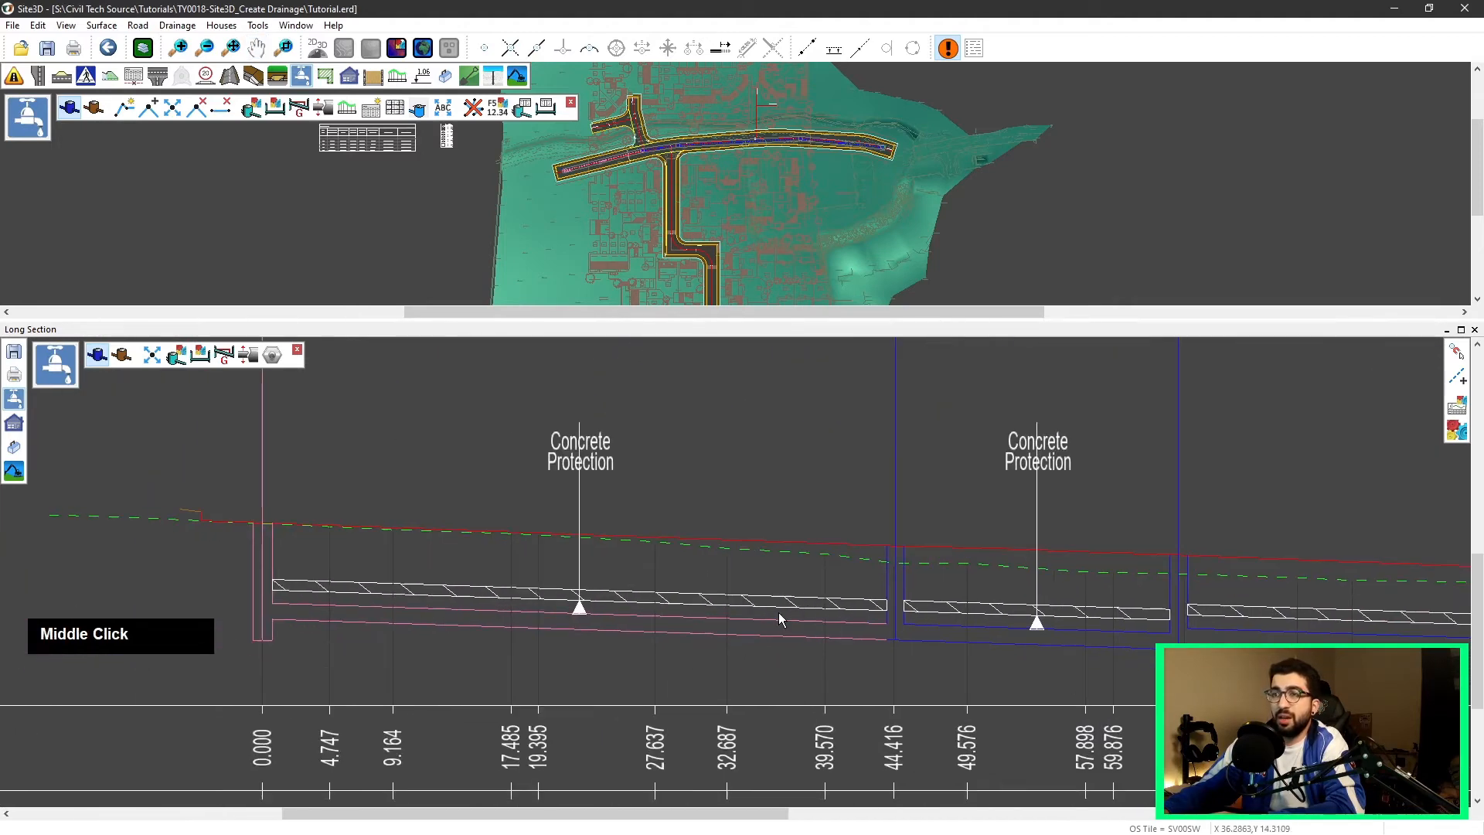
scroll(576, 442, "up", 1)
scroll(568, 429, "up", 2)
scroll(549, 410, "down", 2)
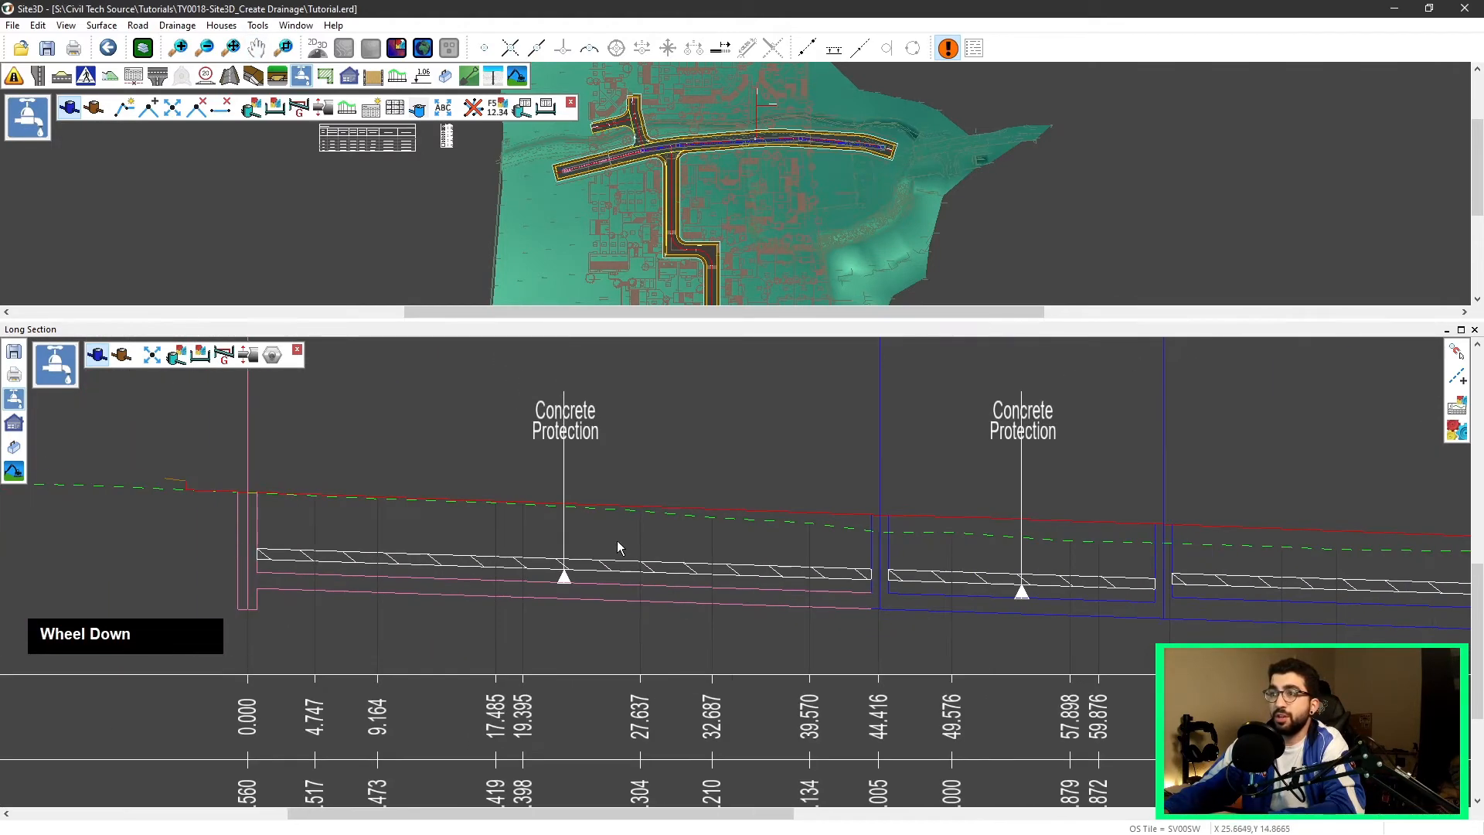
middle_click_drag(984, 549, 779, 531)
scroll(780, 531, "down", 1)
middle_click_drag(1160, 556, 897, 516)
scroll(808, 553, "down", 2)
scroll(636, 554, "down", 2)
middle_click_drag(412, 483, 494, 559)
scroll(469, 545, "down", 2)
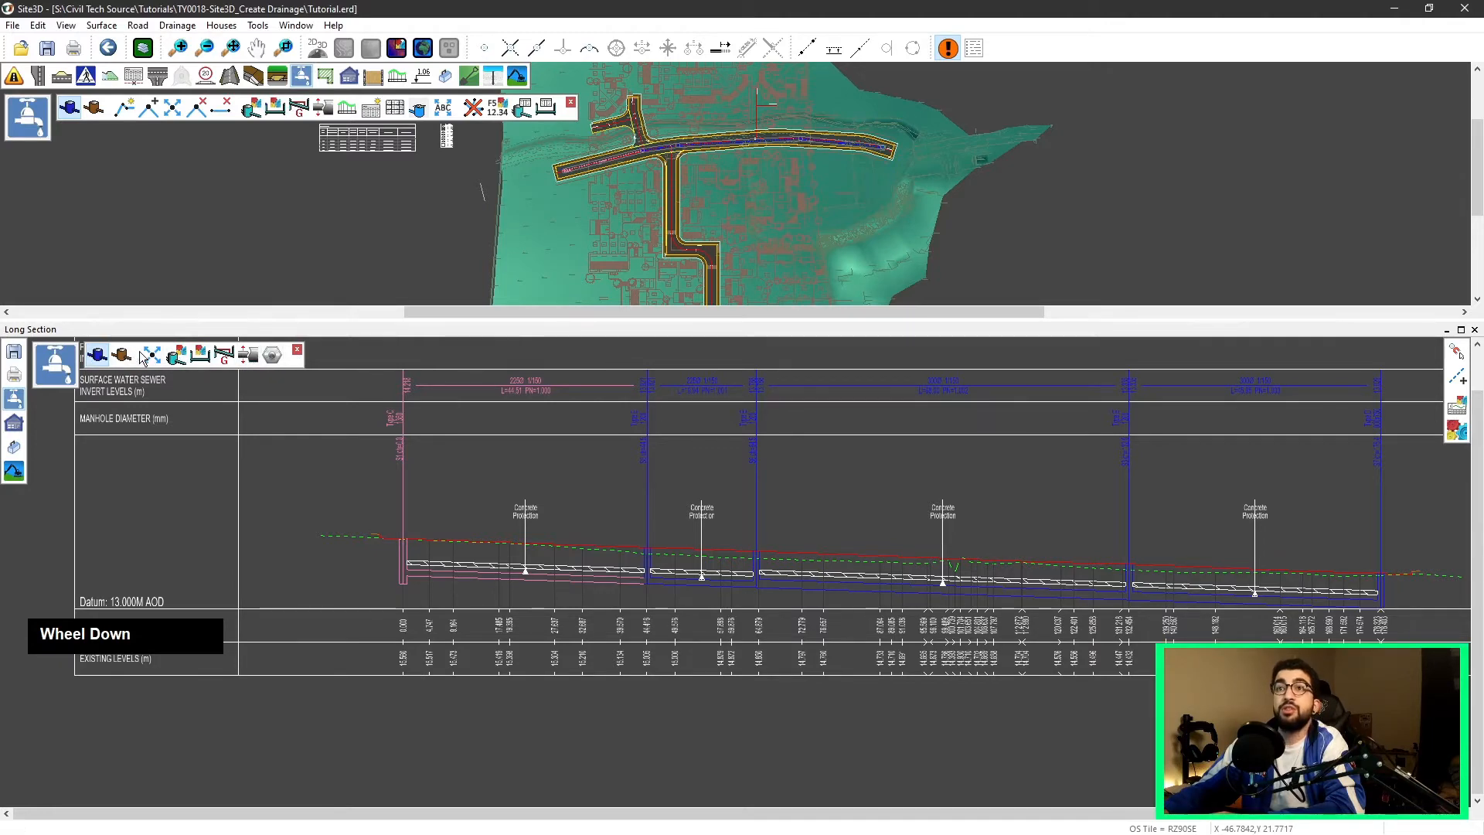
scroll(921, 475, "down", 2)
middle_click(835, 563)
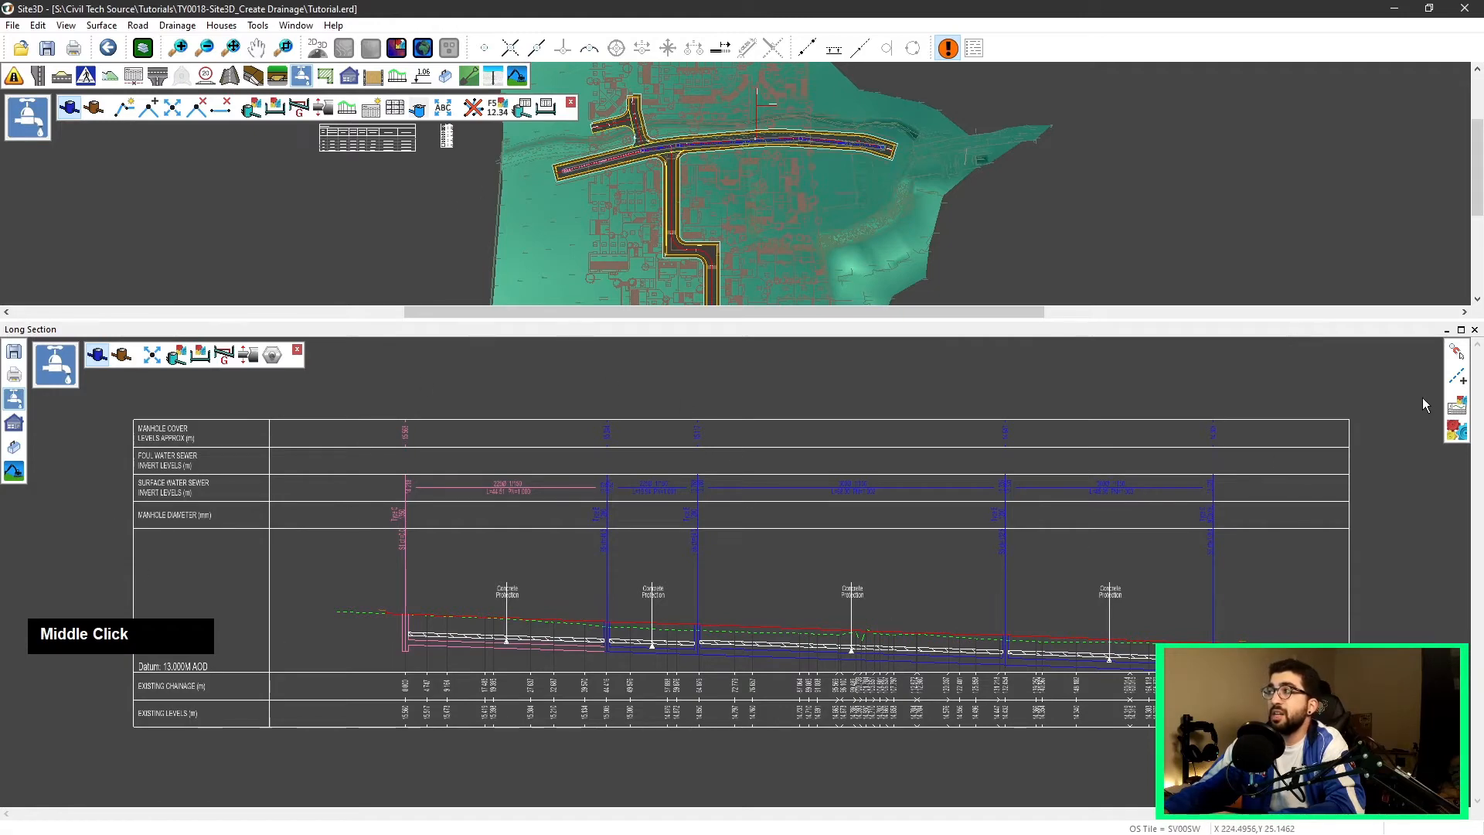
Step: Open the section view display properties and set the background colour to black
left_click(1458, 430)
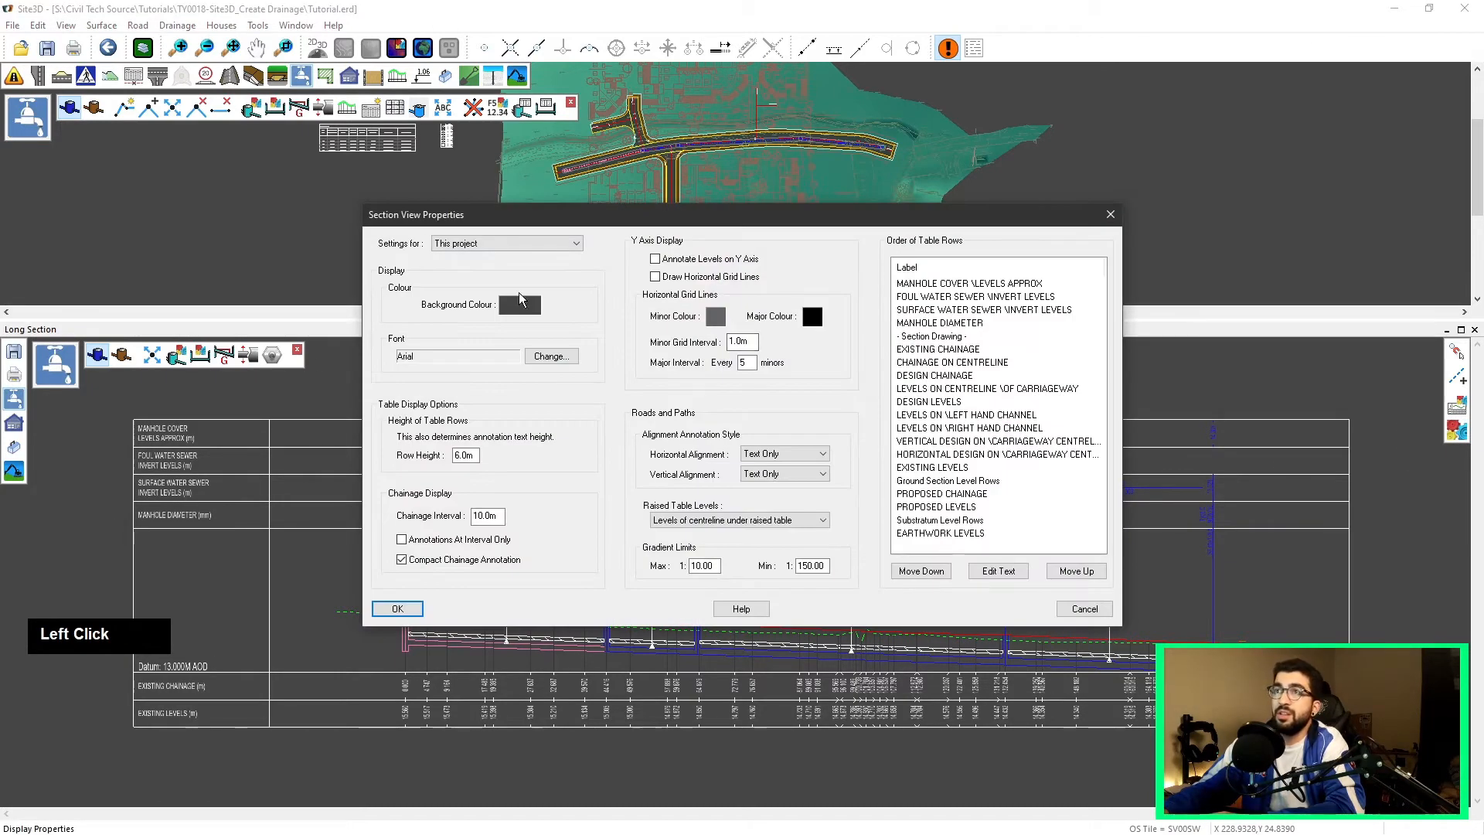
left_click(519, 305)
left_click(811, 422)
left_click(770, 422)
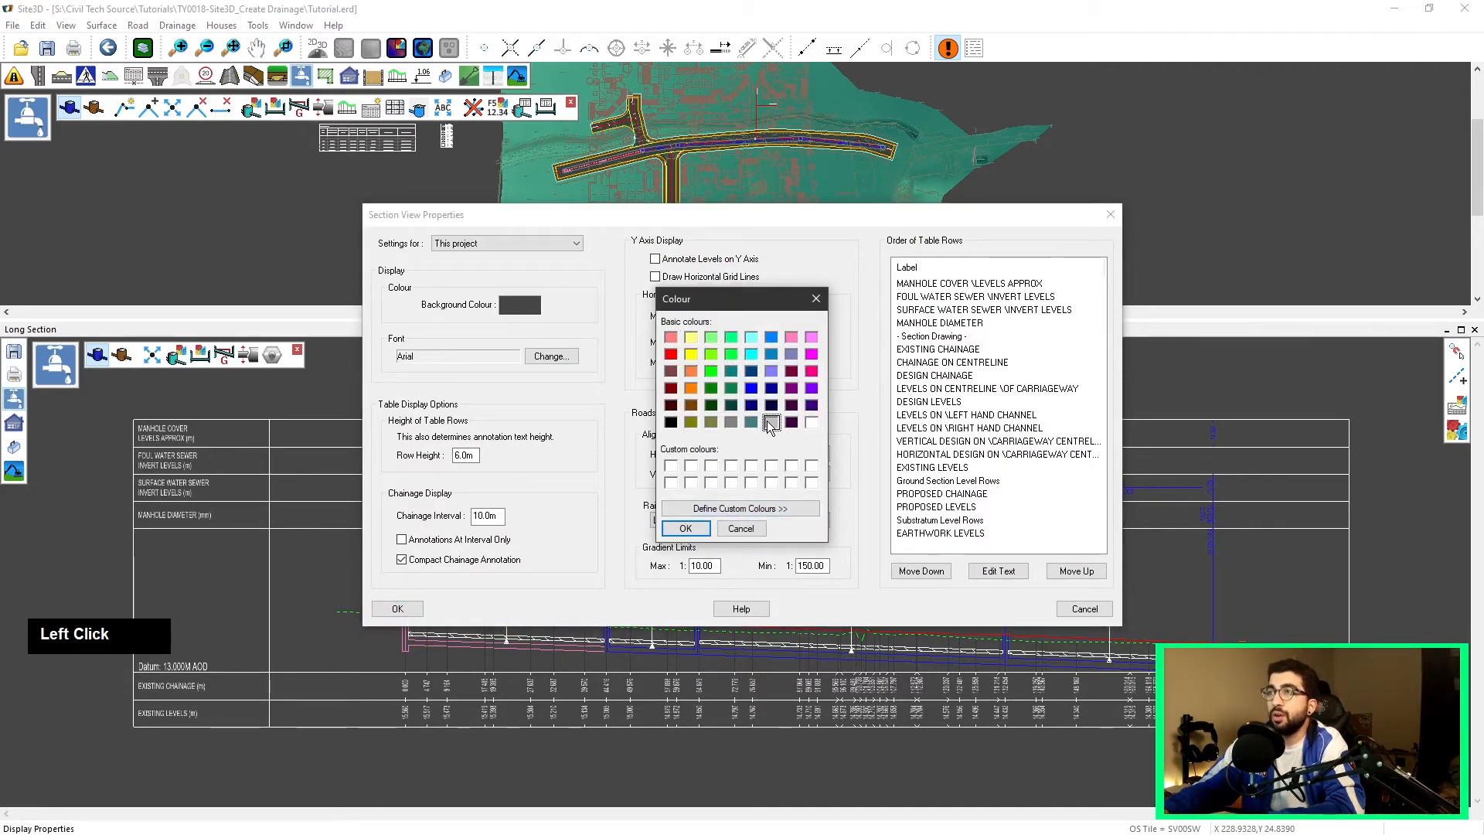
left_click(685, 529)
left_click(716, 317)
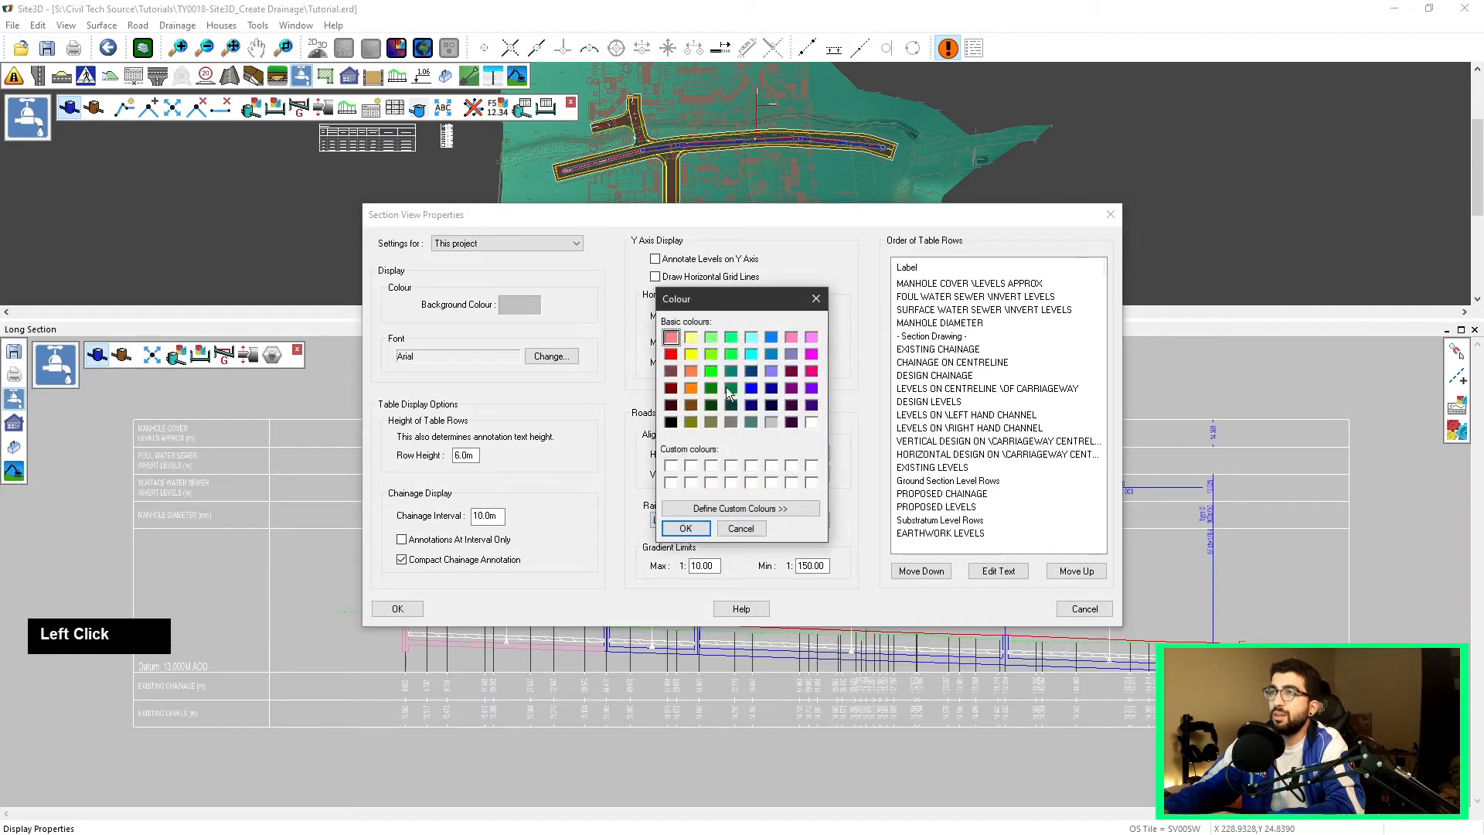
left_click(741, 529)
left_click(534, 308)
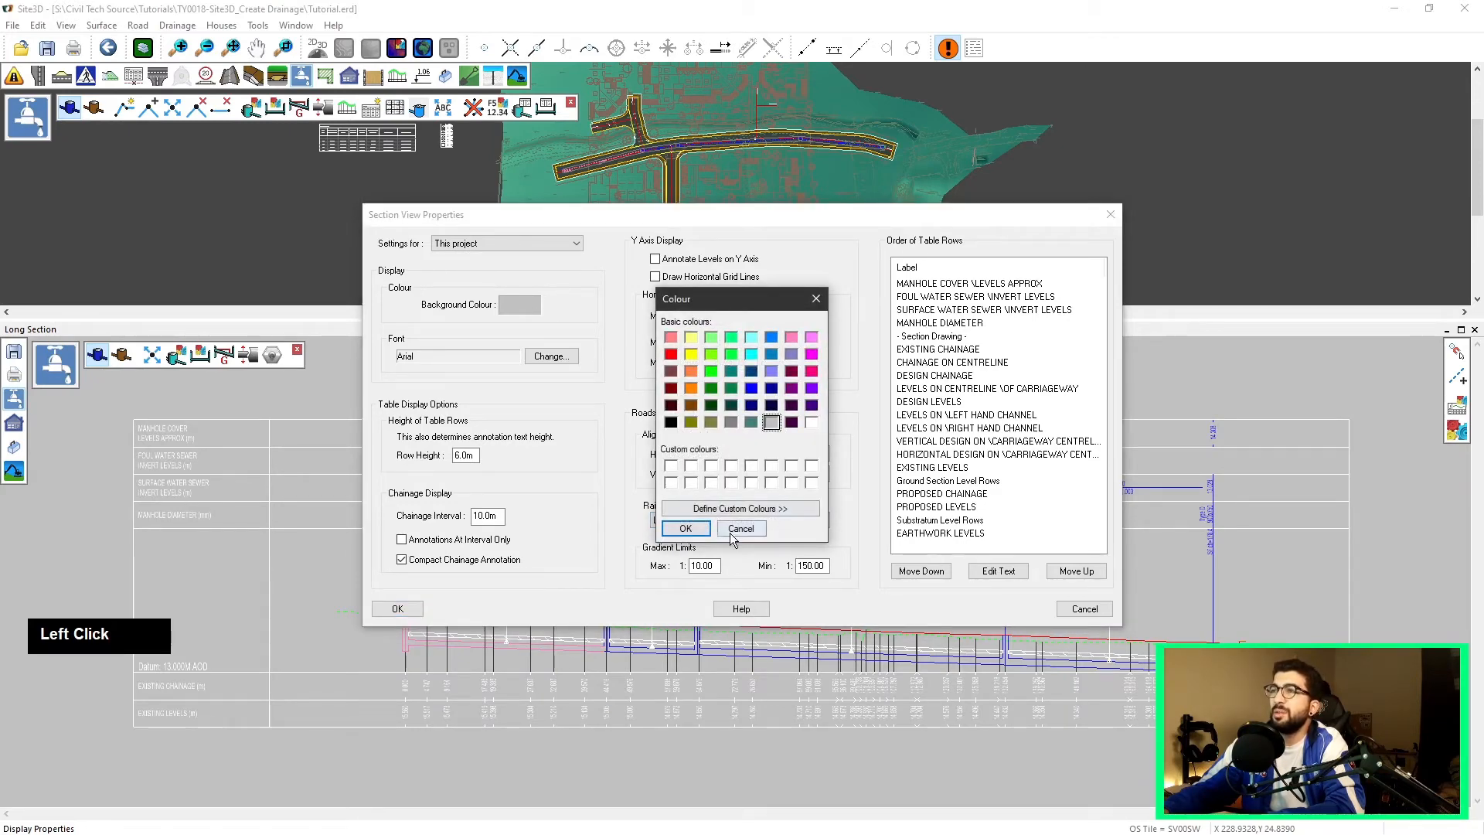
left_click(671, 422)
left_click(740, 509)
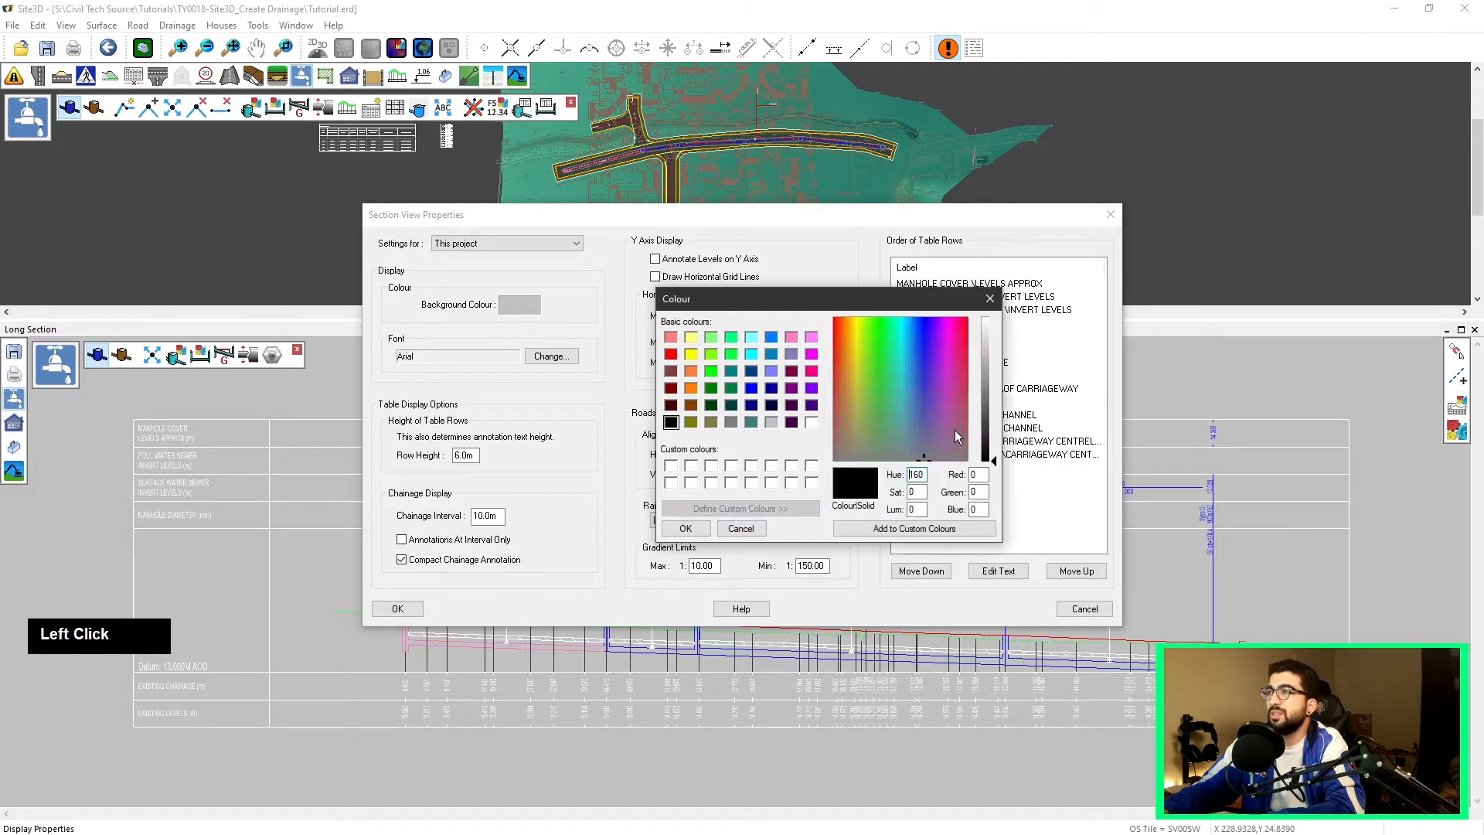
left_click(686, 529)
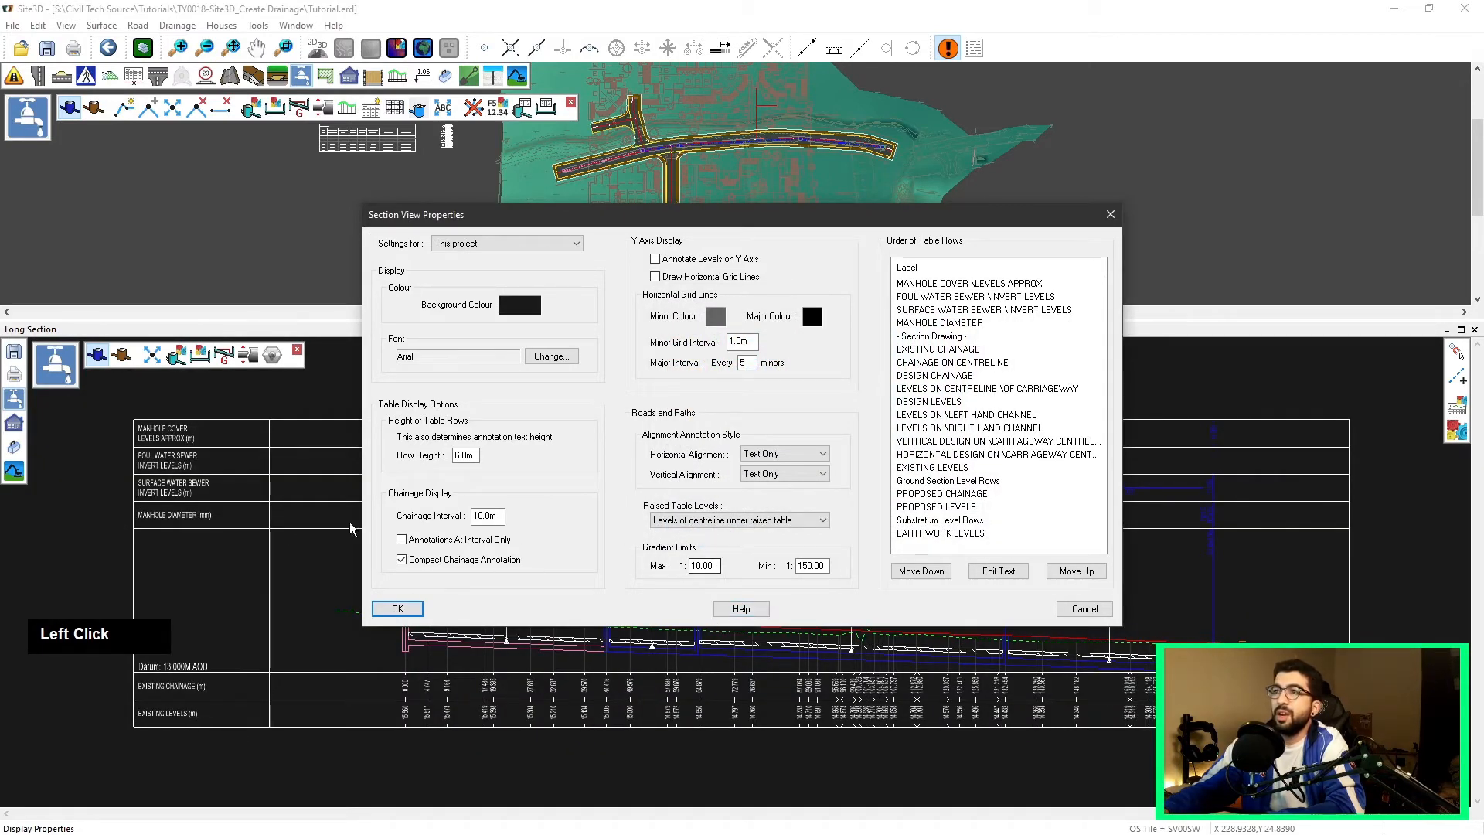
Step: Set the chainage interval to 1.0 m and apply the section view properties
left_click_drag(499, 515, 421, 515)
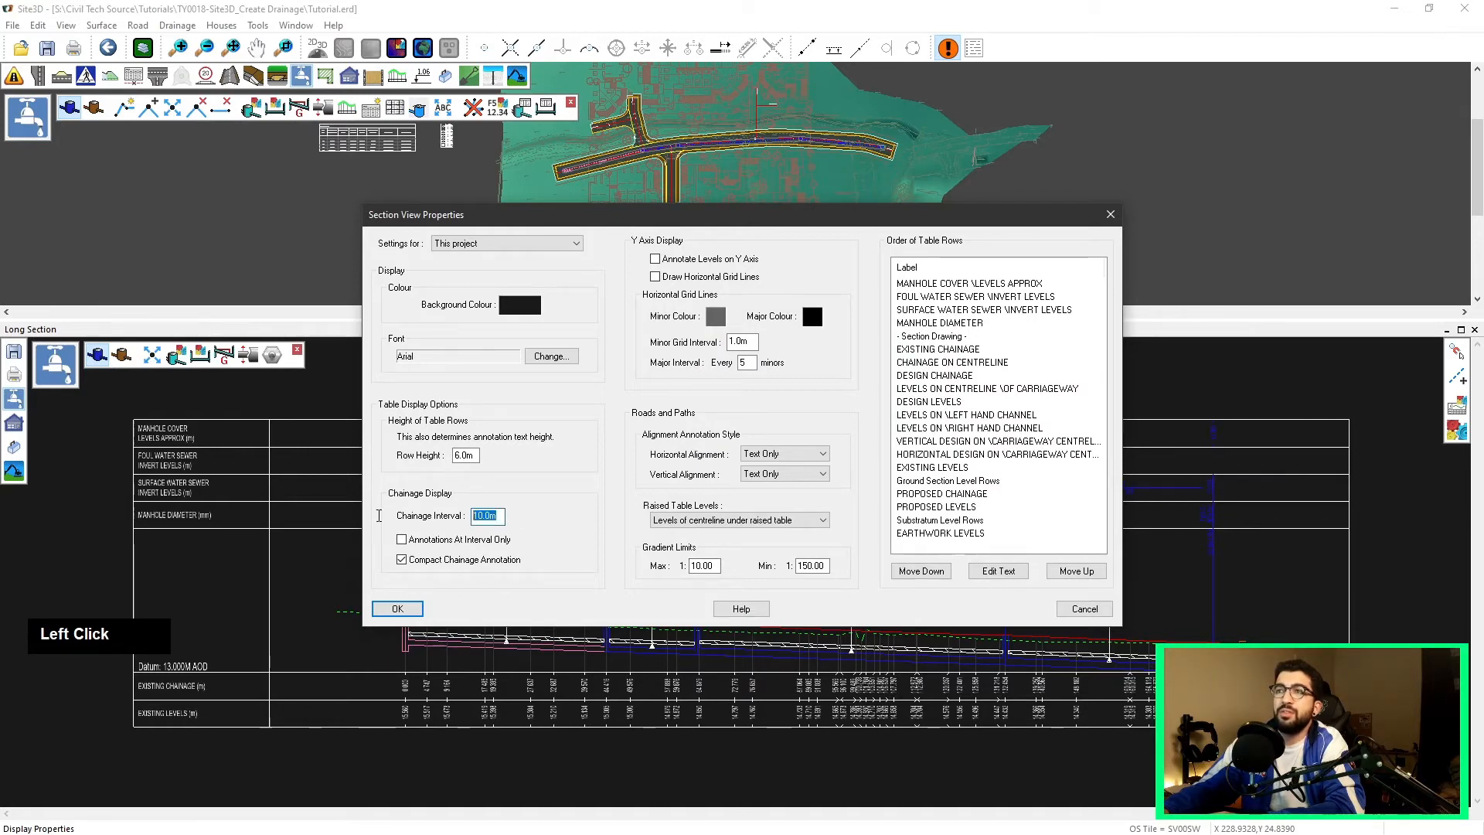
type("1")
left_click(416, 610)
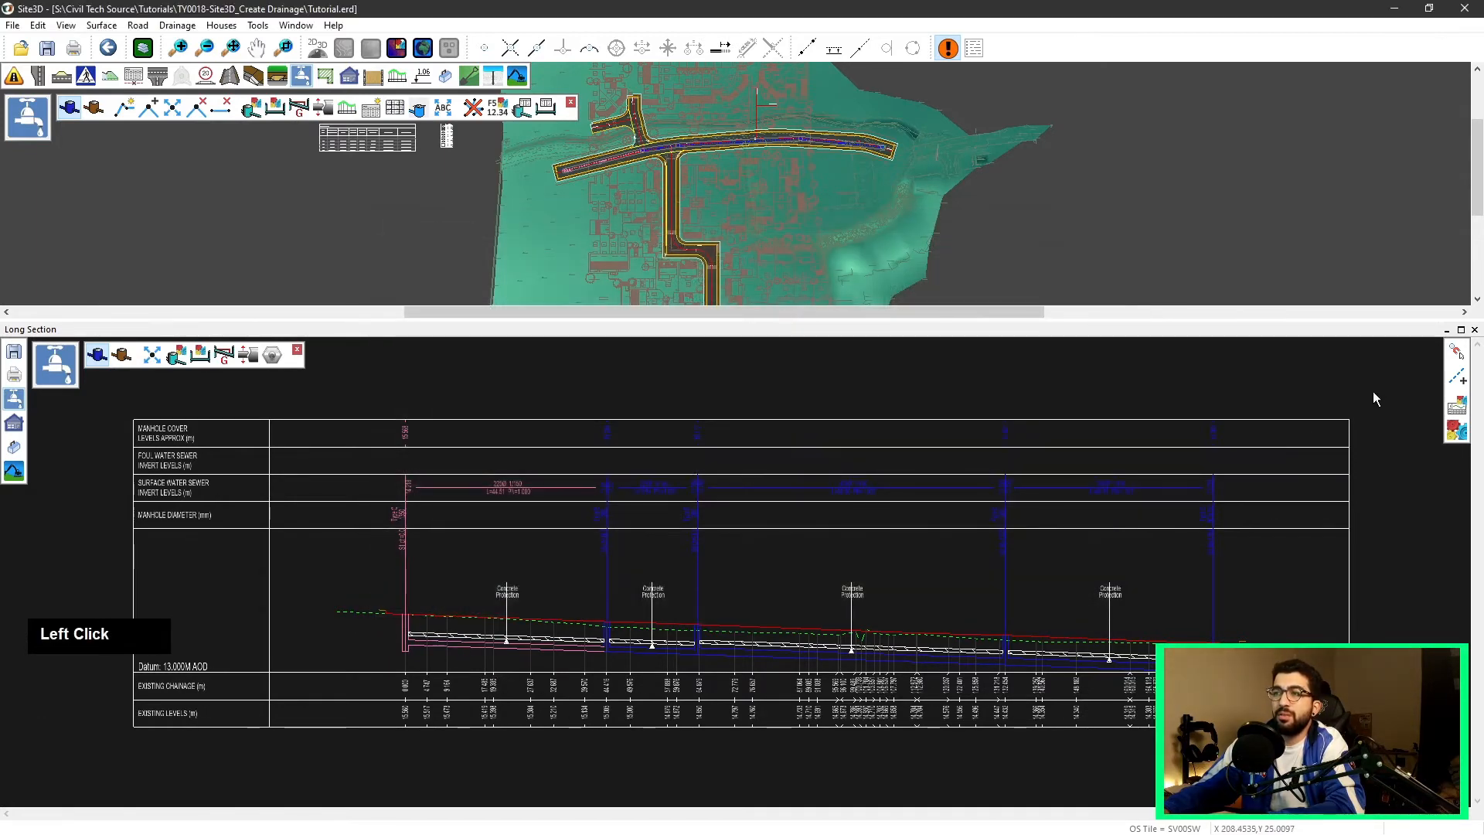
Step: Set the chainage interval to 20 m and apply the section view properties
left_click(1457, 429)
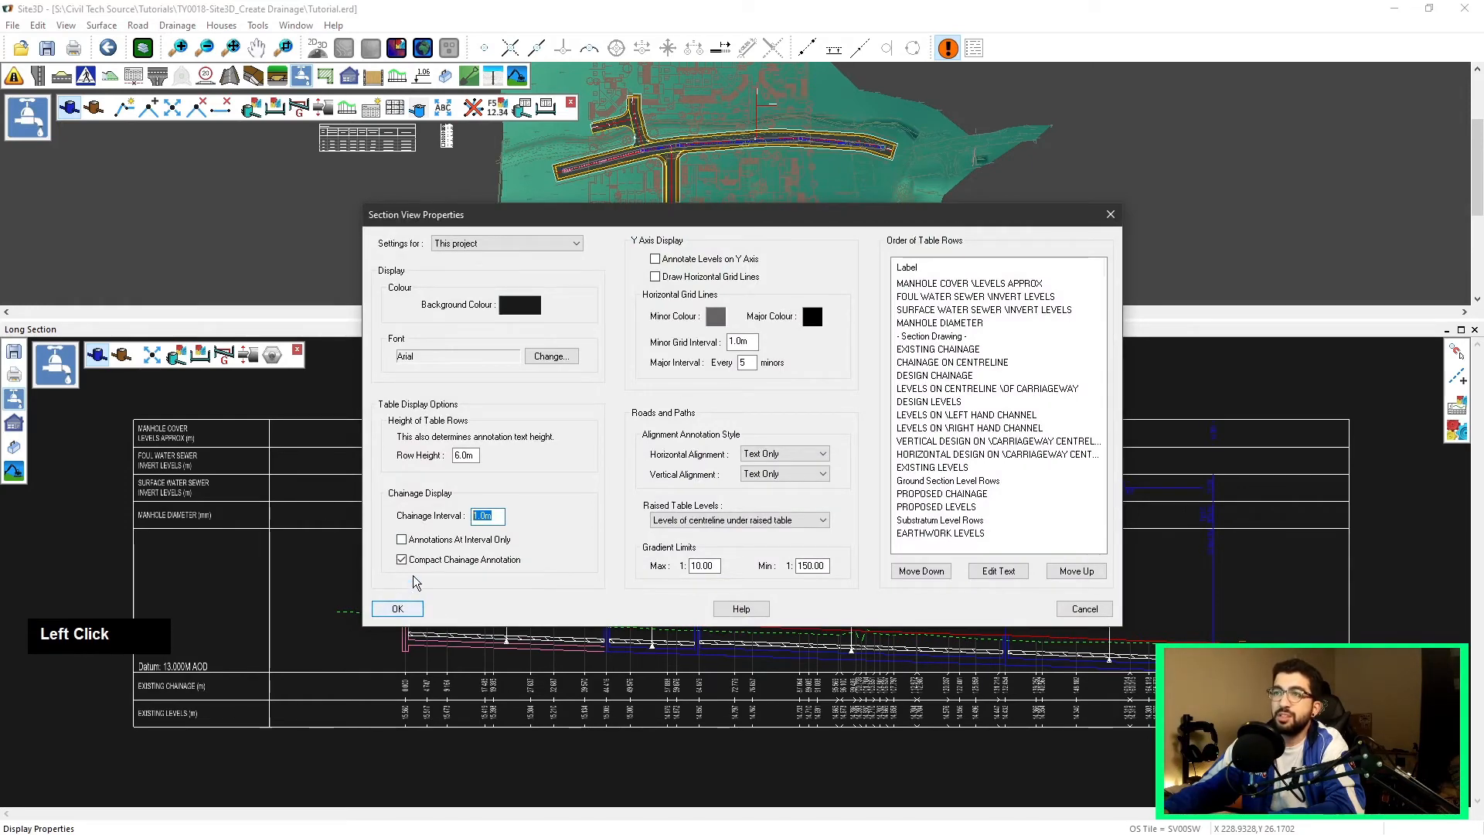
left_click(410, 607)
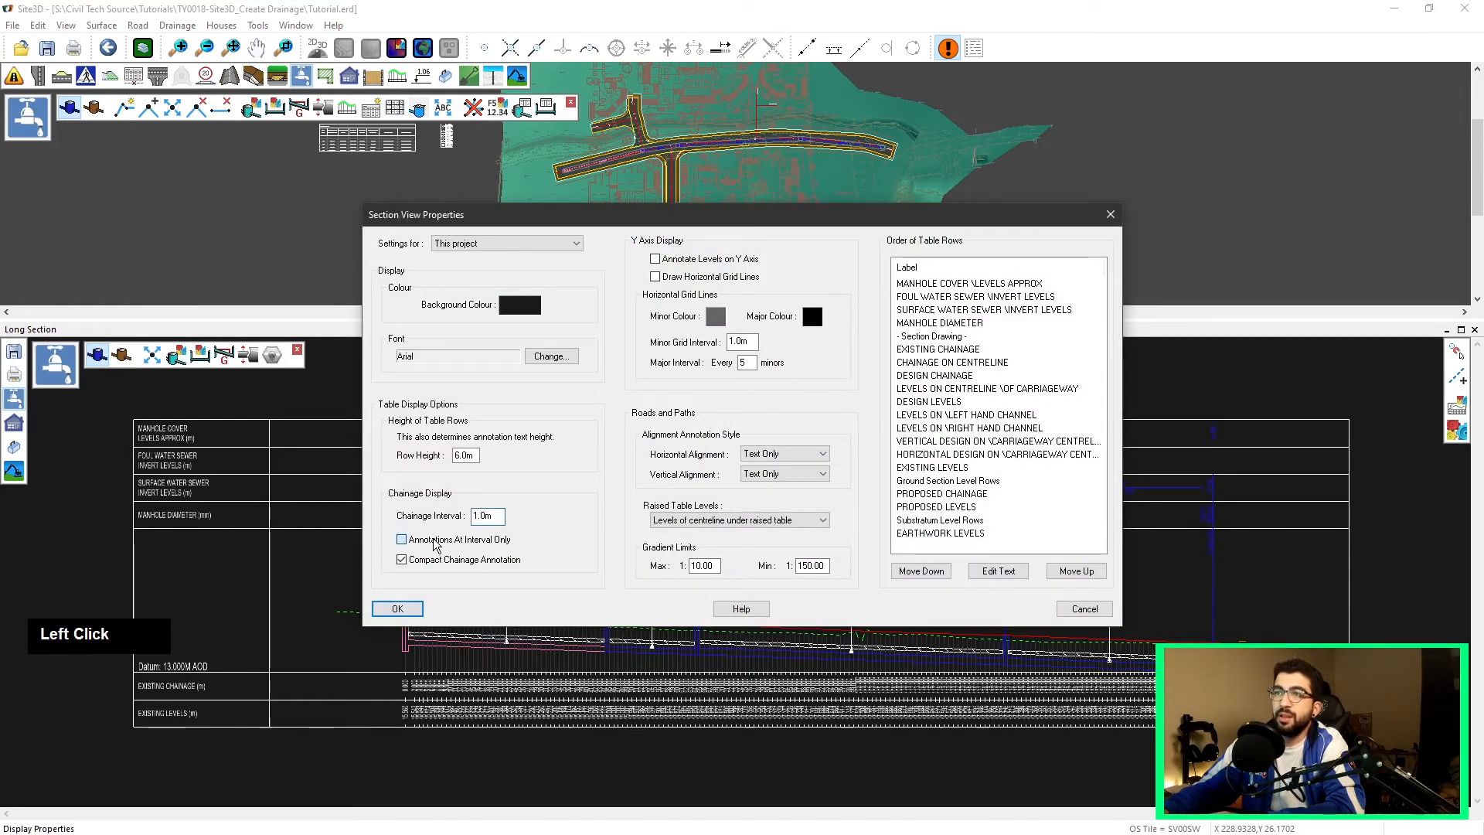
left_click(434, 544)
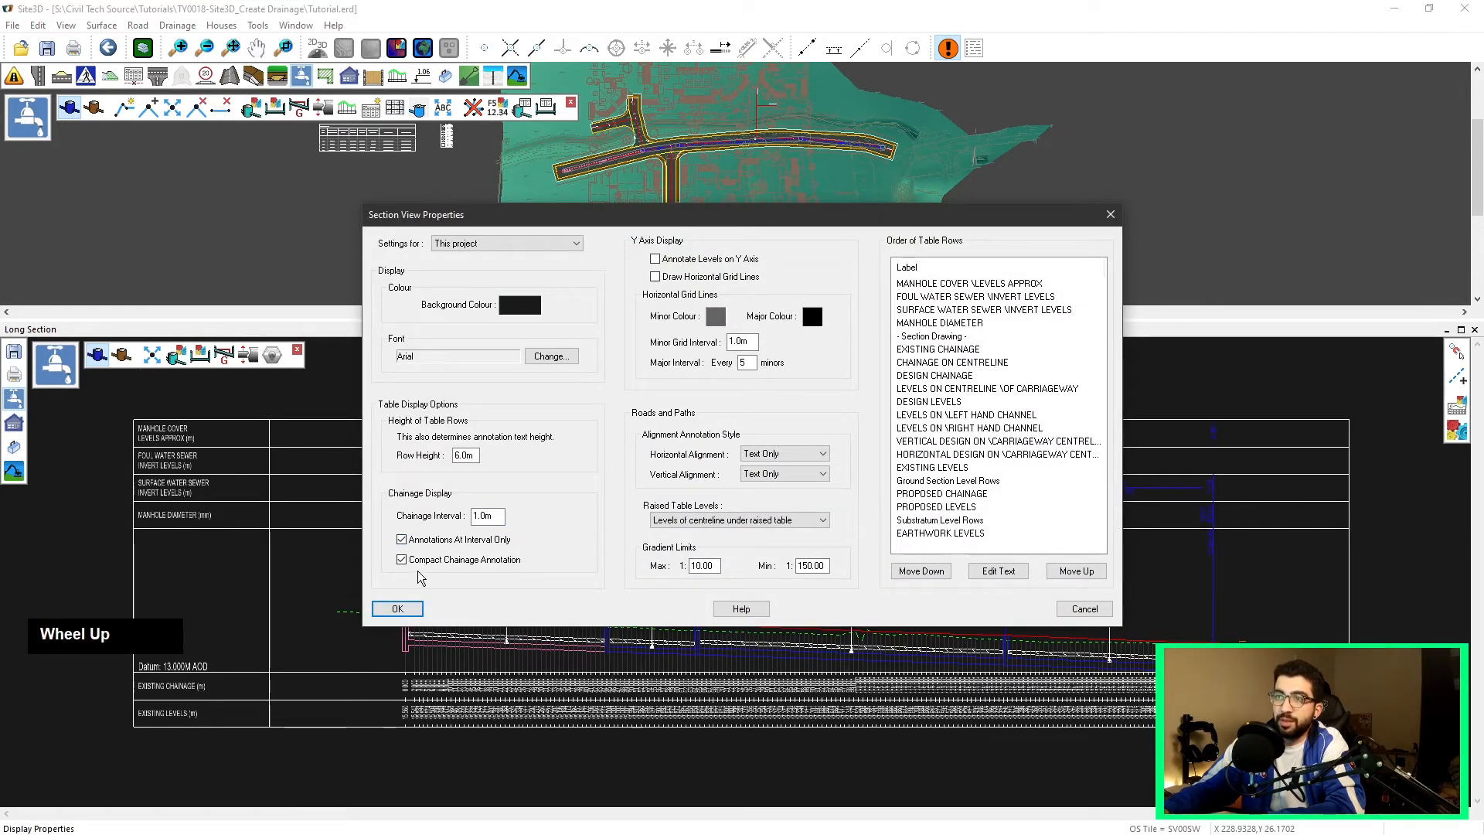
left_click(495, 516)
type("10")
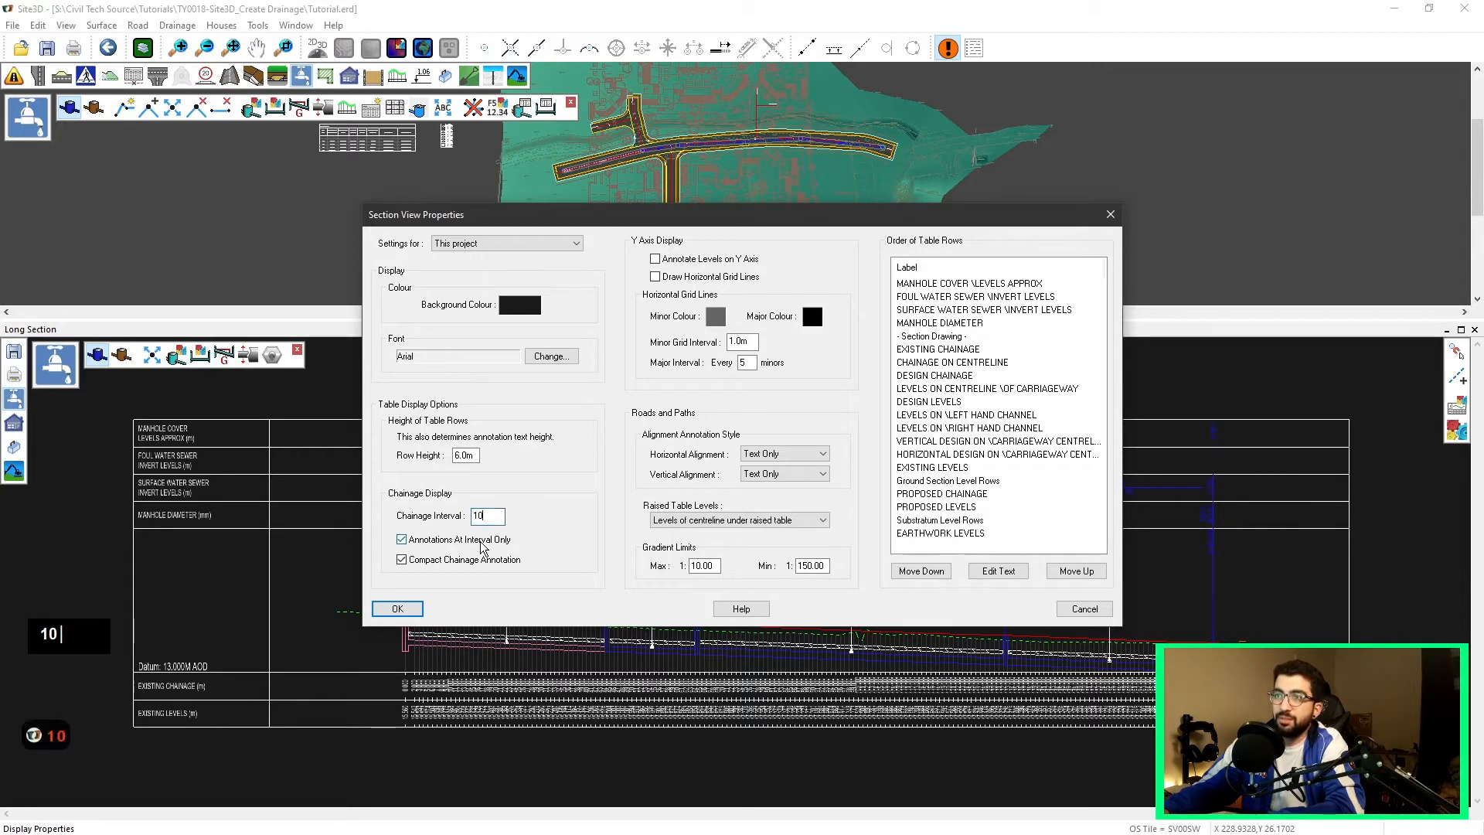
double_click(478, 519)
type("20")
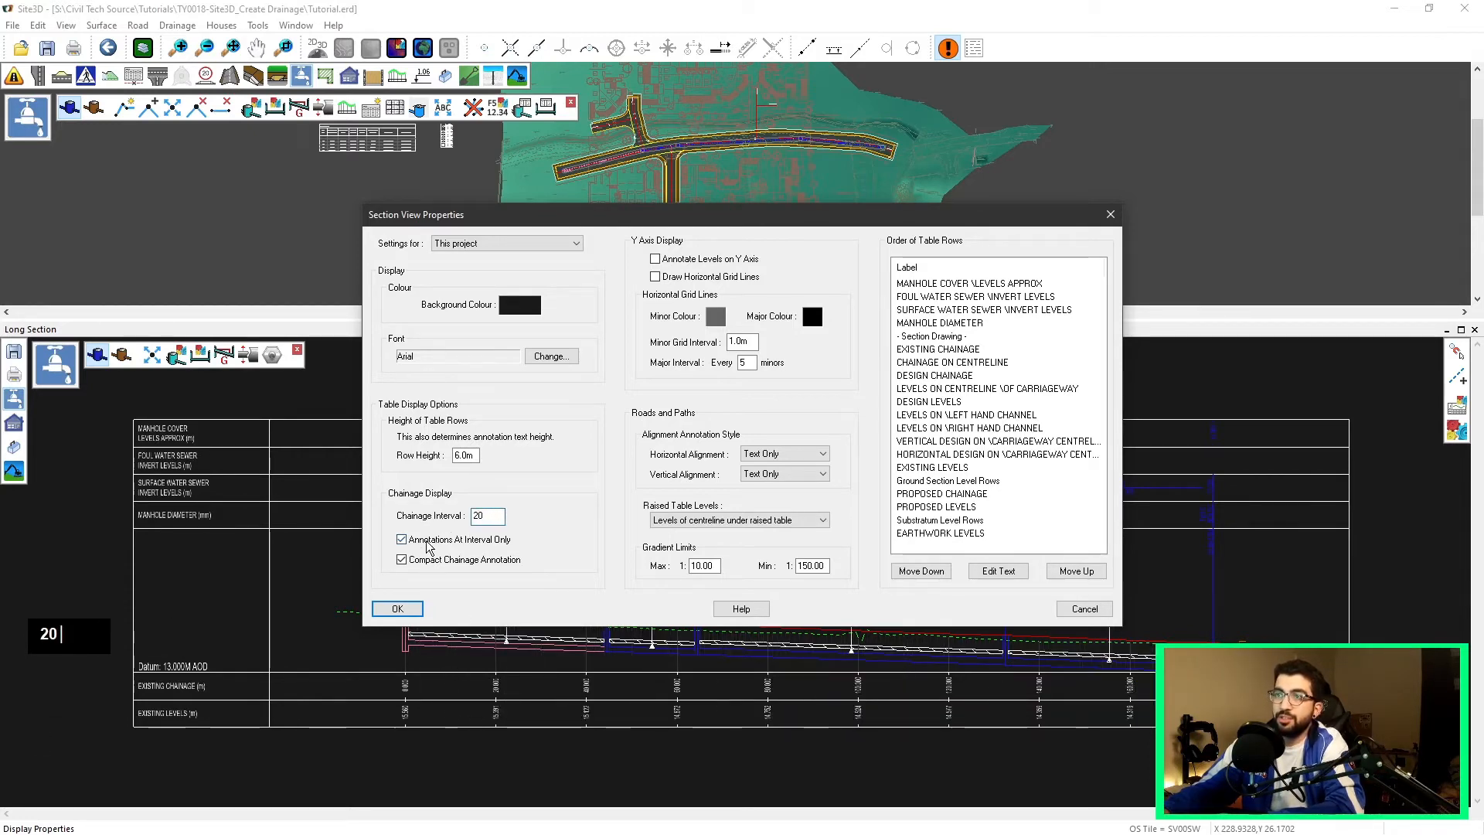
left_click(426, 544)
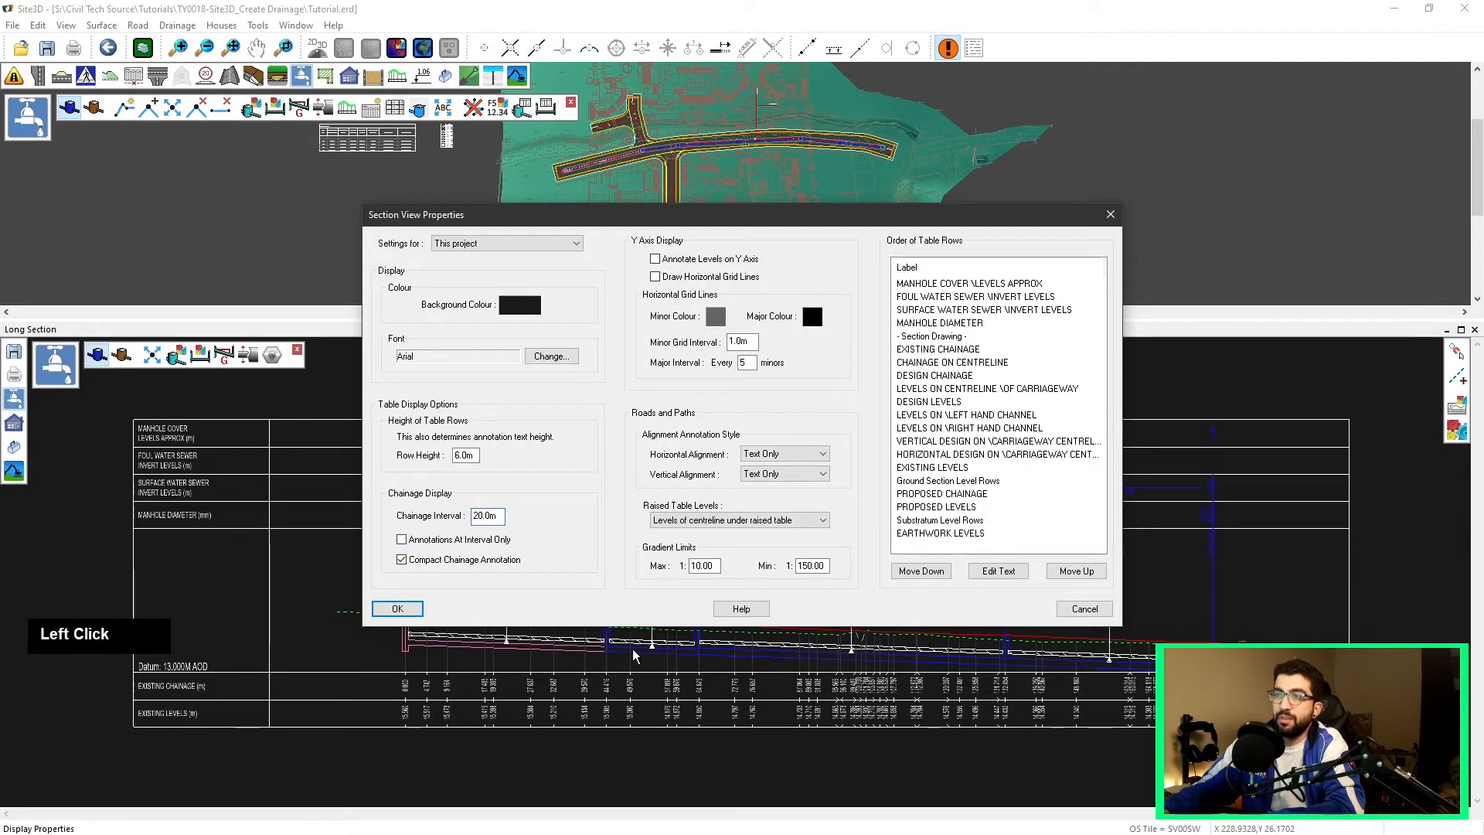
left_click(398, 609)
Step: Open the section properties to review display items and table rows, then cancel
scroll(505, 606, "up", 5)
scroll(544, 655, "down", 4)
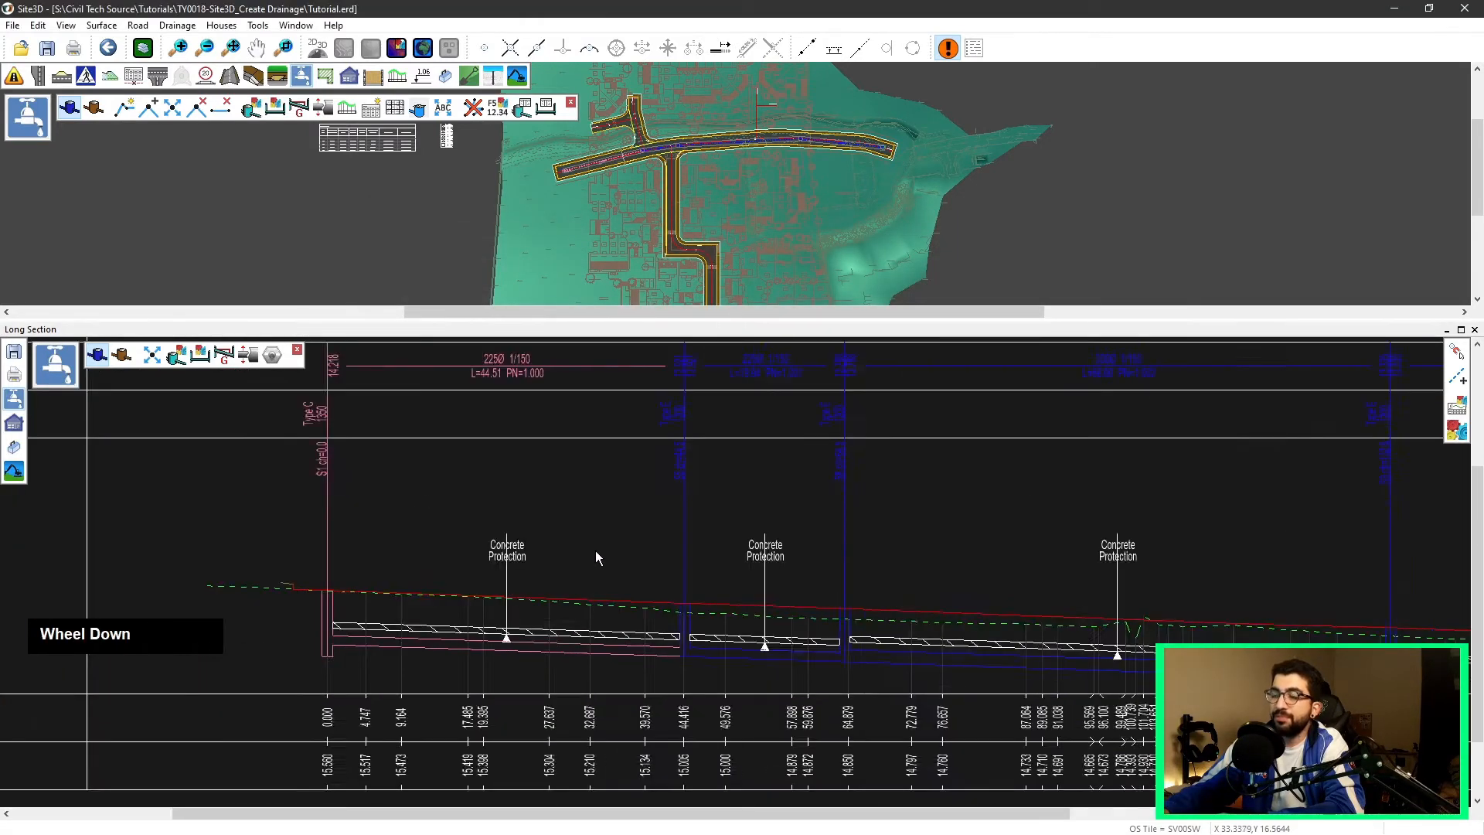
middle_click_drag(597, 547, 611, 512)
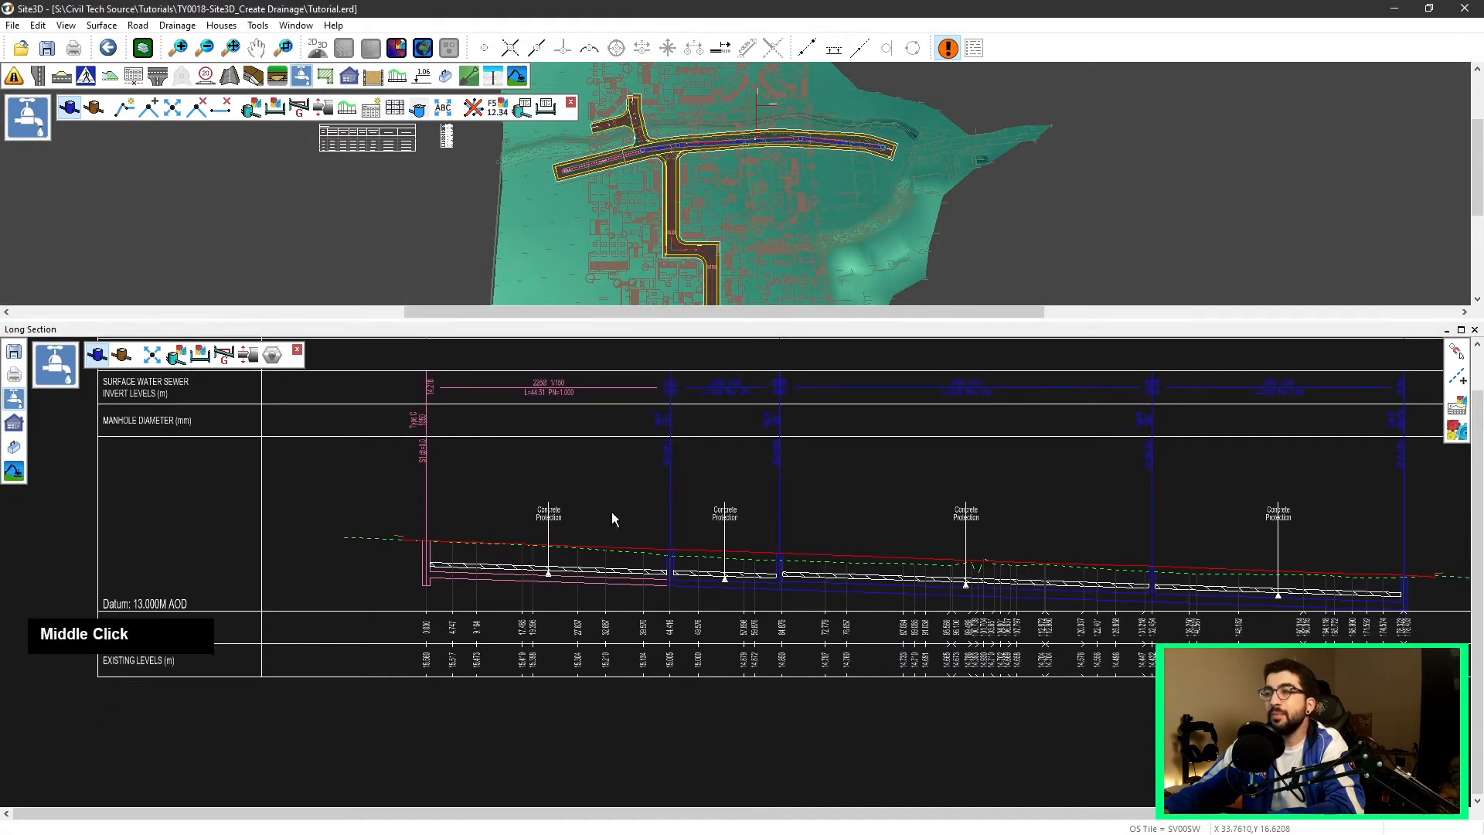
left_click(1453, 429)
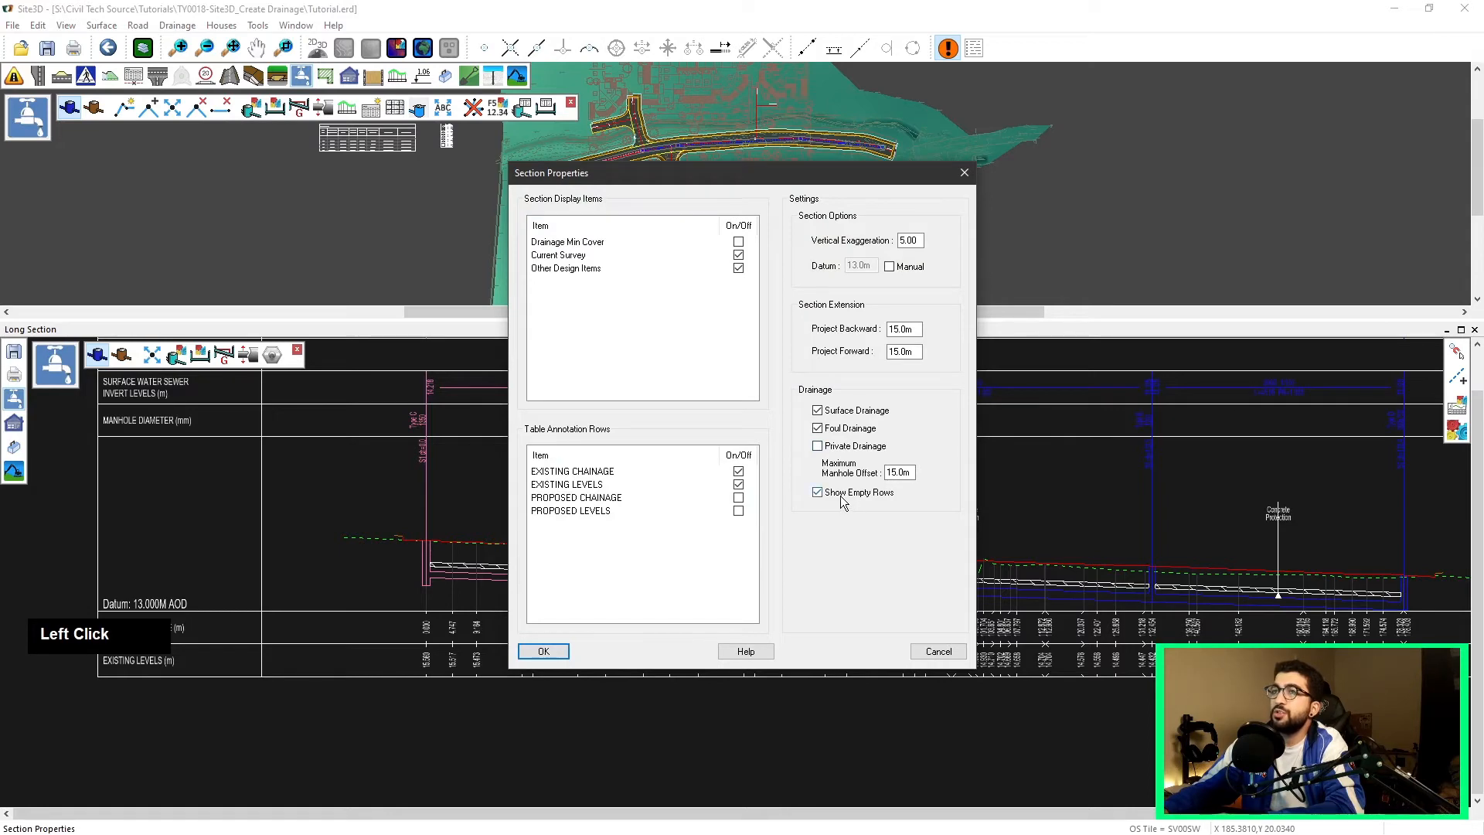
middle_click_drag(233, 470, 300, 540)
left_click(931, 651)
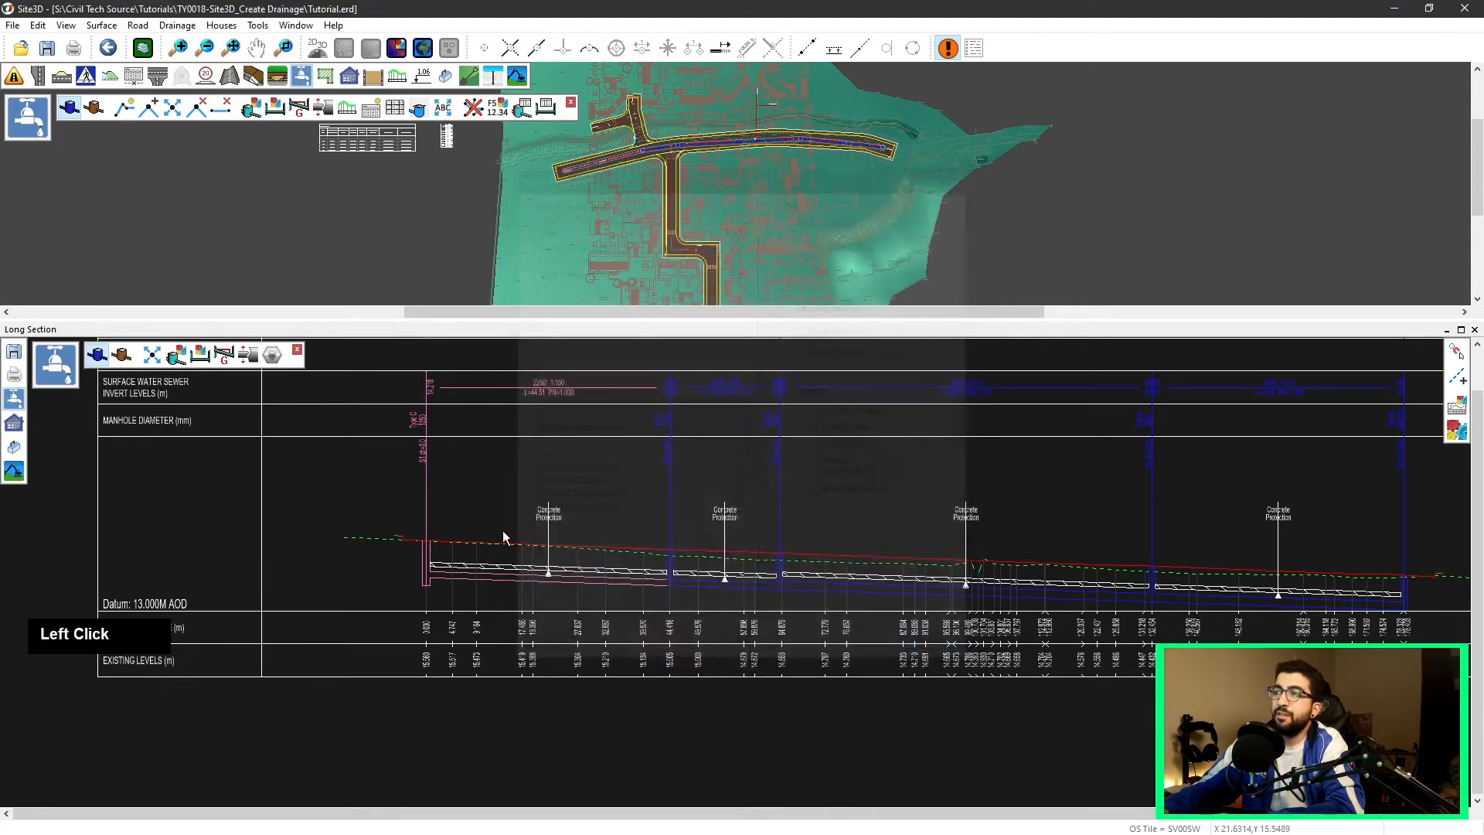
Step: Turn off Show Empty Rows in the long section properties and apply
middle_click_drag(267, 427, 303, 533)
scroll(303, 539, "up", 1)
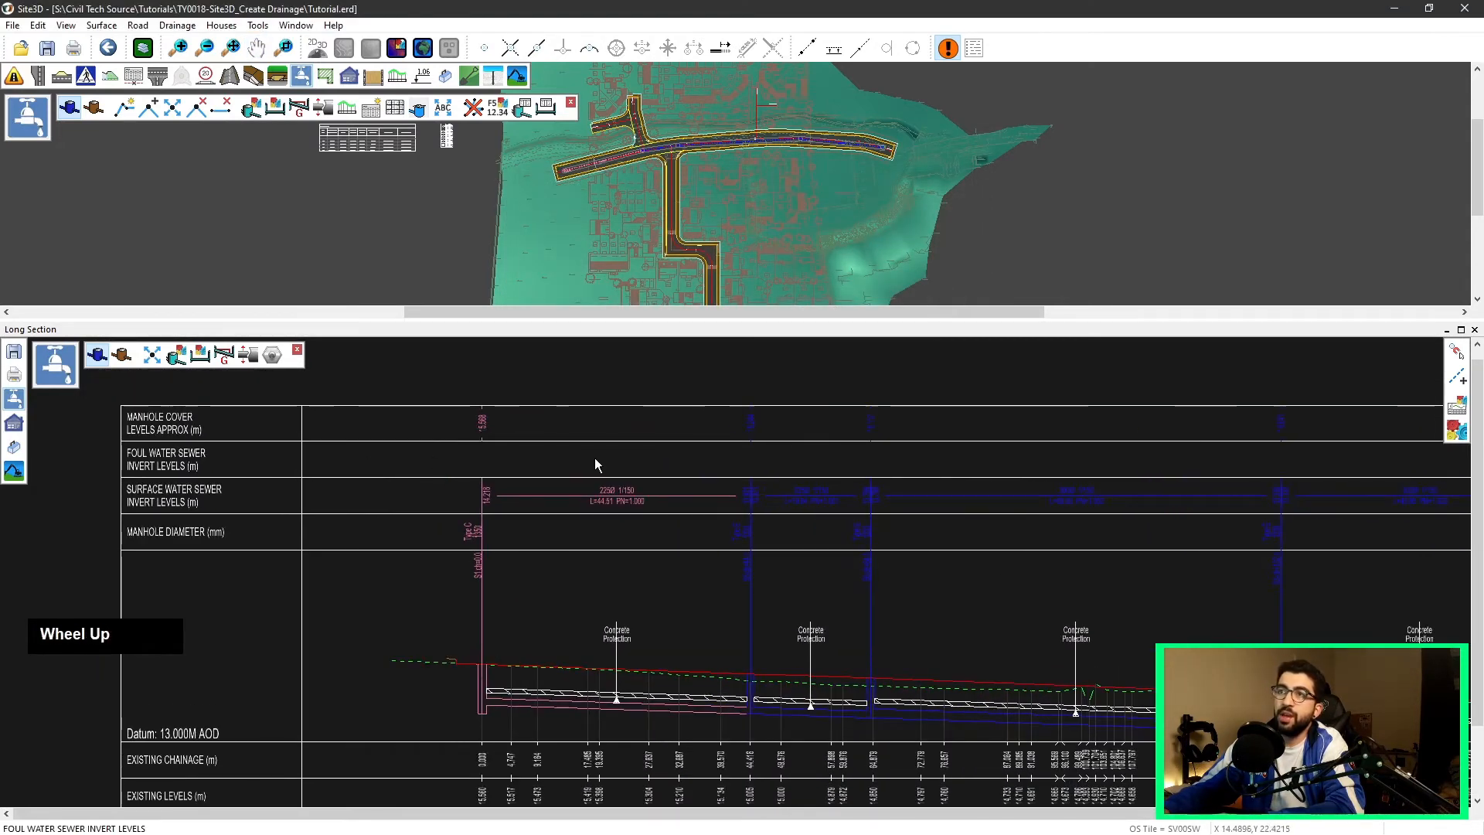
left_click(1456, 414)
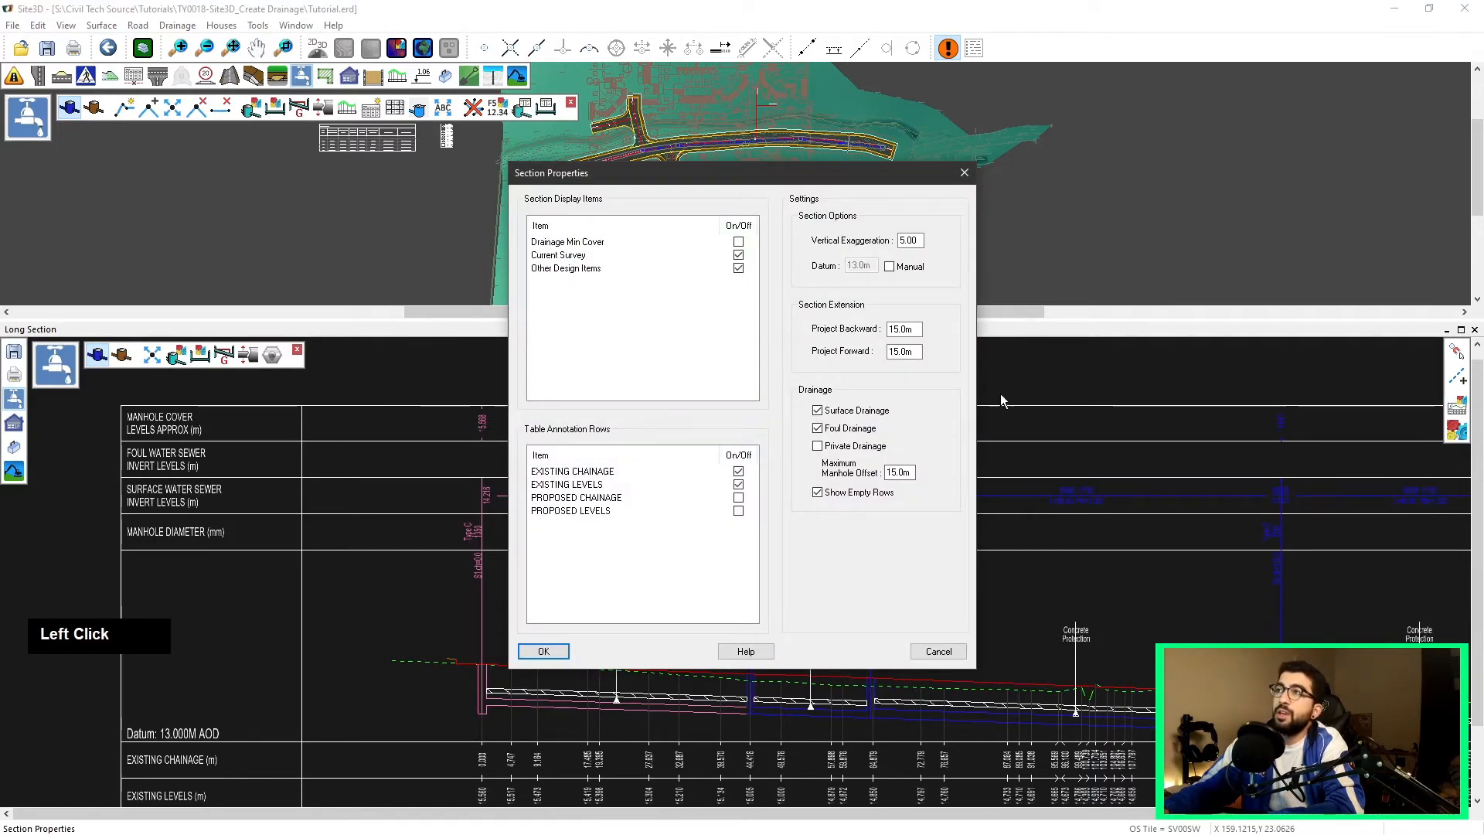
left_click(827, 494)
left_click(563, 651)
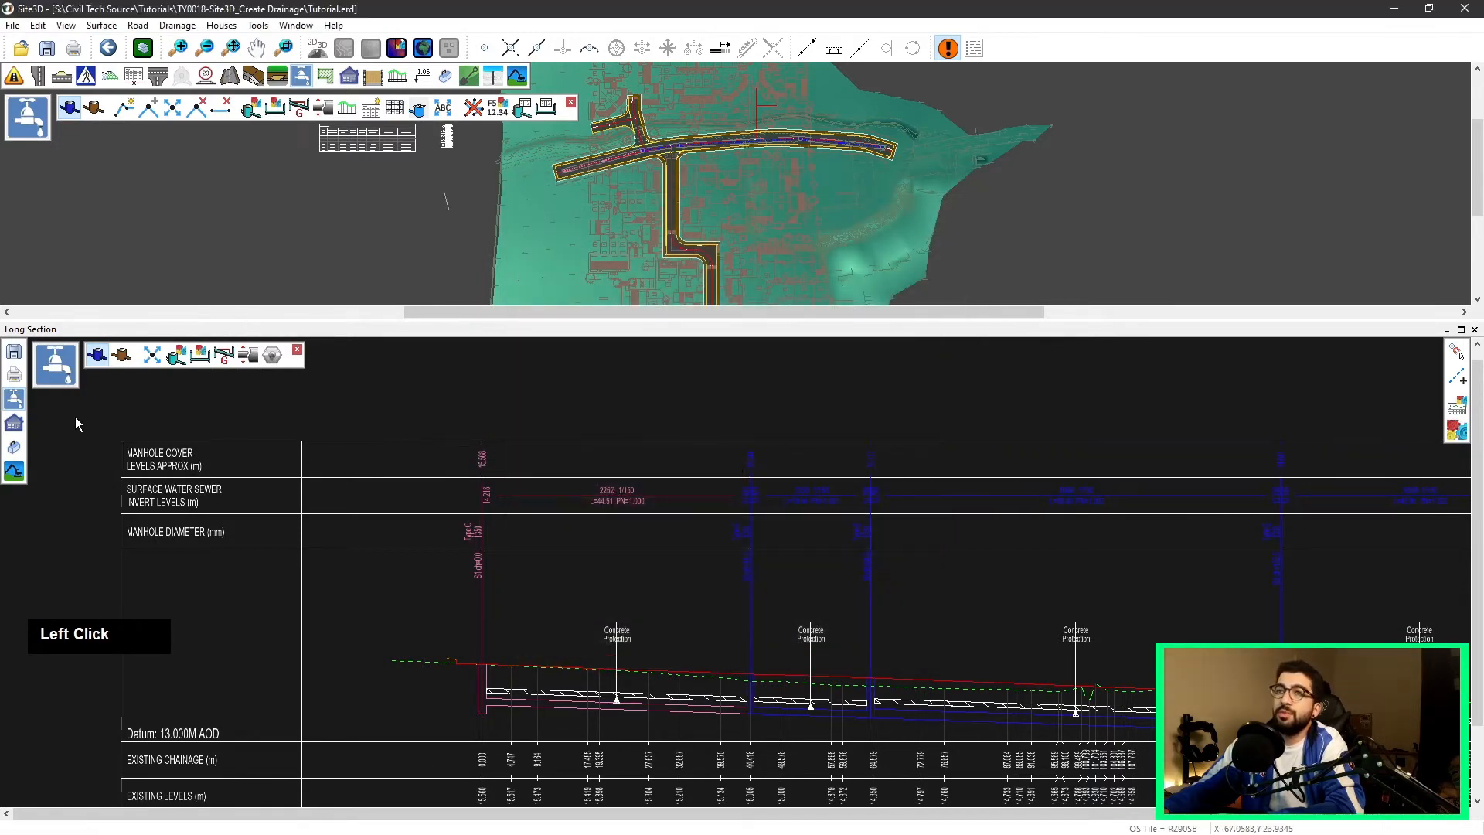
Step: Review the long section drawing and close the long section window
scroll(394, 430, "down", 2)
scroll(405, 525, "up", 3)
middle_click_drag(405, 525, 408, 458)
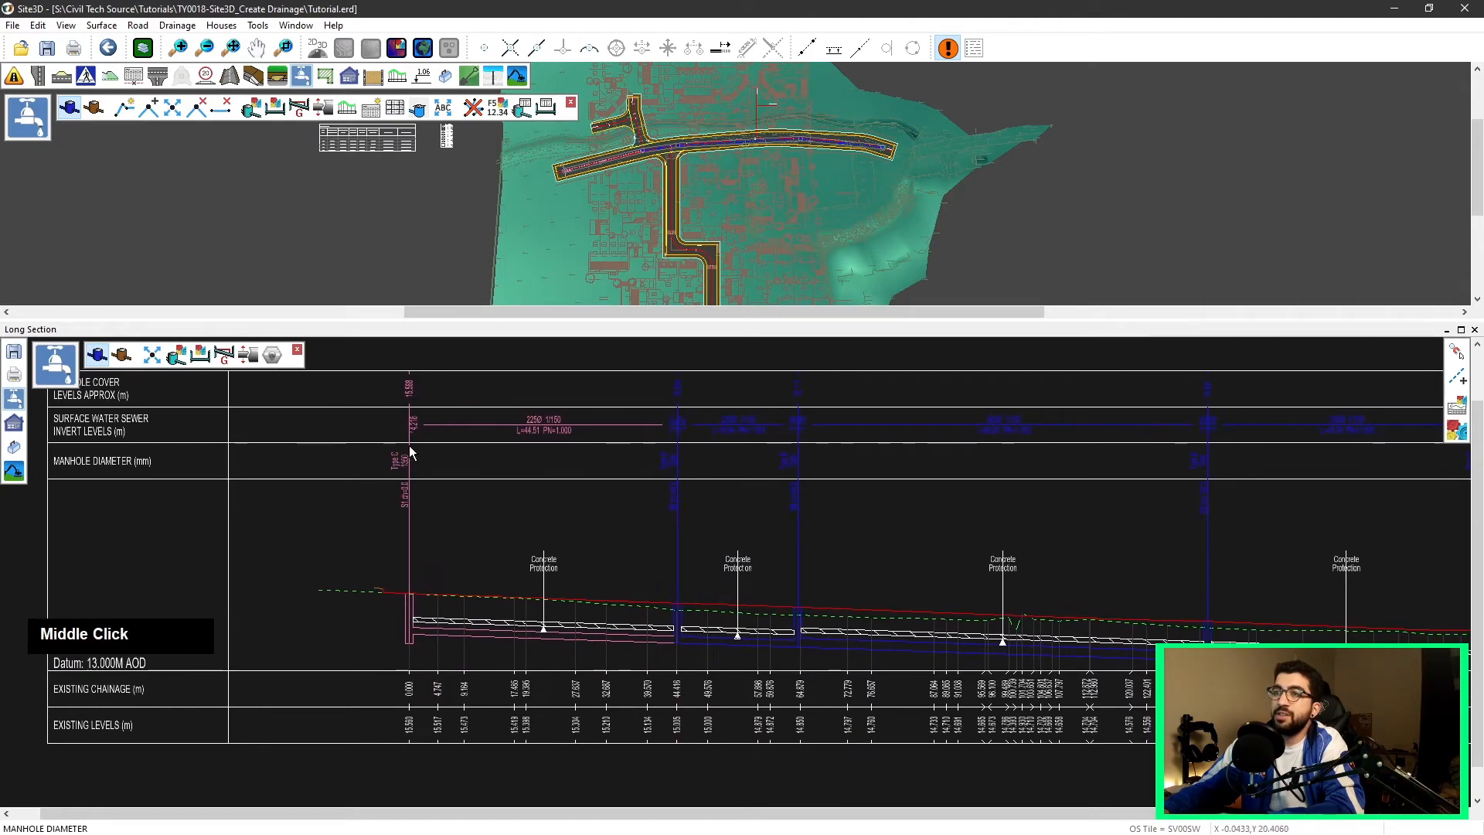
scroll(625, 444, "up", 2)
scroll(735, 498, "down", 1)
scroll(735, 498, "down", 2)
middle_click_drag(783, 475, 595, 491)
scroll(582, 469, "down", 2)
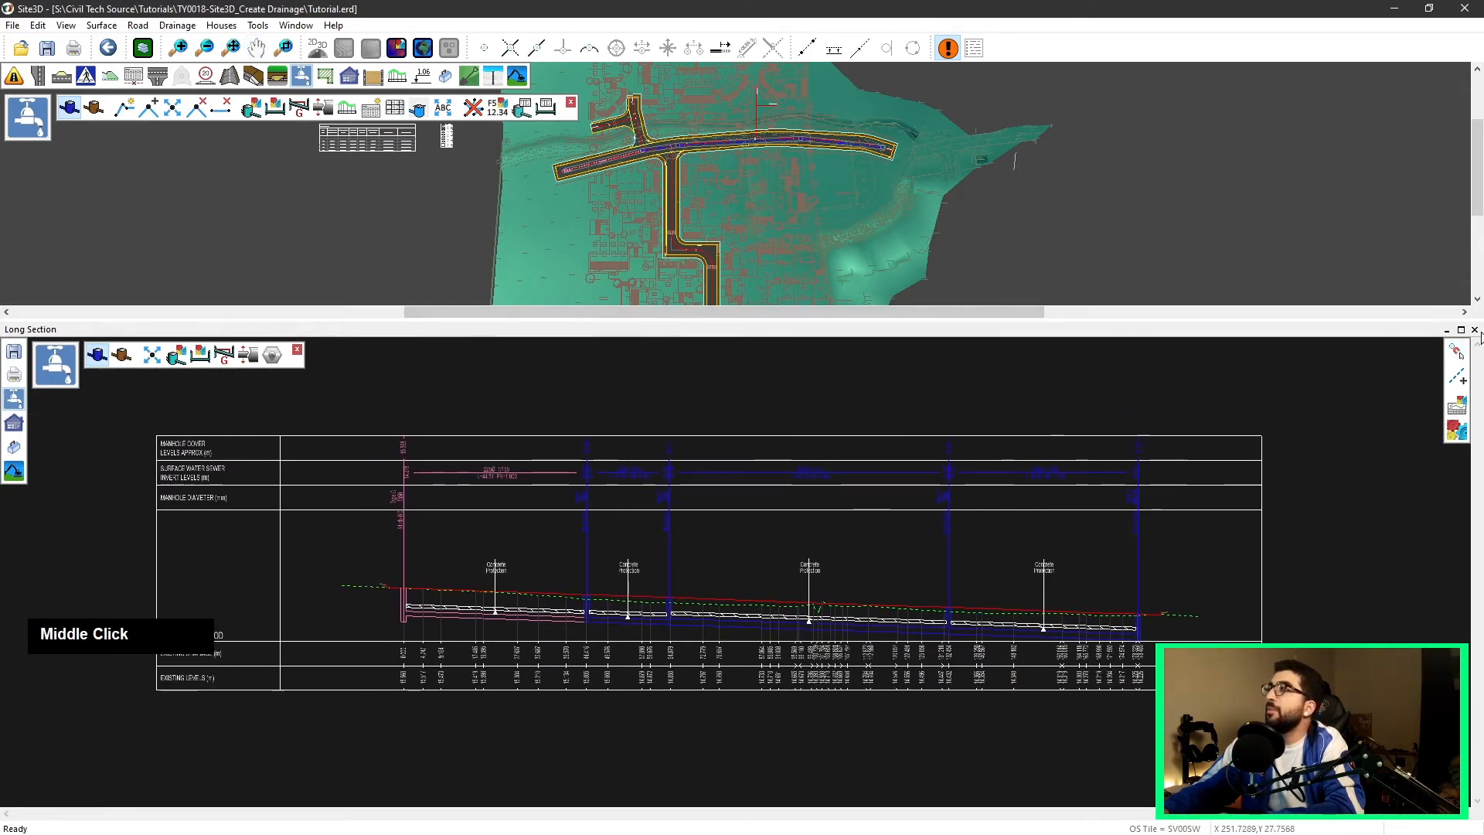
left_click(1474, 329)
Step: Insert a manhole schedule table to the left of the site plan
middle_click_drag(735, 208, 740, 267)
middle_click_drag(278, 326, 252, 214)
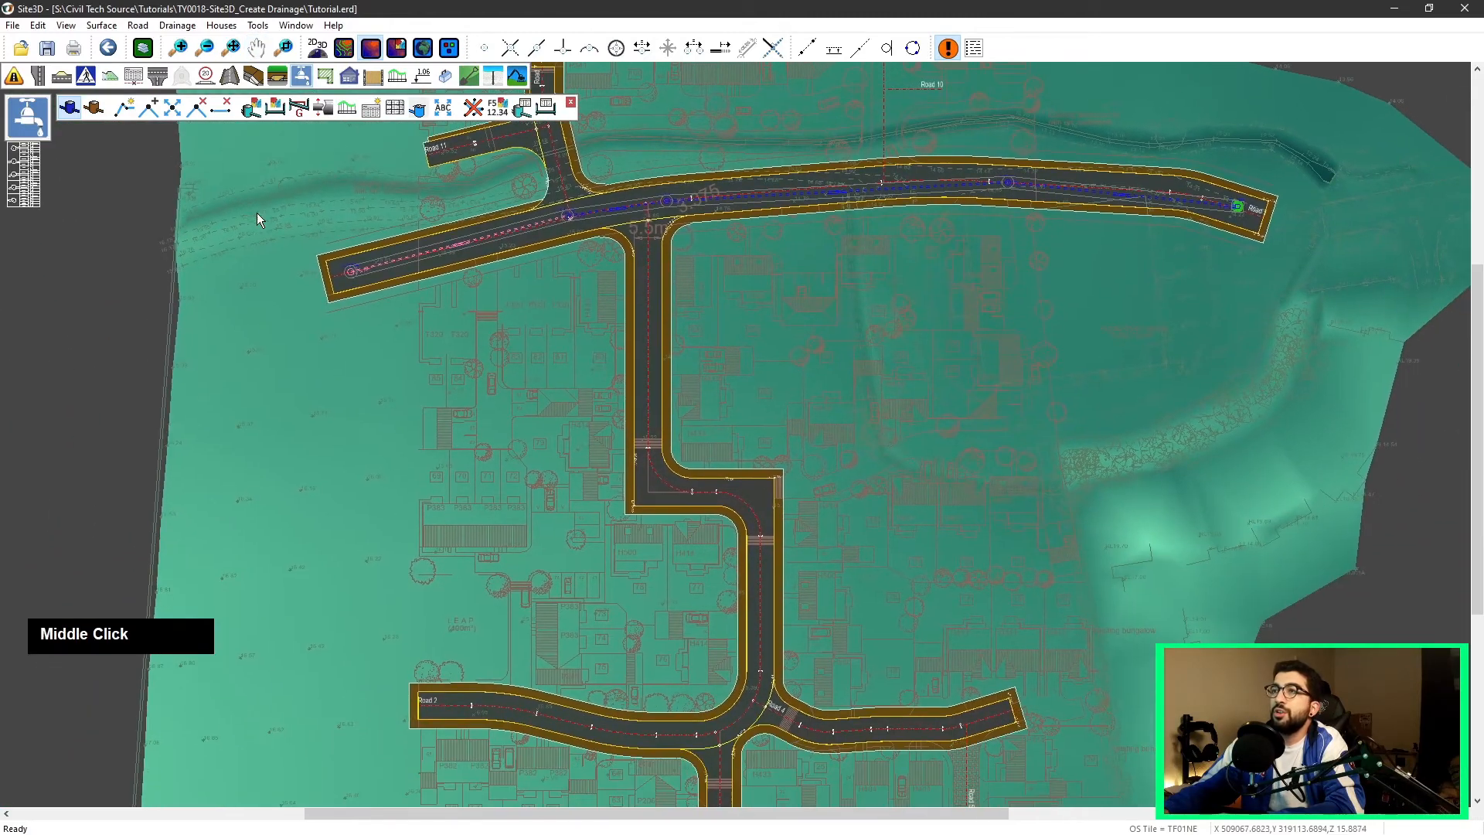
left_click(371, 110)
scroll(541, 328, "down", 5)
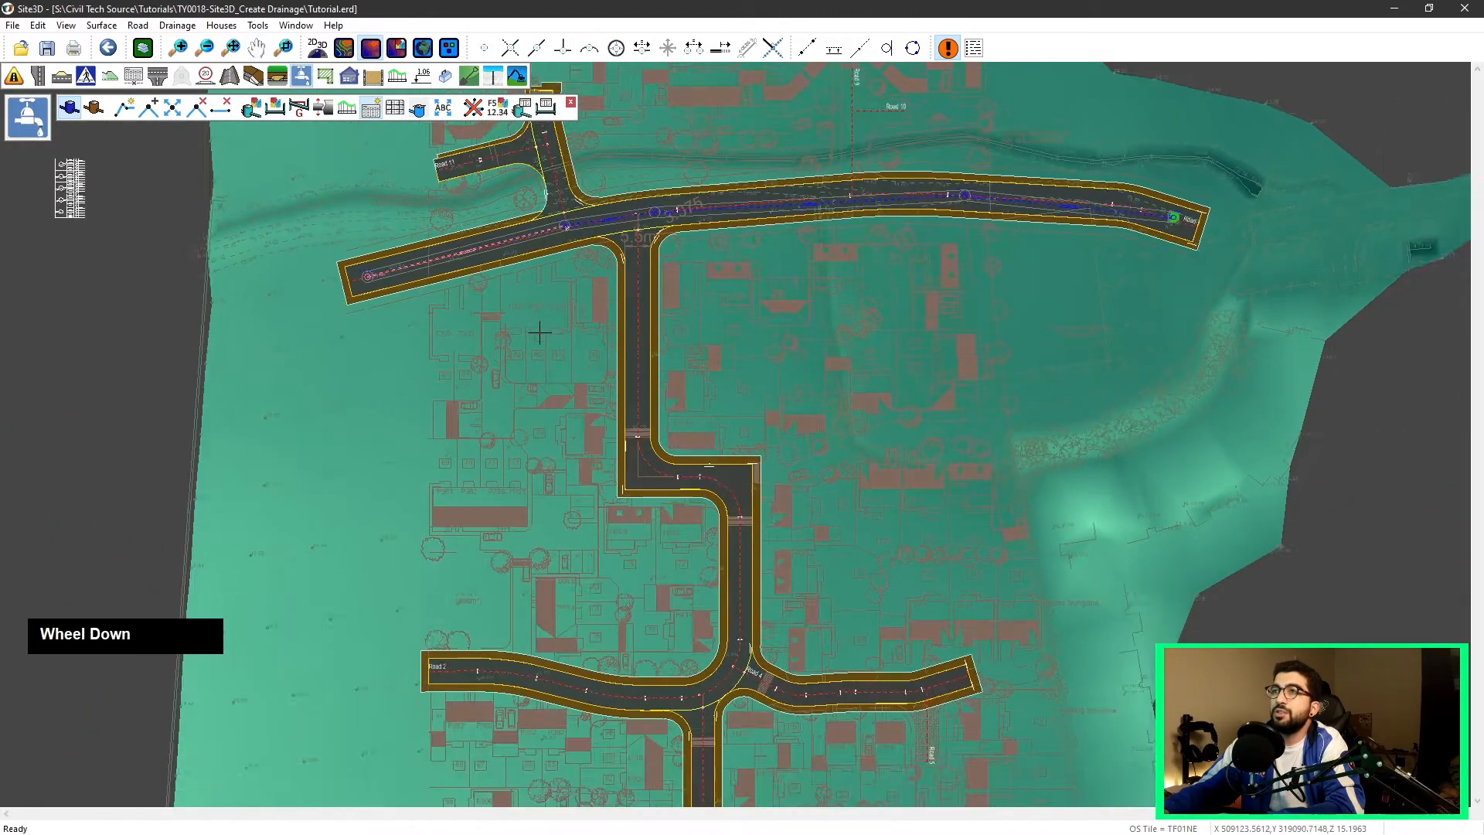
scroll(225, 255, "up", 2)
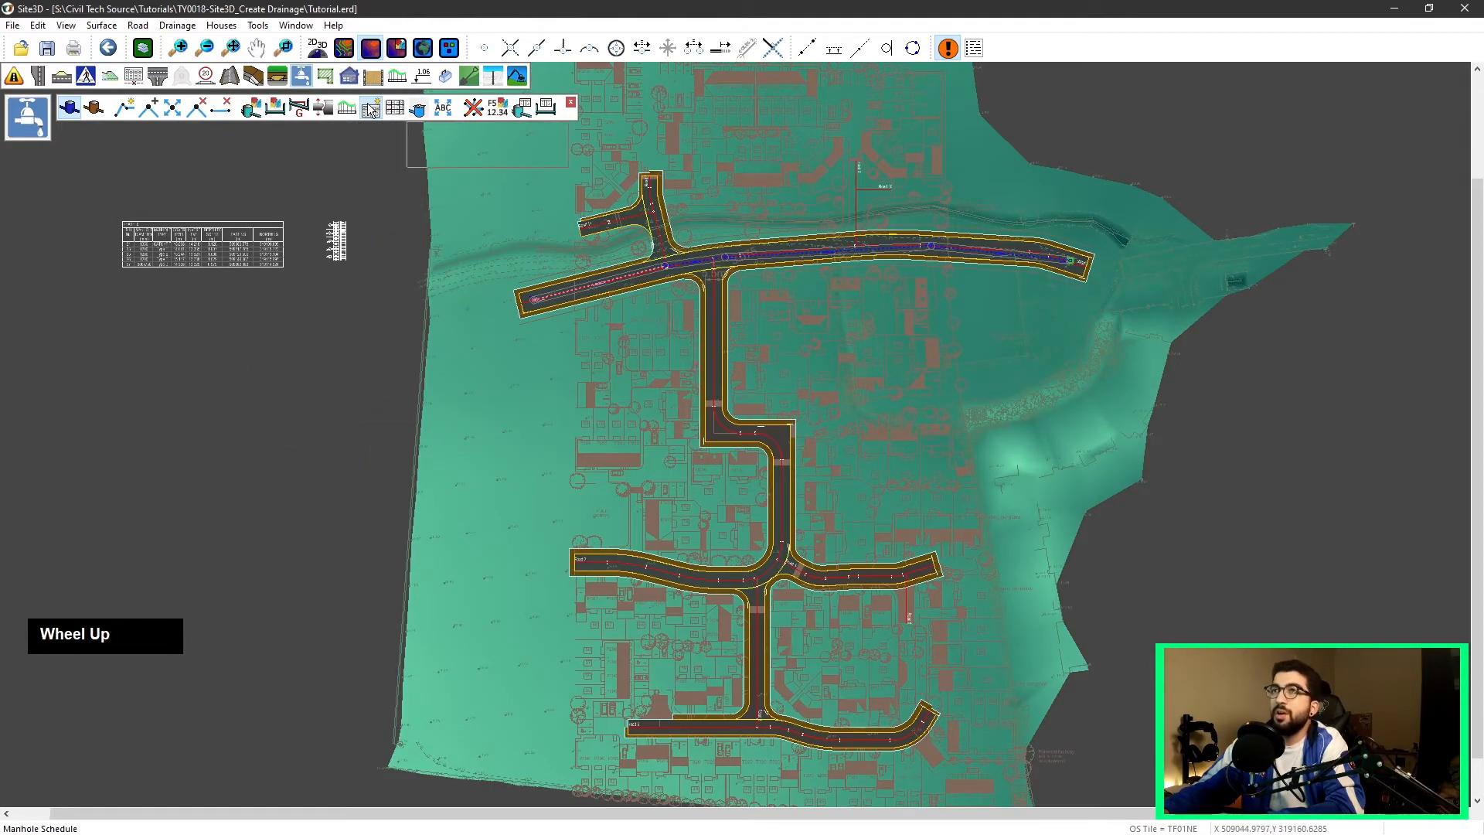
left_click(227, 395)
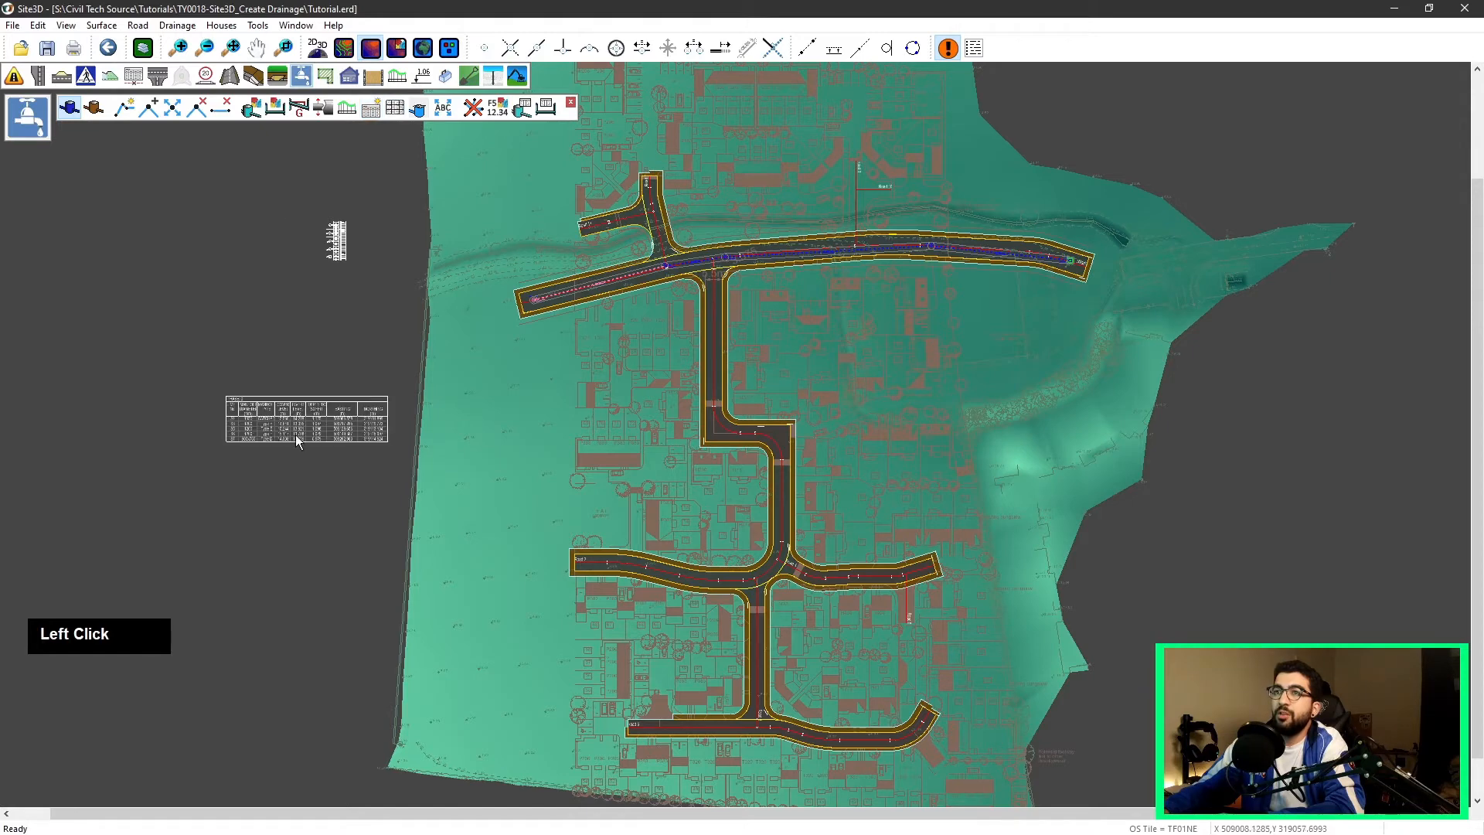
Step: Zoom in to examine the manhole schedule table's columns and rows
scroll(221, 406, "up", 5)
scroll(195, 249, "down", 1)
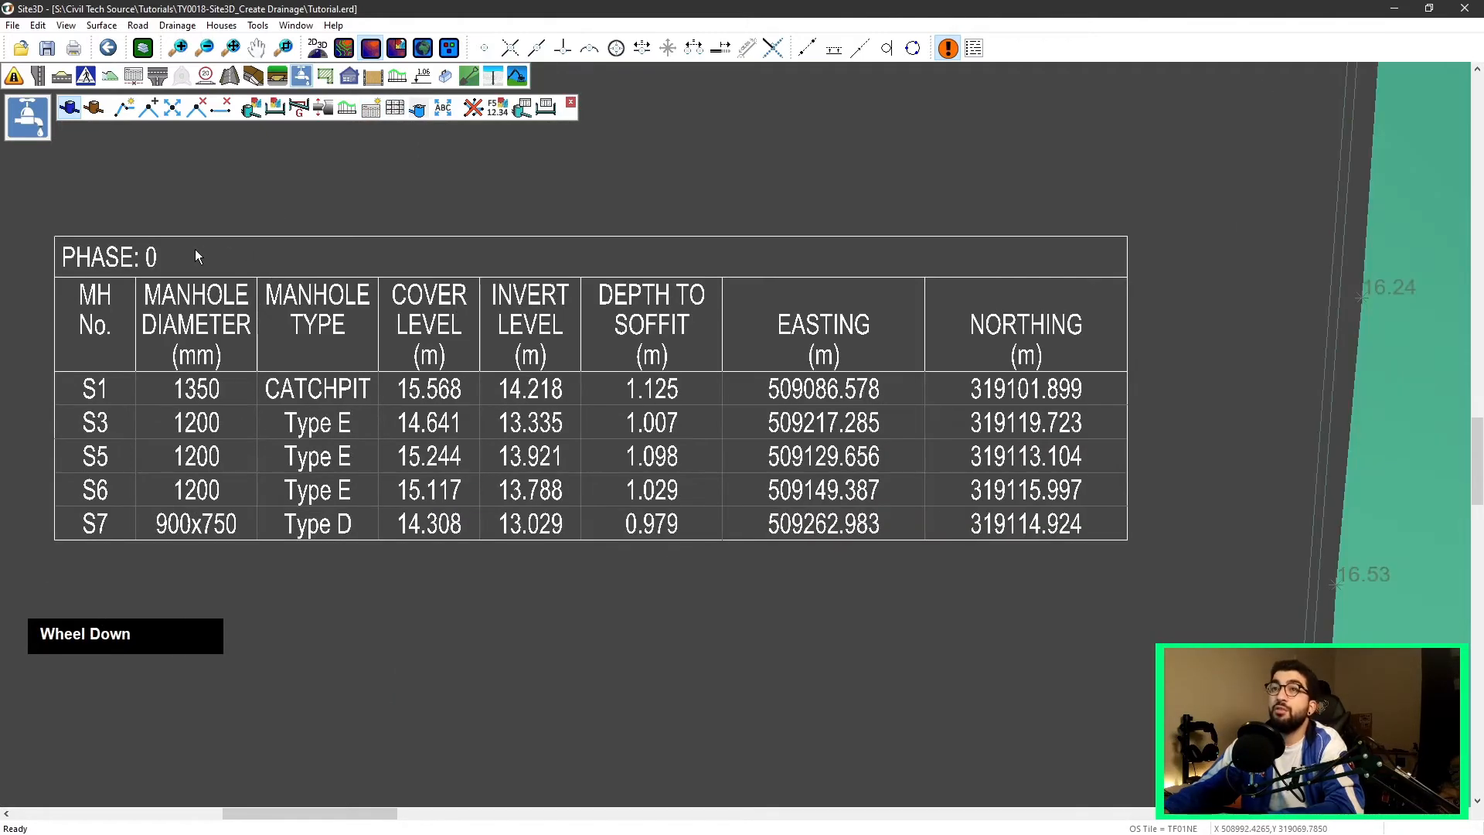
middle_click_drag(154, 241, 301, 276)
scroll(161, 210, "down", 2)
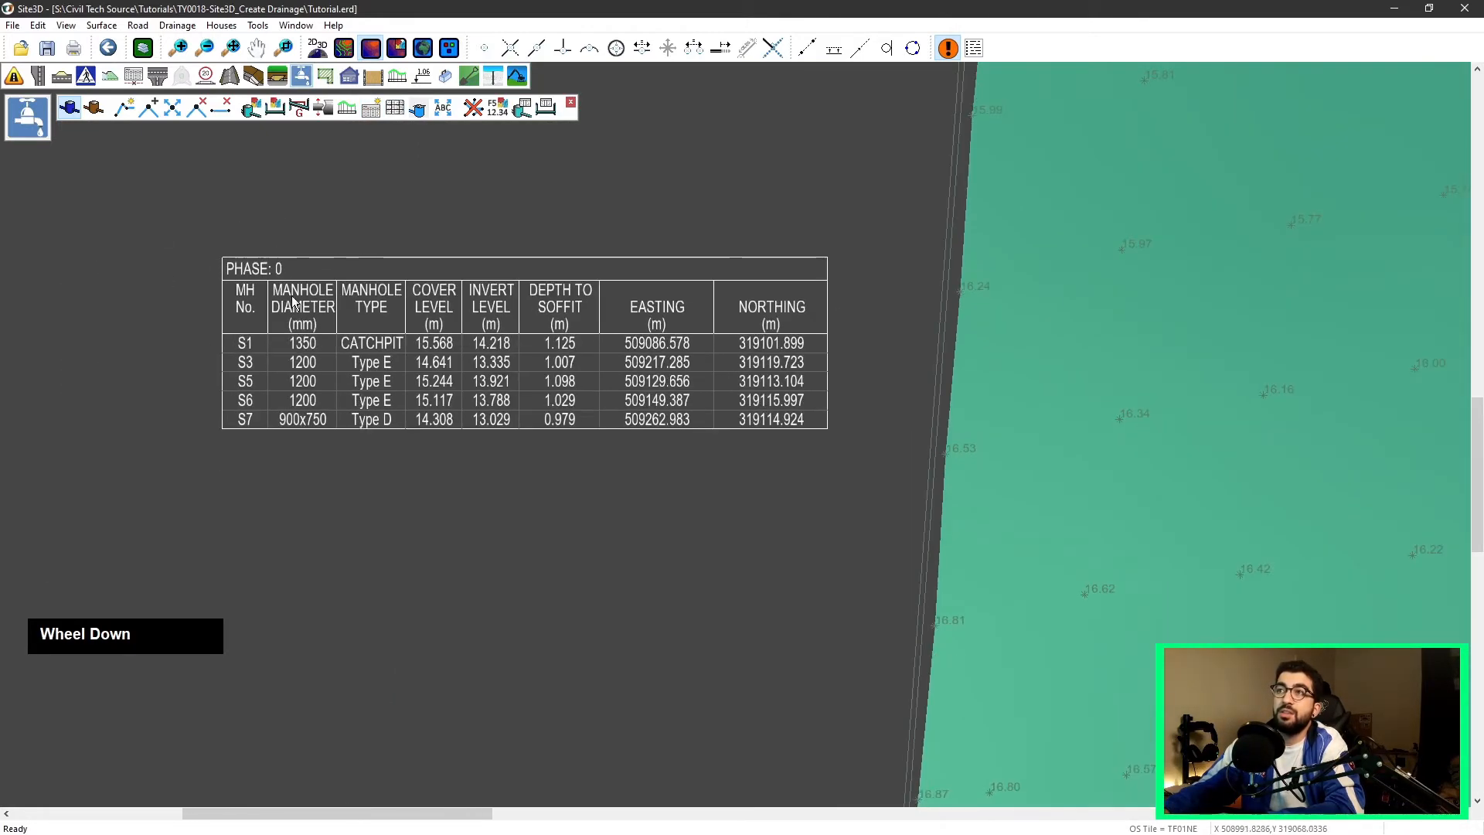
scroll(372, 416, "down", 1)
scroll(344, 370, "up", 1)
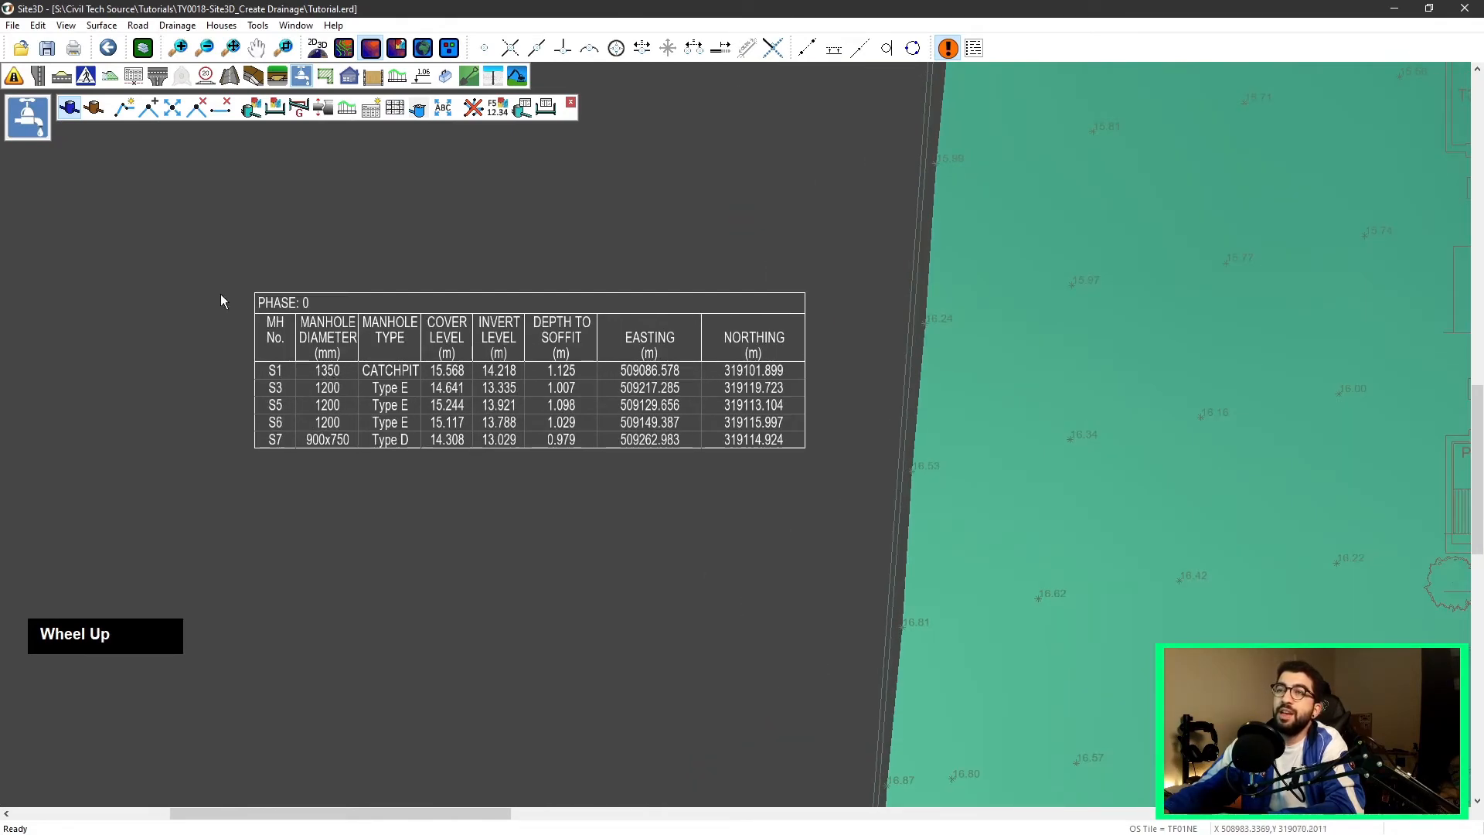
scroll(455, 399, "down", 1)
scroll(324, 389, "up", 1)
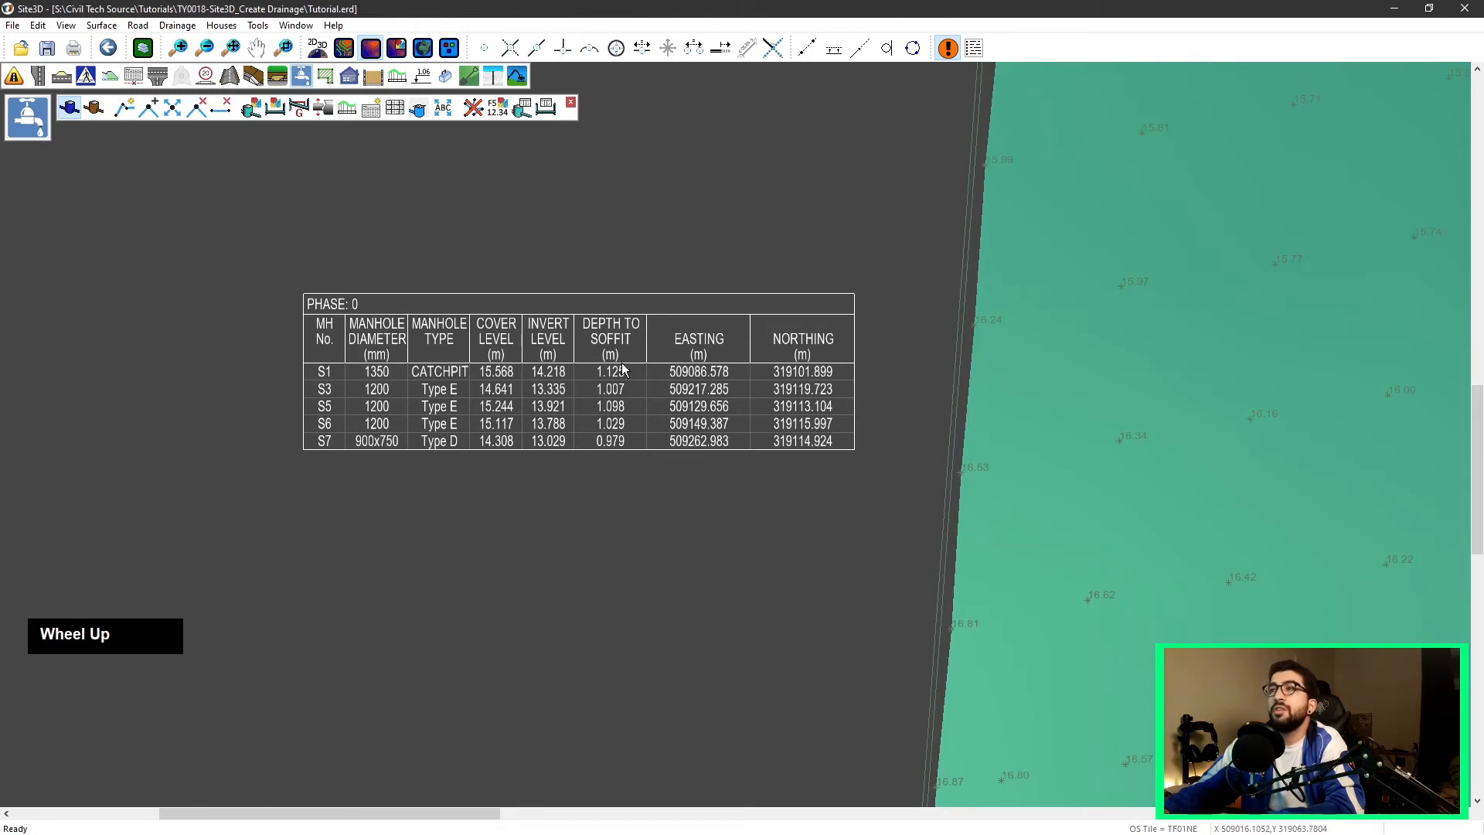
scroll(623, 369, "down", 1)
scroll(851, 263, "down", 2)
middle_click_drag(941, 252, 776, 310)
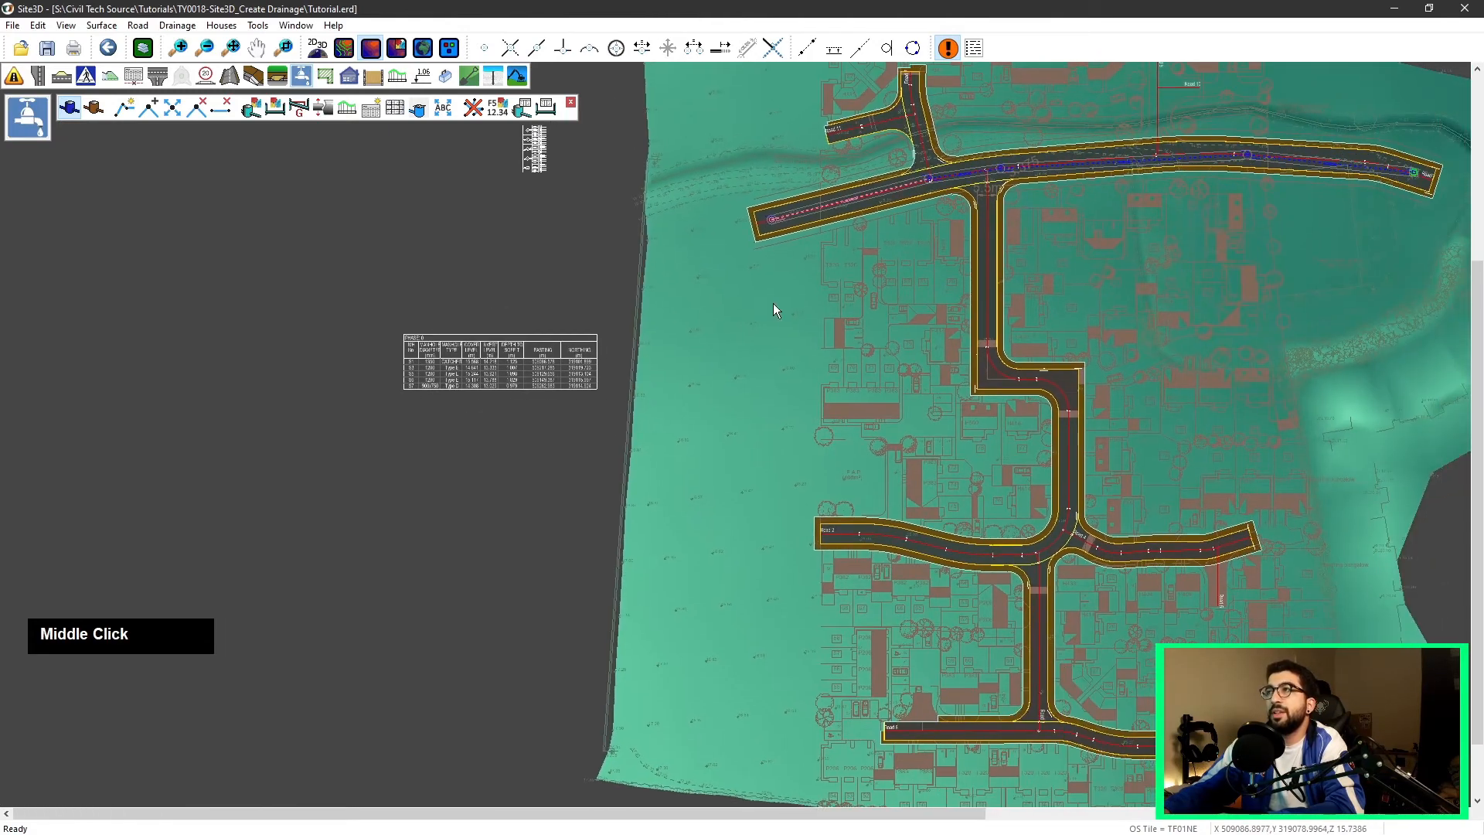
Step: Draw a new drainage run from the side road bend north to the main road manhole, then quit the command
left_click(126, 113)
scroll(424, 391, "up", 5)
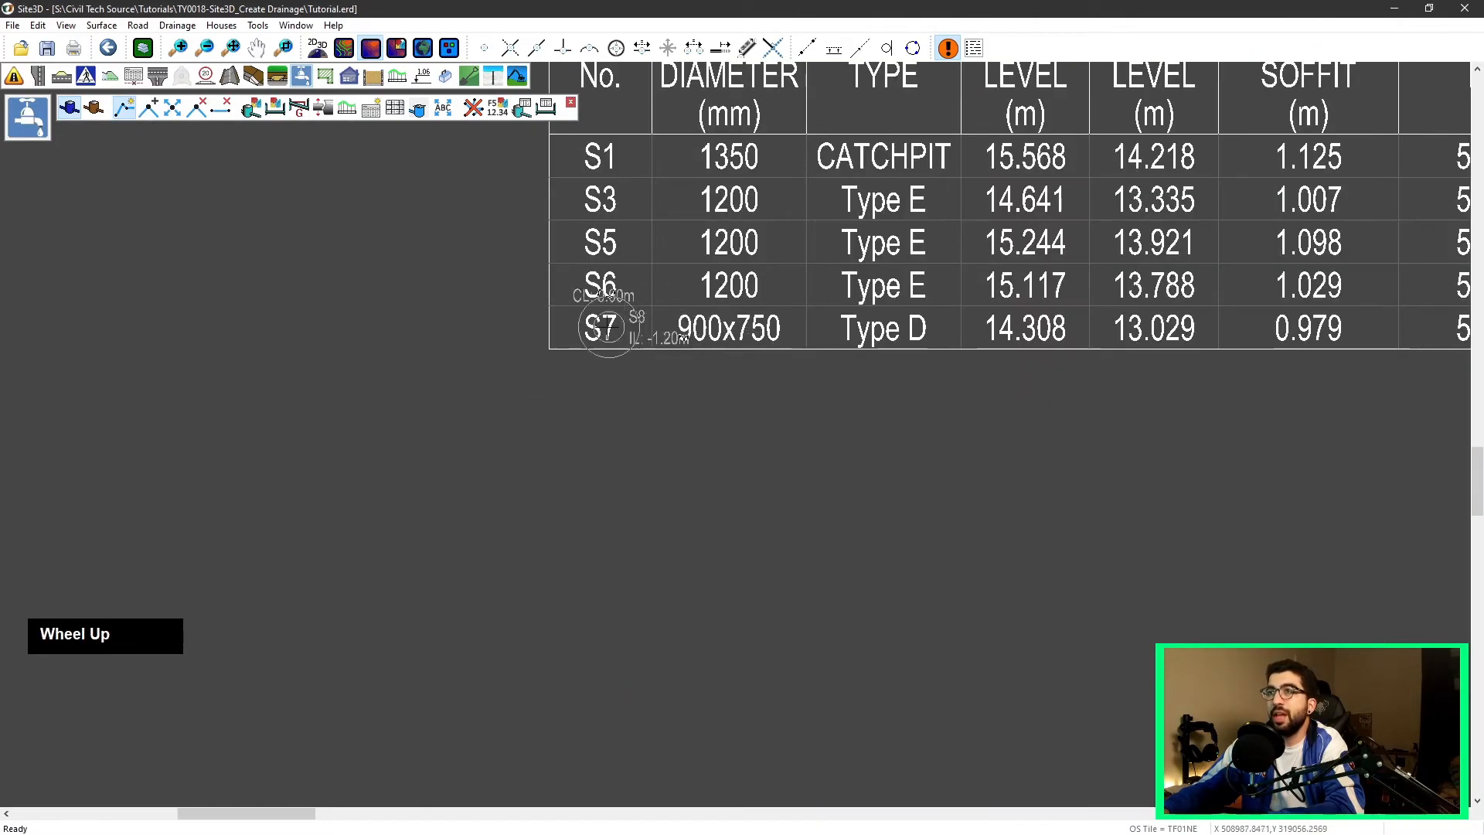
scroll(944, 266, "down", 5)
middle_click_drag(1026, 289, 424, 477)
scroll(1027, 386, "up", 1)
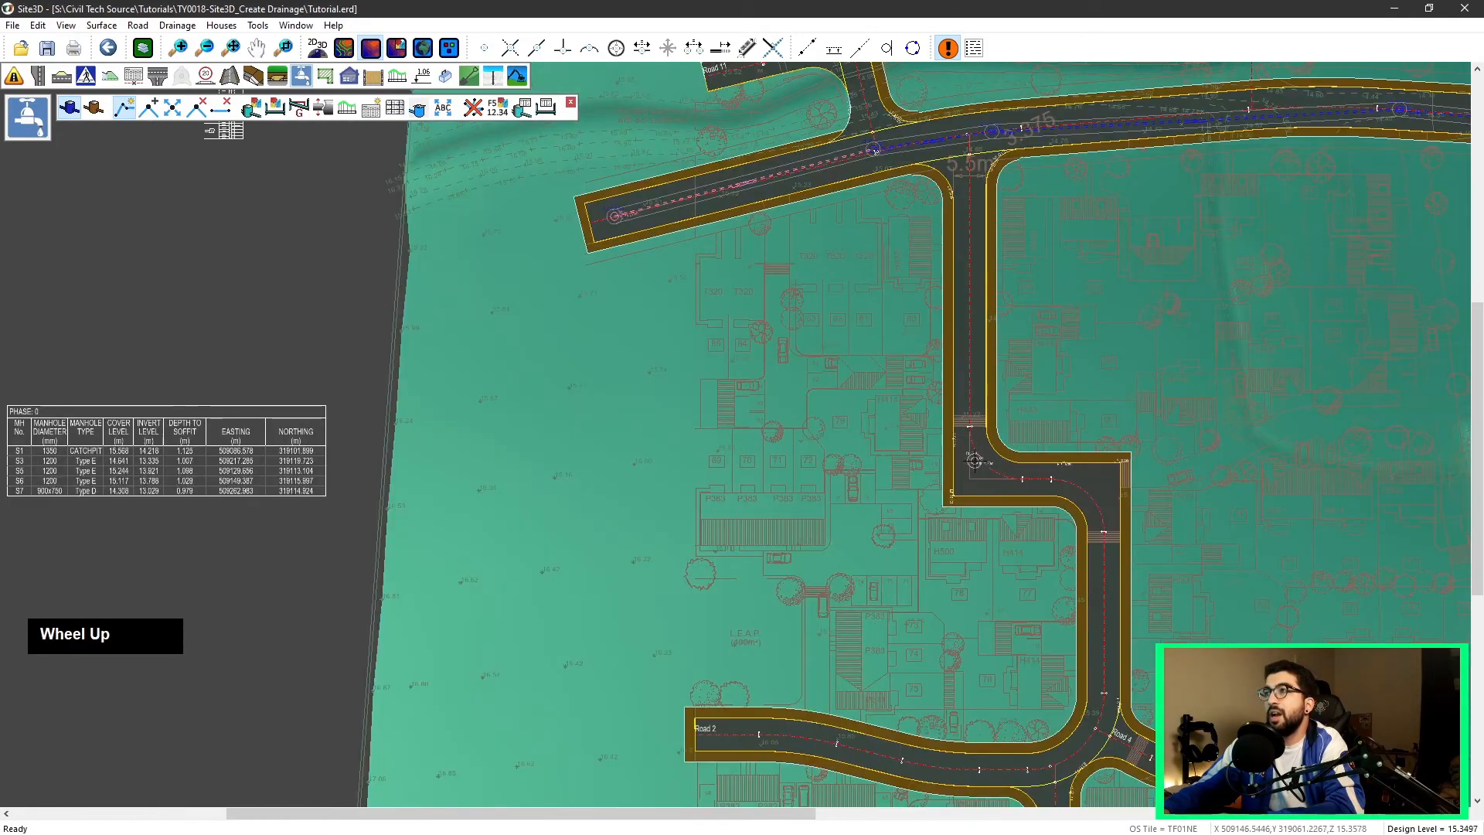
left_click(977, 477)
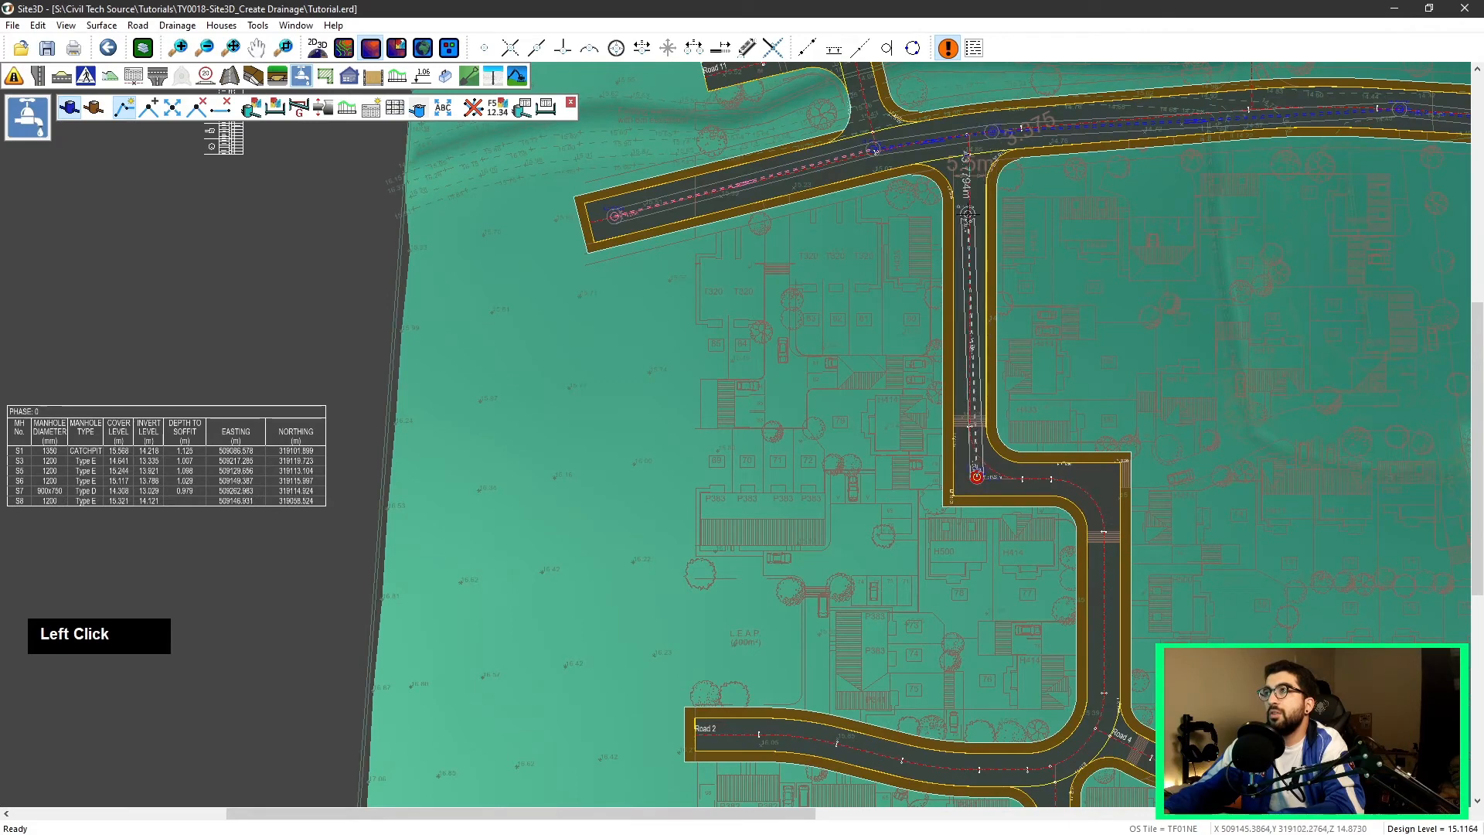
left_click(968, 220)
right_click(1056, 187)
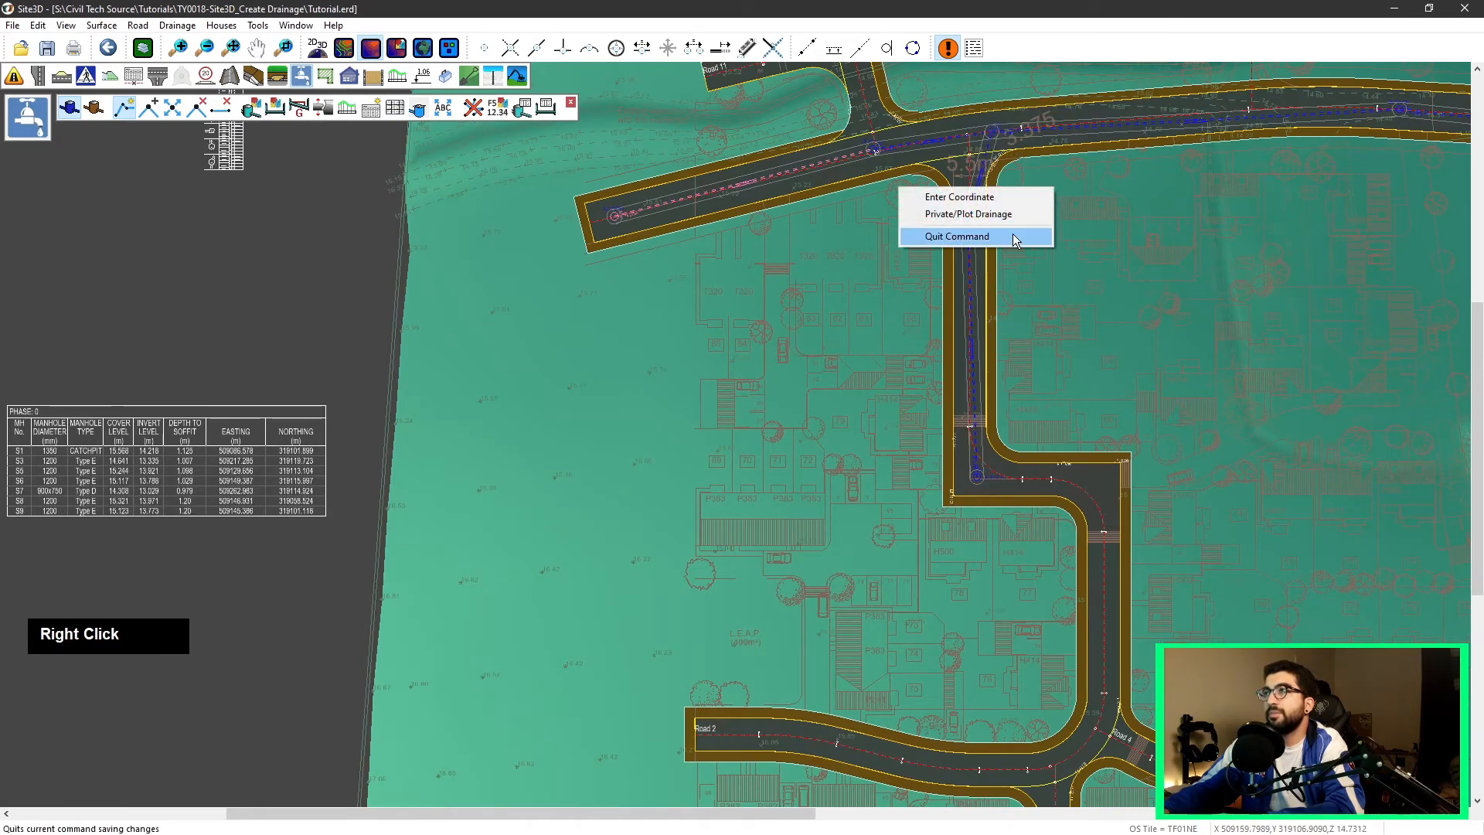
left_click(1016, 239)
Step: Set the pipe diameter of the new side-road drainage run
scroll(866, 300, "down", 1)
middle_click_drag(837, 300, 991, 203)
scroll(404, 354, "up", 7)
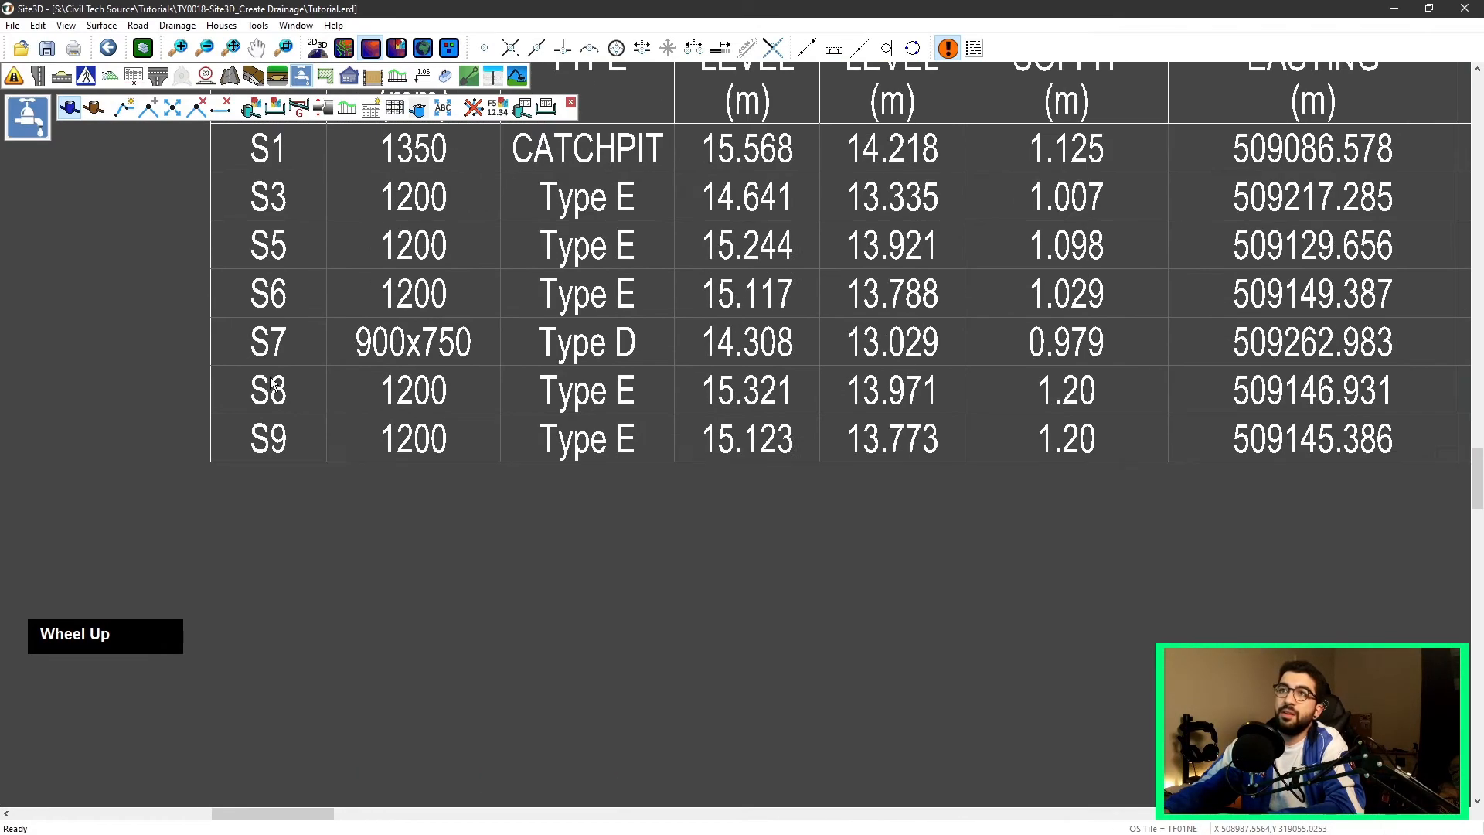
scroll(294, 441, "down", 5)
middle_click_drag(873, 395, 537, 491)
middle_click_drag(1129, 259, 531, 486)
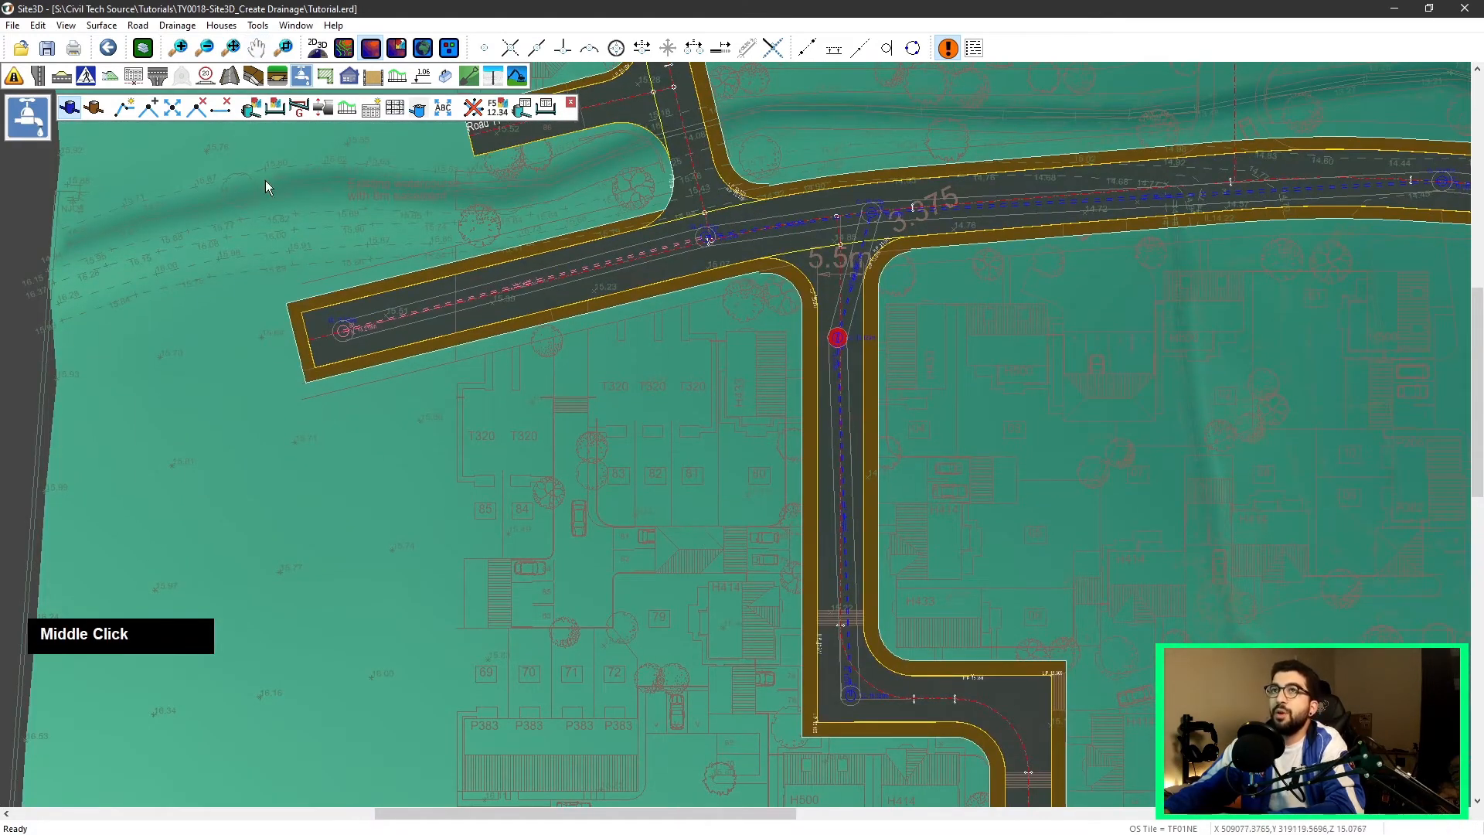
left_click(298, 109)
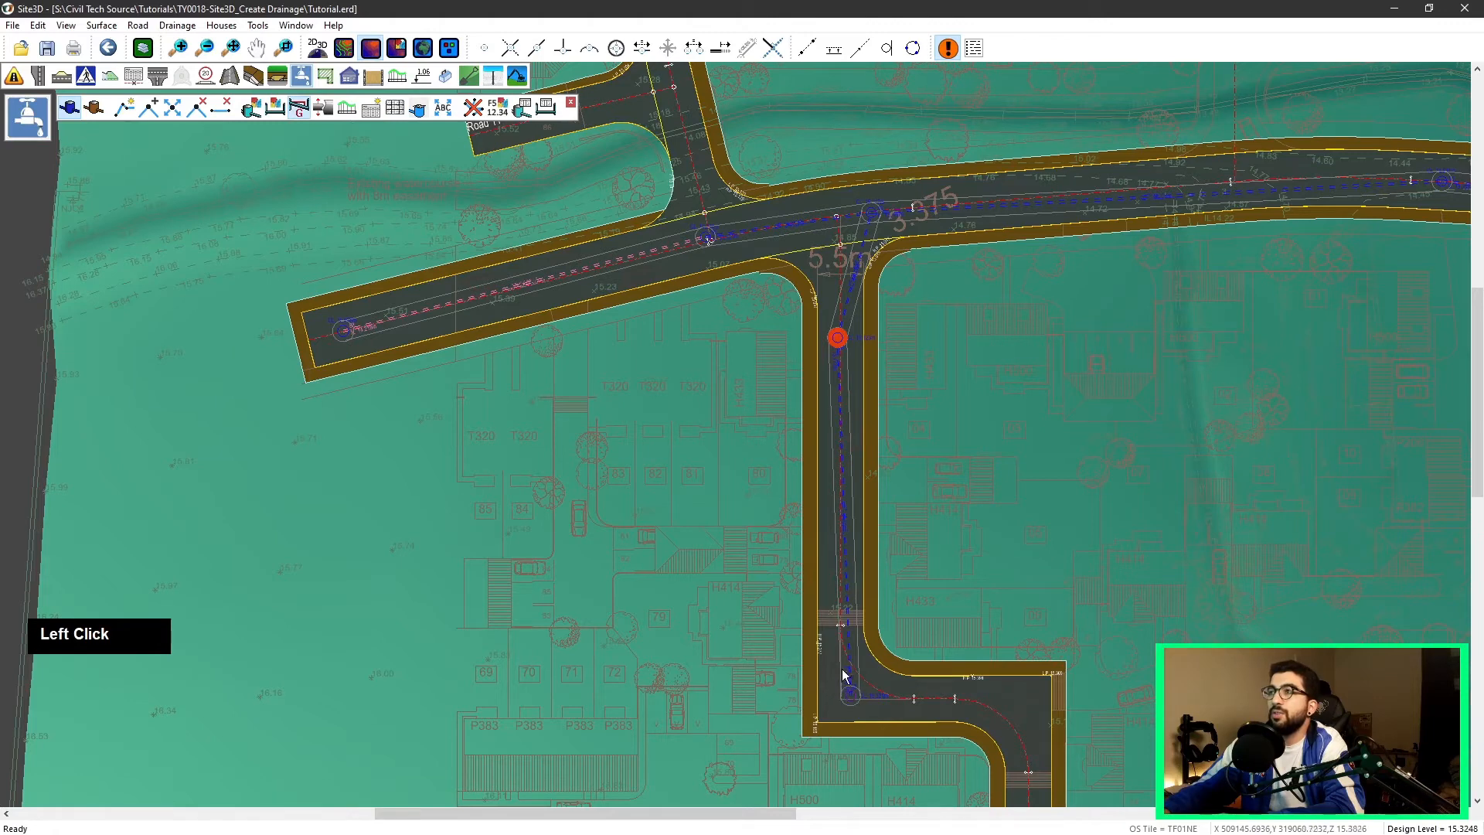
left_click(869, 229)
left_click(693, 478)
Step: Set the pipe diameter of the main road drainage run
scroll(817, 270, "down", 2)
middle_click_drag(815, 274, 563, 297)
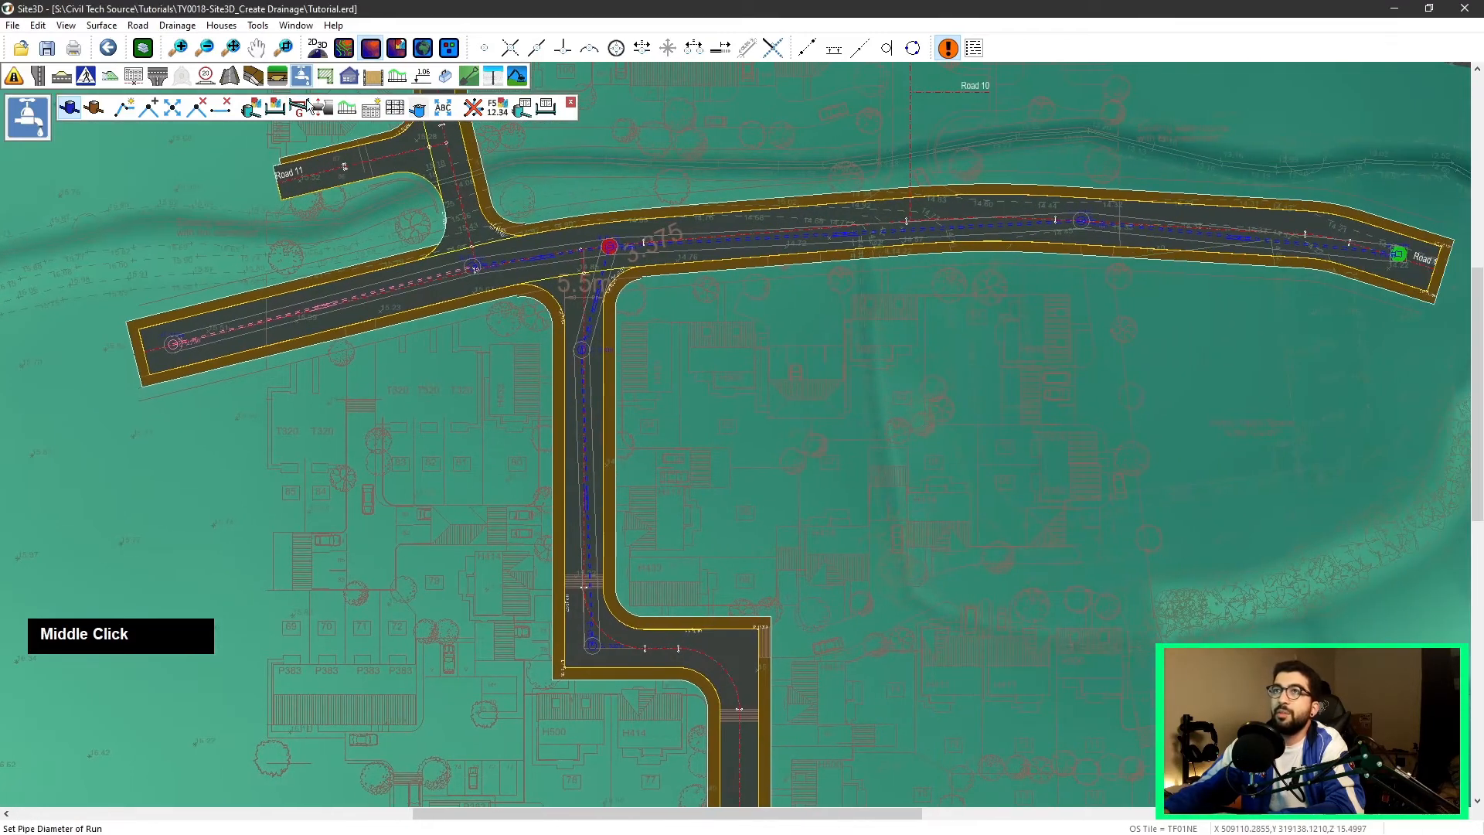
left_click(299, 109)
left_click(1077, 231)
left_click(692, 478)
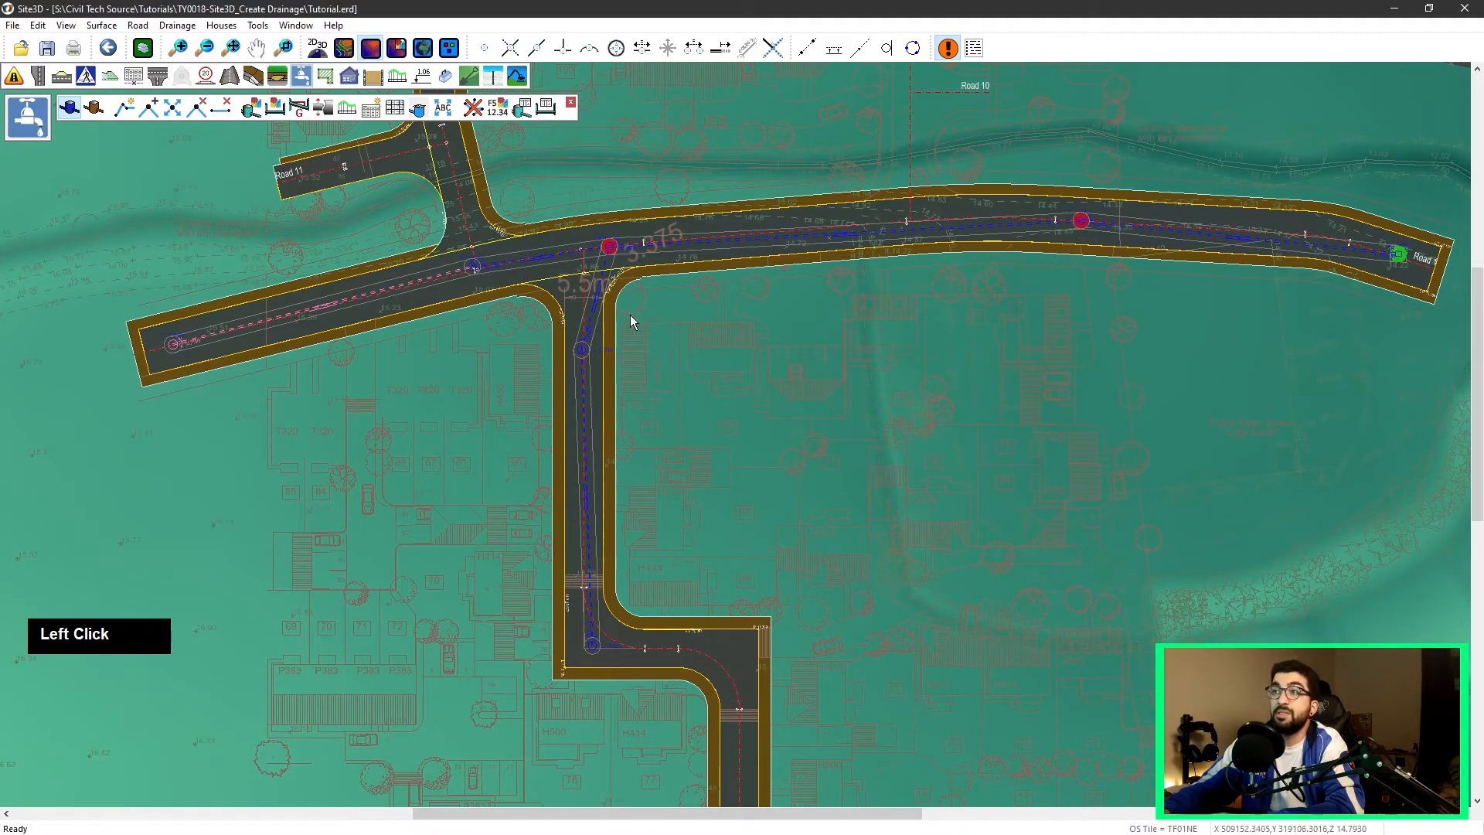
Step: Open the properties of the junction manhole S6 to review its connections, then cancel
left_click(276, 109)
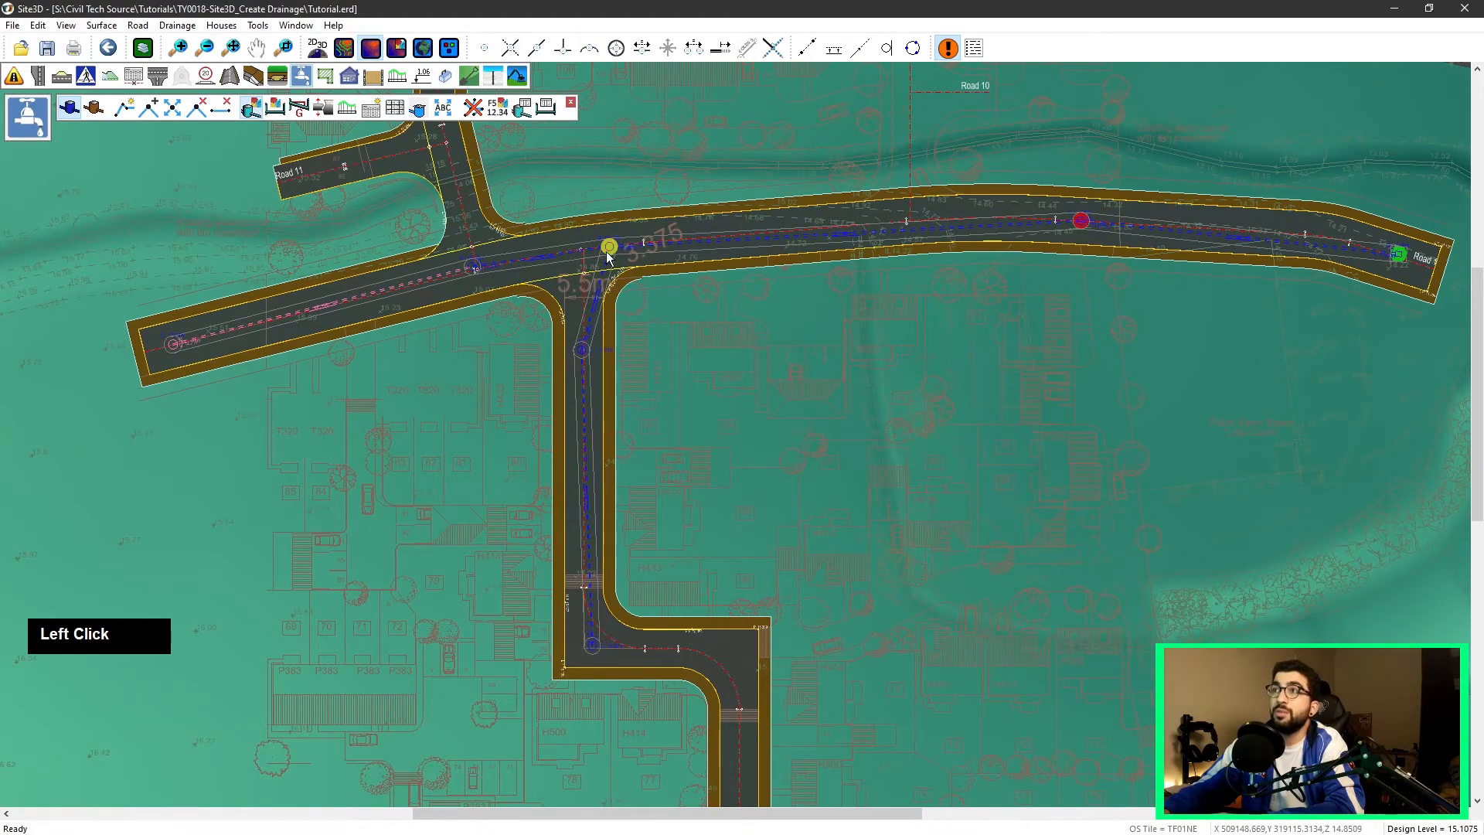
left_click(607, 248)
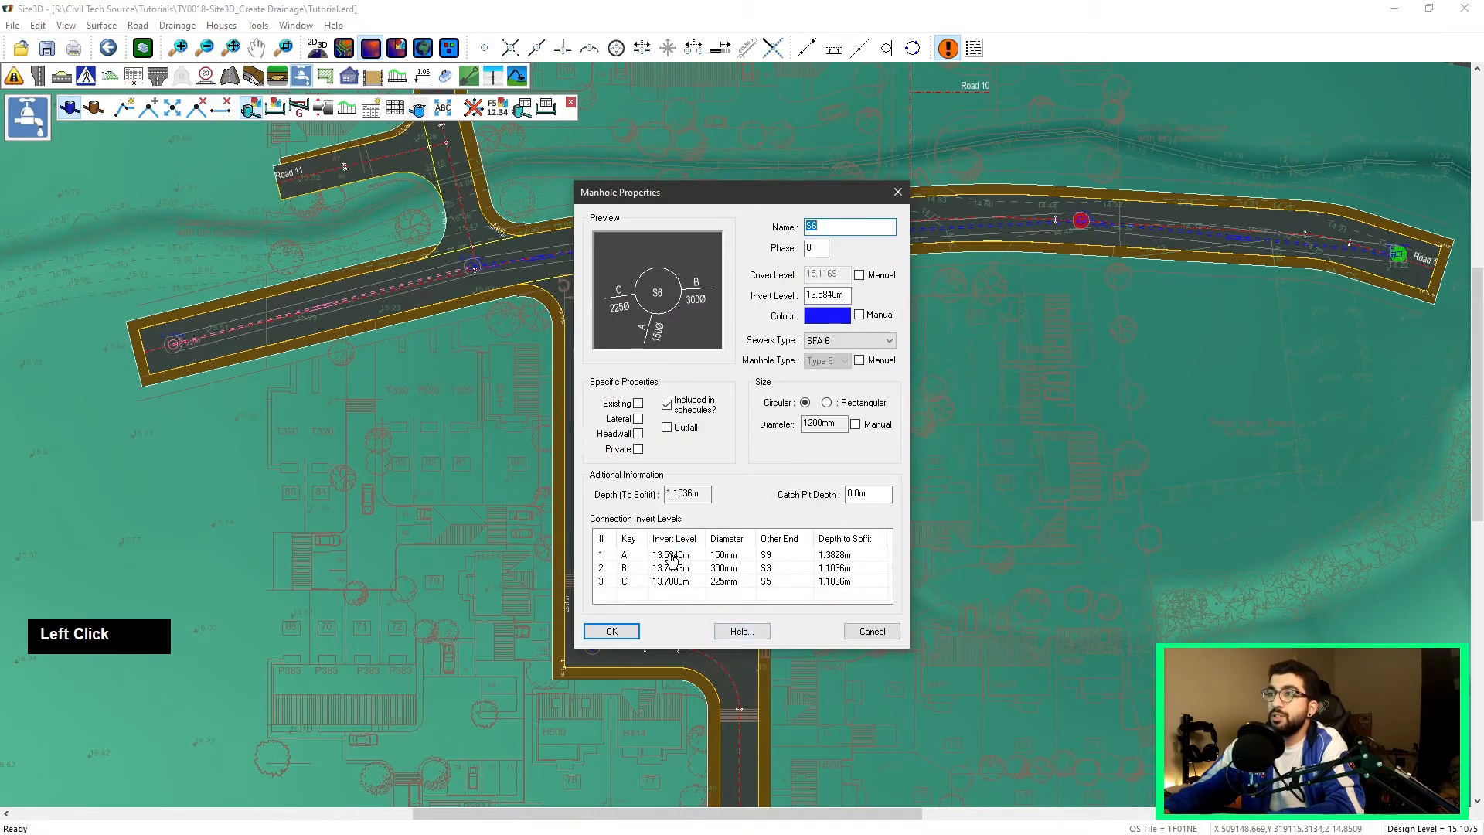
left_click_drag(704, 191, 829, 196)
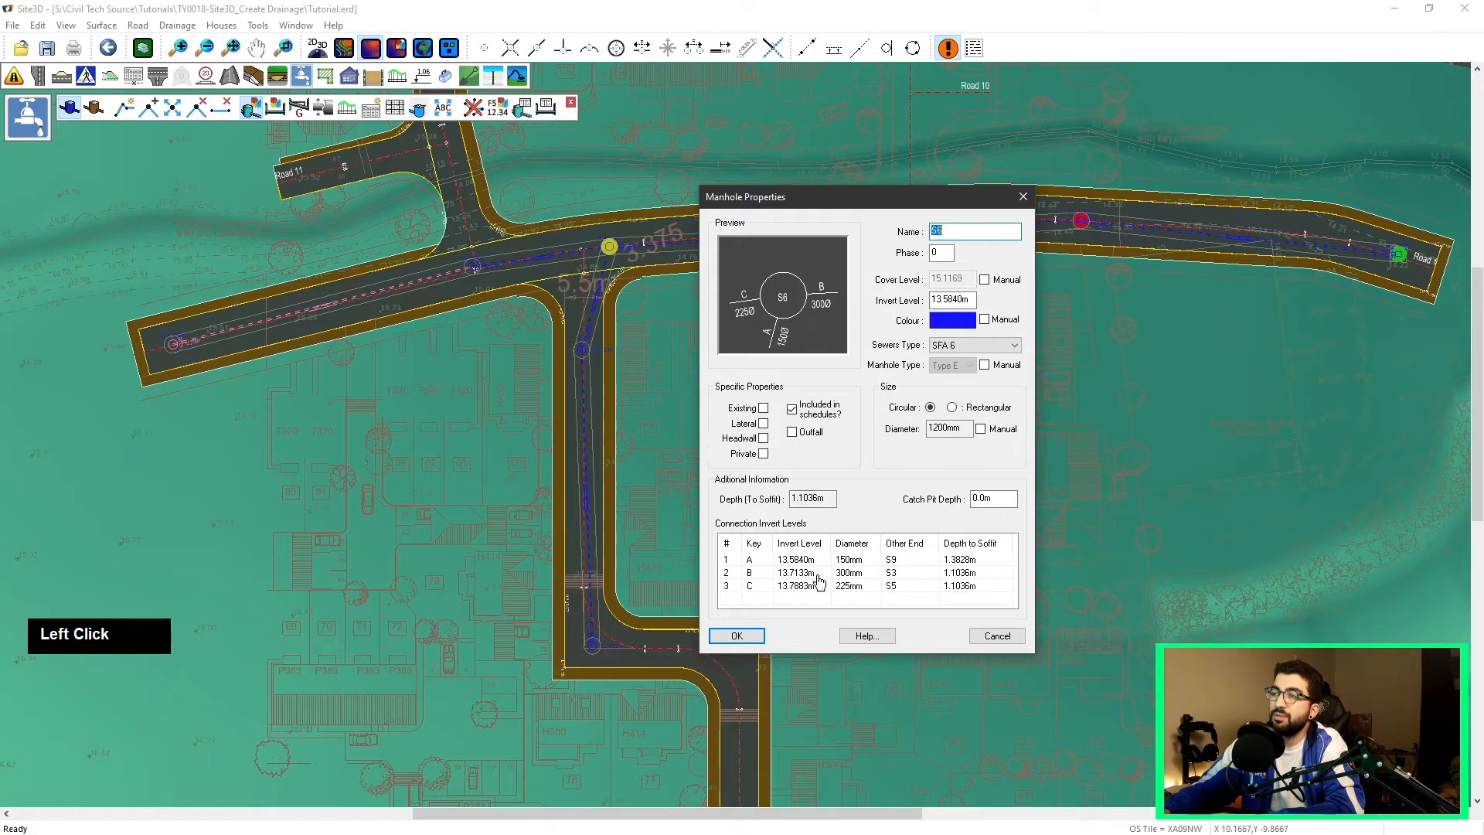
left_click(998, 637)
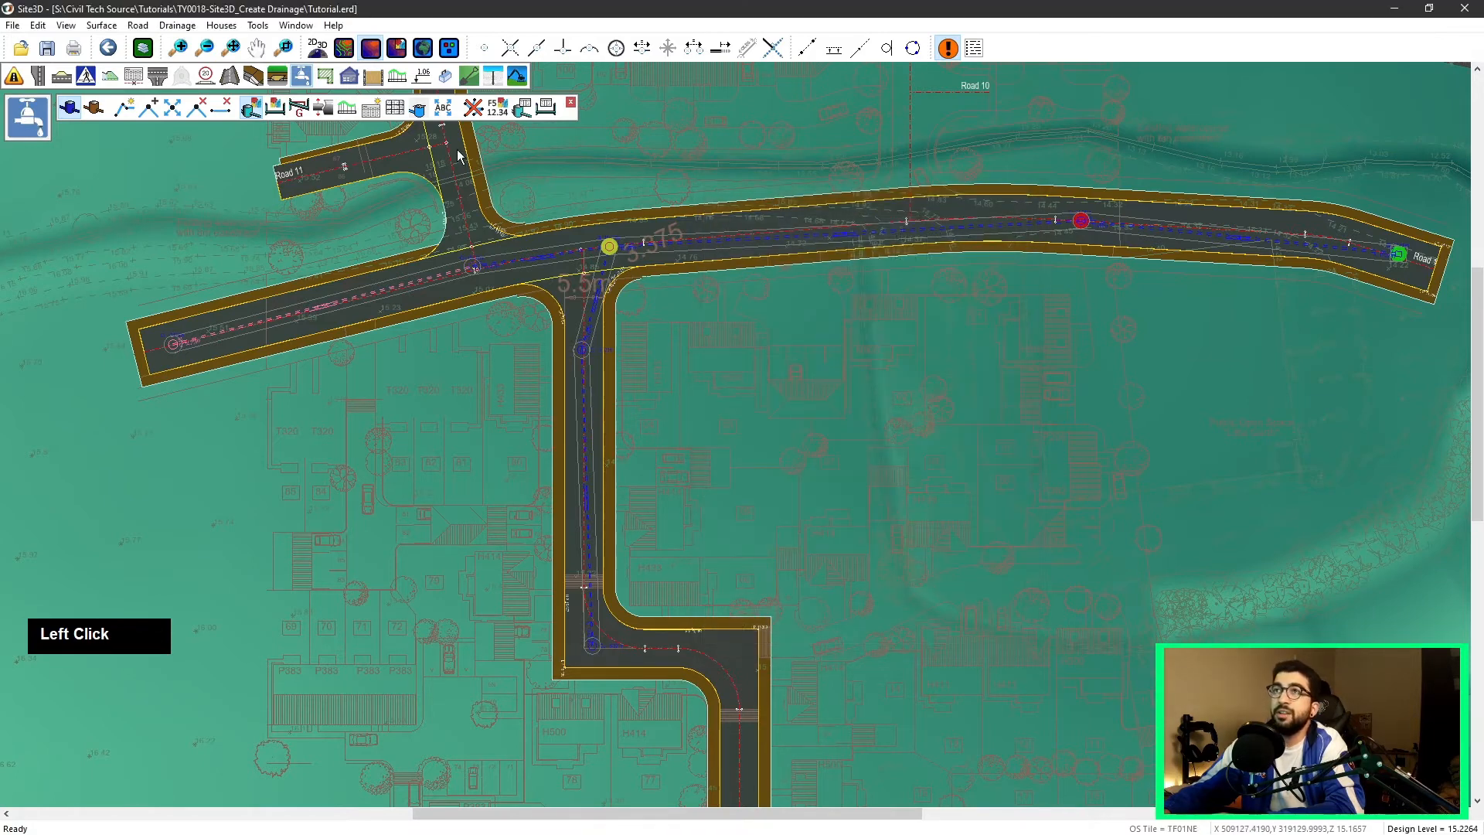
Step: Set the conduit between S9 and S6 to invert levels of 13.8 m at S6 and 13.9 m at S9
left_click(275, 109)
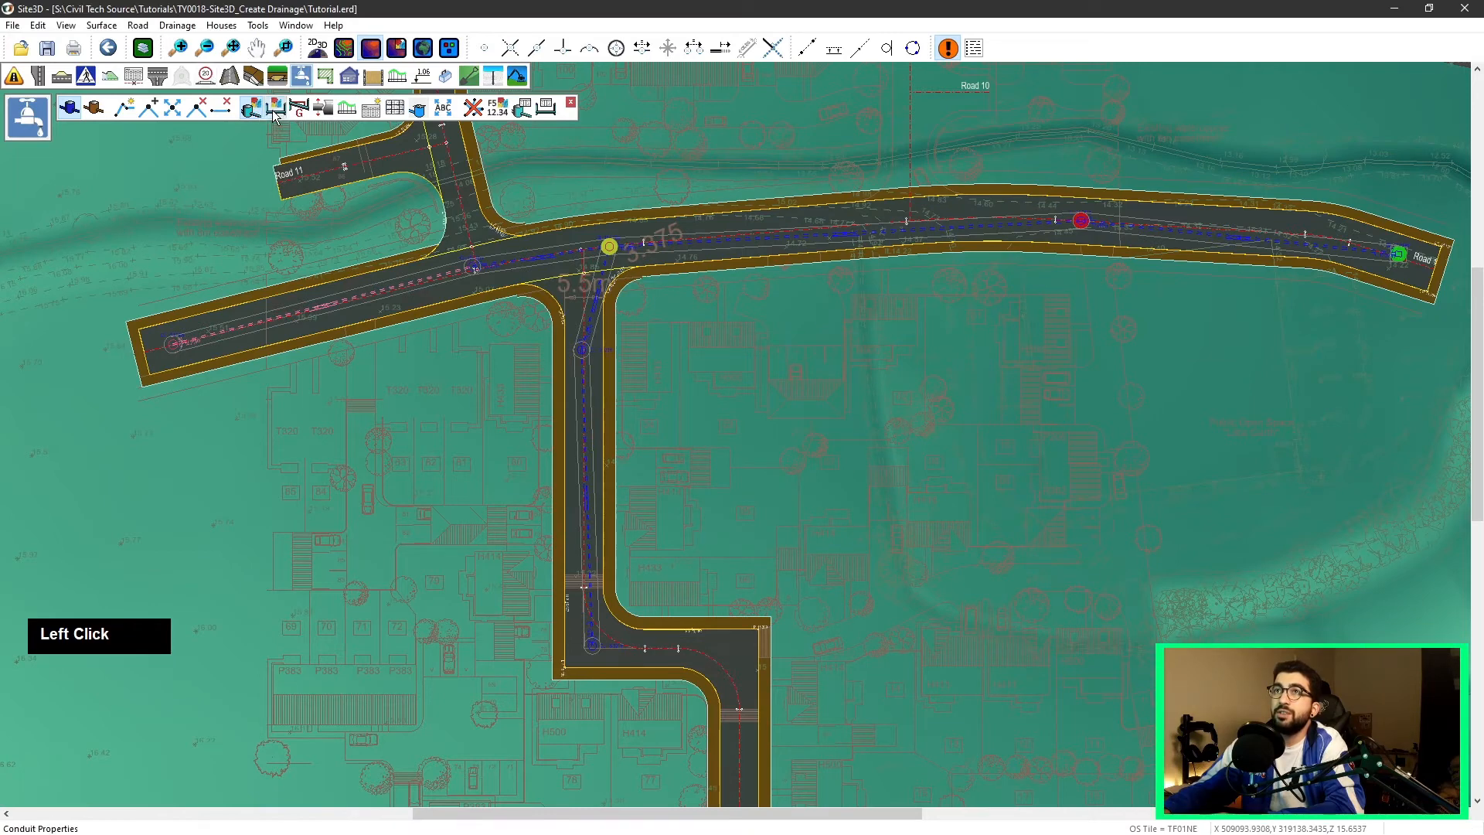
left_click(600, 305)
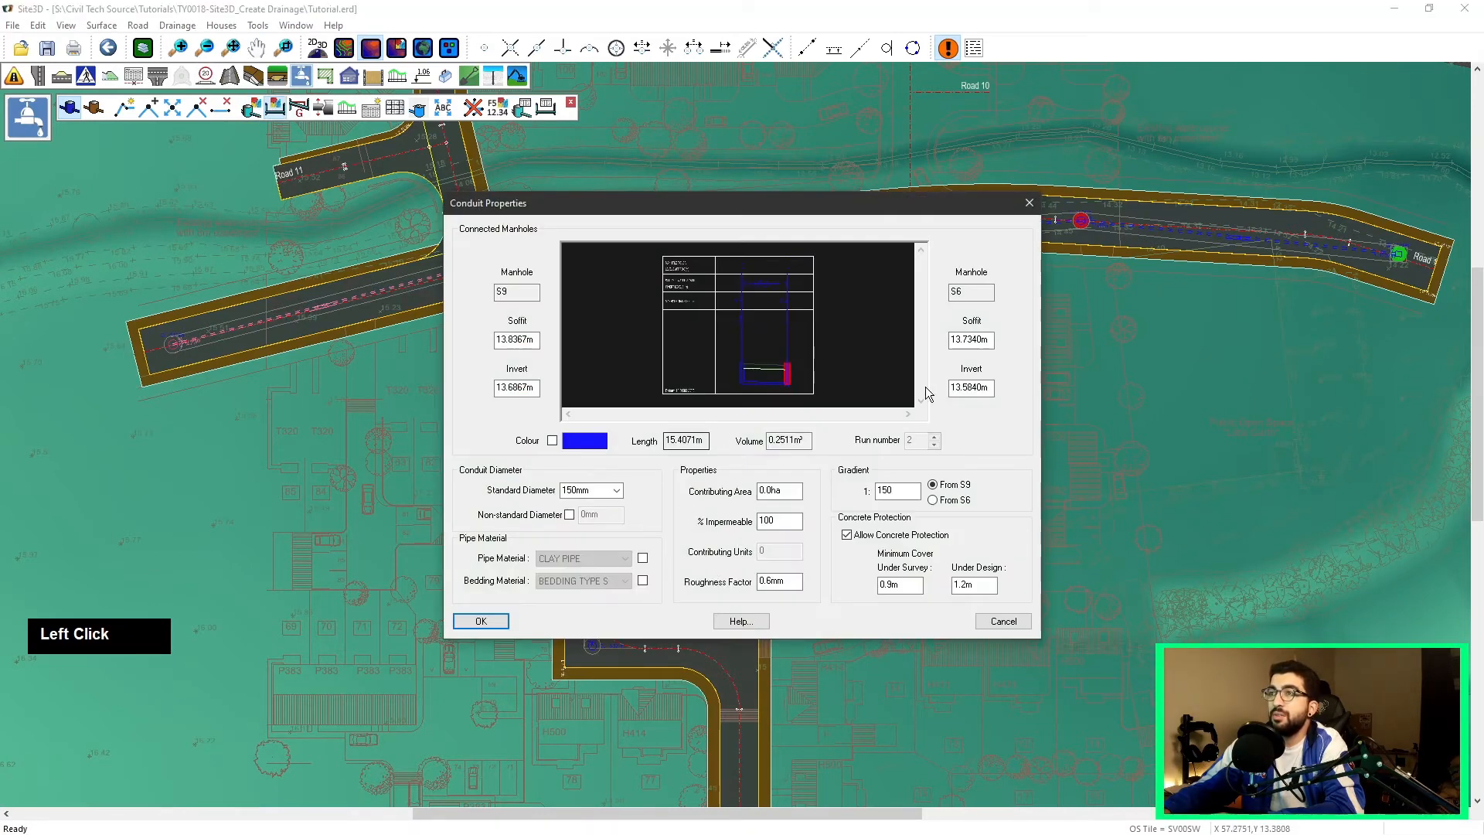
double_click(992, 388)
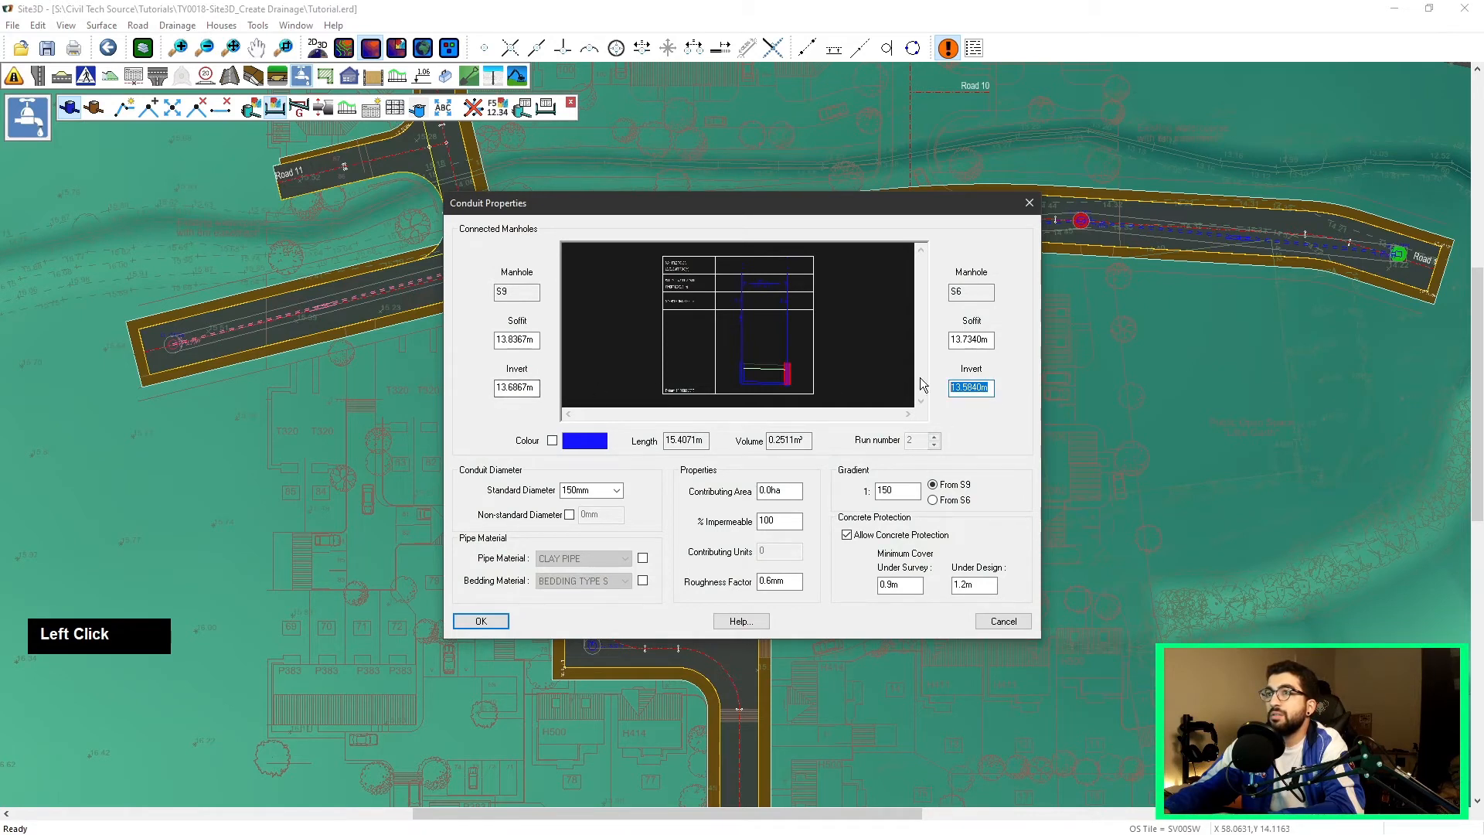
type("13.8")
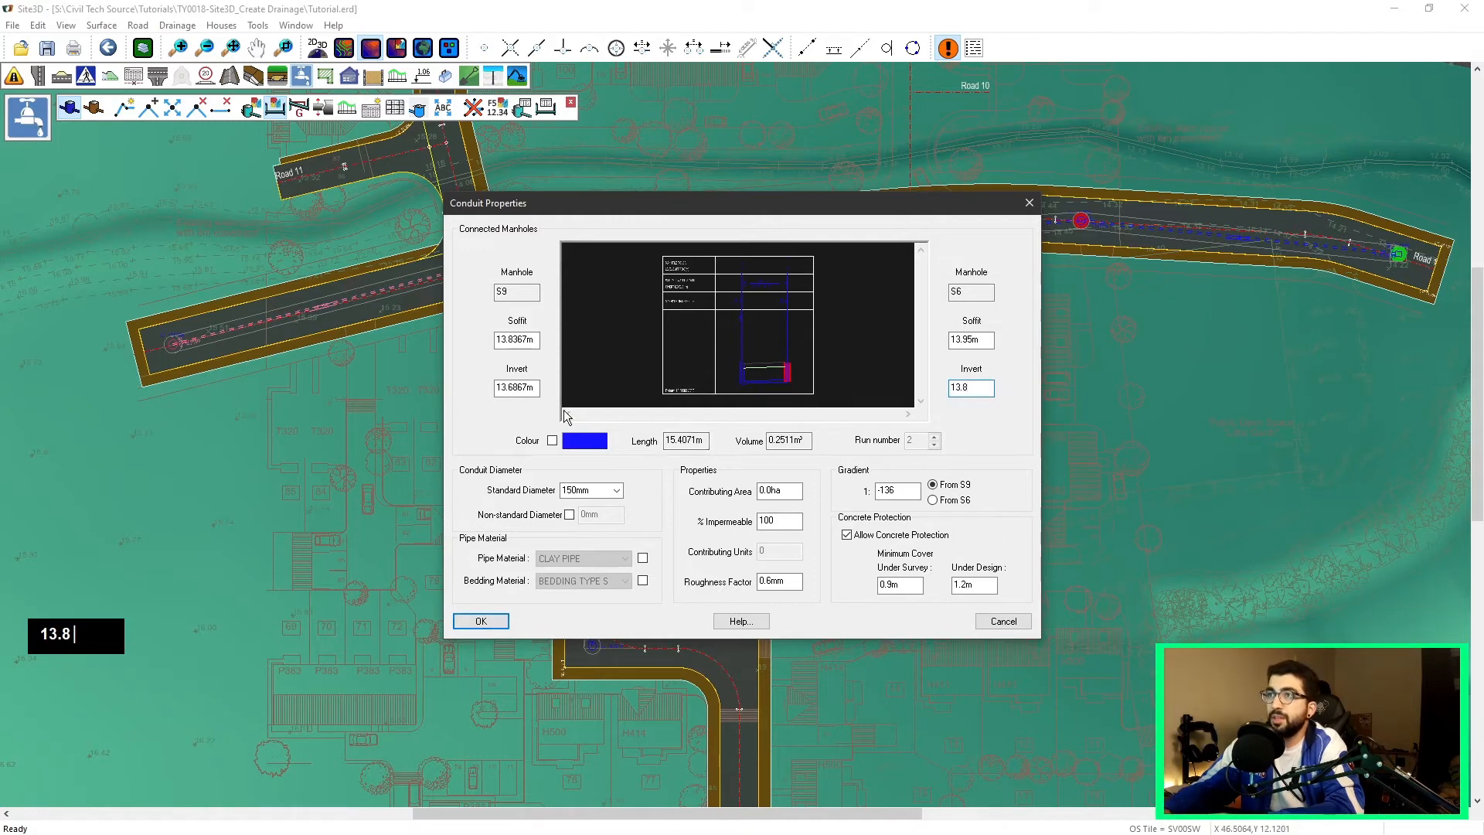
left_click(536, 390)
type("13.9")
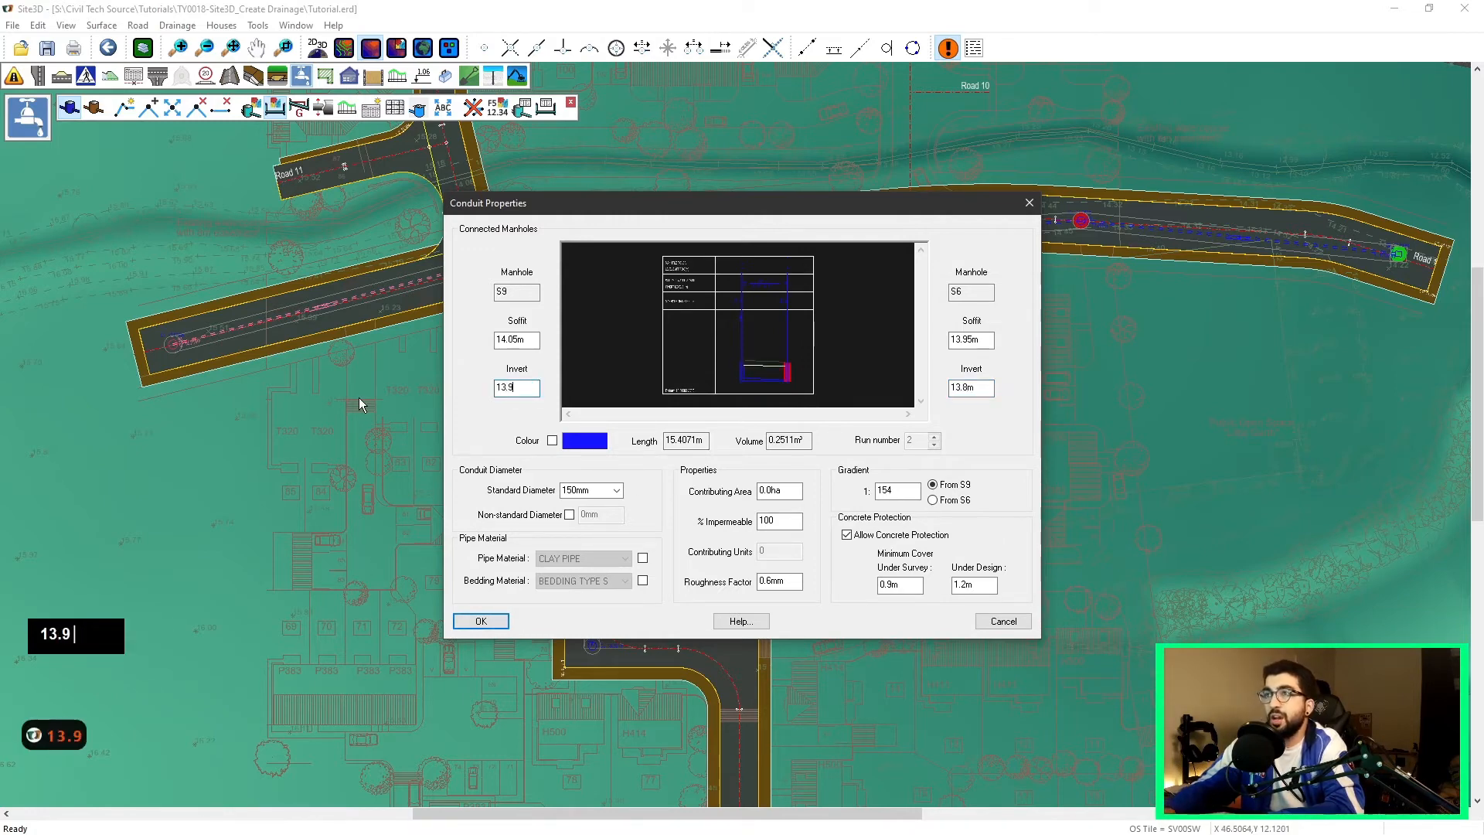
left_click(482, 620)
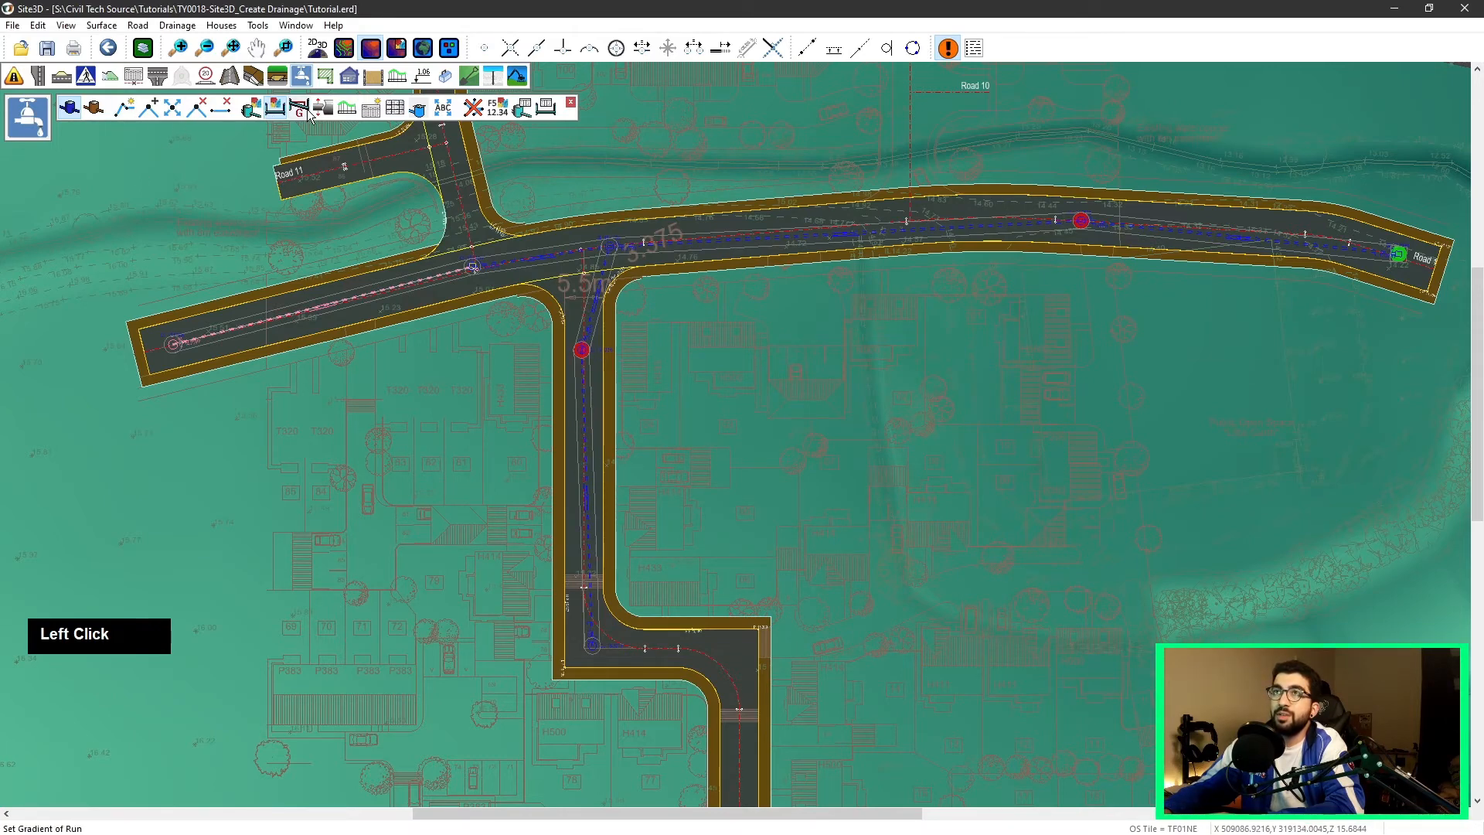
double_click(582, 350)
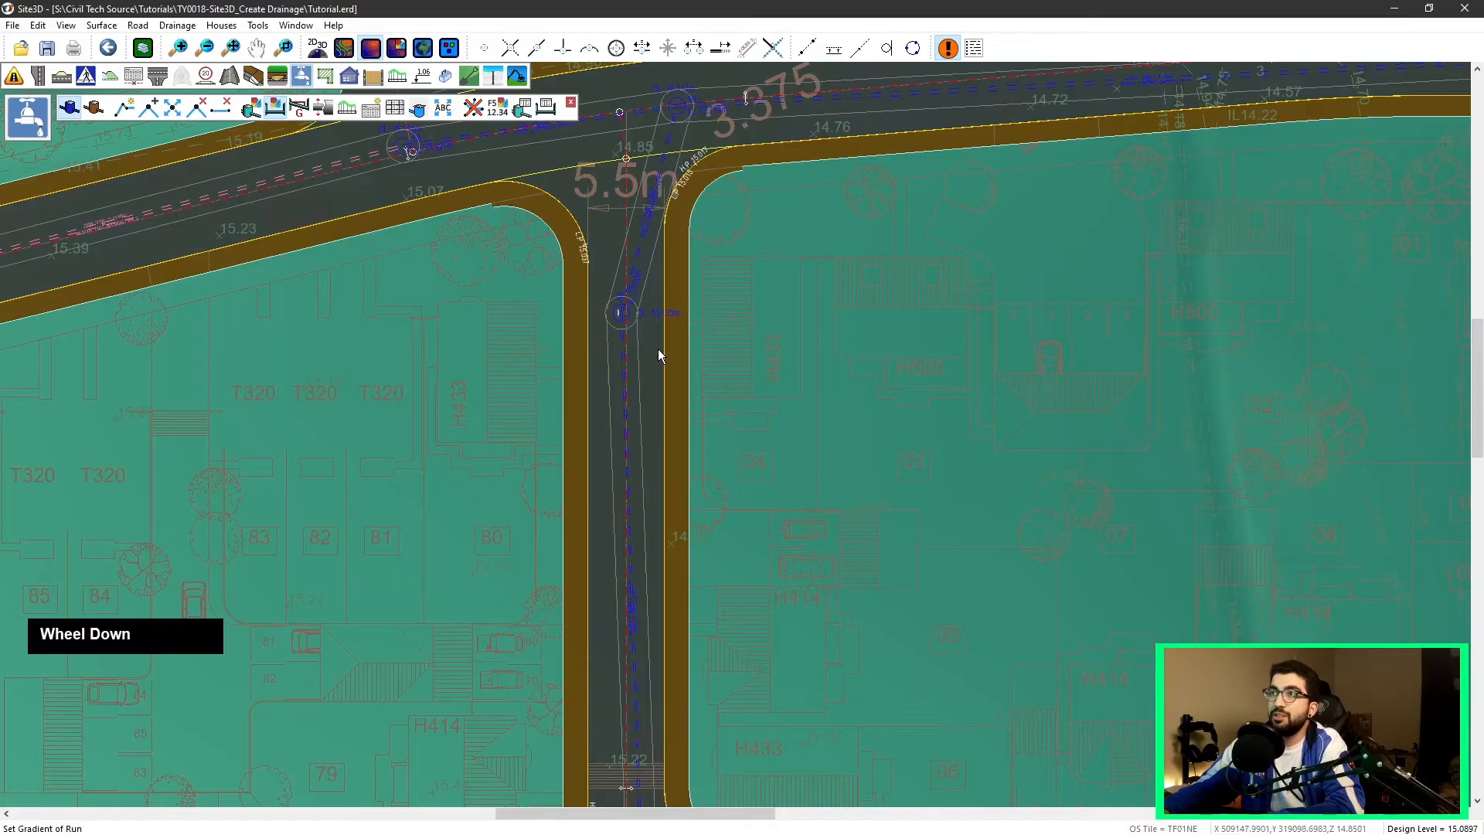
scroll(663, 348, "down", 2)
middle_click_drag(663, 348, 559, 463)
scroll(953, 427, "down", 2)
middle_click_drag(953, 428, 539, 165)
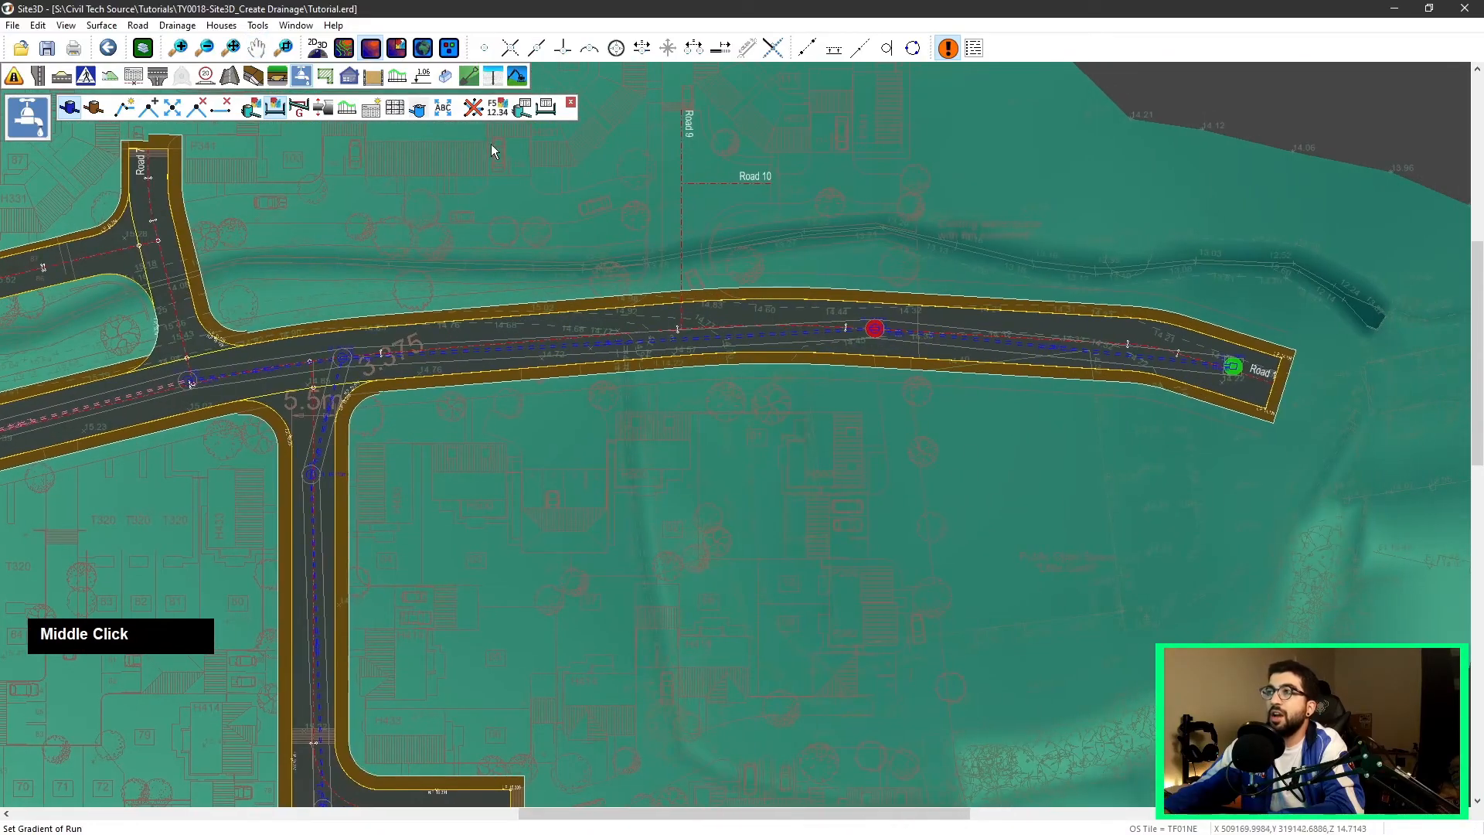
Step: Insert the manhole schedule table into the drawing
left_click(300, 110)
left_click(1224, 375)
left_click(701, 480)
Step: Examine the manhole schedule table's rows and columns
scroll(792, 400, "down", 3)
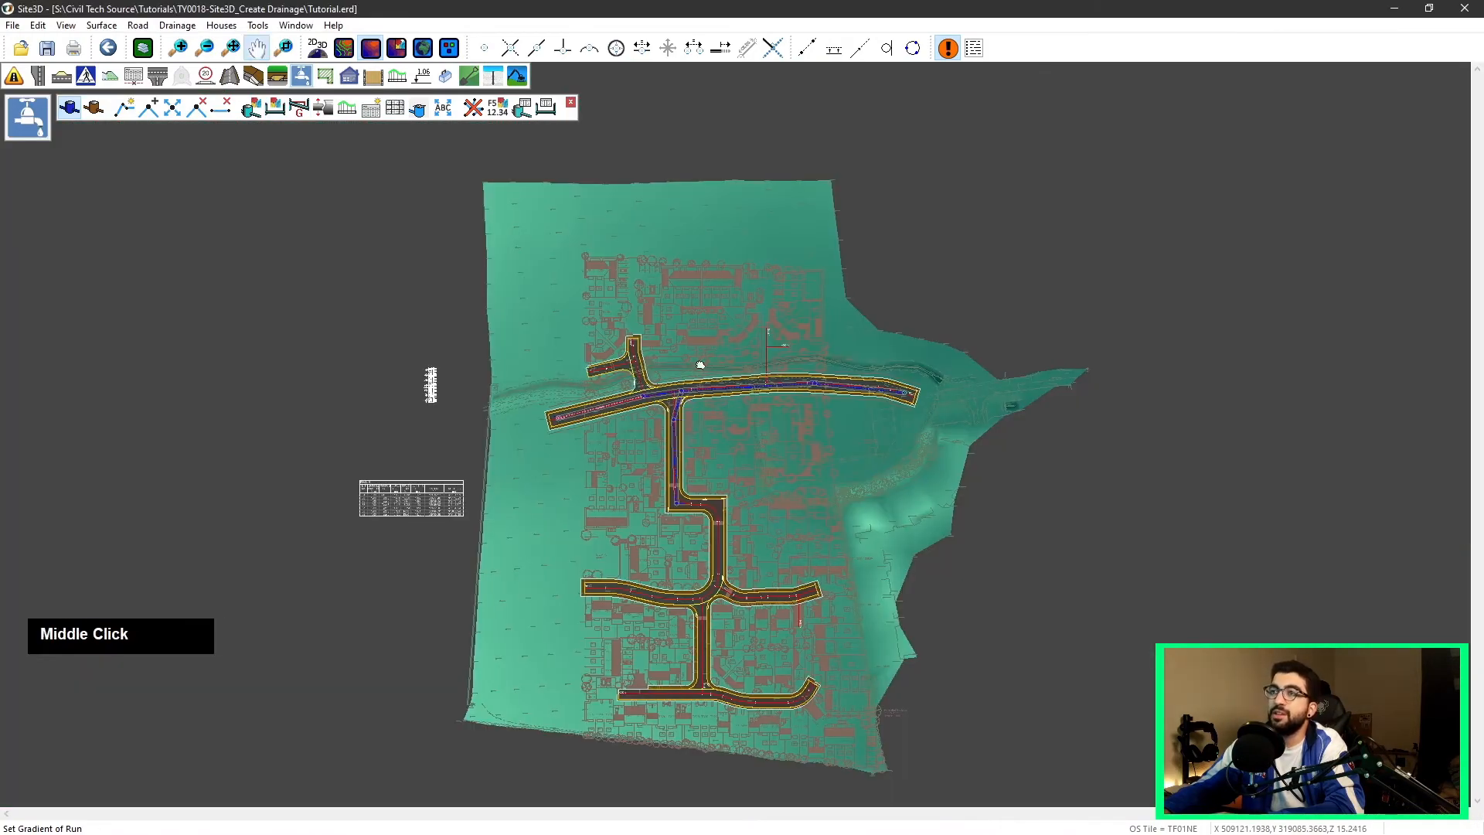
middle_click_drag(621, 460, 572, 351)
scroll(484, 374, "up", 5)
middle_click_drag(185, 425, 1124, 269)
middle_click_drag(348, 419, 827, 430)
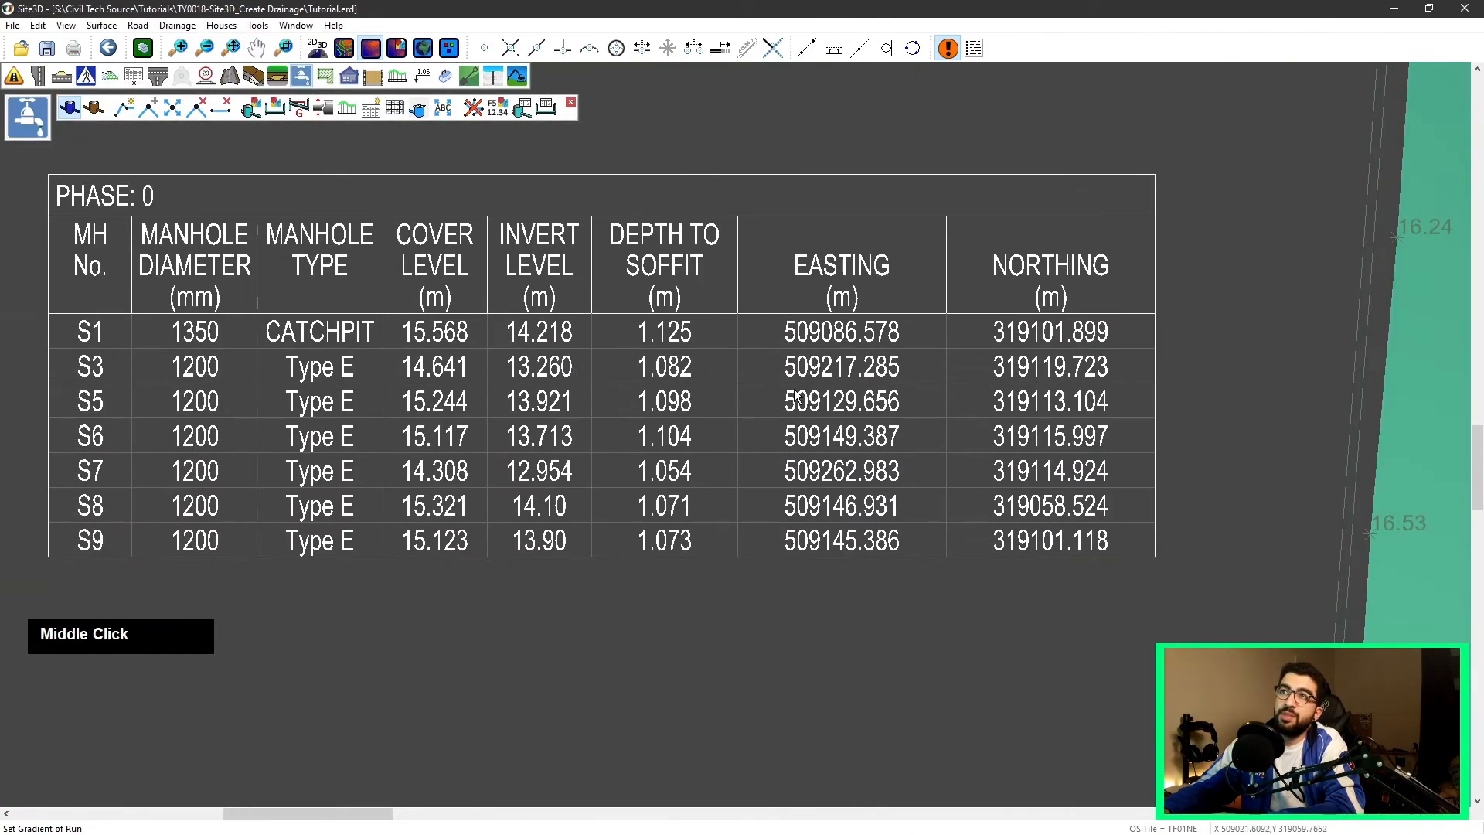
scroll(841, 345, "down", 3)
scroll(513, 378, "down", 6)
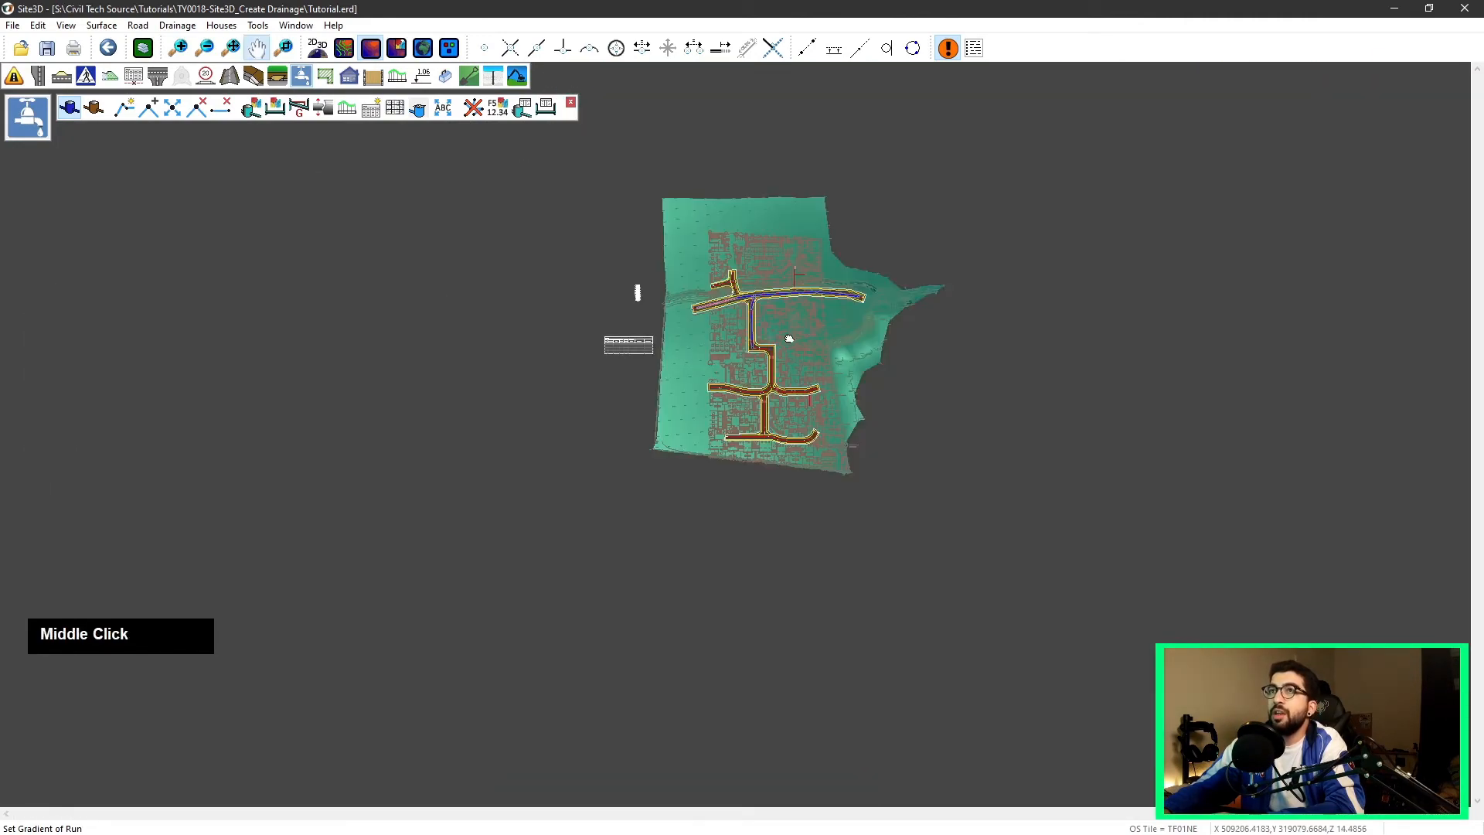
Step: Place a manhole detail schedule of cover, diameter and invert boxes below the schedule table
middle_click_drag(801, 325, 605, 386)
scroll(510, 396, "up", 3)
scroll(510, 396, "up", 4)
middle_click_drag(510, 396, 733, 348)
scroll(733, 348, "down", 1)
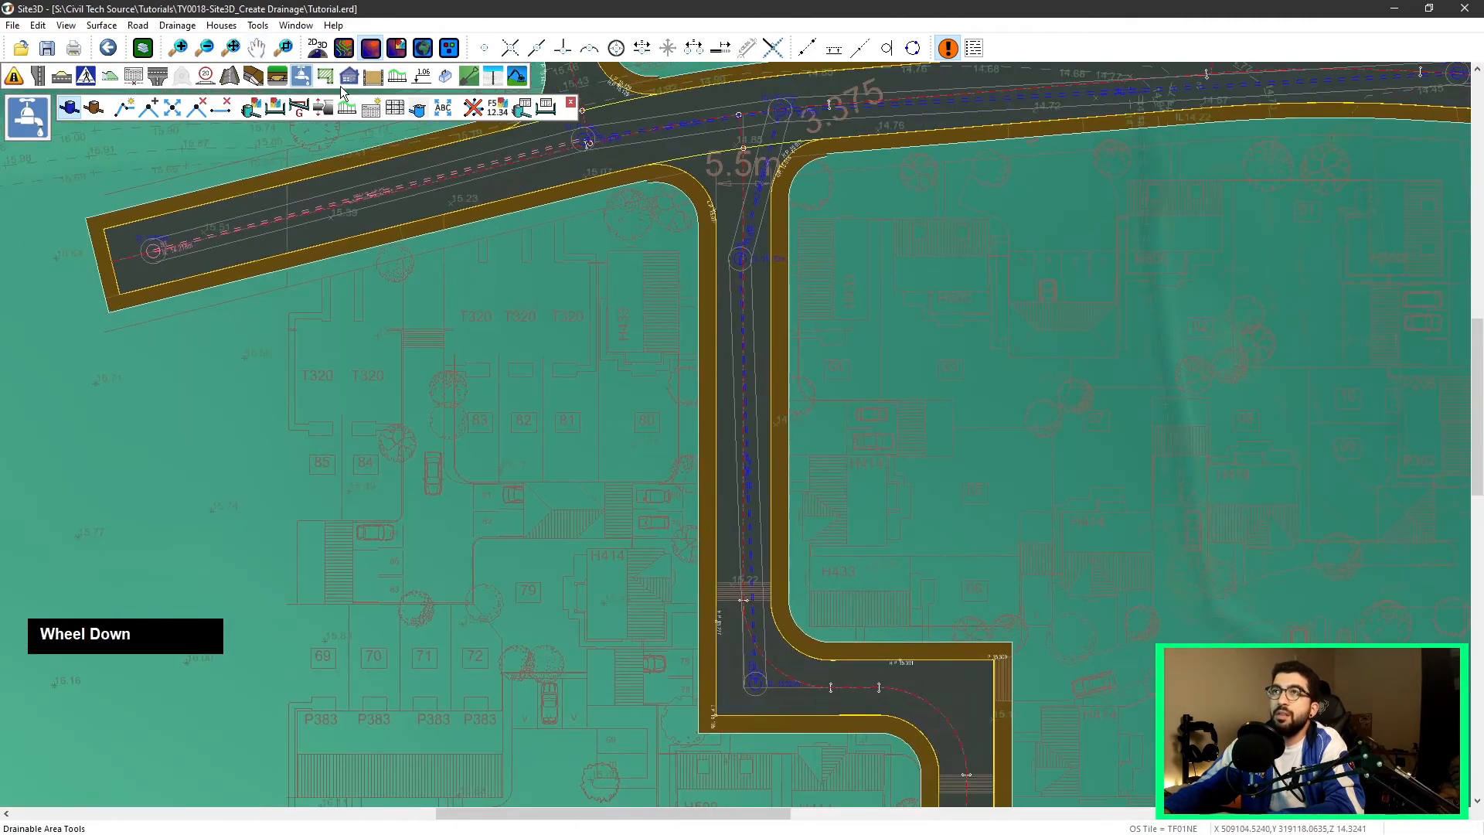
left_click(390, 111)
scroll(590, 368, "down", 10)
middle_click_drag(502, 353, 716, 306)
scroll(364, 418, "up", 10)
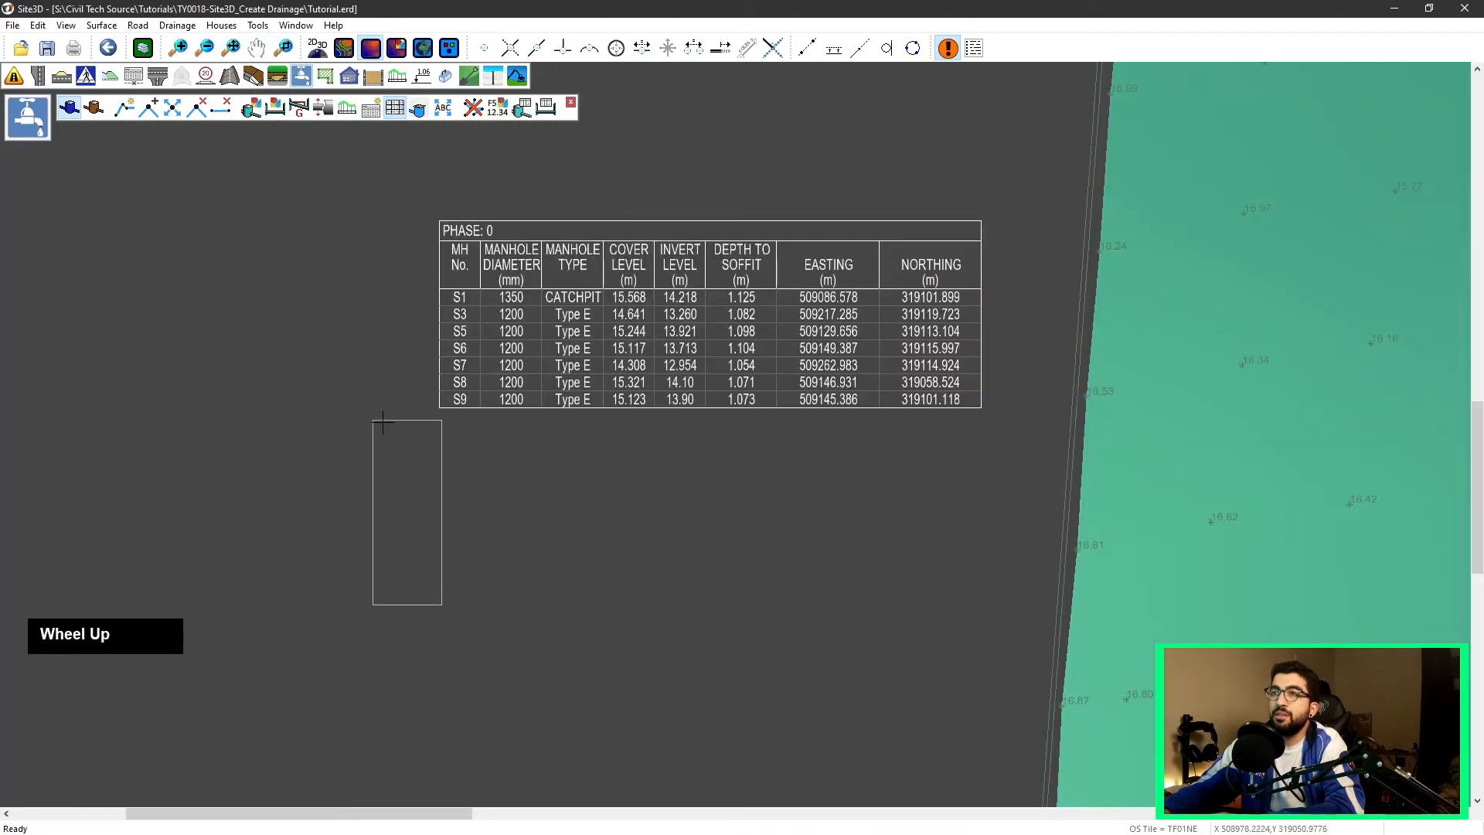
left_click(434, 428)
Step: Review the manhole detail boxes for each manhole in the schedule
scroll(437, 447, "up", 6)
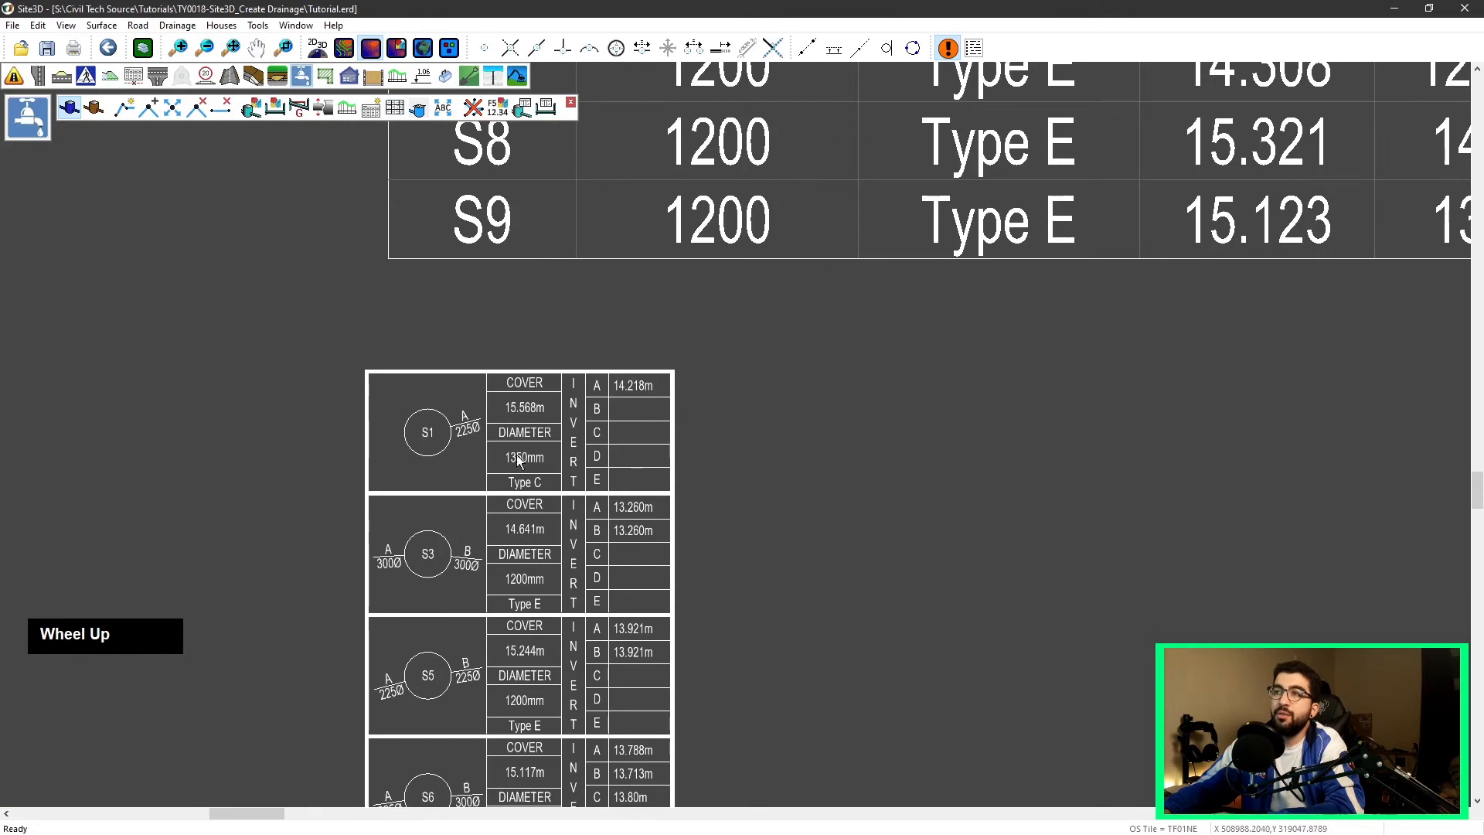
scroll(458, 432, "up", 1)
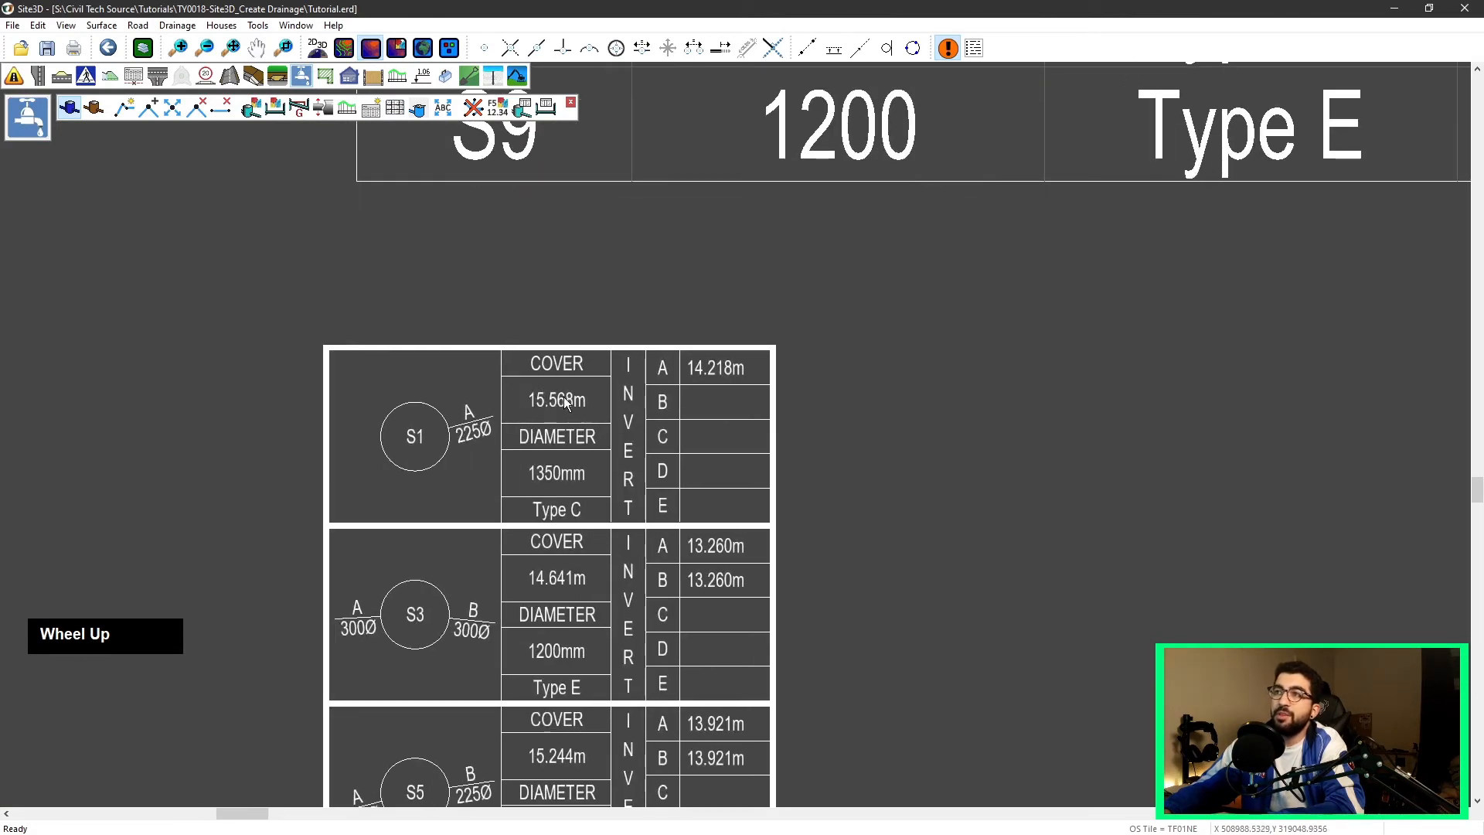
scroll(740, 514, "down", 1)
middle_click_drag(746, 410, 658, 347)
scroll(628, 334, "up", 2)
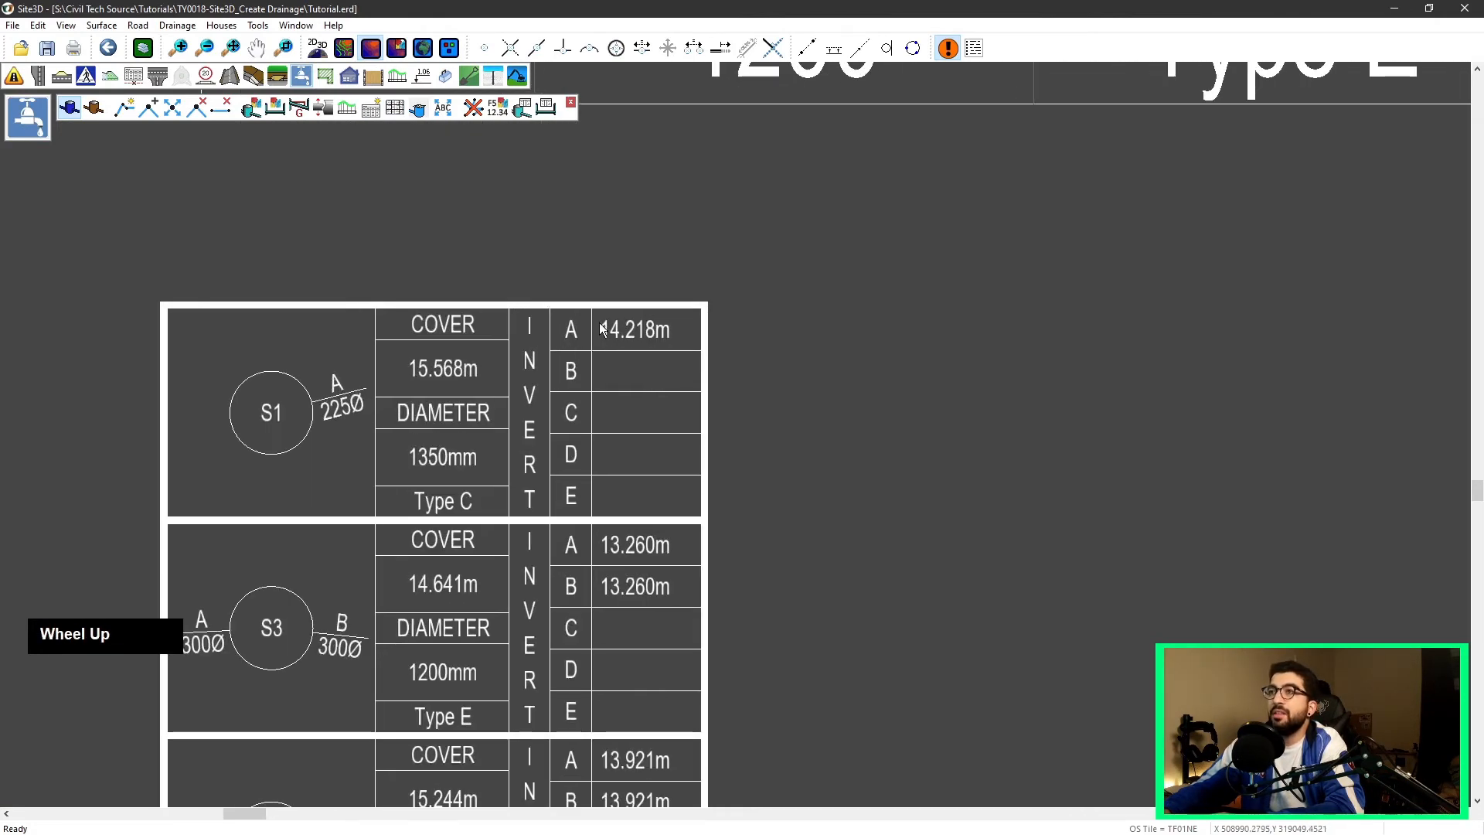
middle_click_drag(628, 611, 573, 261)
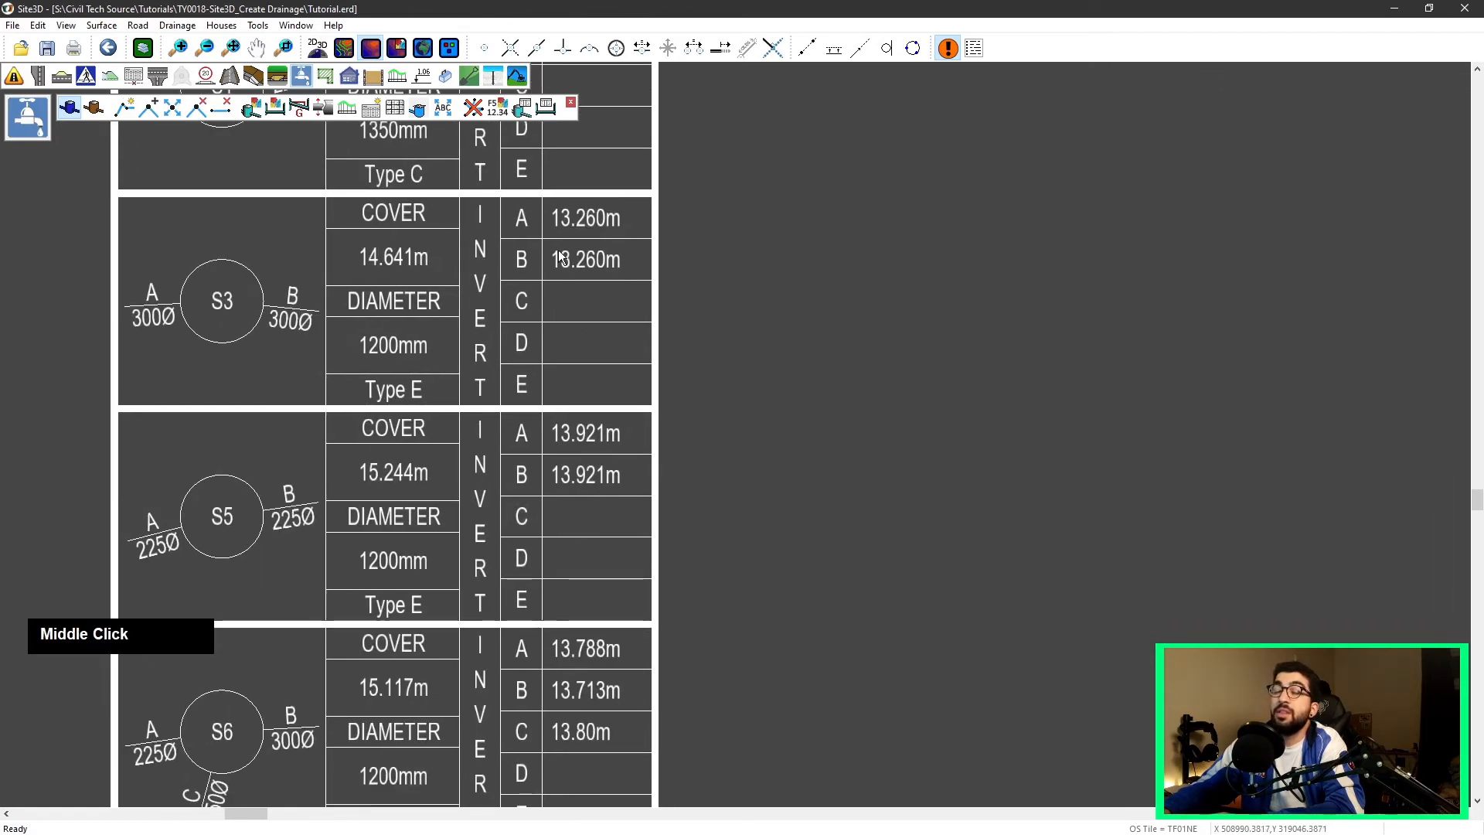
scroll(580, 422, "down", 1)
middle_click_drag(580, 421, 505, 307)
scroll(564, 337, "down", 1)
scroll(557, 344, "down", 1)
scroll(451, 469, "down", 2)
scroll(413, 506, "up", 2)
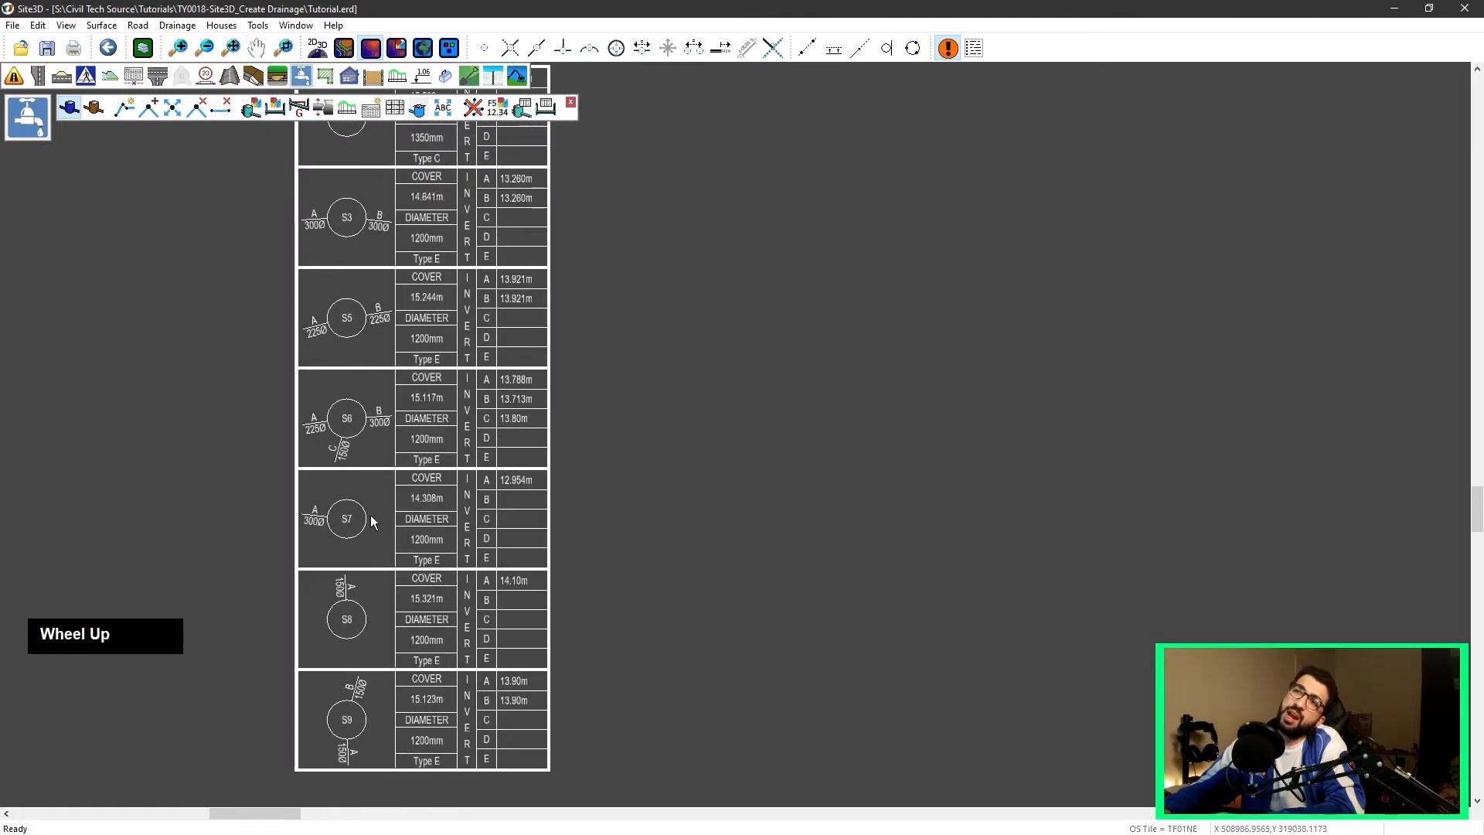
scroll(370, 516, "down", 4)
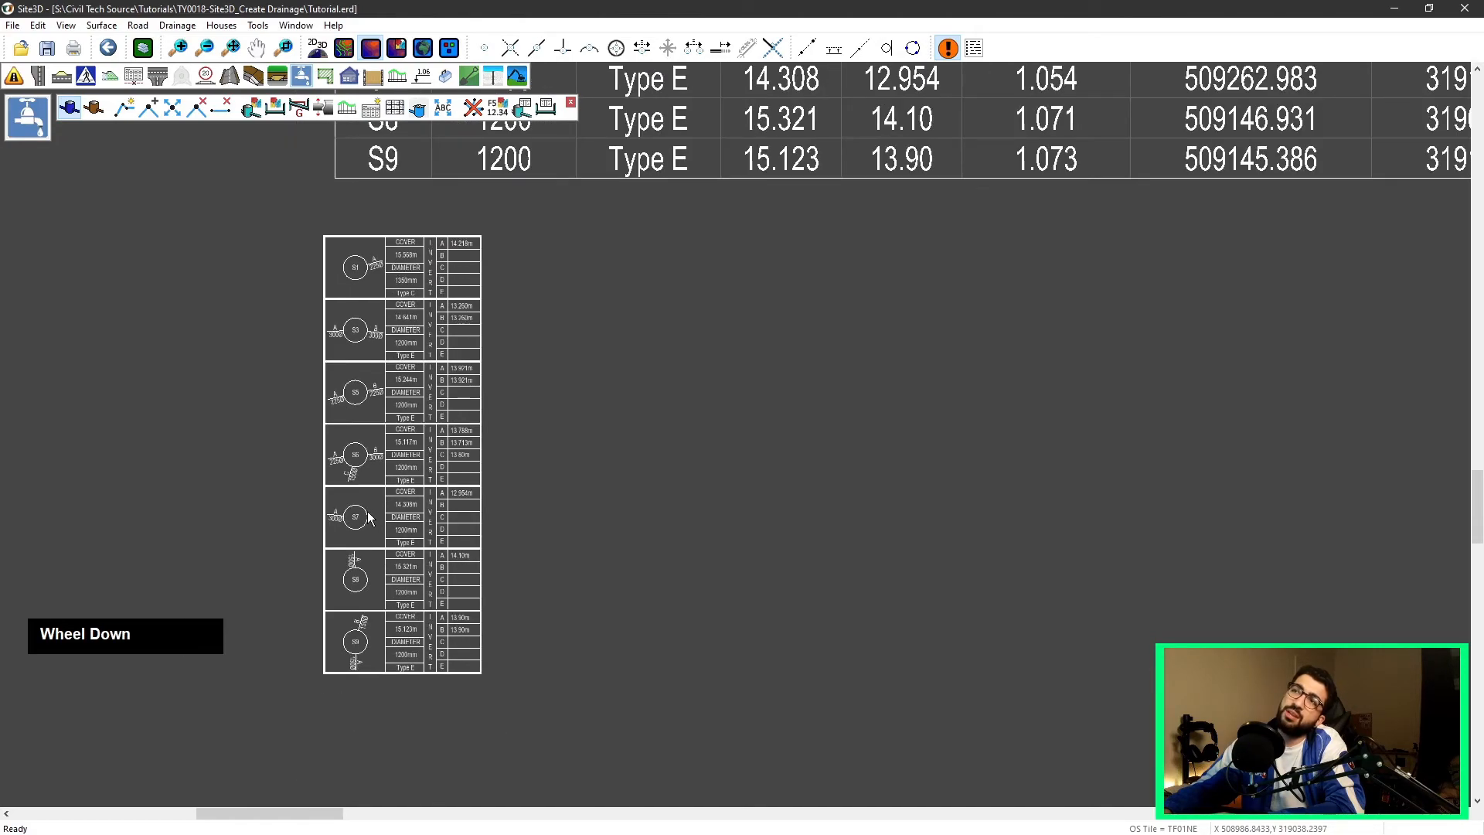
scroll(667, 411, "down", 2)
mouse_move(707, 324)
middle_mouse_down()
mouse_move(550, 356)
mouse_move(62, 367)
middle_mouse_up()
scroll(607, 327, "down", 1)
scroll(762, 336, "down", 3)
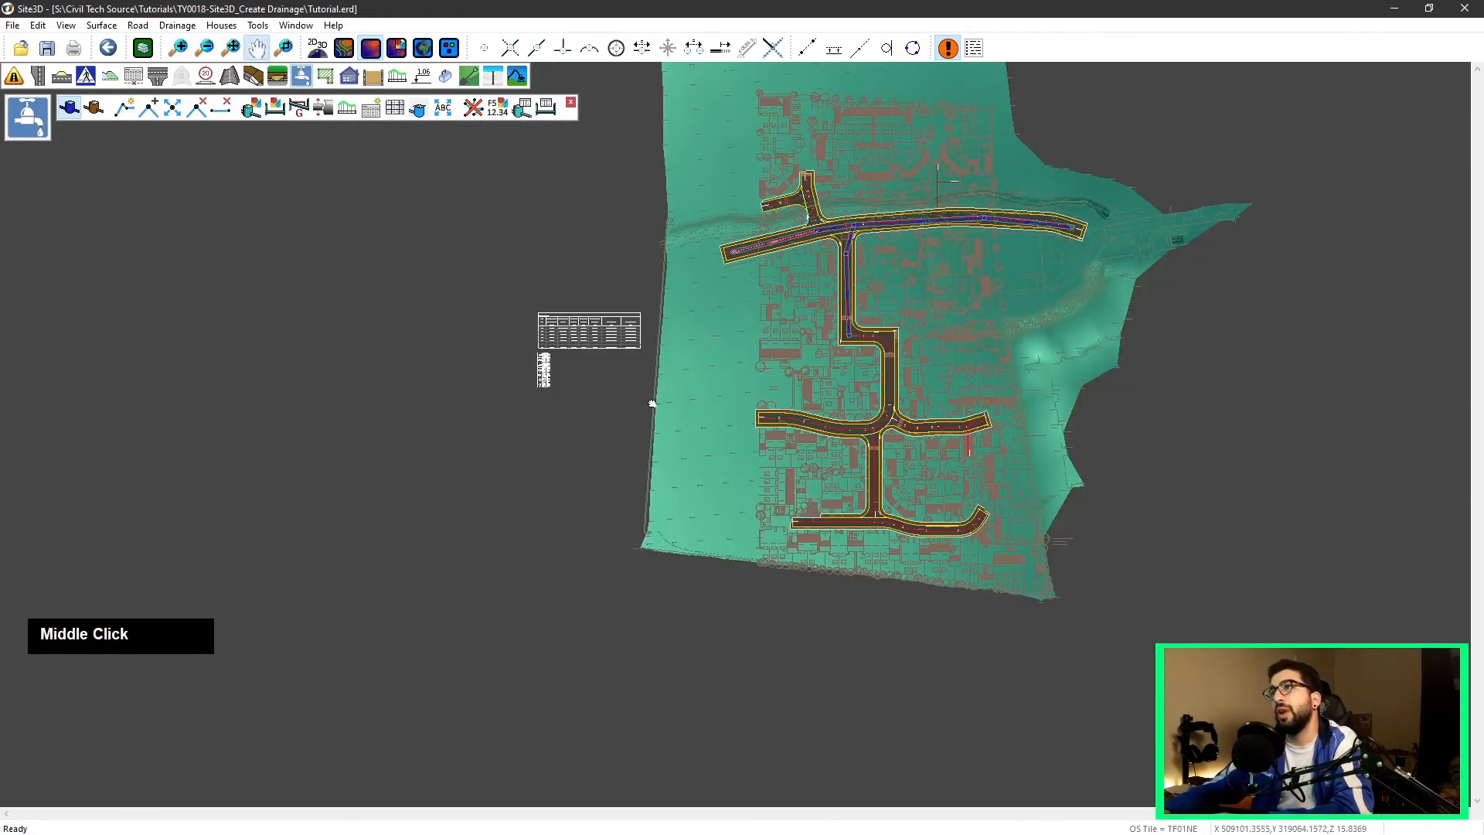
Step: Show the gullies along the roads on the drainage plan
middle_click_drag(696, 374, 517, 490)
scroll(428, 489, "up", 2)
middle_click_drag(895, 260, 413, 393)
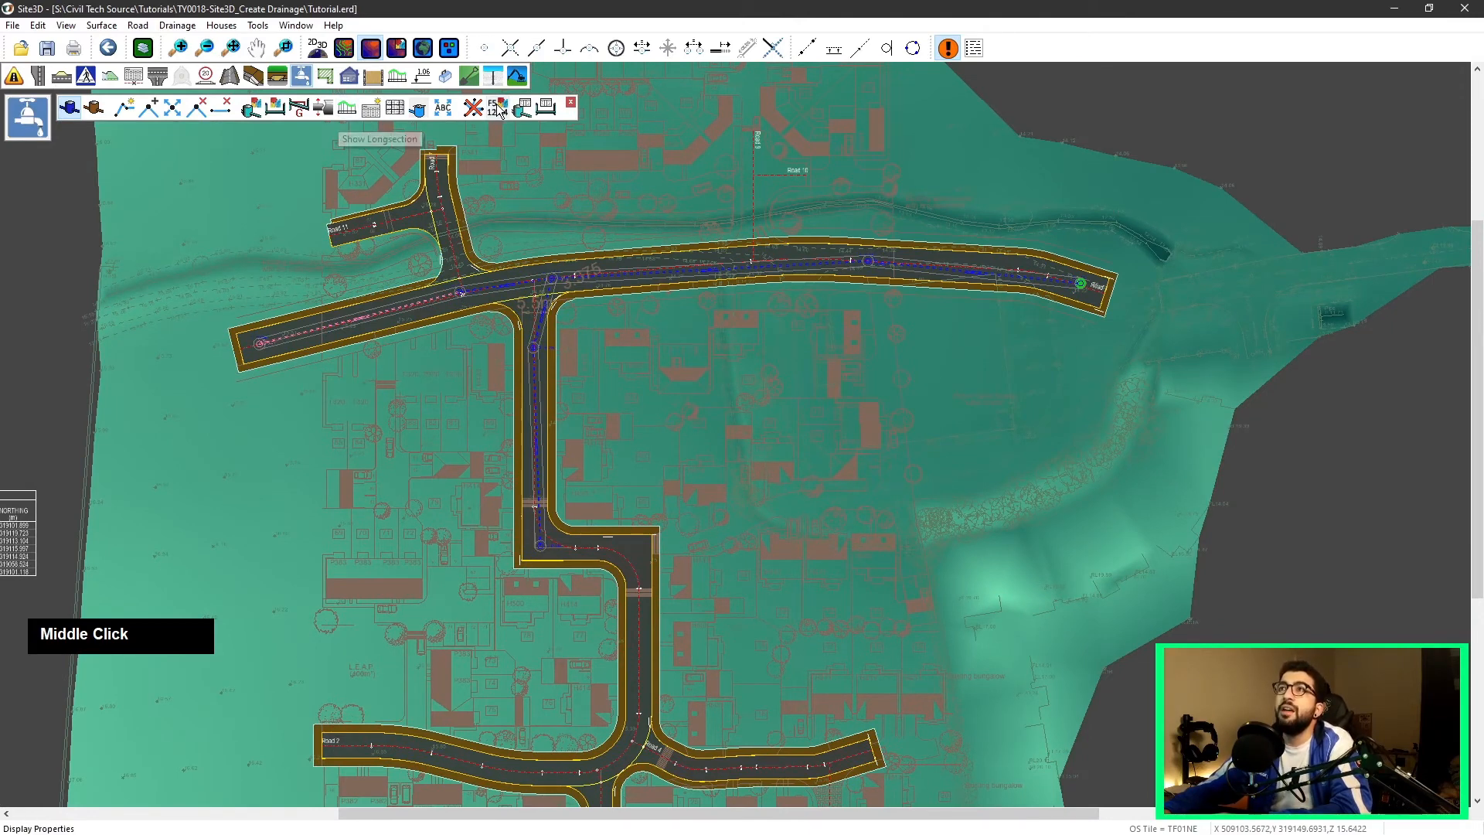
left_click(419, 110)
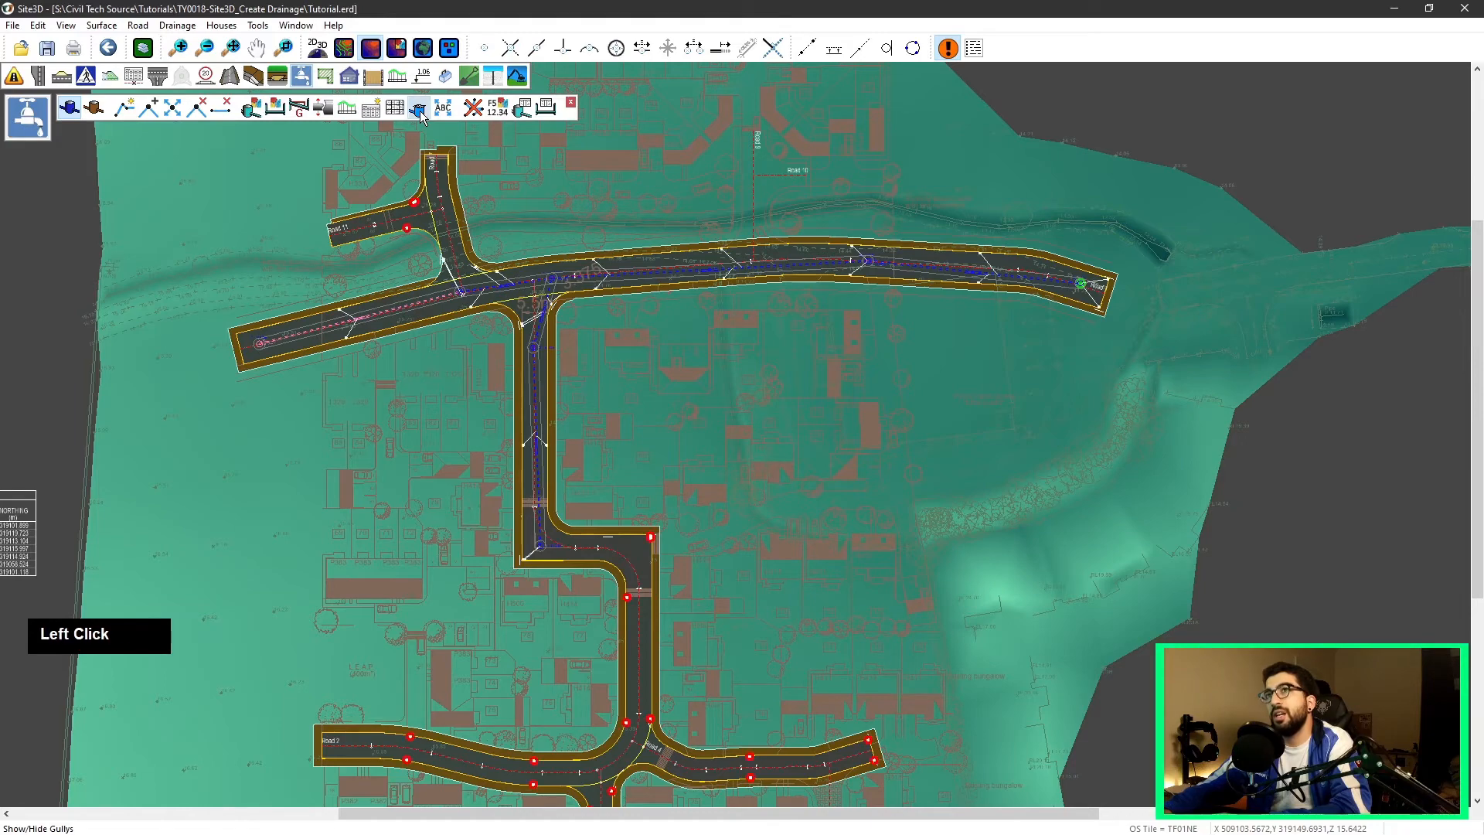
Step: Examine the gully positions and connections along each road
scroll(403, 205, "up", 3)
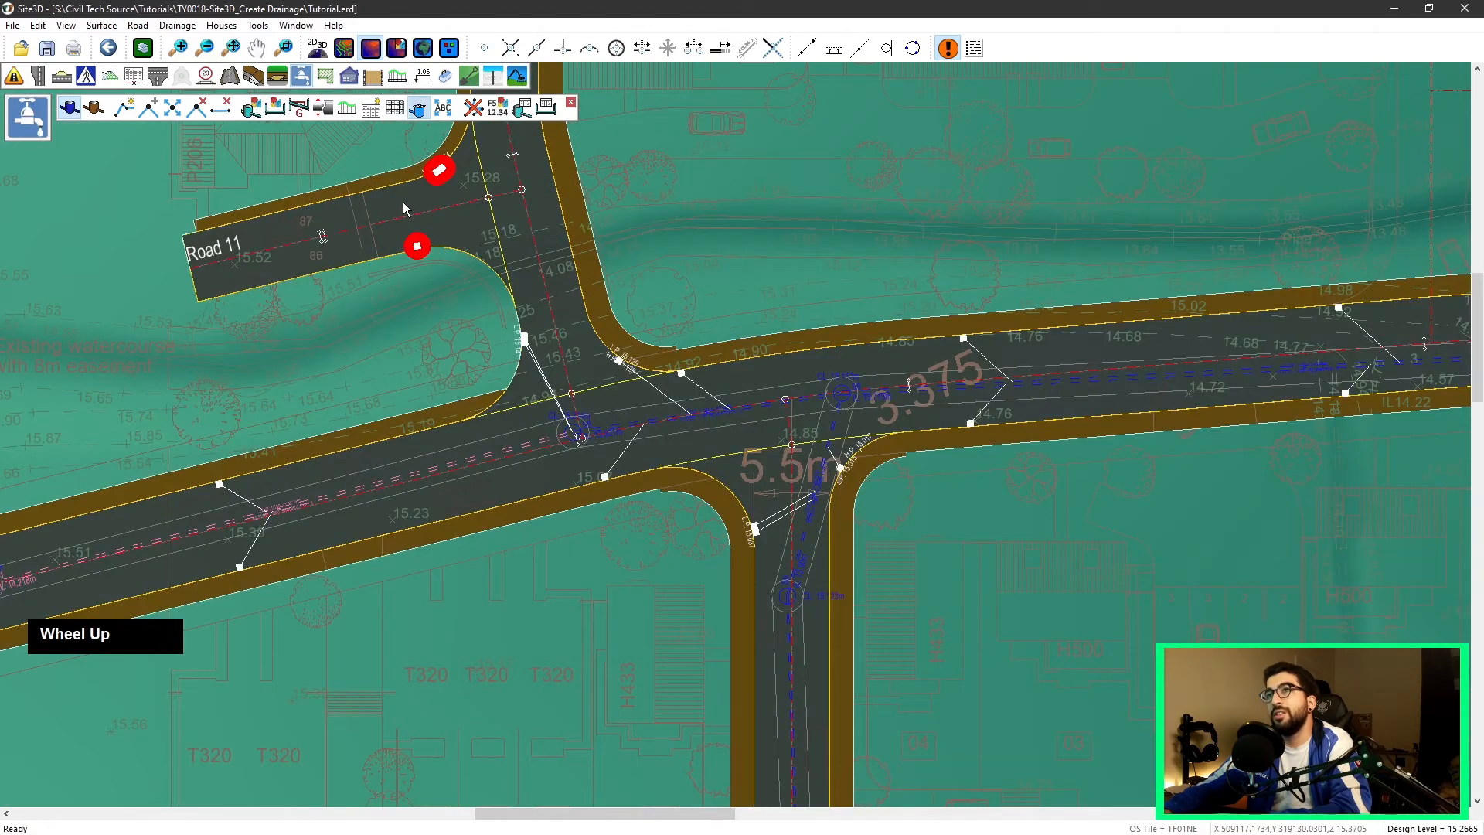
scroll(402, 204, "down", 4)
scroll(550, 438, "down", 4)
middle_click_drag(603, 609, 546, 199)
scroll(495, 295, "up", 9)
middle_click_drag(554, 340, 571, 352)
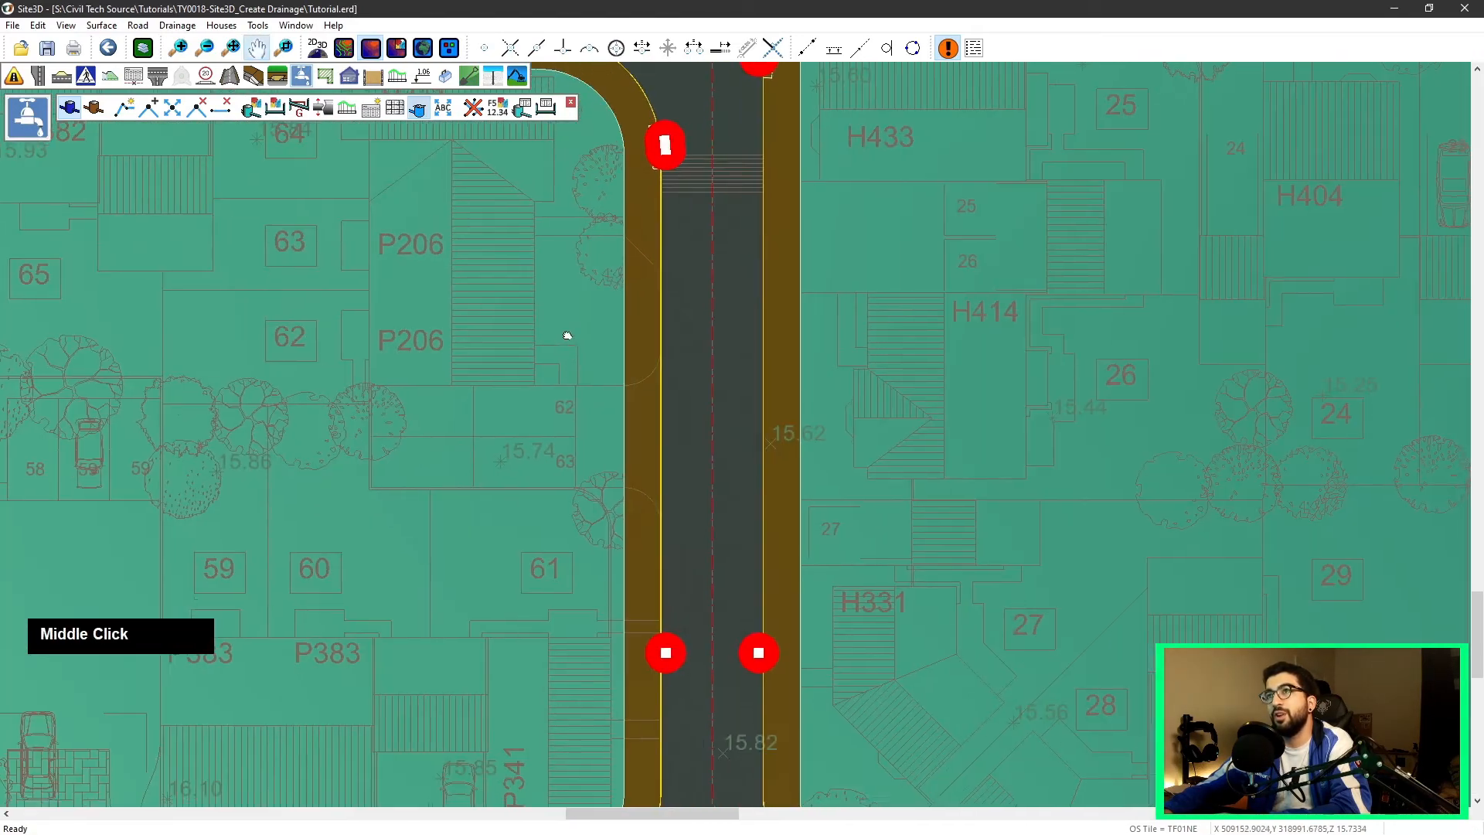
scroll(644, 448, "down", 3)
middle_click_drag(524, 590, 612, 416)
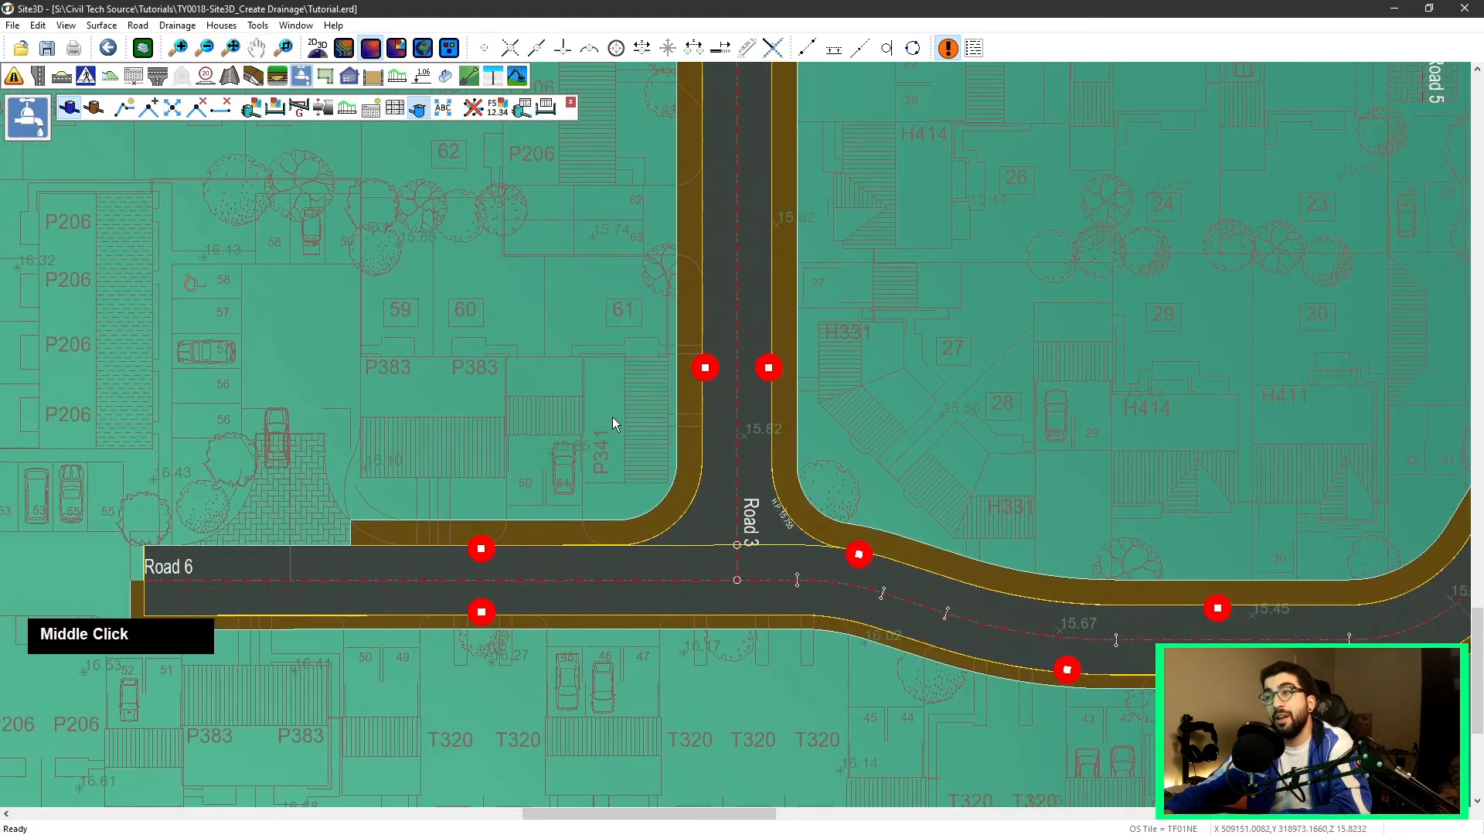
scroll(612, 416, "down", 3)
middle_click_drag(634, 270, 596, 609)
middle_click_drag(684, 211, 691, 422)
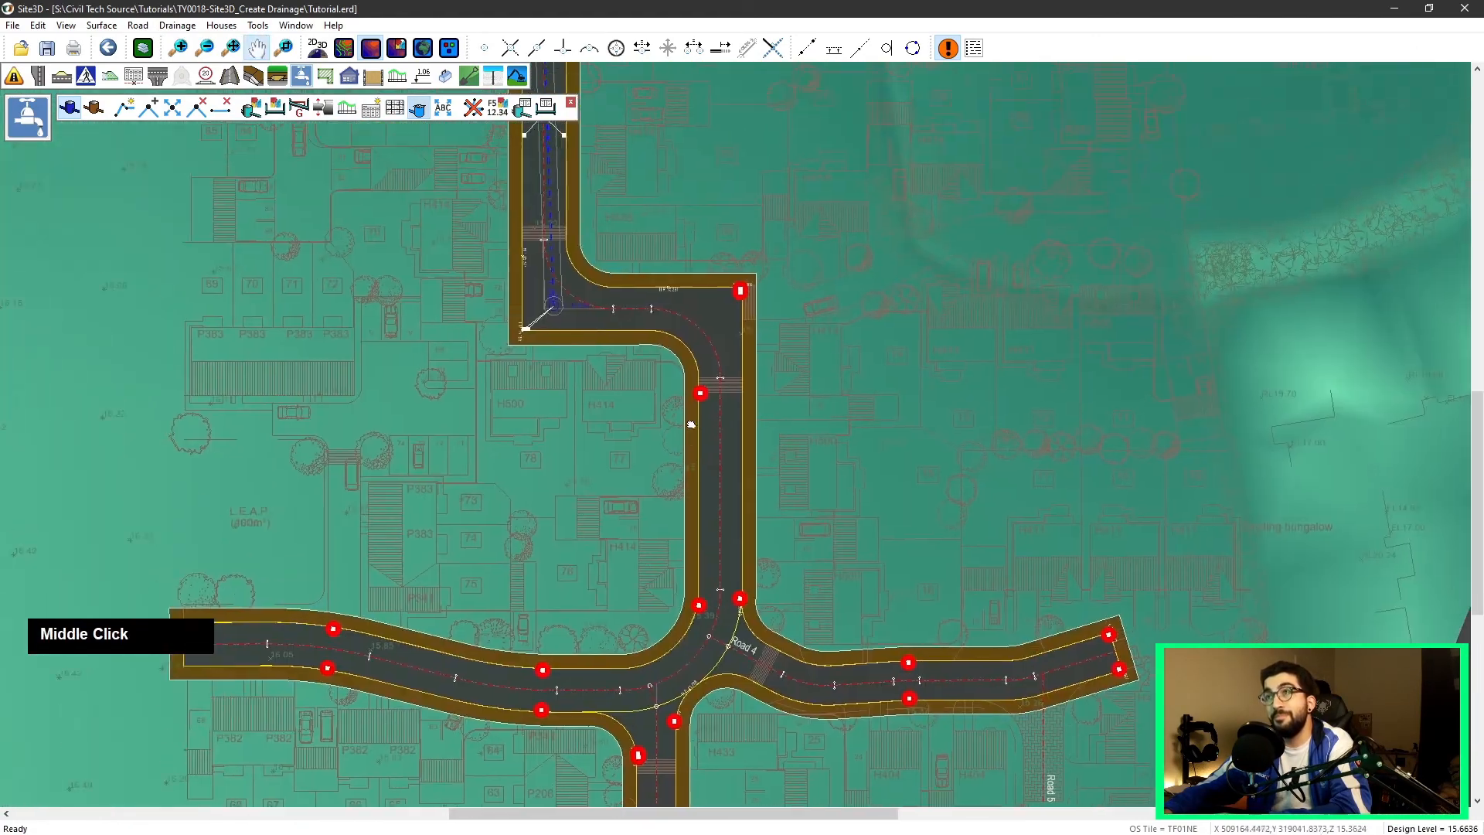
scroll(564, 317, "up", 8)
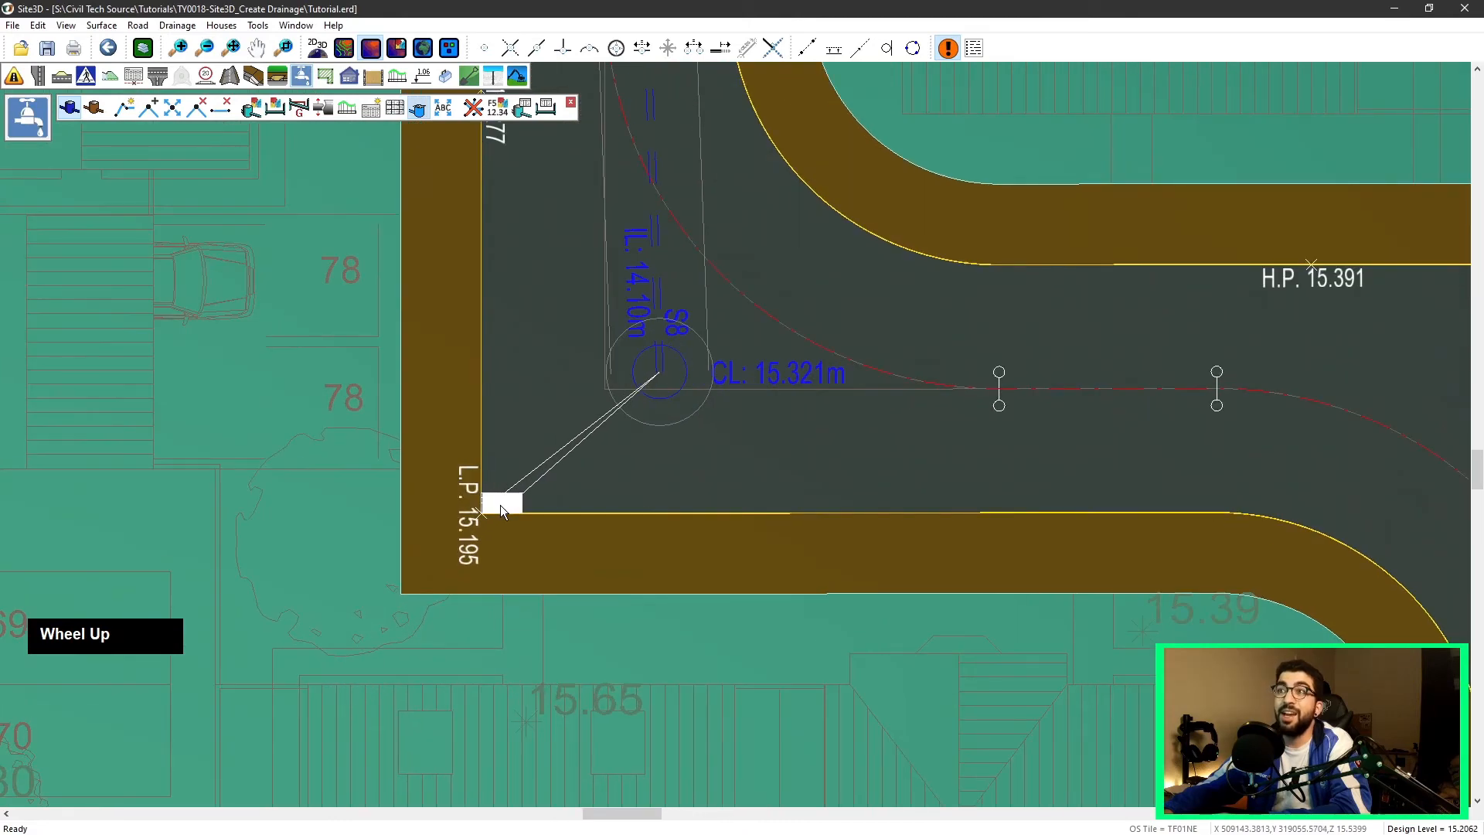
scroll(634, 309, "down", 2)
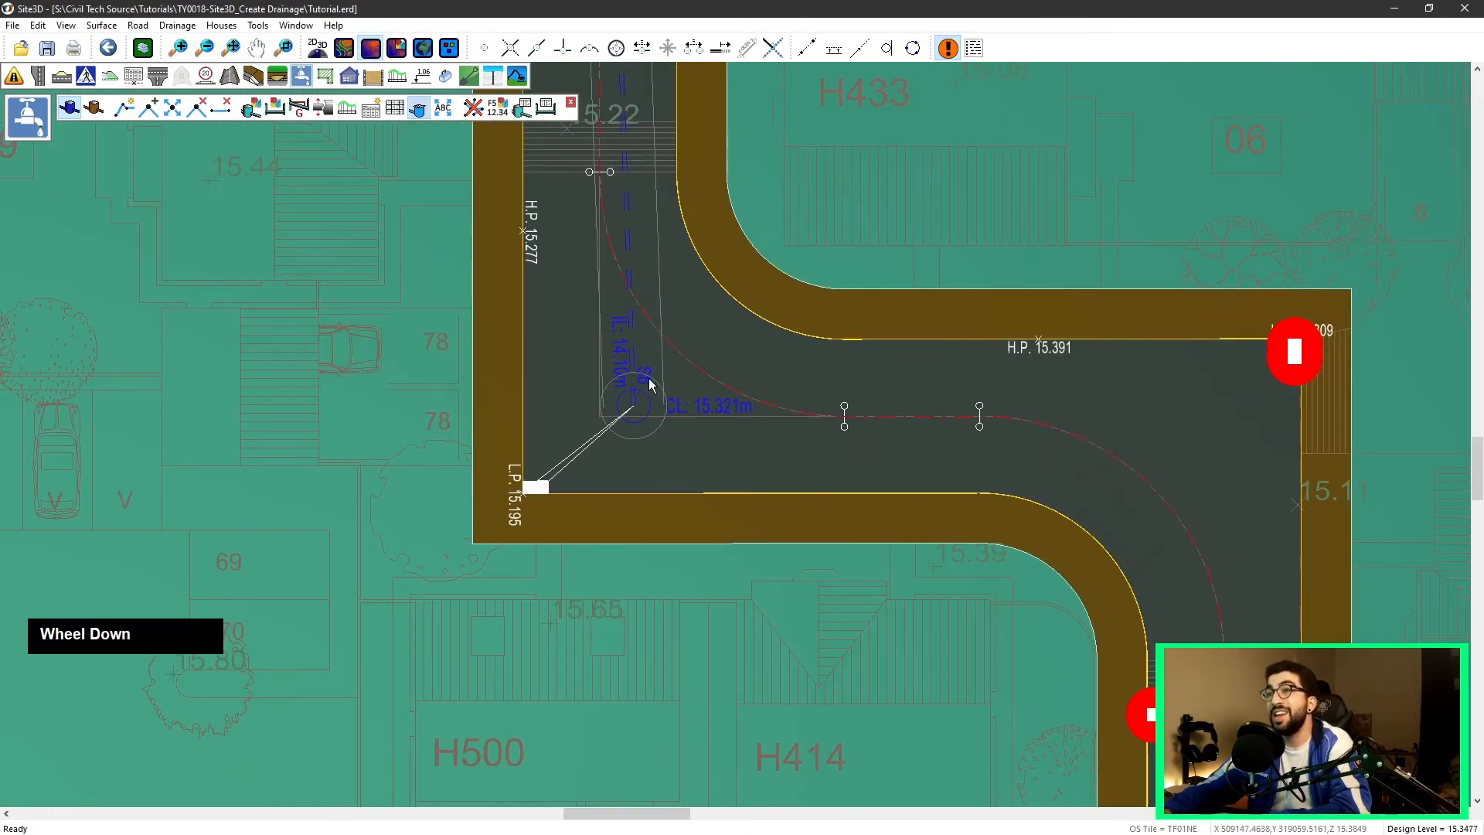
scroll(650, 387, "down", 2)
middle_click_drag(599, 73, 609, 555)
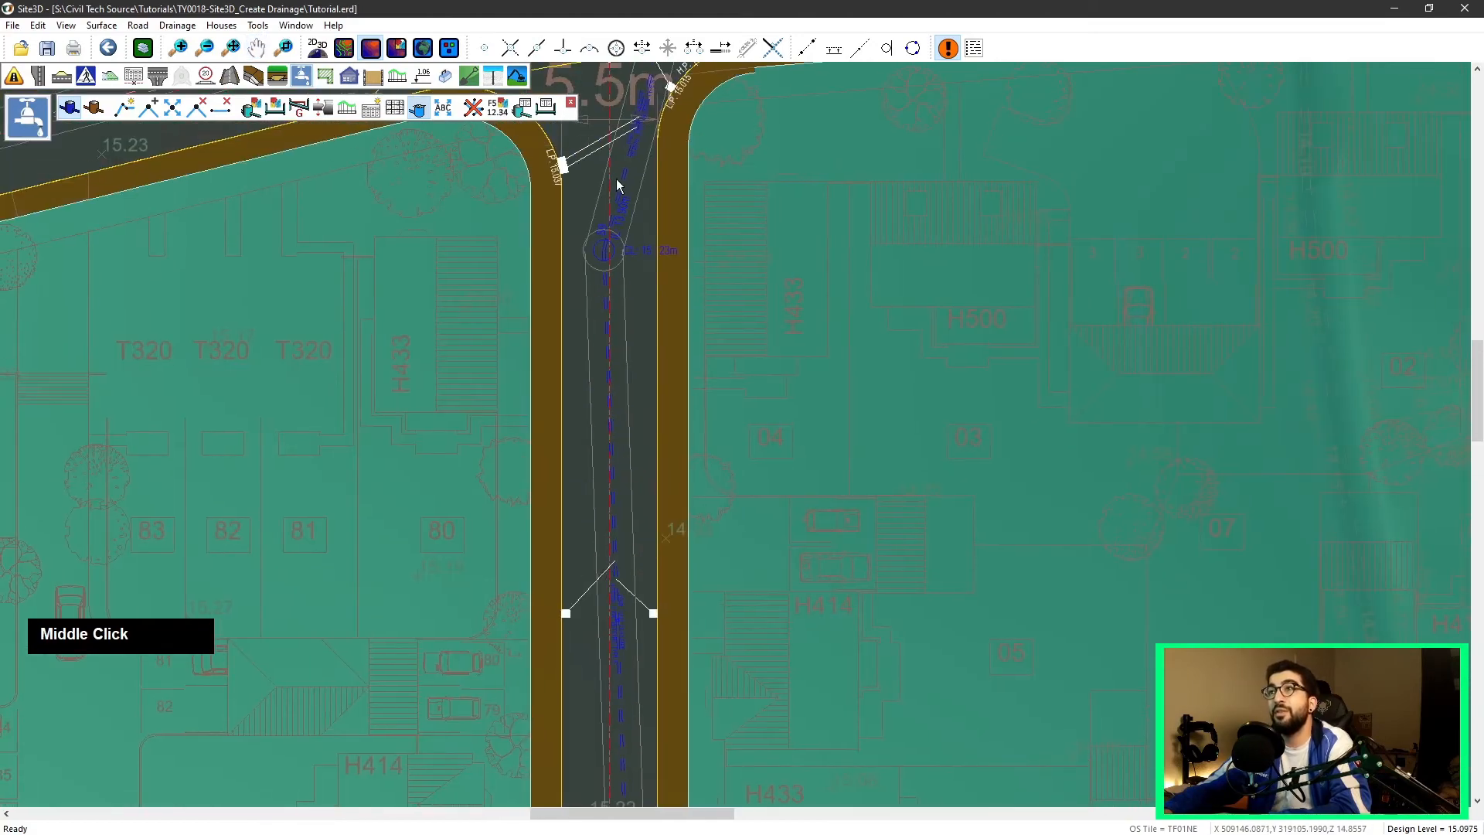
scroll(619, 209, "up", 3)
Step: Move manhole S6 onto the side road's centreline at the main road junction
middle_click_drag(623, 233, 649, 384)
middle_click_drag(297, 238, 301, 214)
left_click(172, 106)
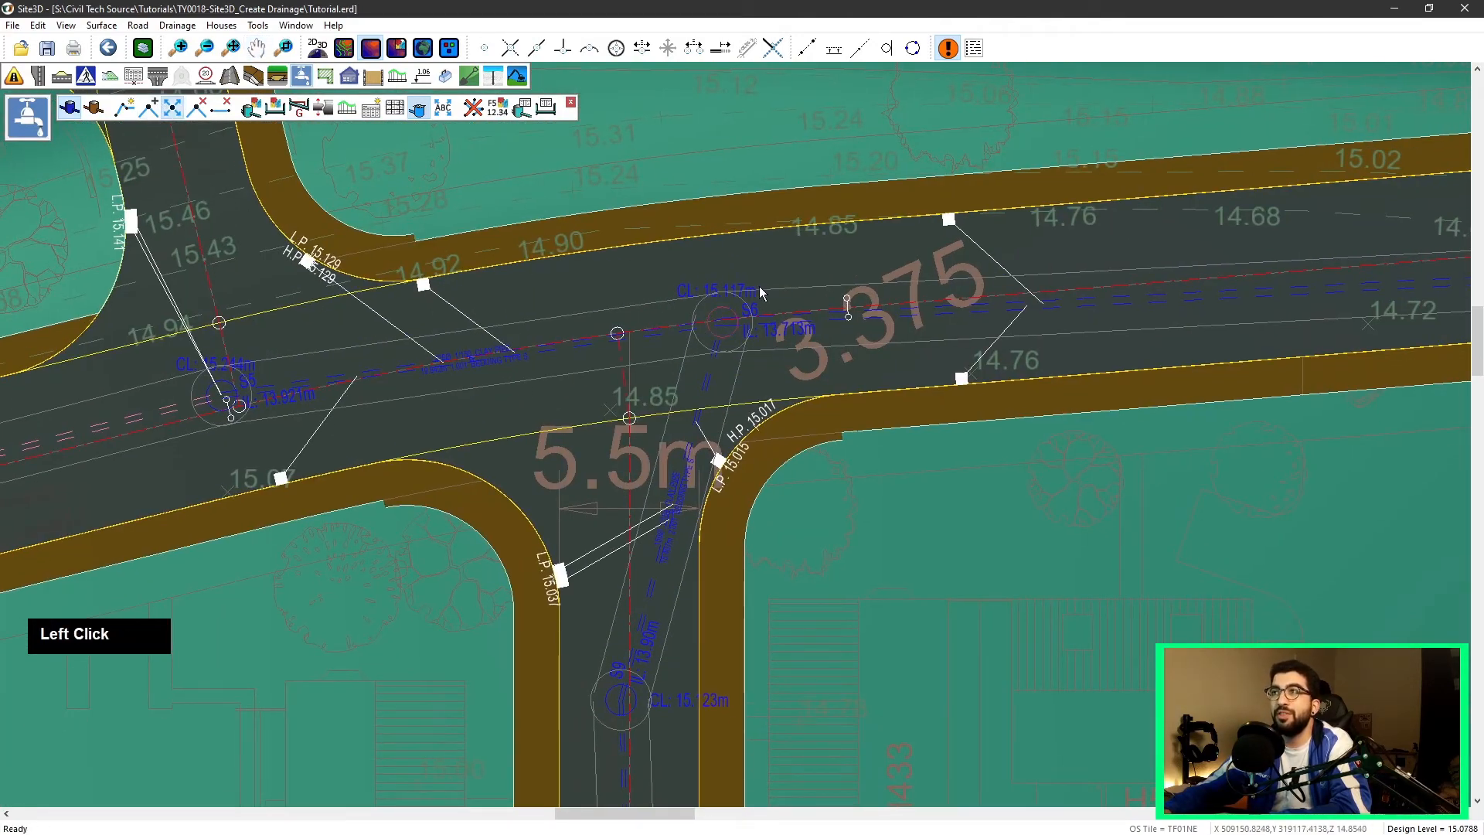
left_click(723, 321)
left_click(619, 334)
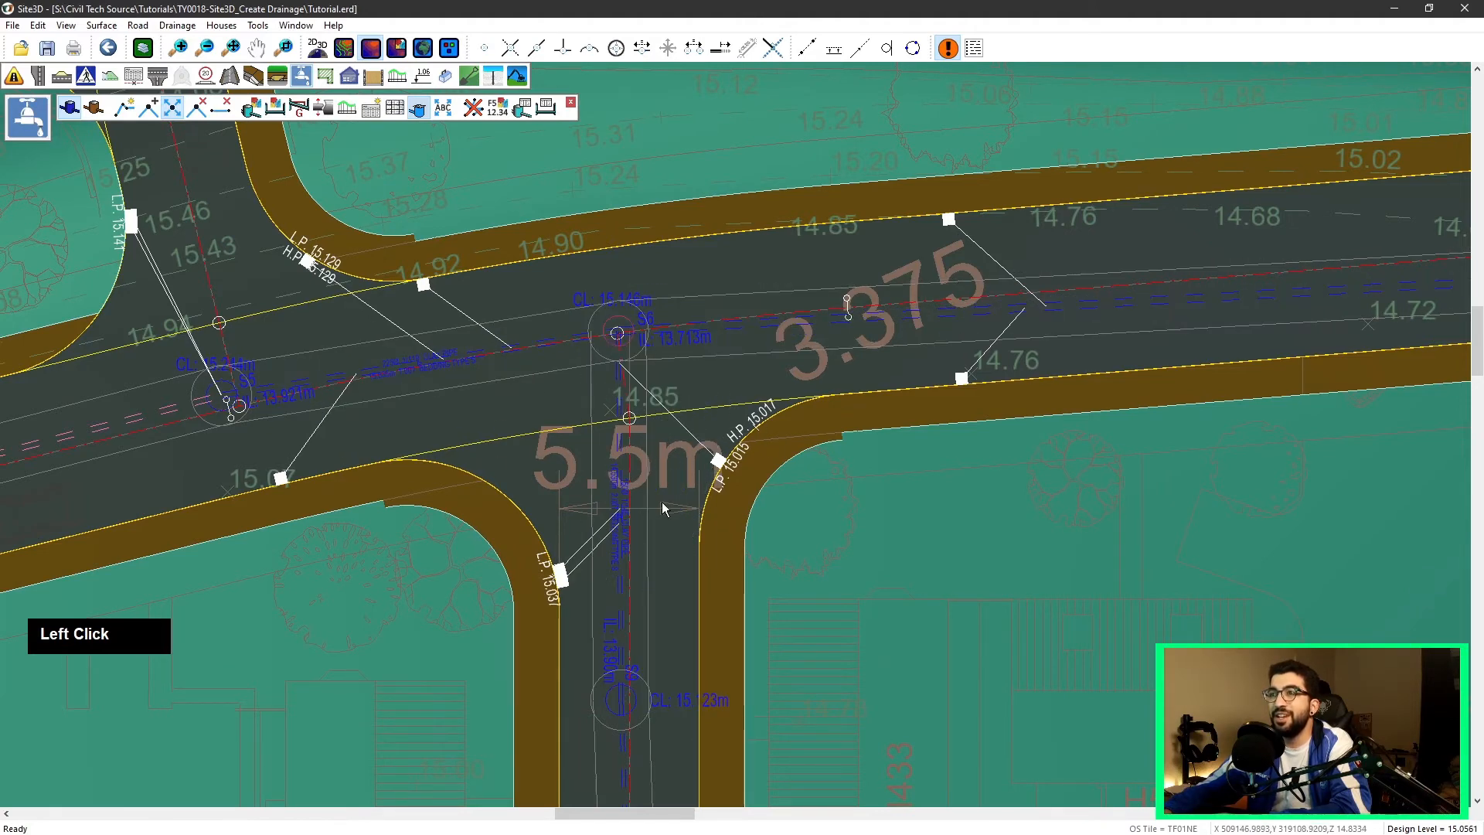
Step: Draw a new drainage run from the west end of Road 2 eastward past the junction and north up the side road
scroll(662, 508, "down", 2)
middle_click_drag(464, 329, 750, 340)
scroll(622, 246, "down", 2)
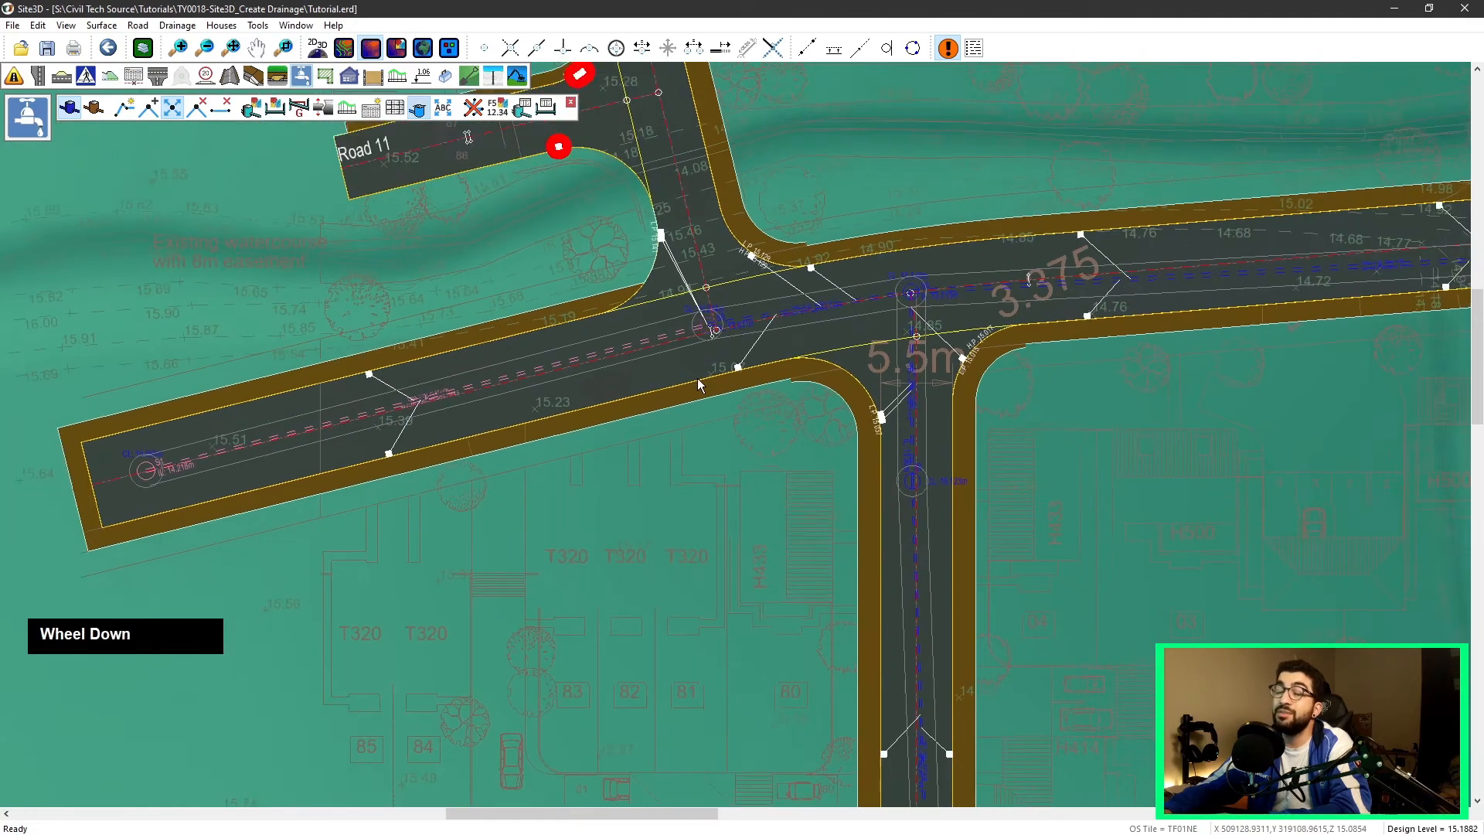
middle_click_drag(487, 481, 625, 351)
scroll(628, 353, "down", 2)
scroll(806, 464, "down", 1)
middle_click_drag(1135, 646, 684, 192)
scroll(807, 465, "down", 2)
scroll(722, 264, "up", 2)
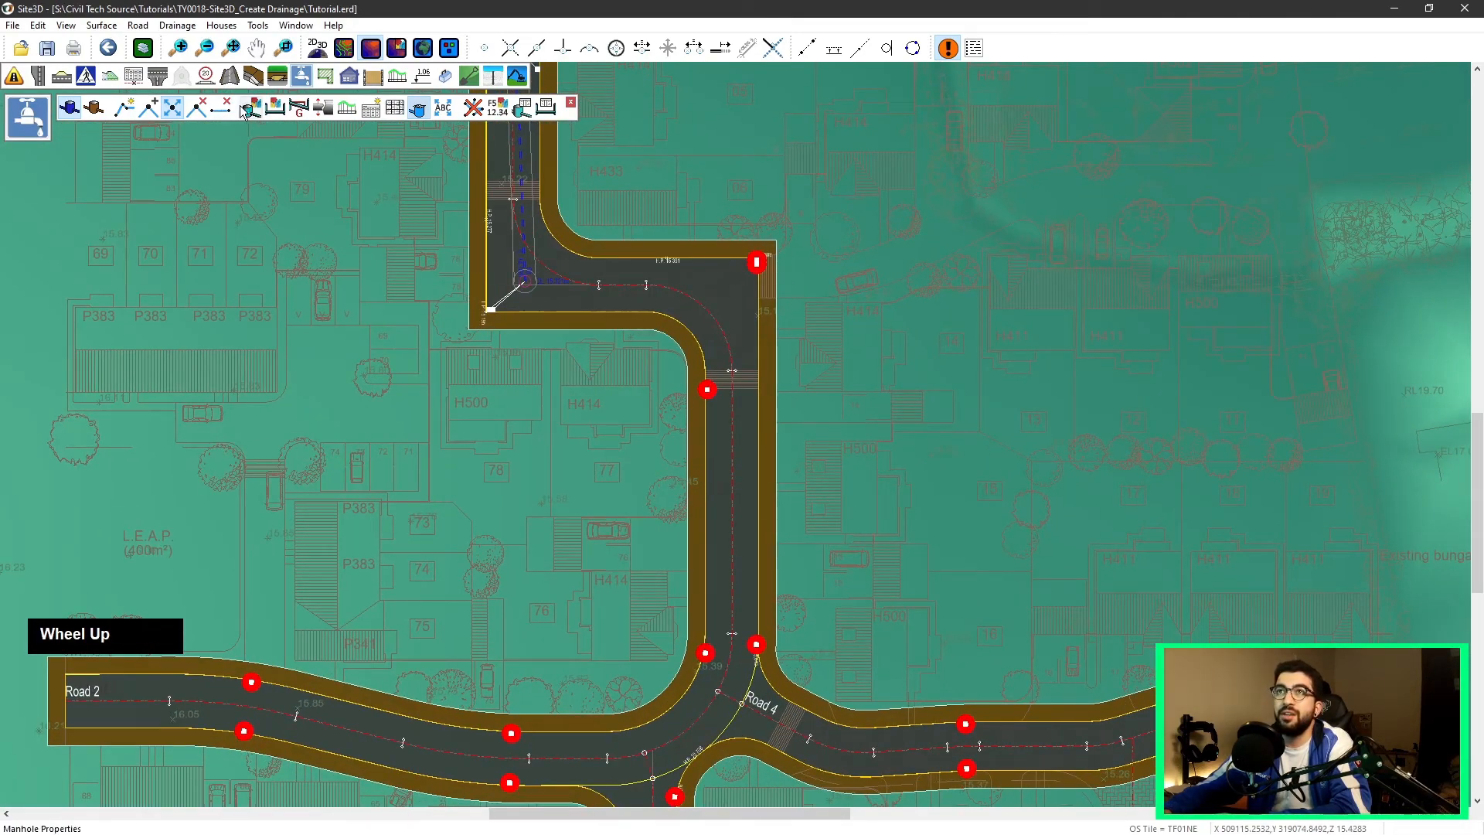
left_click(128, 111)
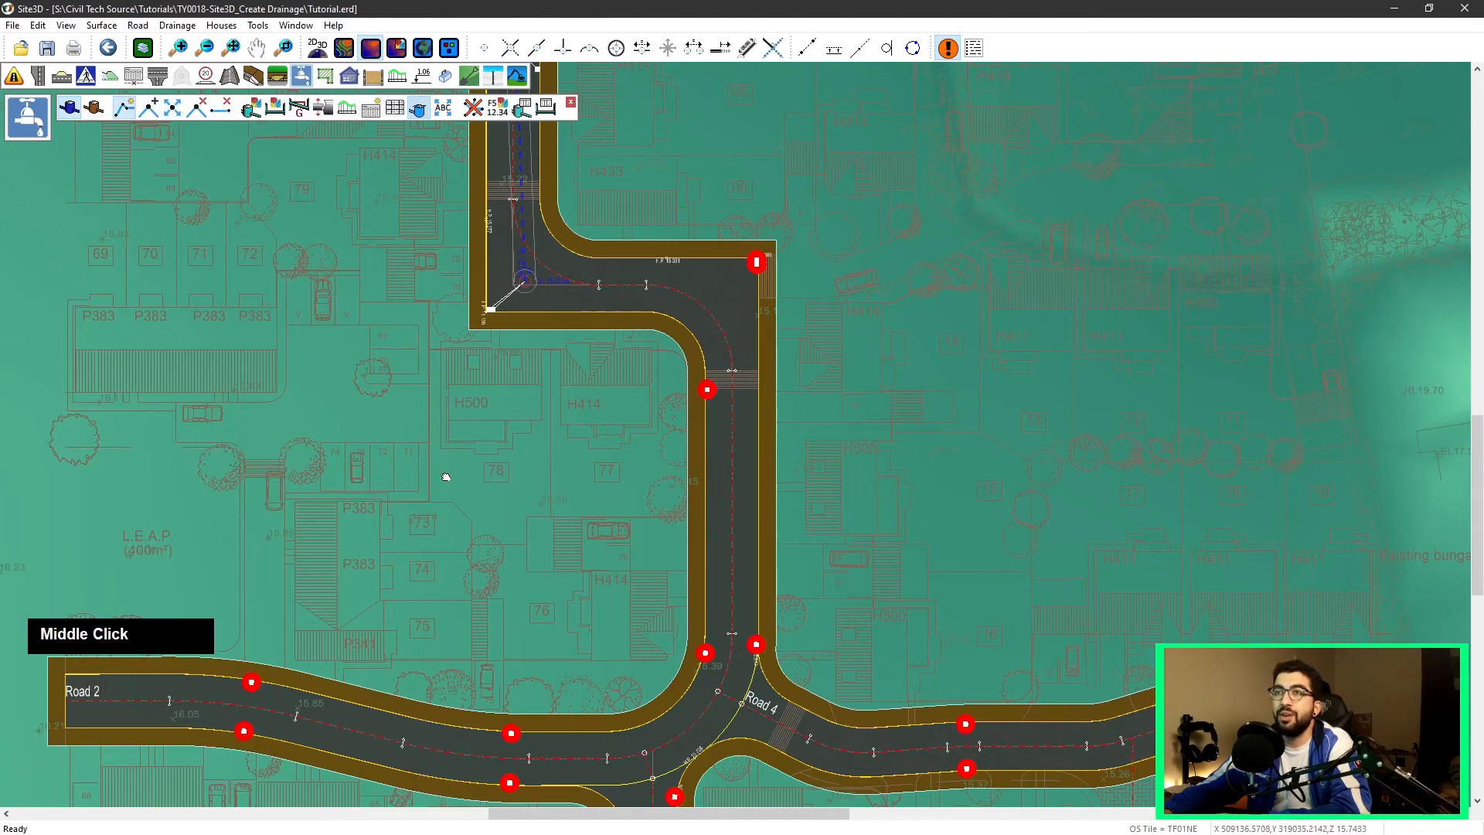
middle_click_drag(190, 735, 355, 508)
left_click(284, 473)
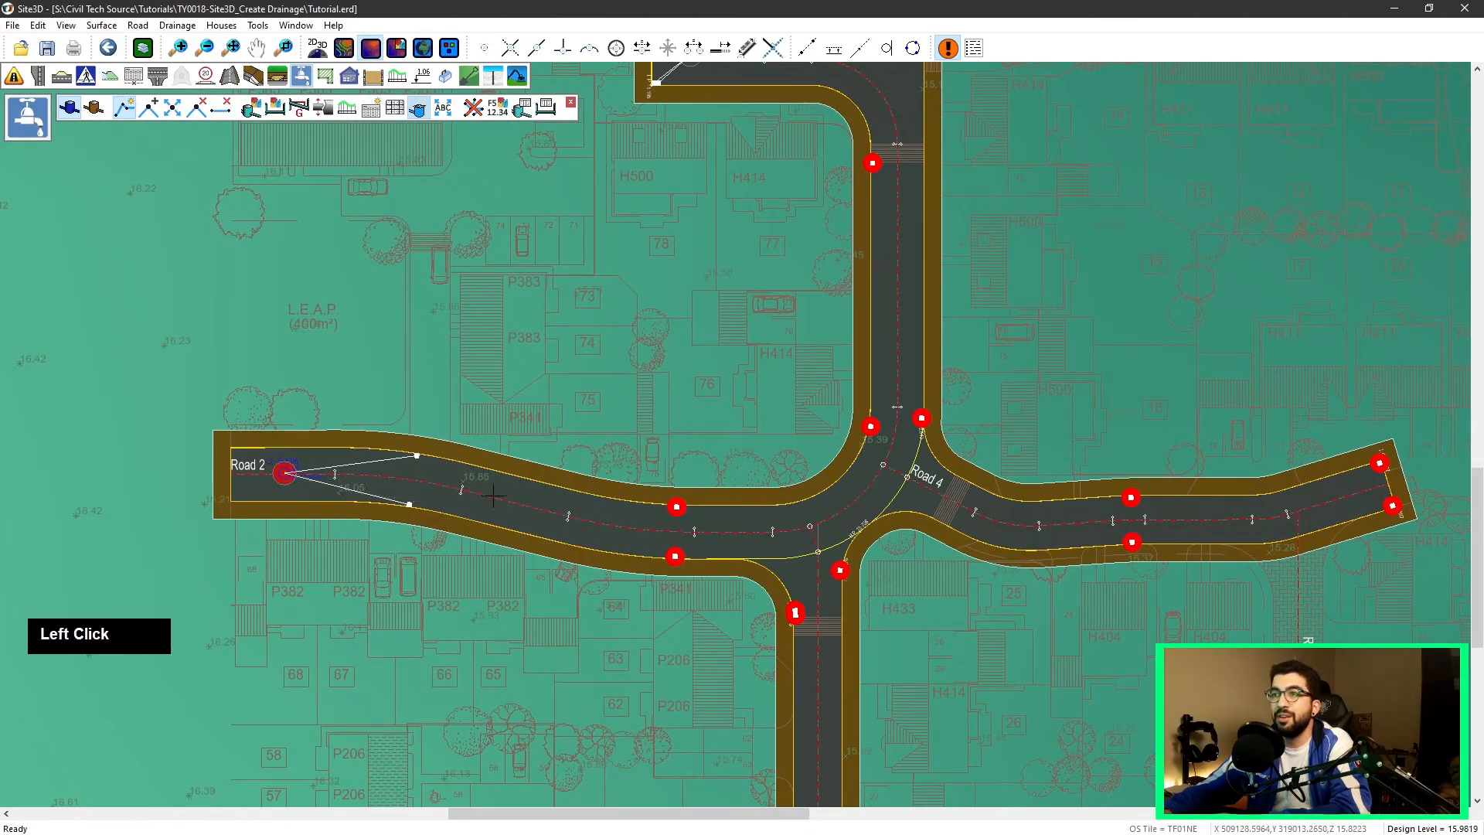
scroll(369, 495, "up", 3)
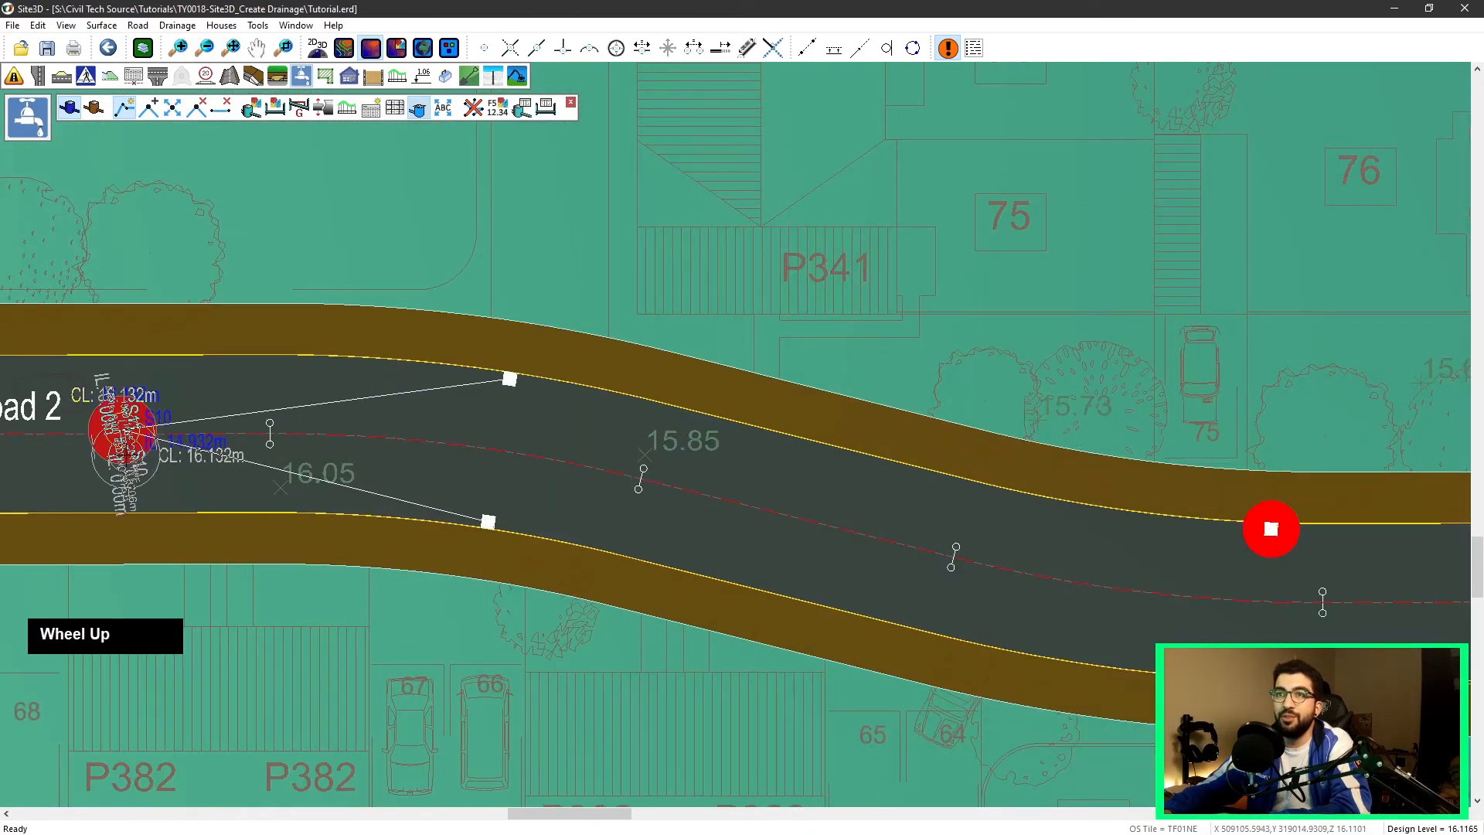
left_click(894, 533)
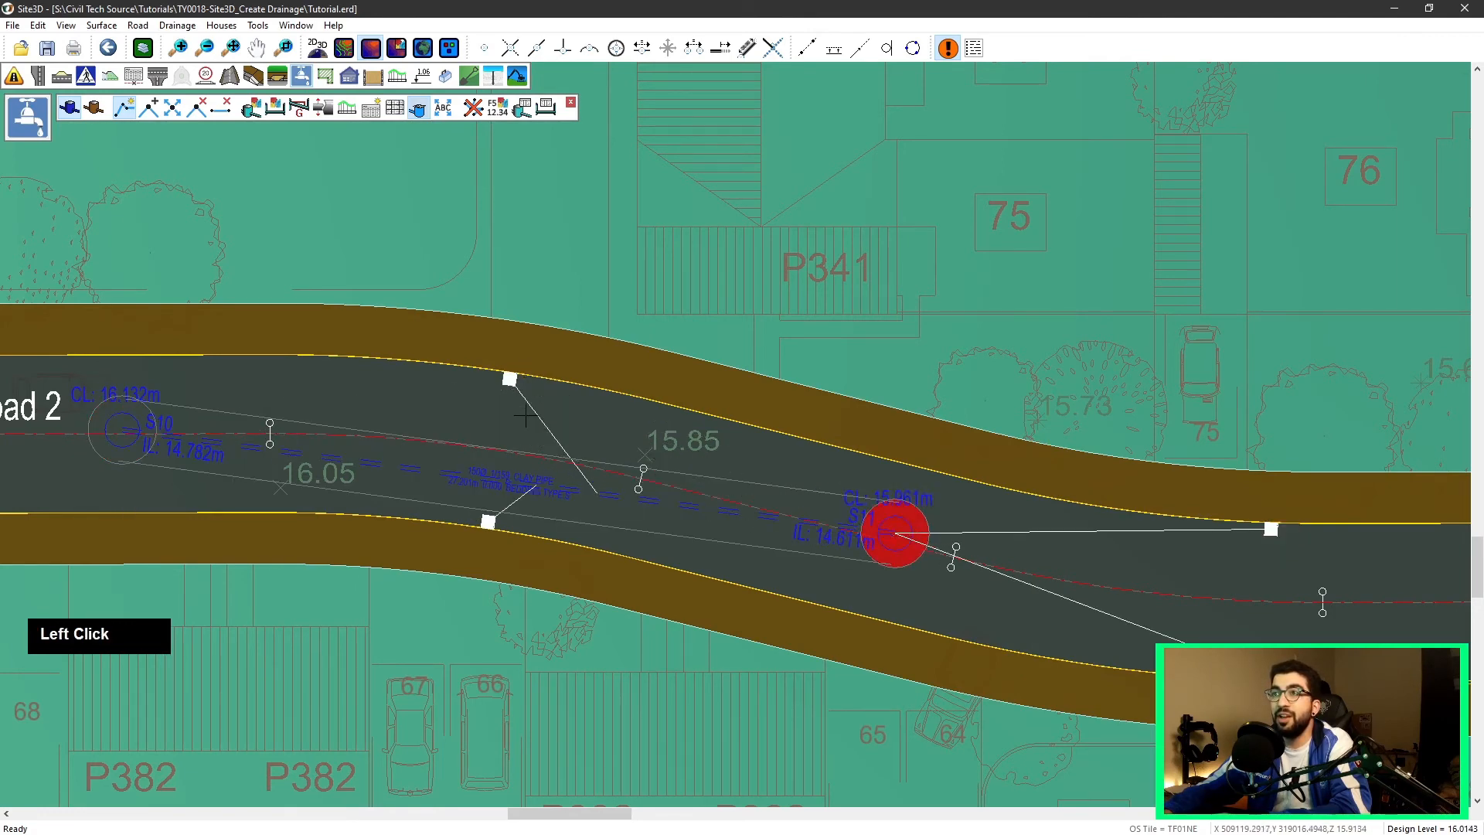
middle_click(923, 585)
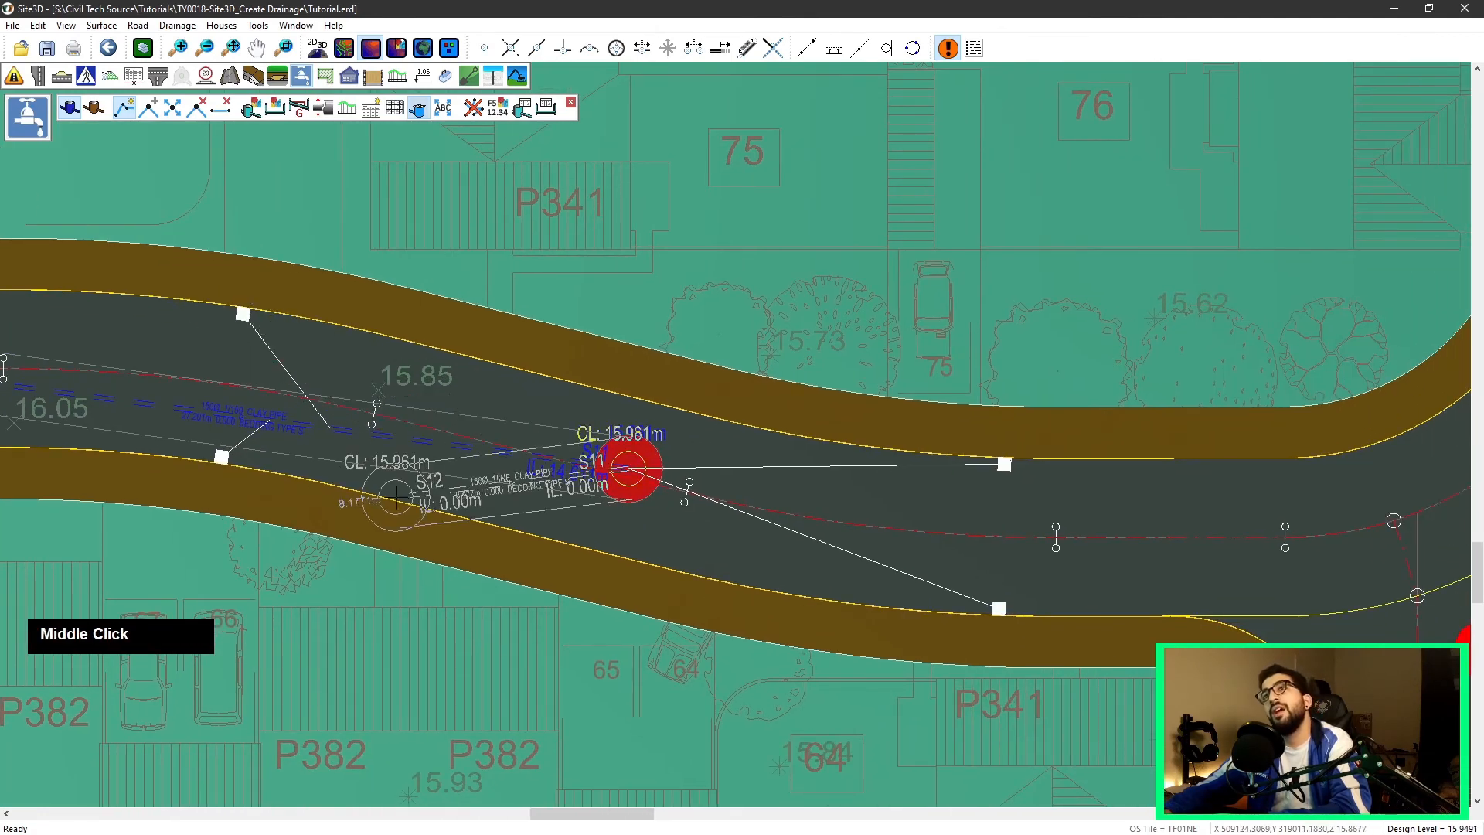
scroll(886, 529, "down", 1)
middle_click_drag(886, 530, 534, 493)
left_click(835, 474)
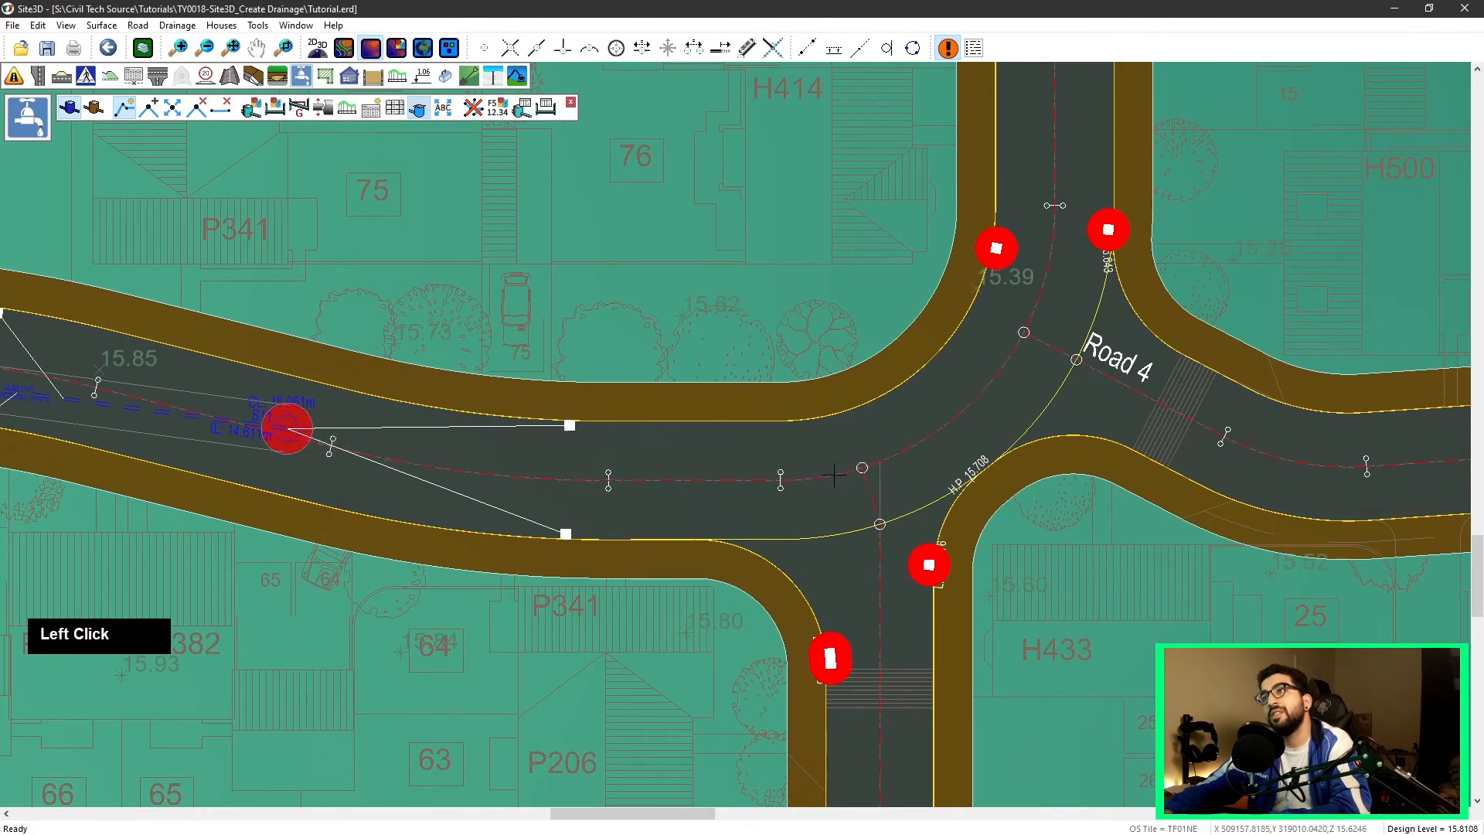
middle_click_drag(1066, 379, 891, 445)
left_click(896, 414)
middle_click_drag(915, 263, 873, 604)
left_click(844, 190)
middle_click_drag(874, 285, 838, 459)
right_click(851, 226)
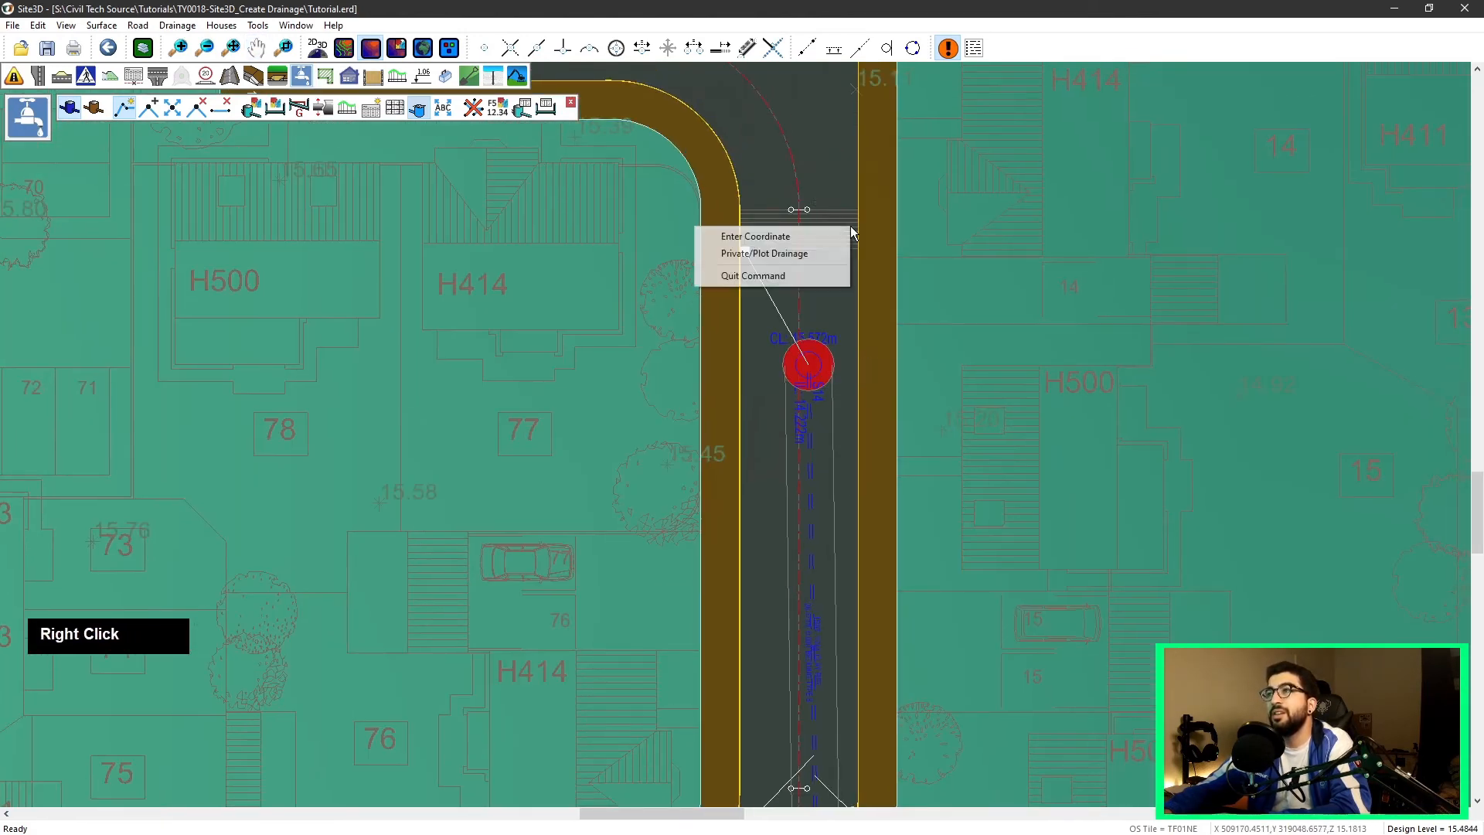
left_click(774, 279)
scroll(759, 346, "down", 5)
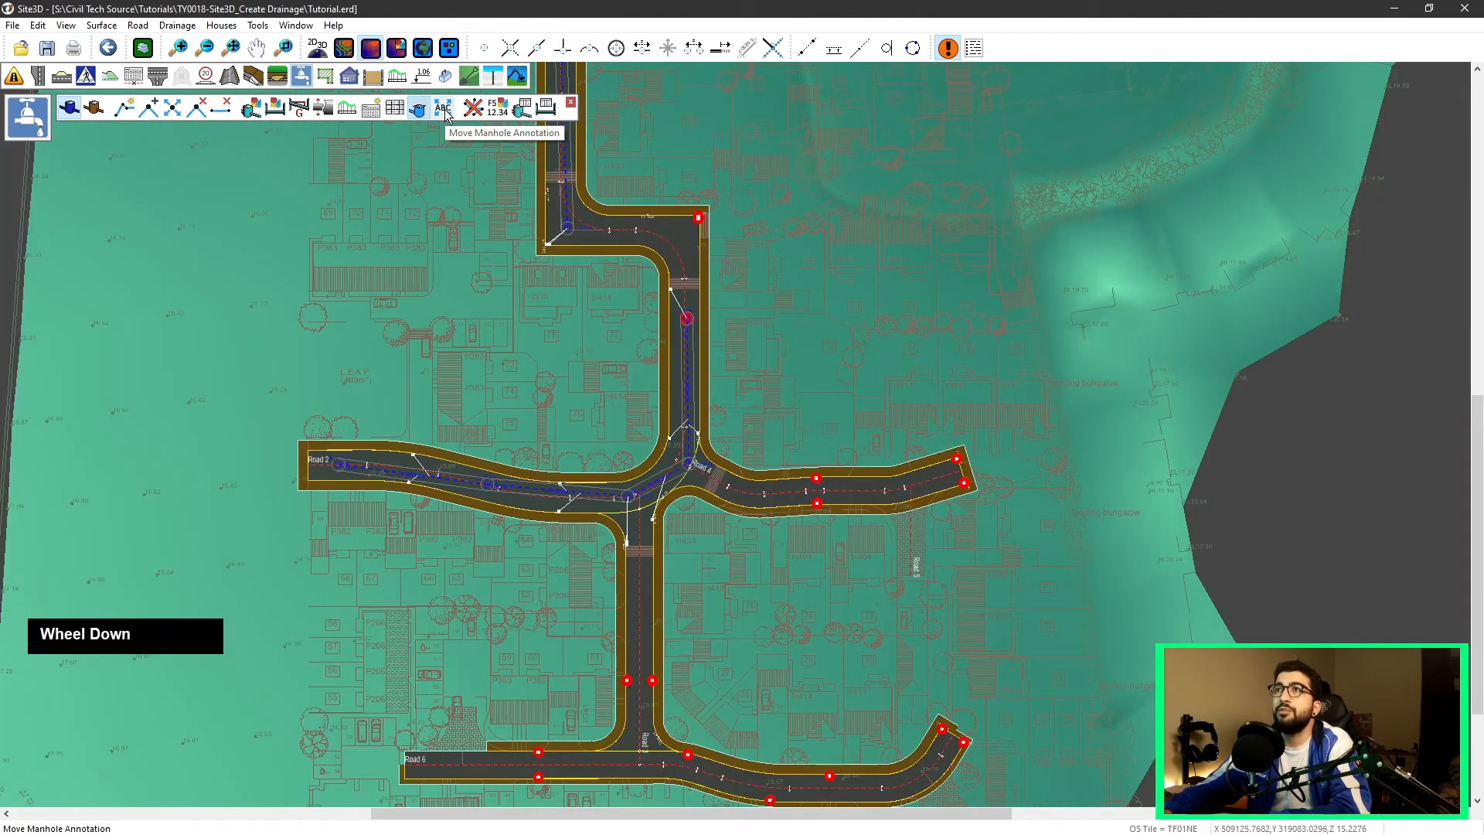
scroll(696, 321, "up", 8)
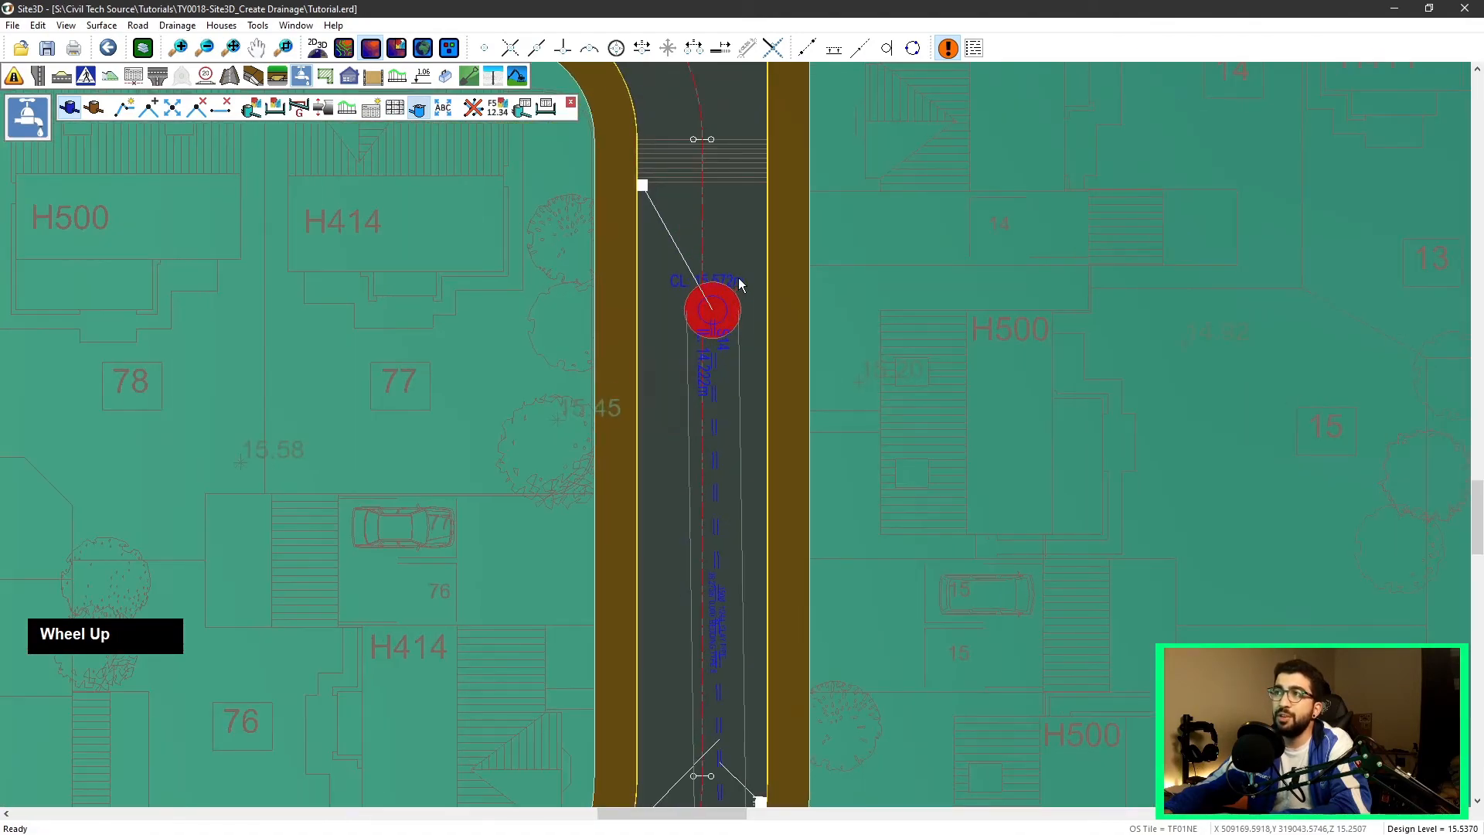
scroll(731, 329, "down", 5)
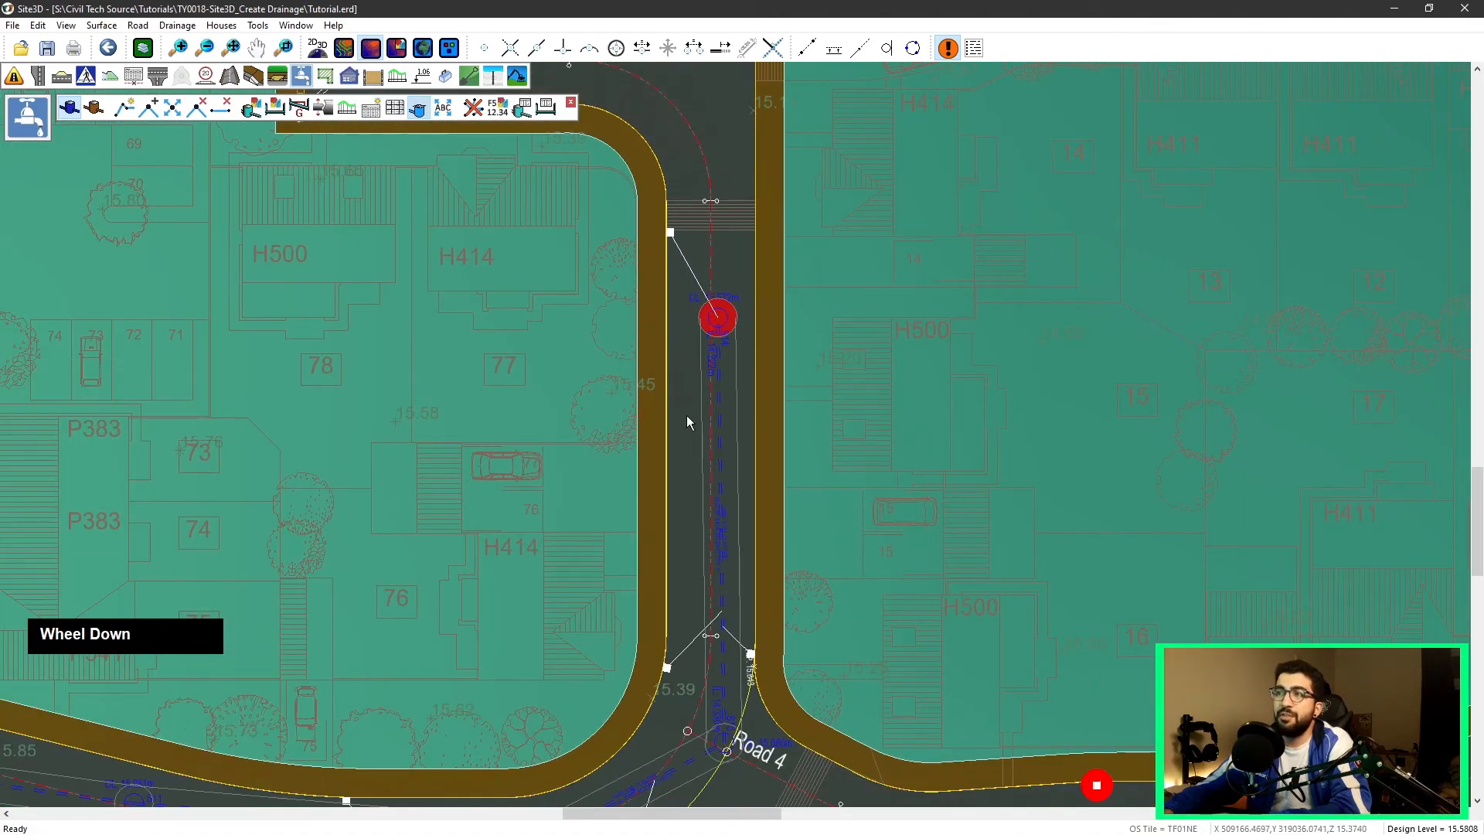
Step: Reposition the cover level labels of the manholes on the side road and at the Road 4 junction
scroll(715, 304, "up", 5)
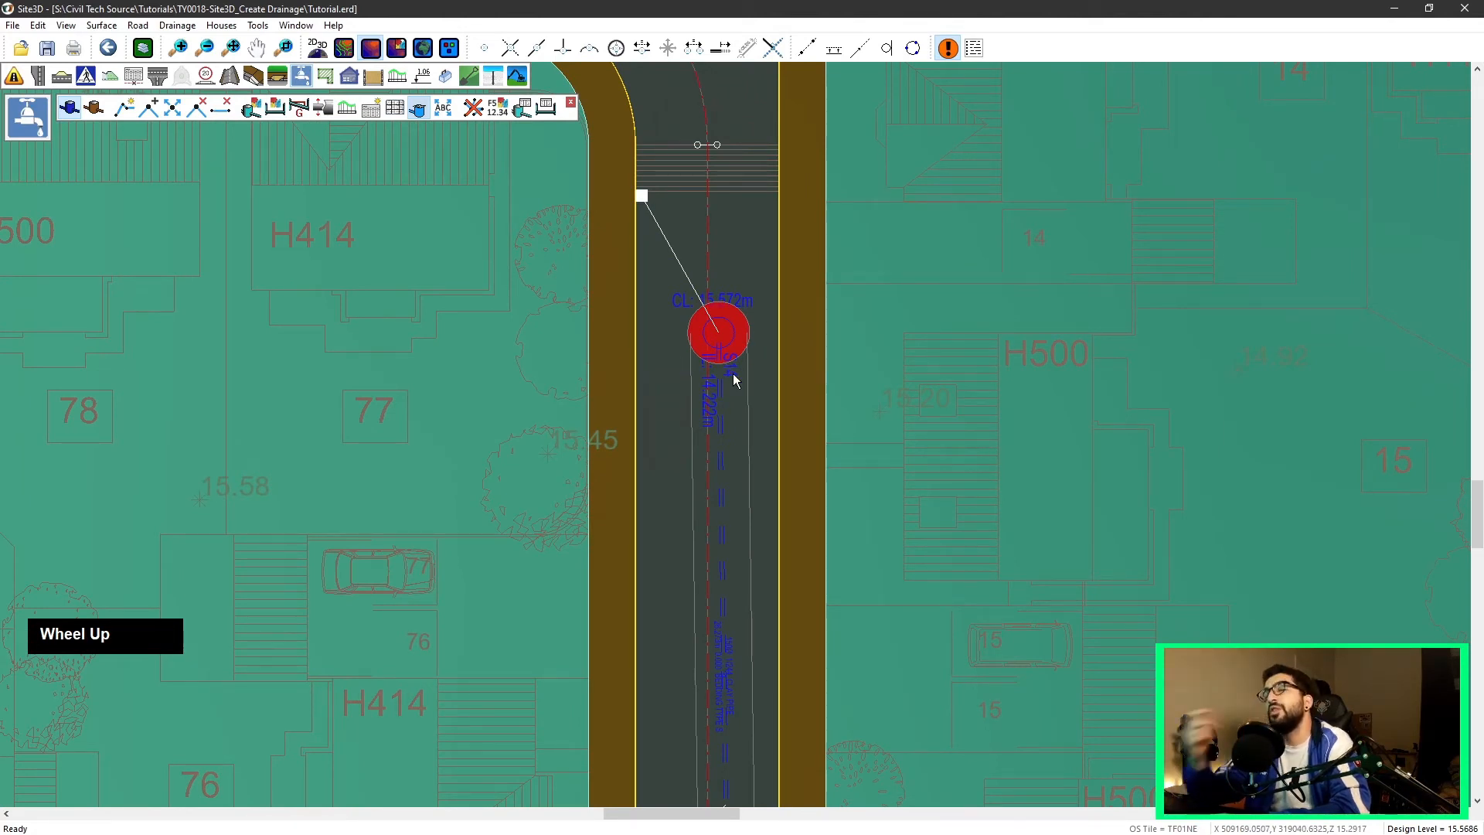
left_click(442, 113)
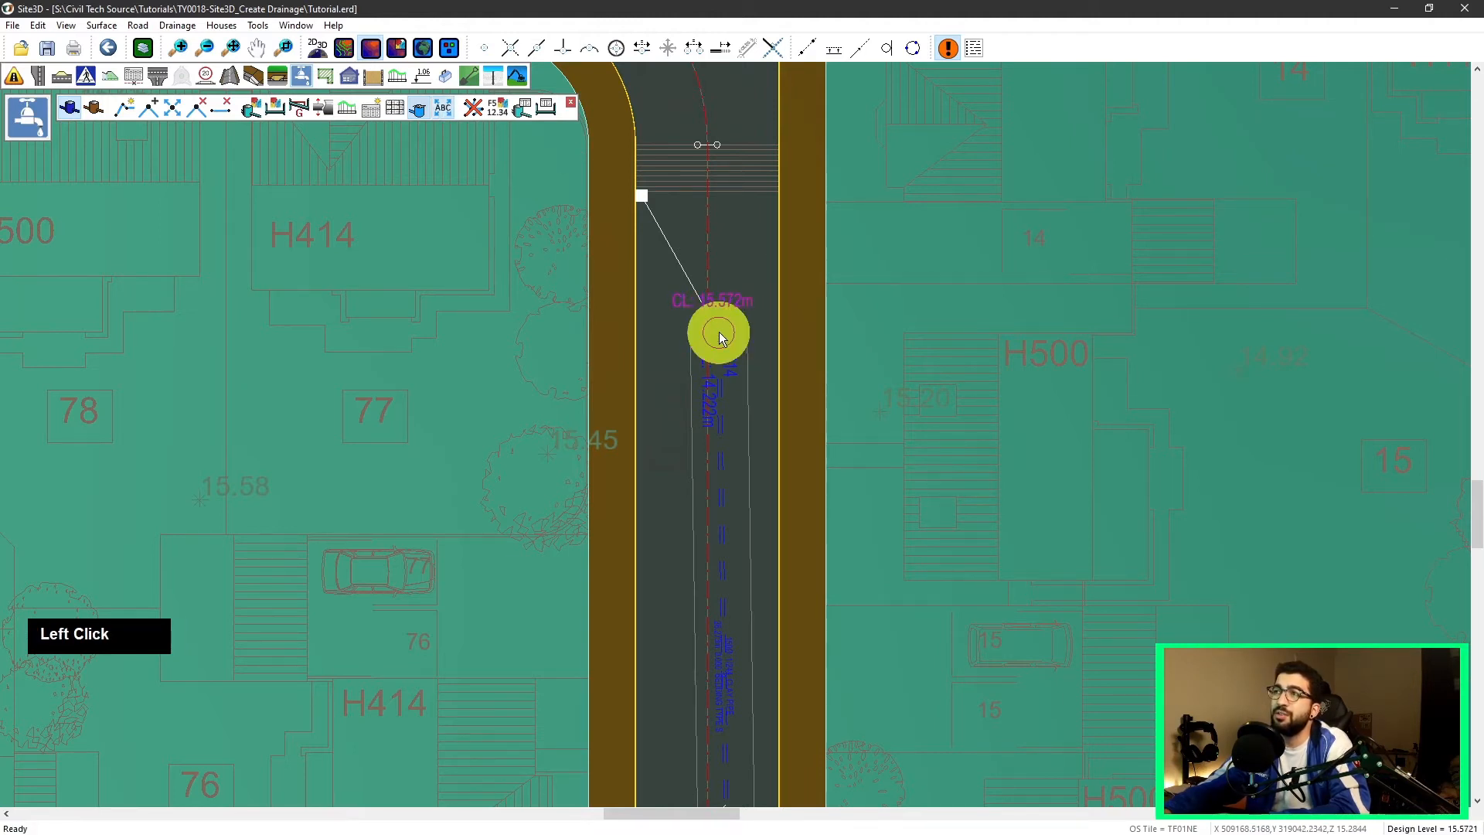
left_click(724, 293)
left_click(641, 337)
middle_click(801, 409)
scroll(718, 522, "up", 2)
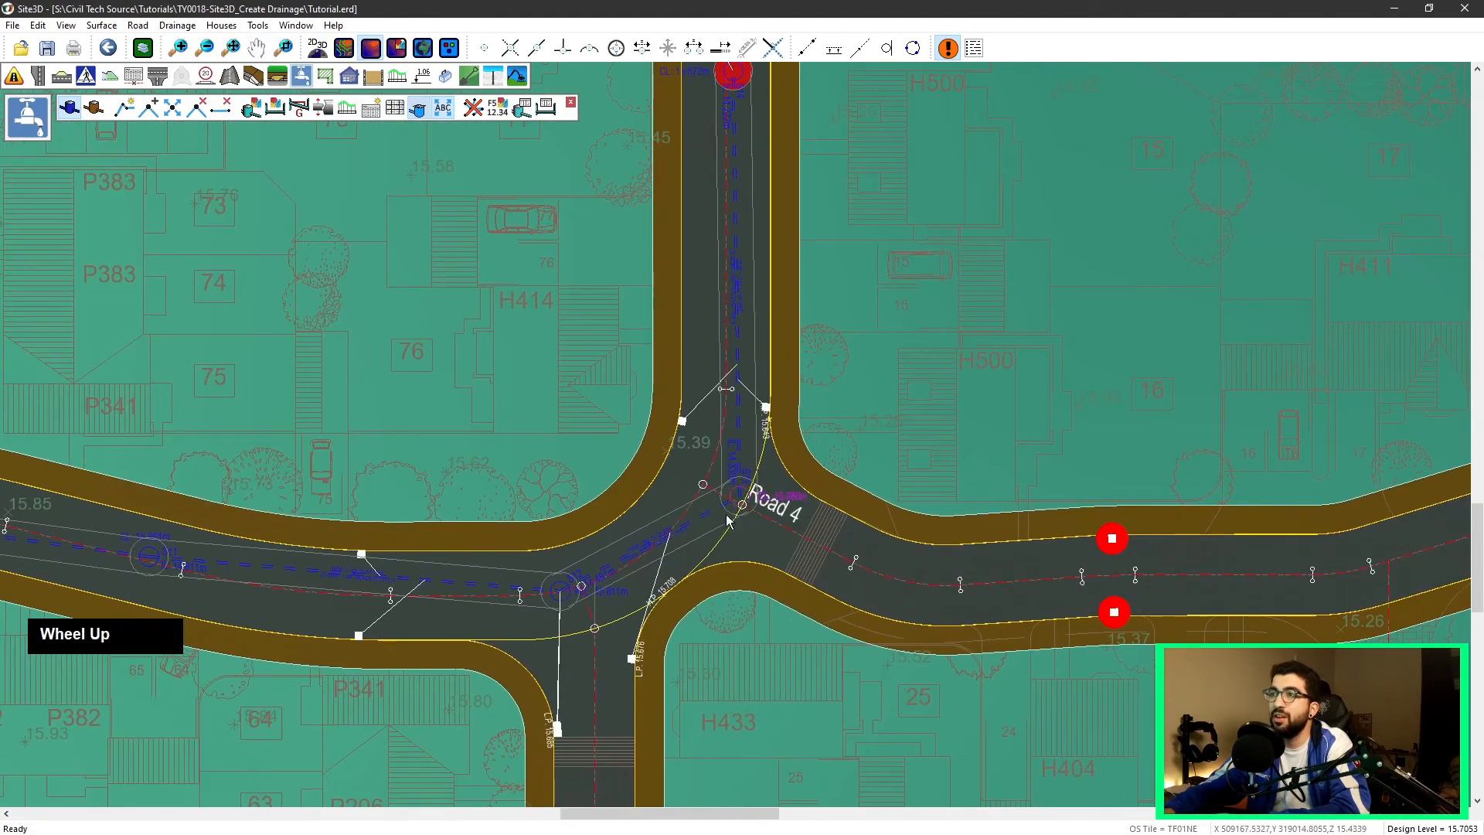
left_click(782, 493)
scroll(758, 519, "up", 1)
left_click(761, 530)
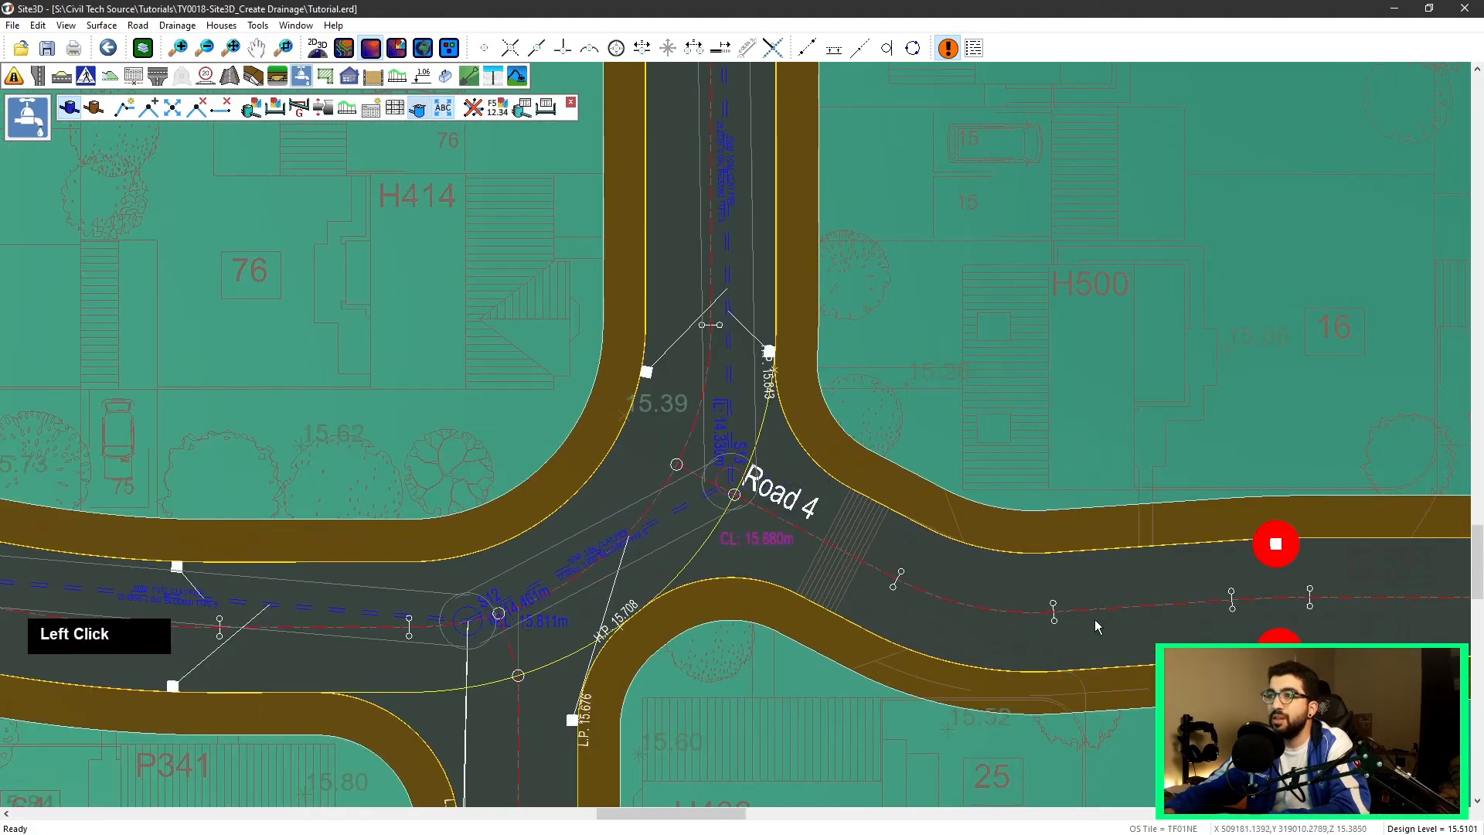
middle_click_drag(1198, 580, 744, 498)
middle_click_drag(422, 497, 1090, 435)
left_click(761, 468)
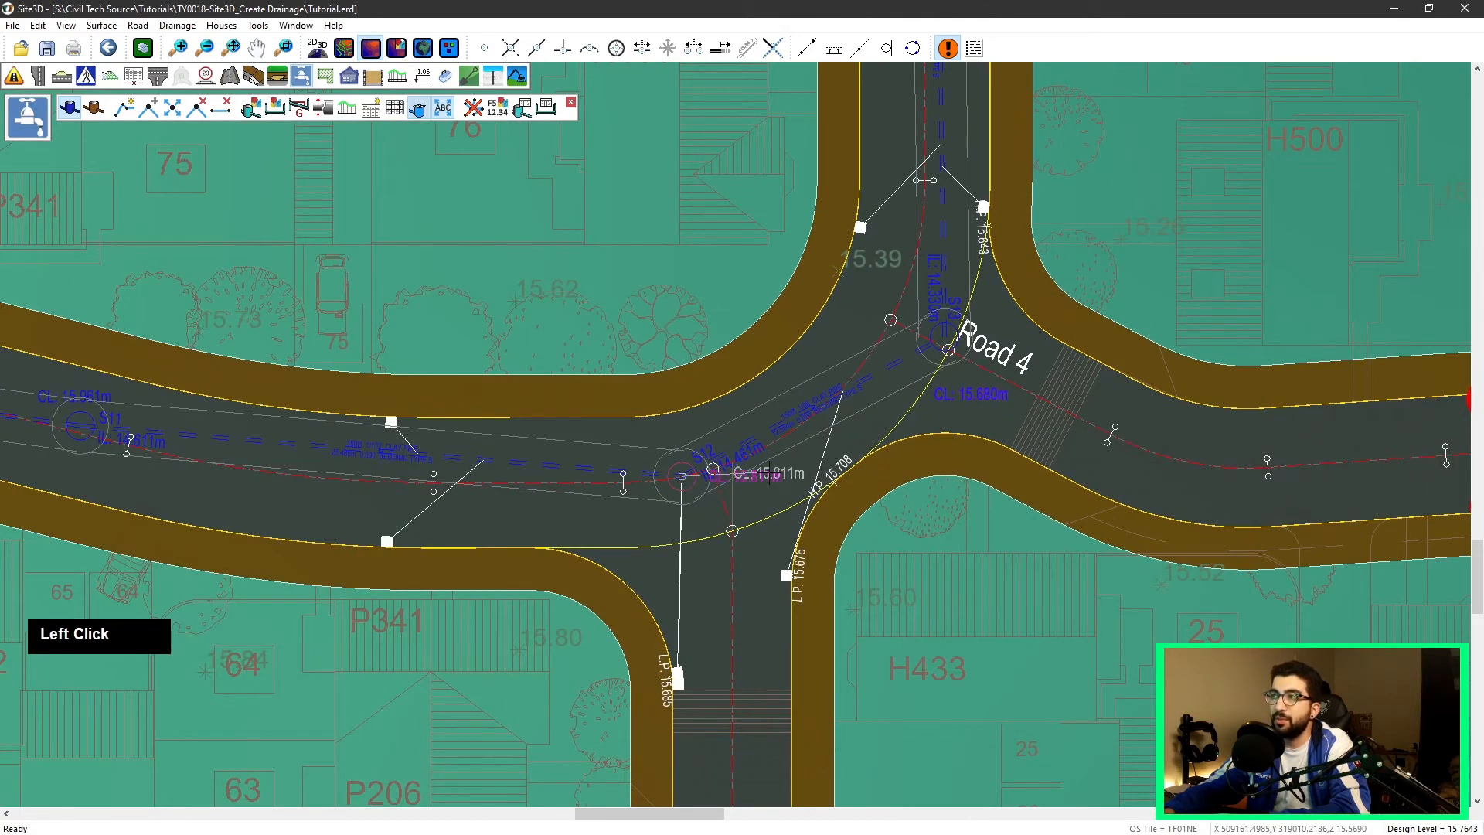
Step: Reposition the cover level labels of the manholes along Road 2 toward its west end
scroll(639, 517, "down", 1)
middle_click_drag(646, 514, 1058, 497)
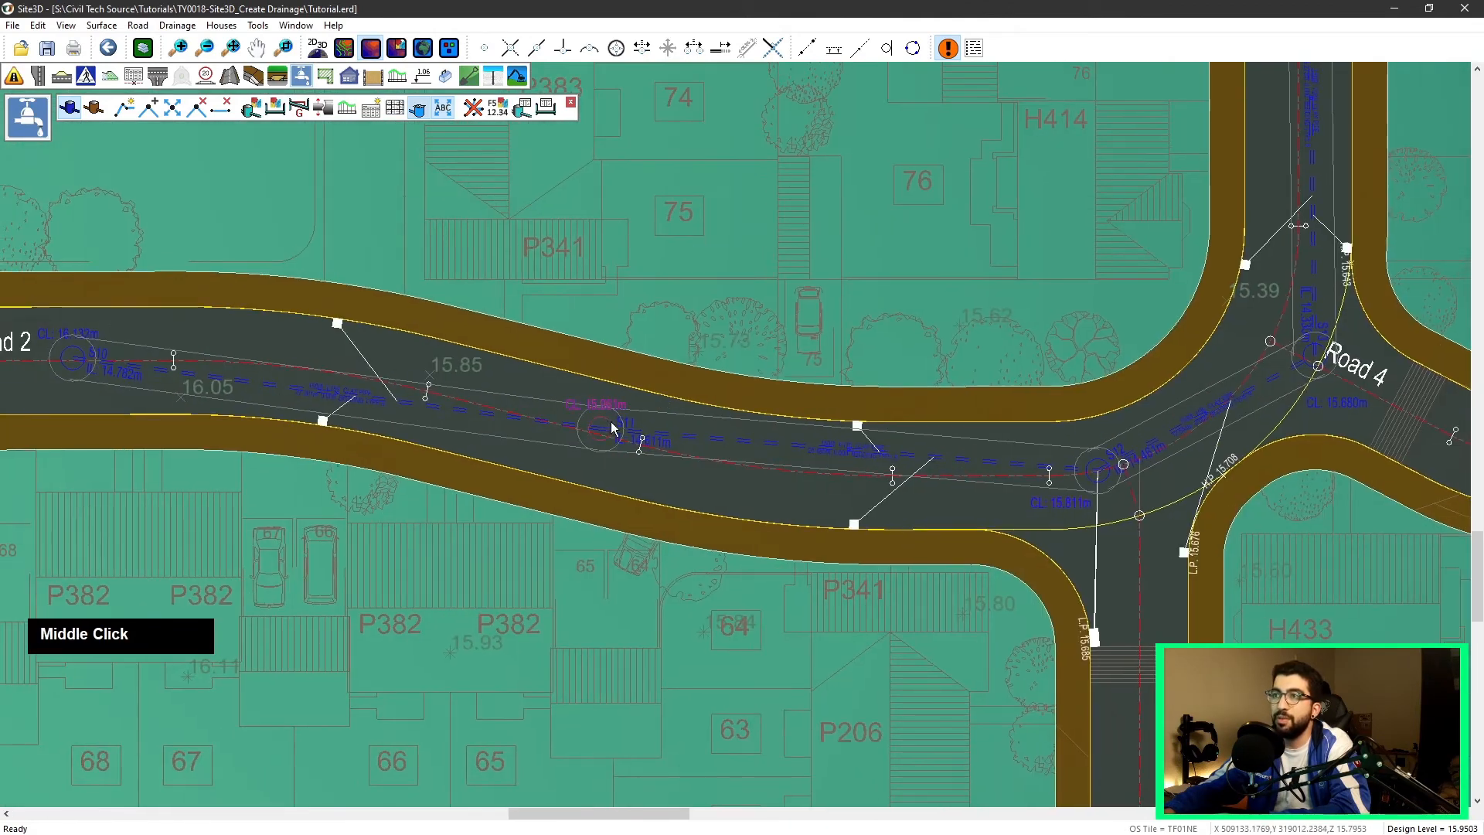
left_click(597, 403)
scroll(551, 455, "up", 1)
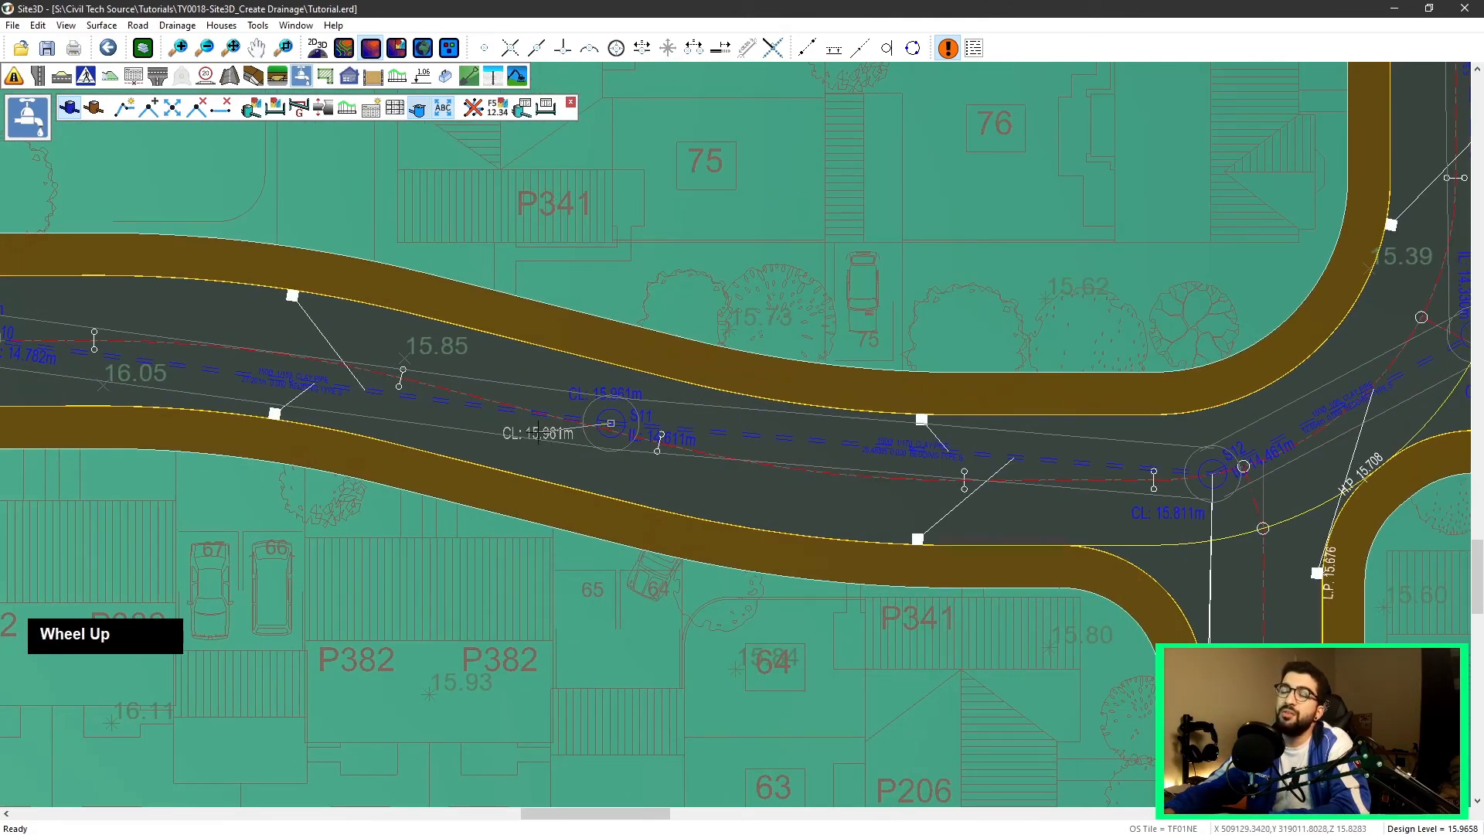
left_click(539, 435)
scroll(739, 419, "down", 1)
middle_click_drag(157, 333, 544, 379)
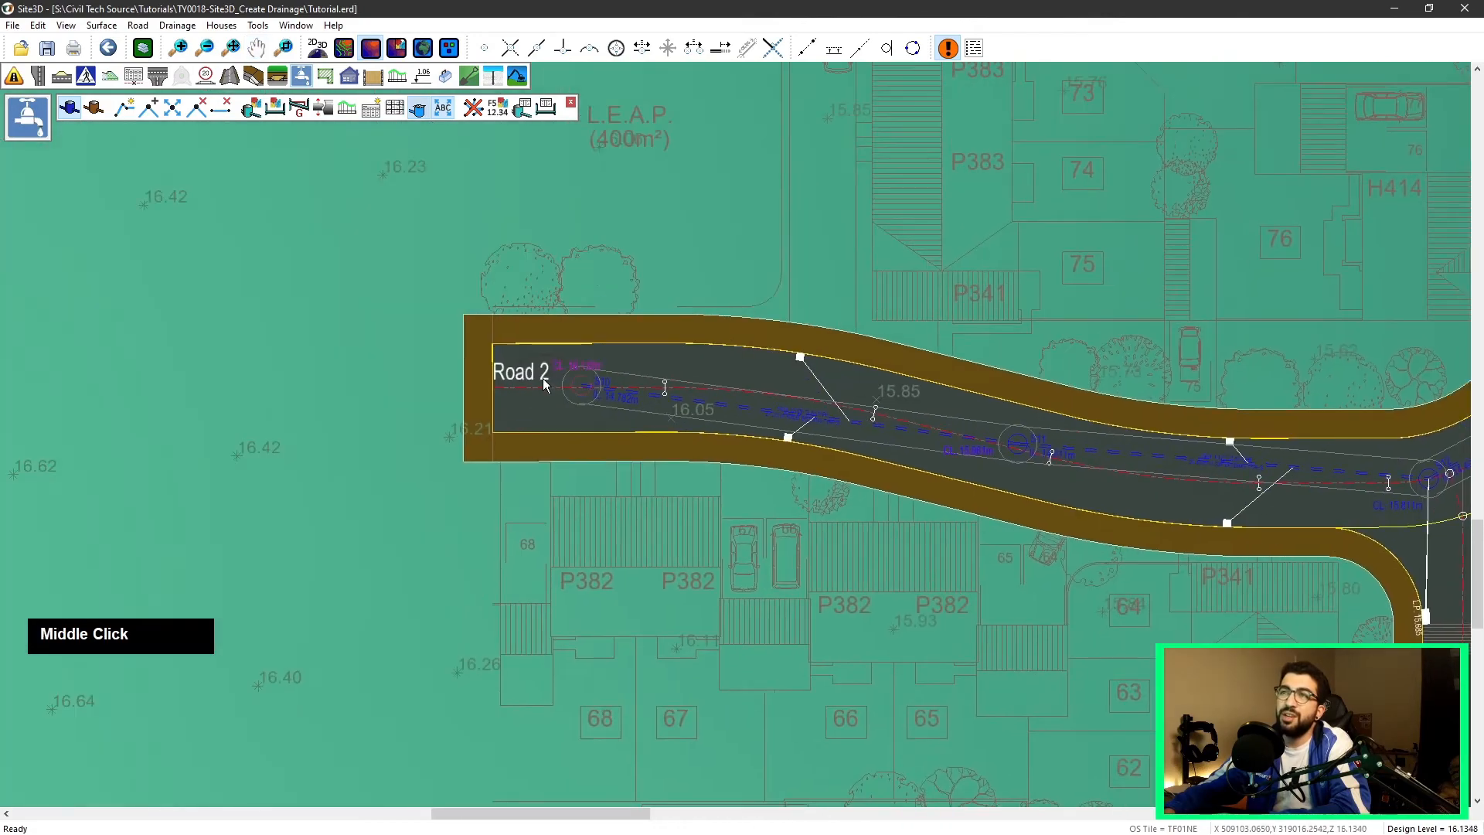
scroll(611, 355, "up", 1)
left_click(611, 355)
scroll(568, 411, "up", 1)
left_click(523, 406)
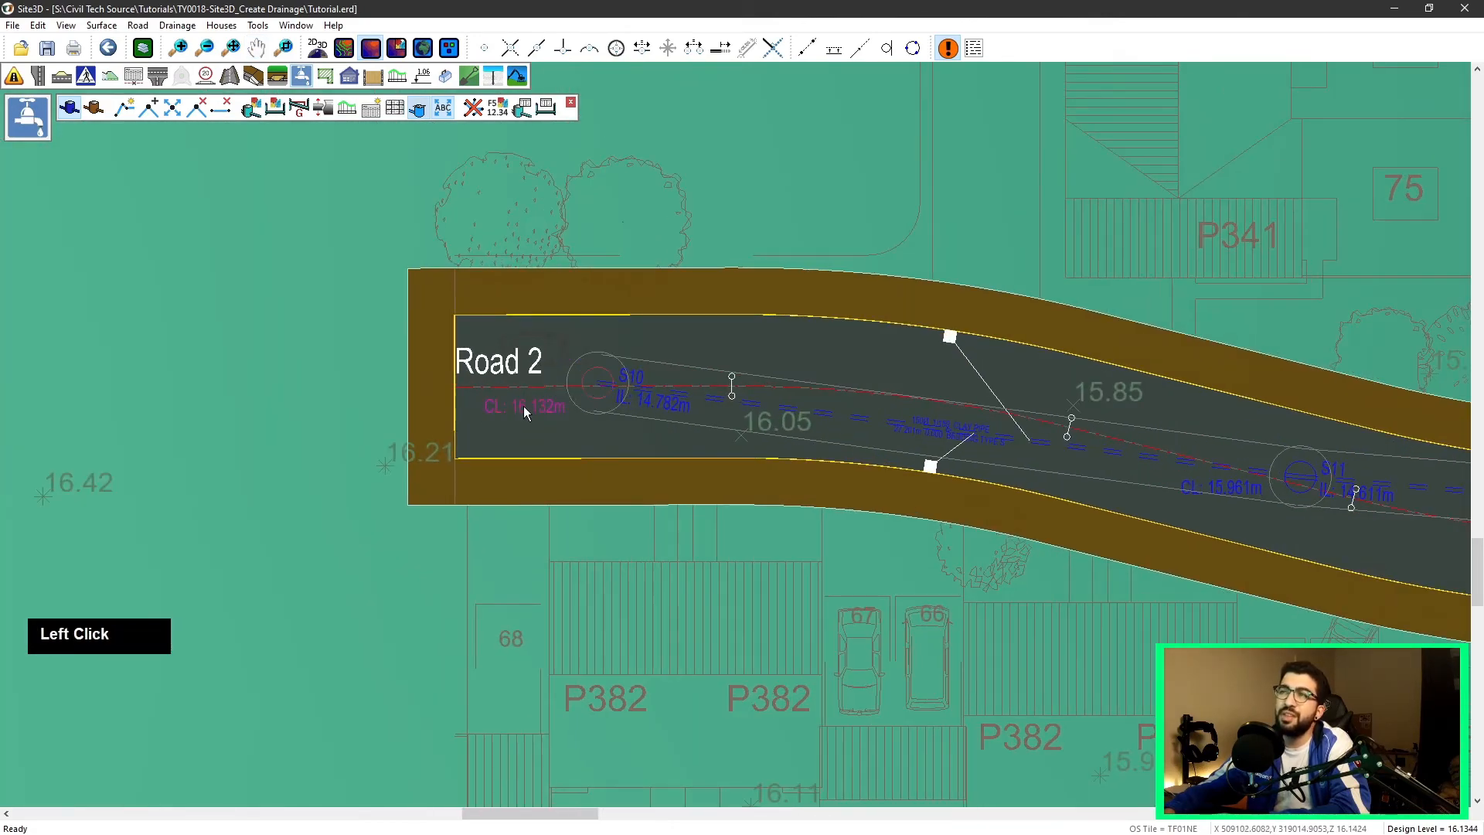
scroll(577, 303, "down", 1)
scroll(576, 303, "down", 2)
scroll(559, 220, "down", 2)
middle_click_drag(558, 220, 526, 430)
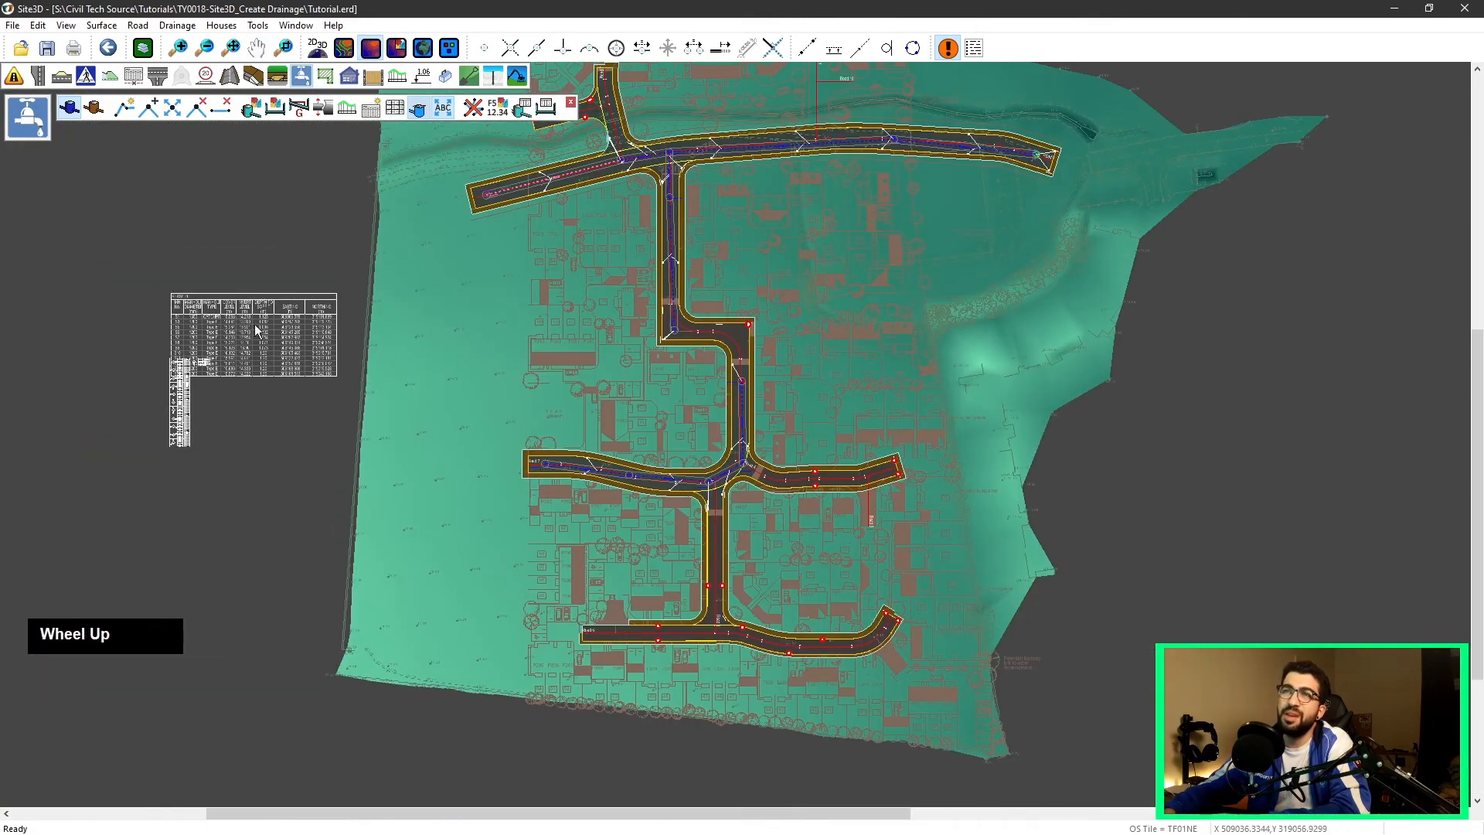
Step: Regenerate the manhole drainage schedule table and place it beside the site plan
scroll(332, 341, "up", 1)
scroll(158, 344, "up", 1)
middle_click_drag(159, 344, 375, 292)
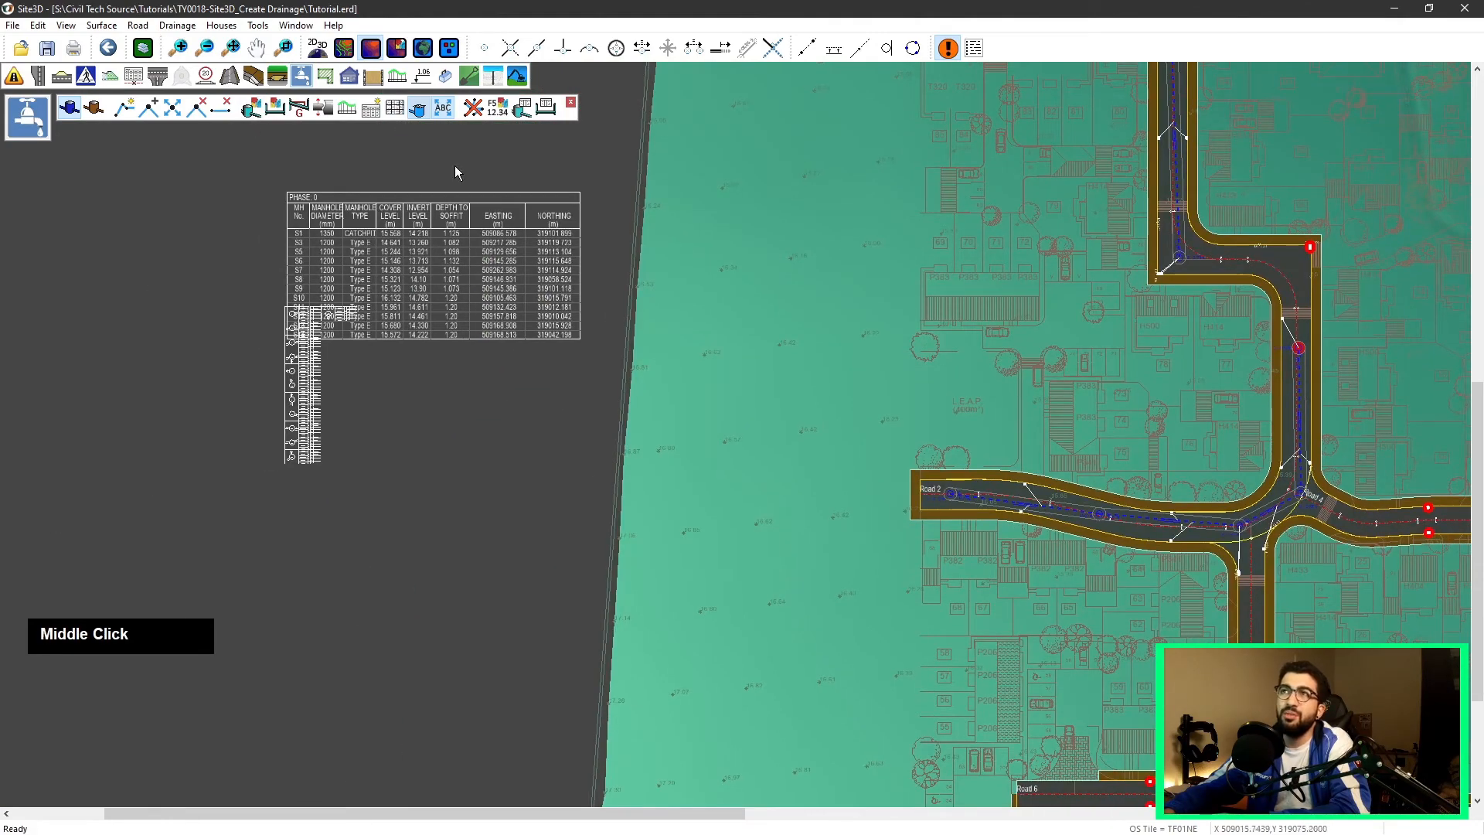
scroll(286, 369, "up", 1)
left_click(393, 109)
middle_click_drag(310, 538, 731, 657)
scroll(730, 657, "up", 1)
left_click(447, 184)
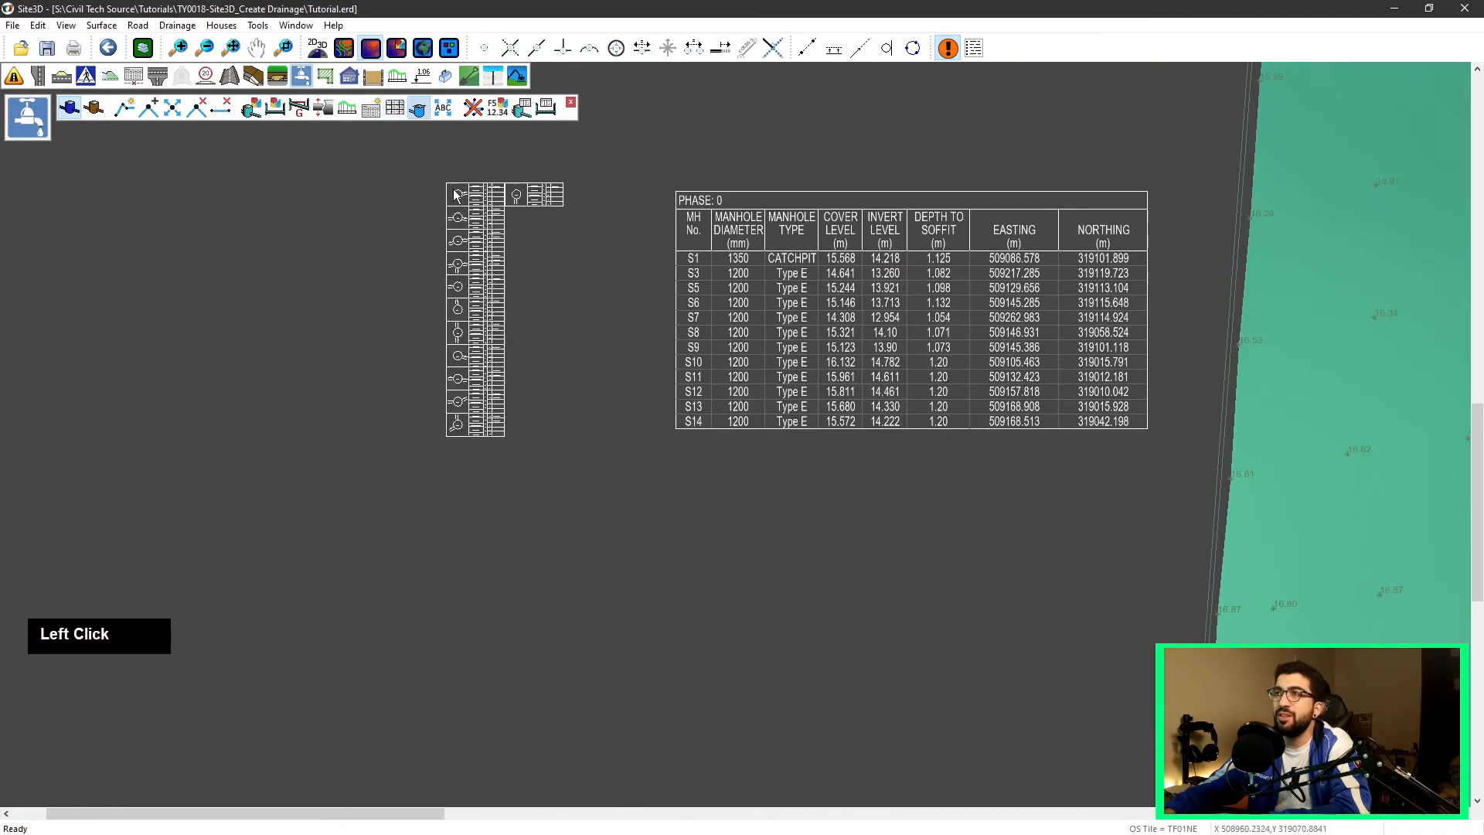
scroll(516, 208, "up", 3)
scroll(516, 208, "down", 1)
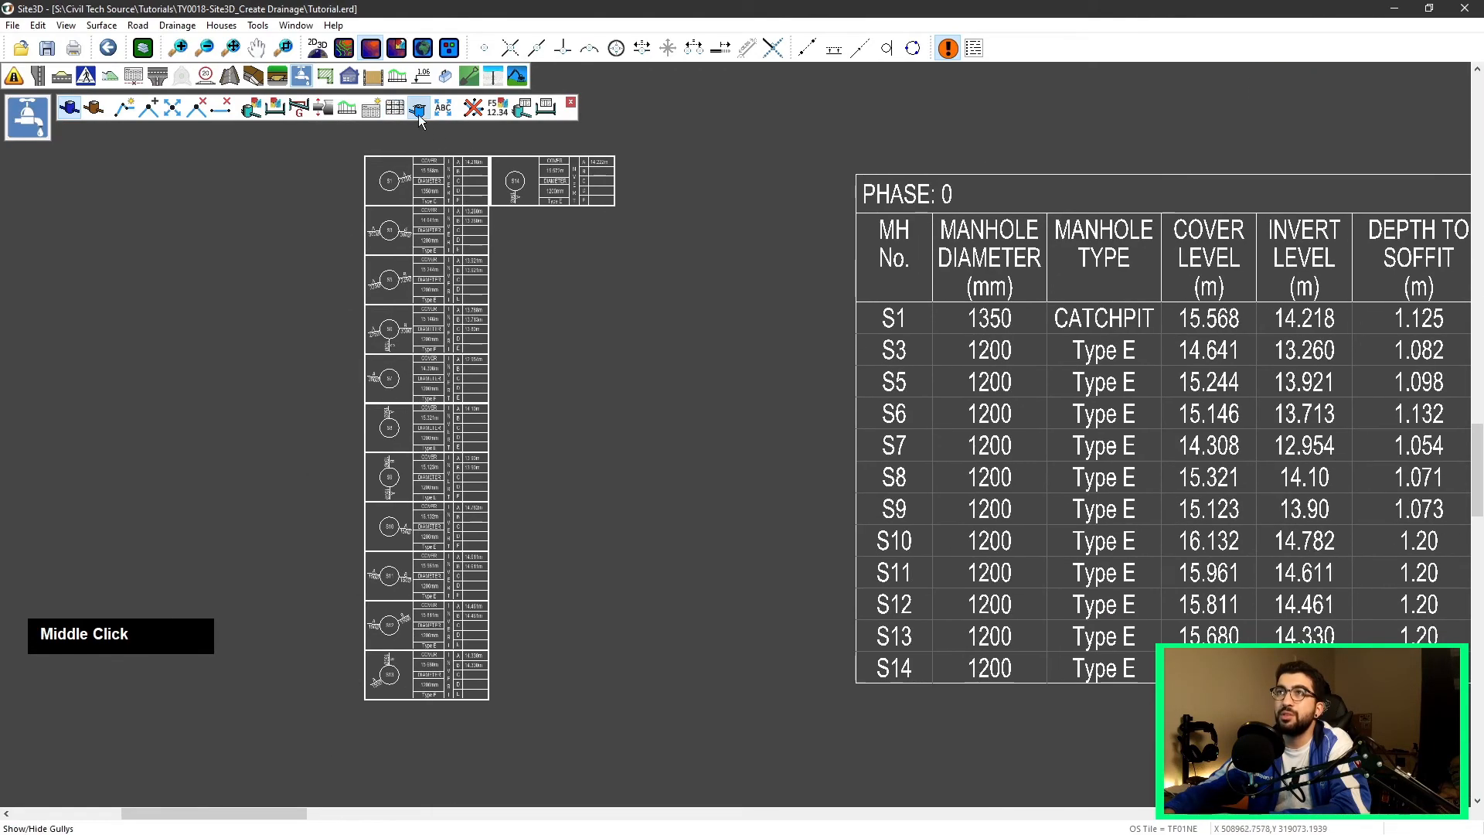
Step: Place another drainage schedule in the empty area below the manhole schedule
left_click(395, 109)
scroll(541, 417, "down", 3)
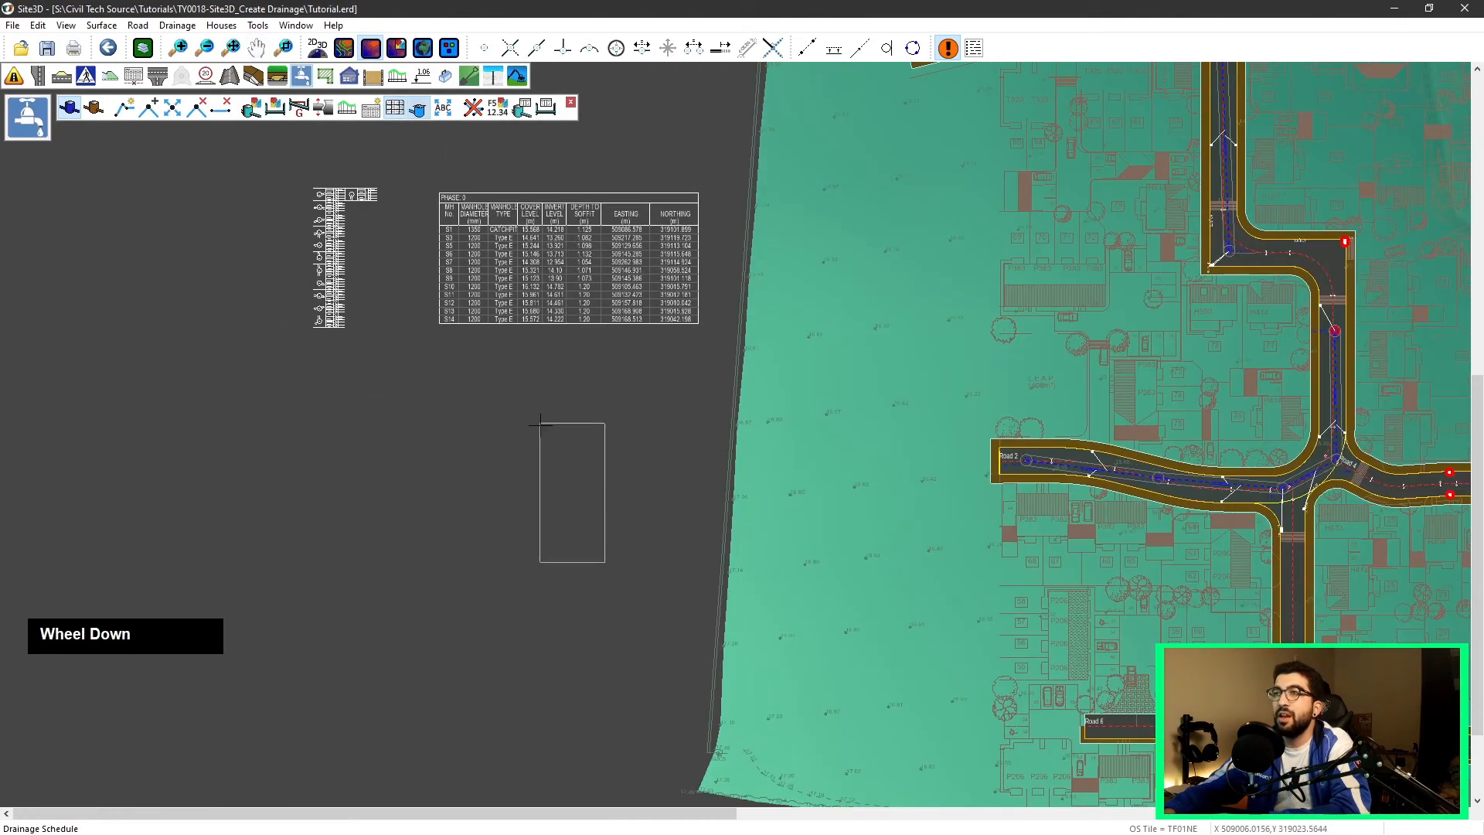
left_click(445, 541)
middle_click_drag(776, 411, 659, 440)
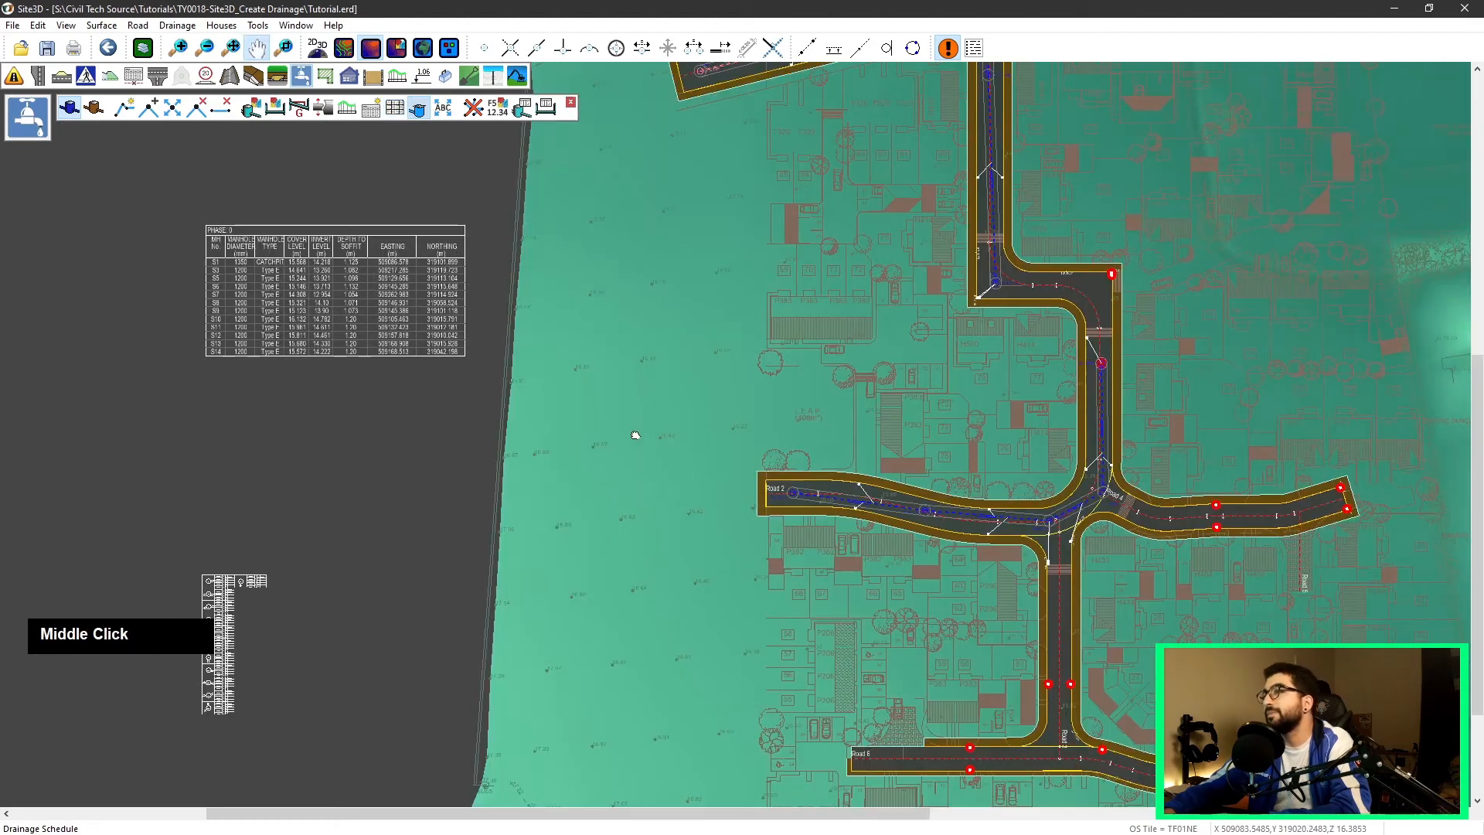
scroll(608, 232, "up", 1)
scroll(608, 232, "up", 1)
middle_click_drag(487, 166, 445, 394)
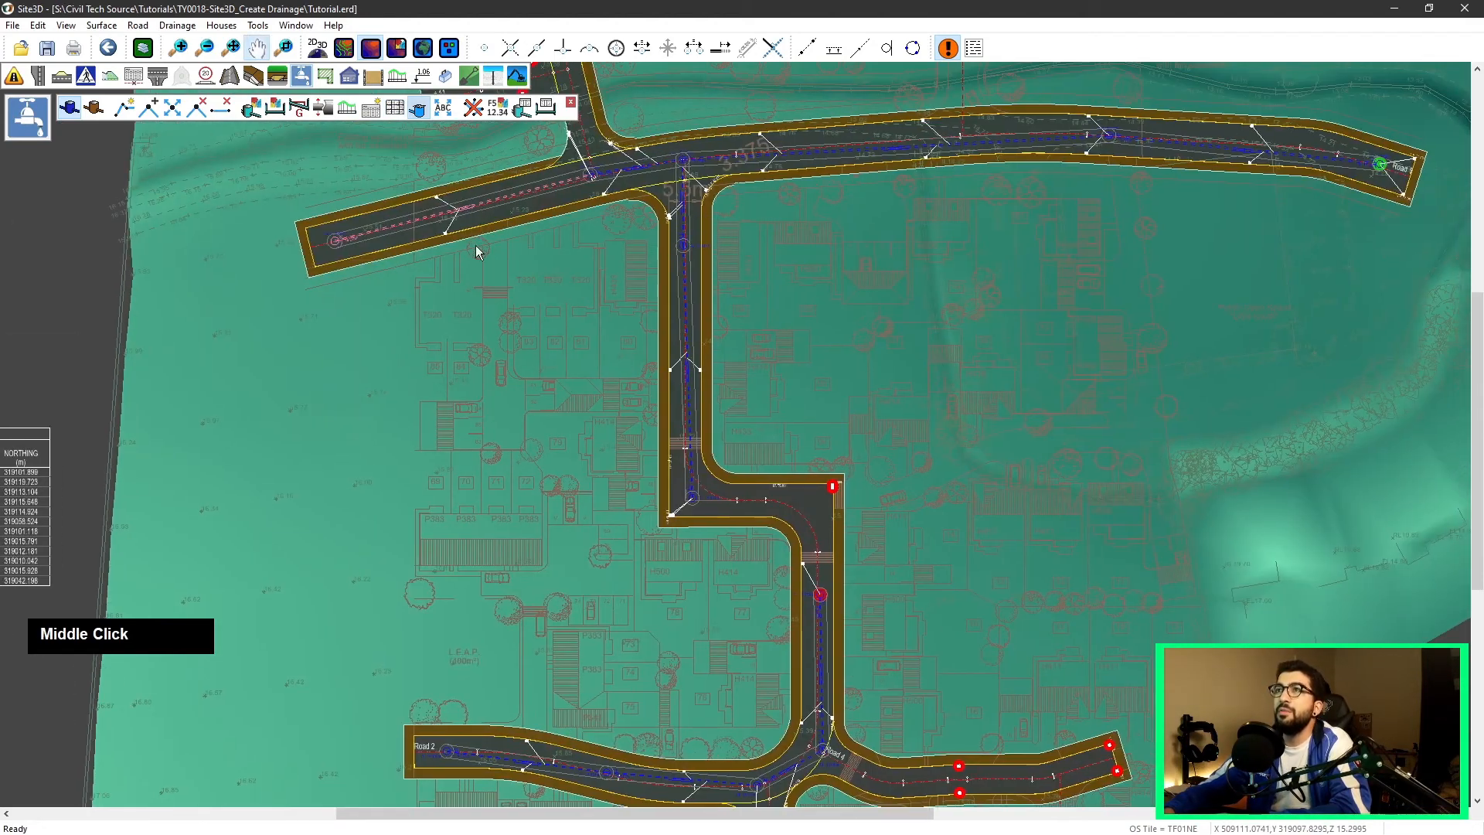
Step: Delete the drainage network running along Road 2 and up the side road
left_click(474, 110)
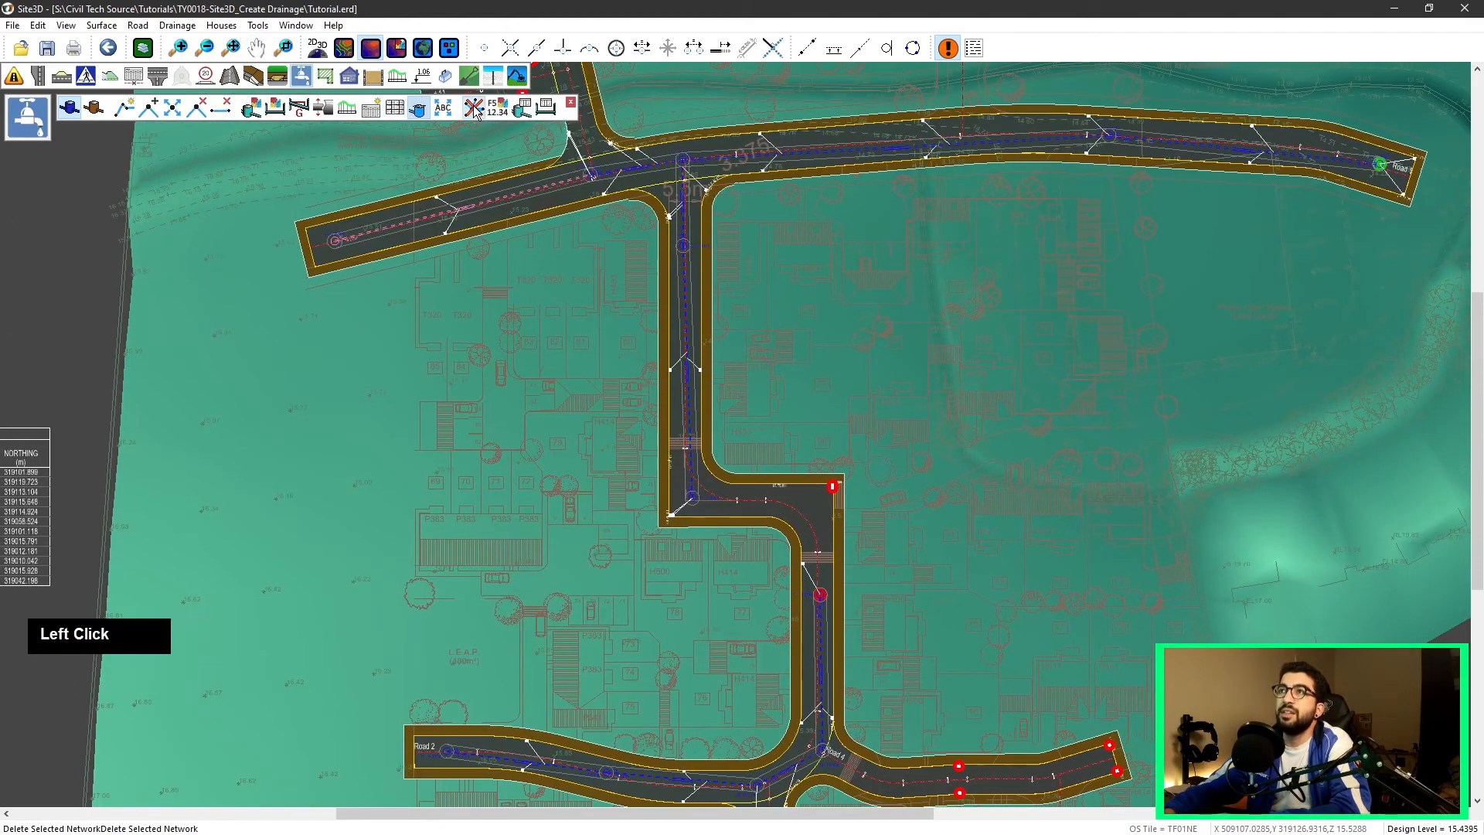
middle_click_drag(806, 752, 765, 597)
left_click(757, 614)
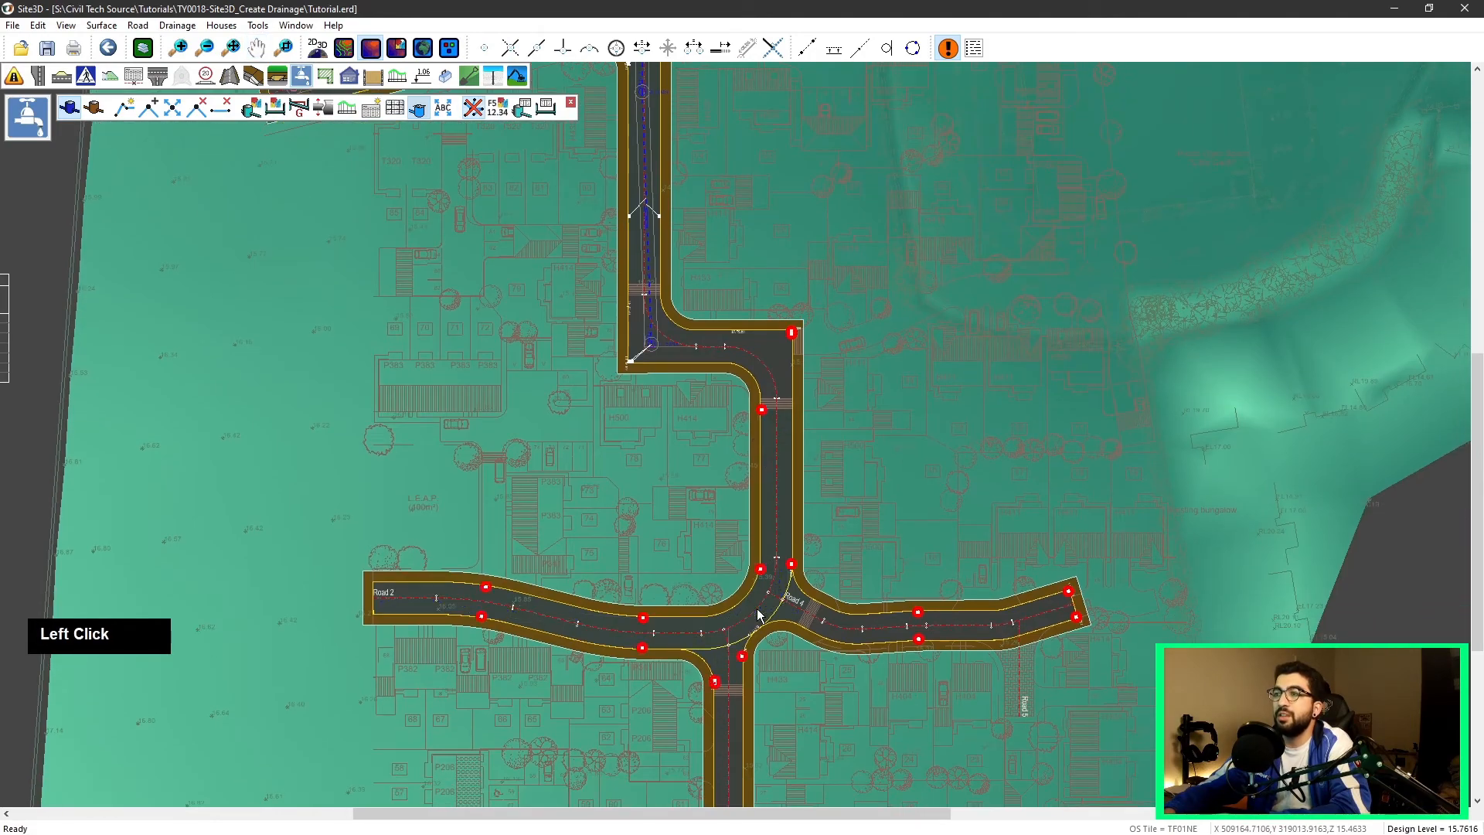
scroll(774, 358, "down", 3)
middle_click_drag(732, 328, 627, 632)
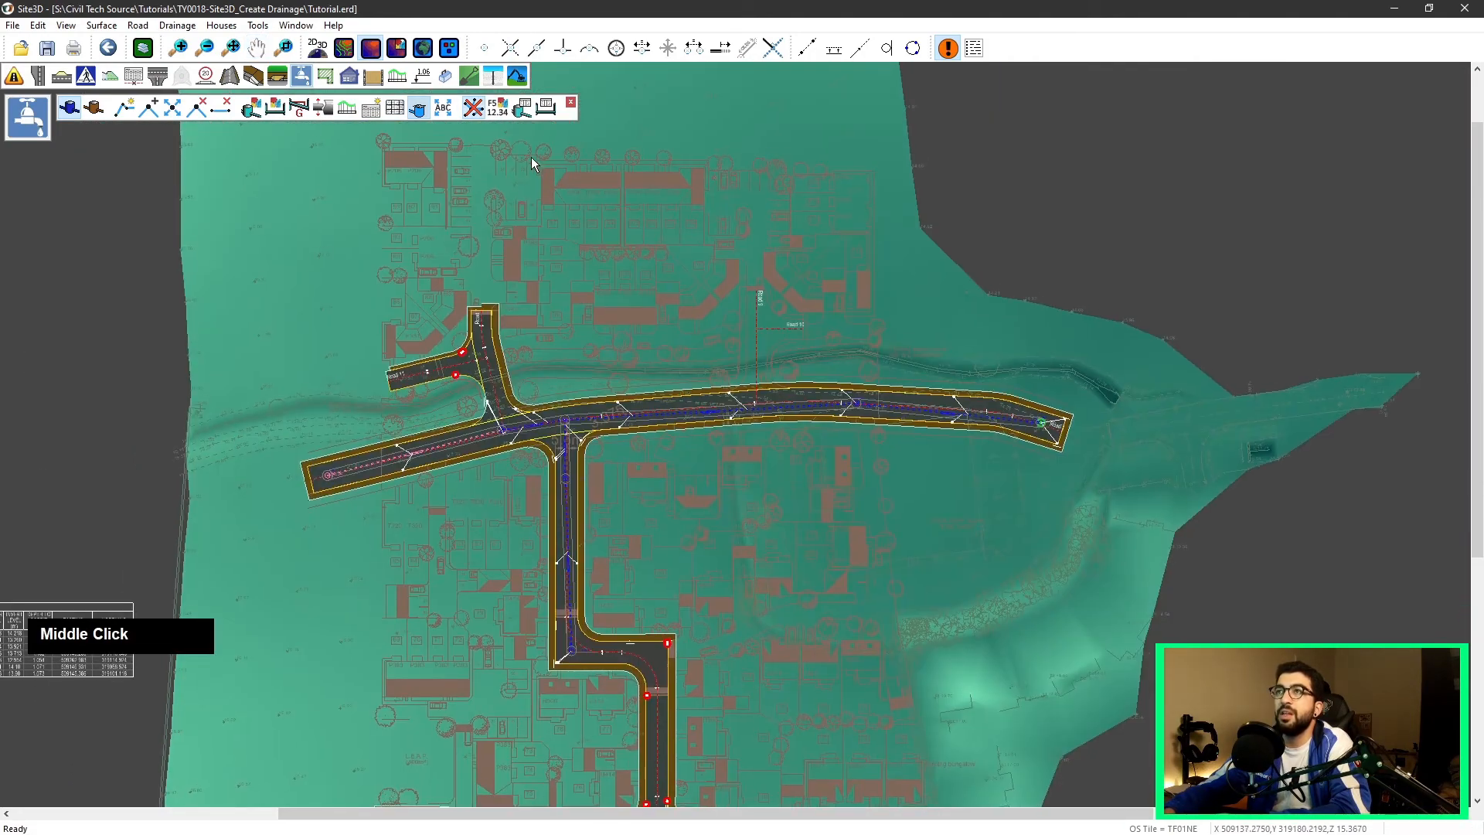
left_click(470, 112)
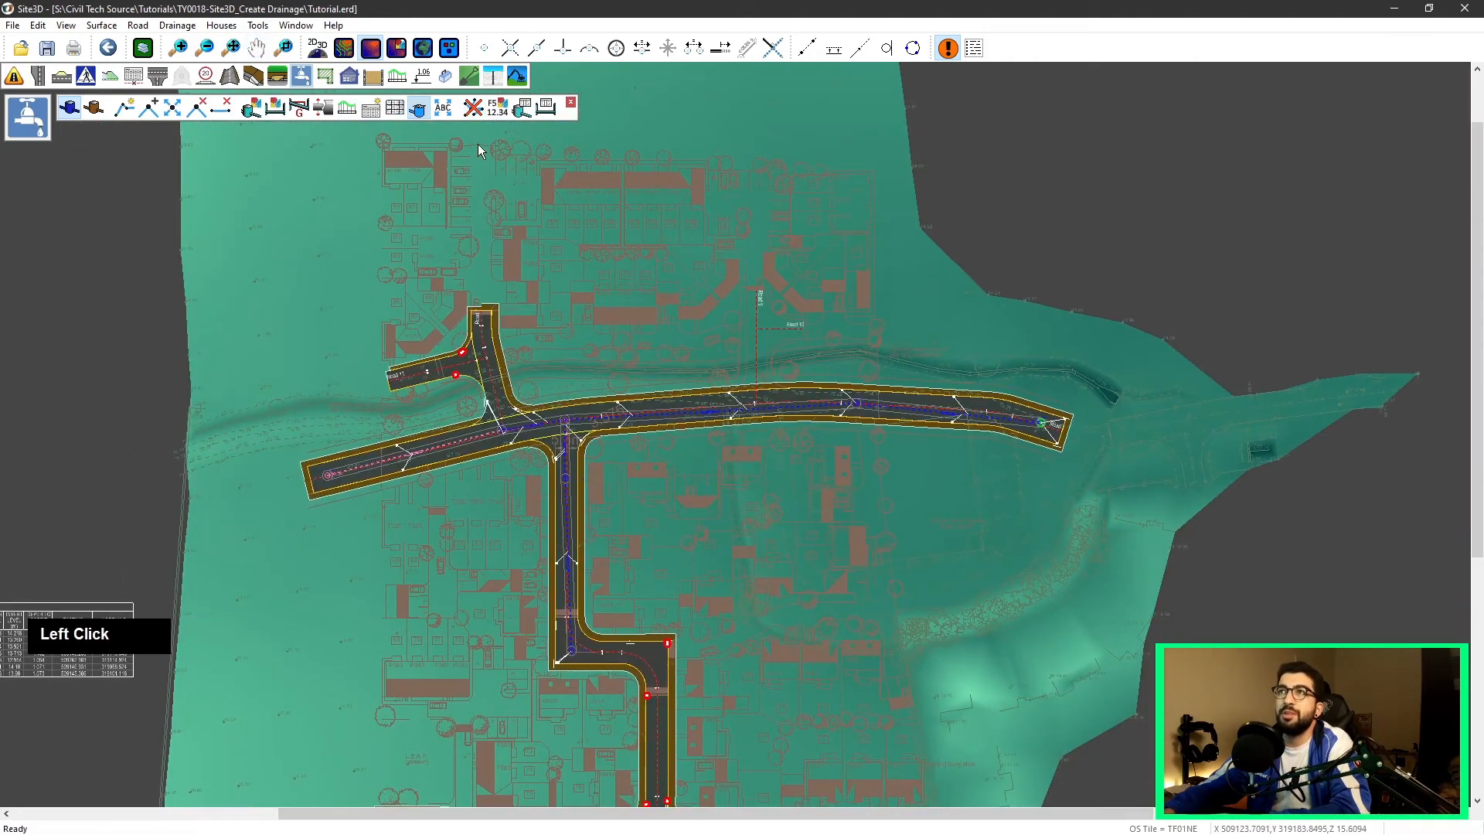
Step: Open the drainage display properties and compare the Adoptable and Private network annotation settings
left_click(507, 113)
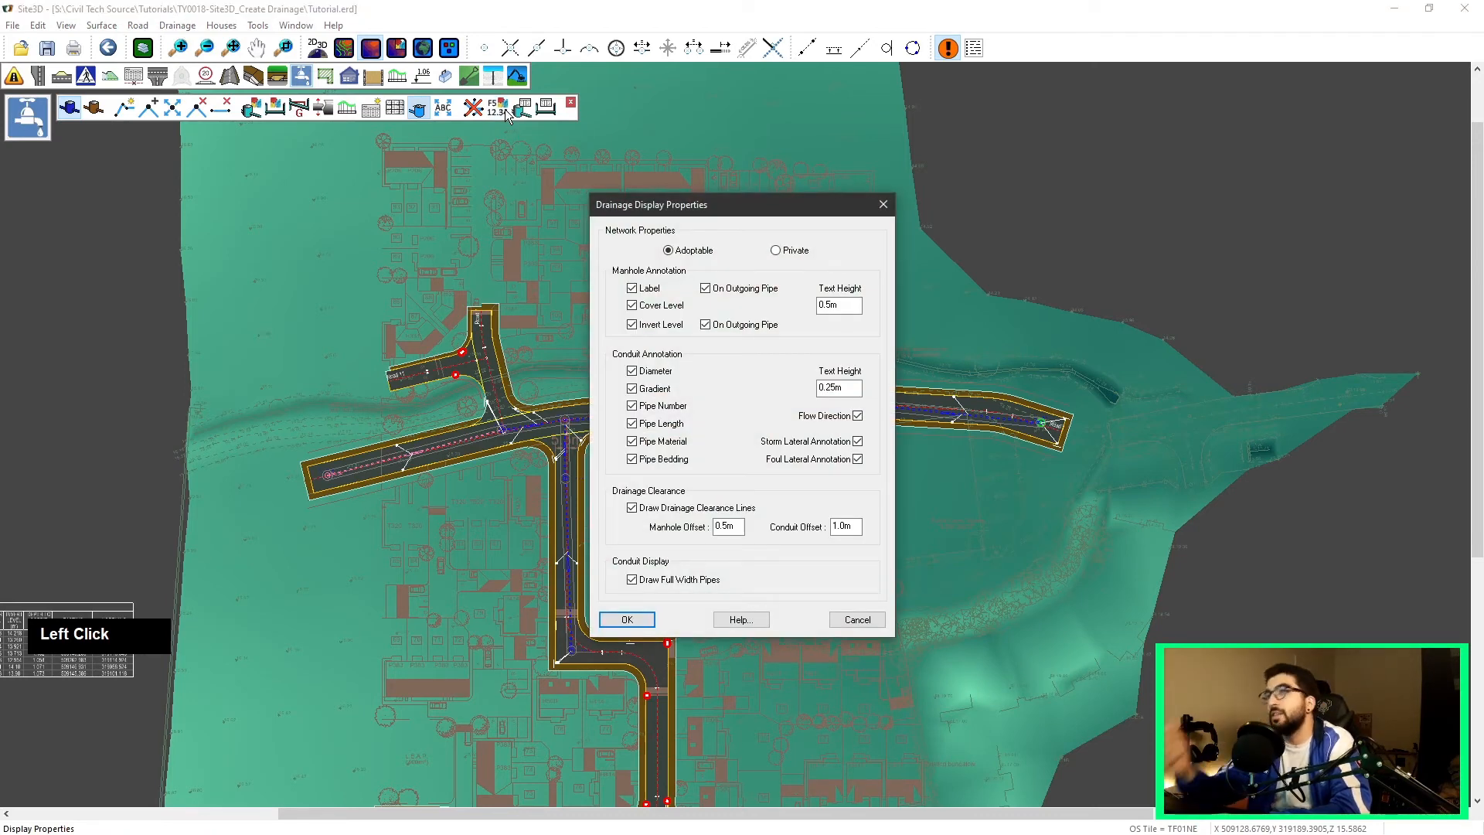
double_click(778, 252)
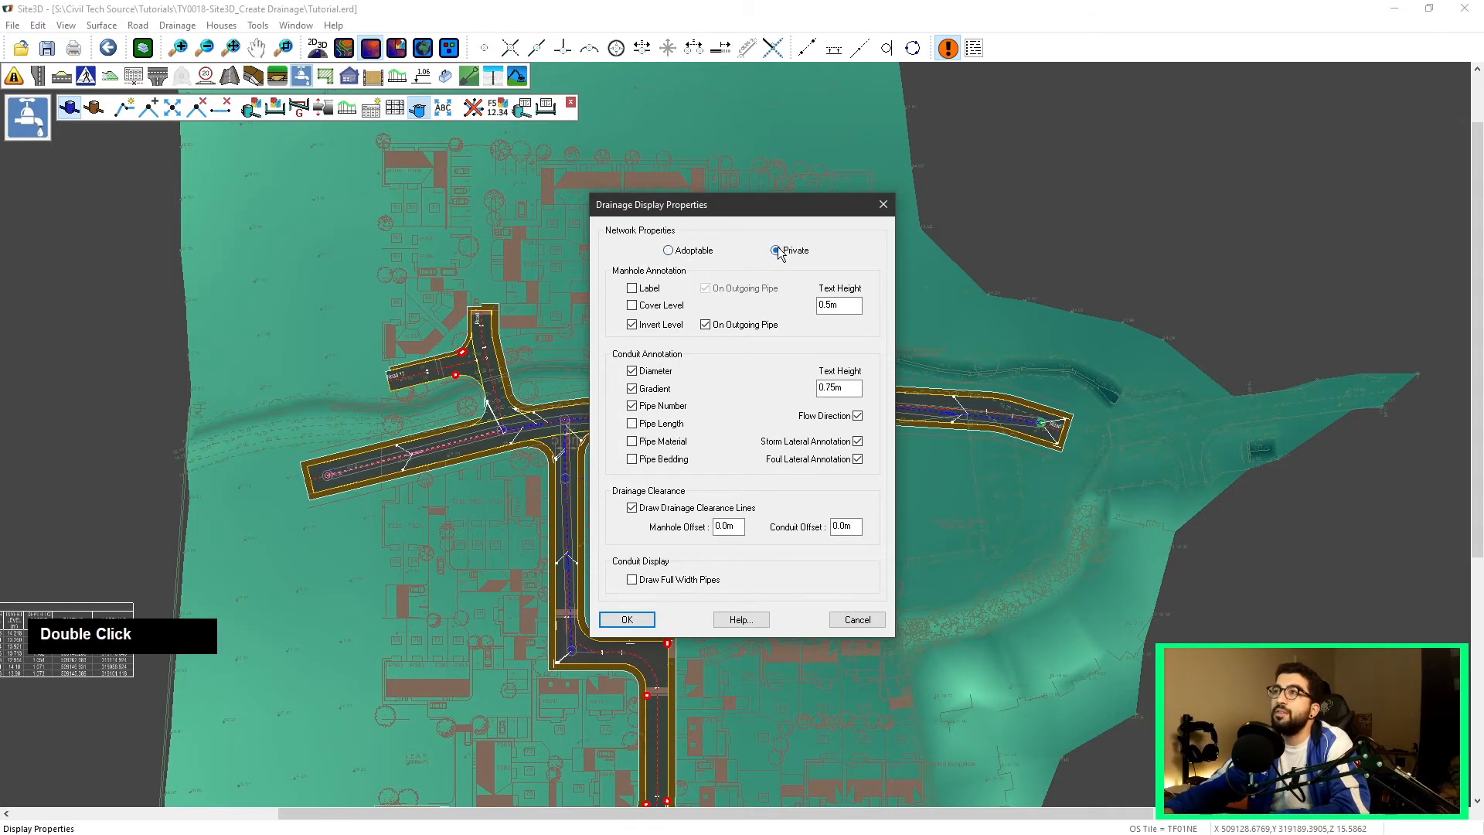
left_click(669, 251)
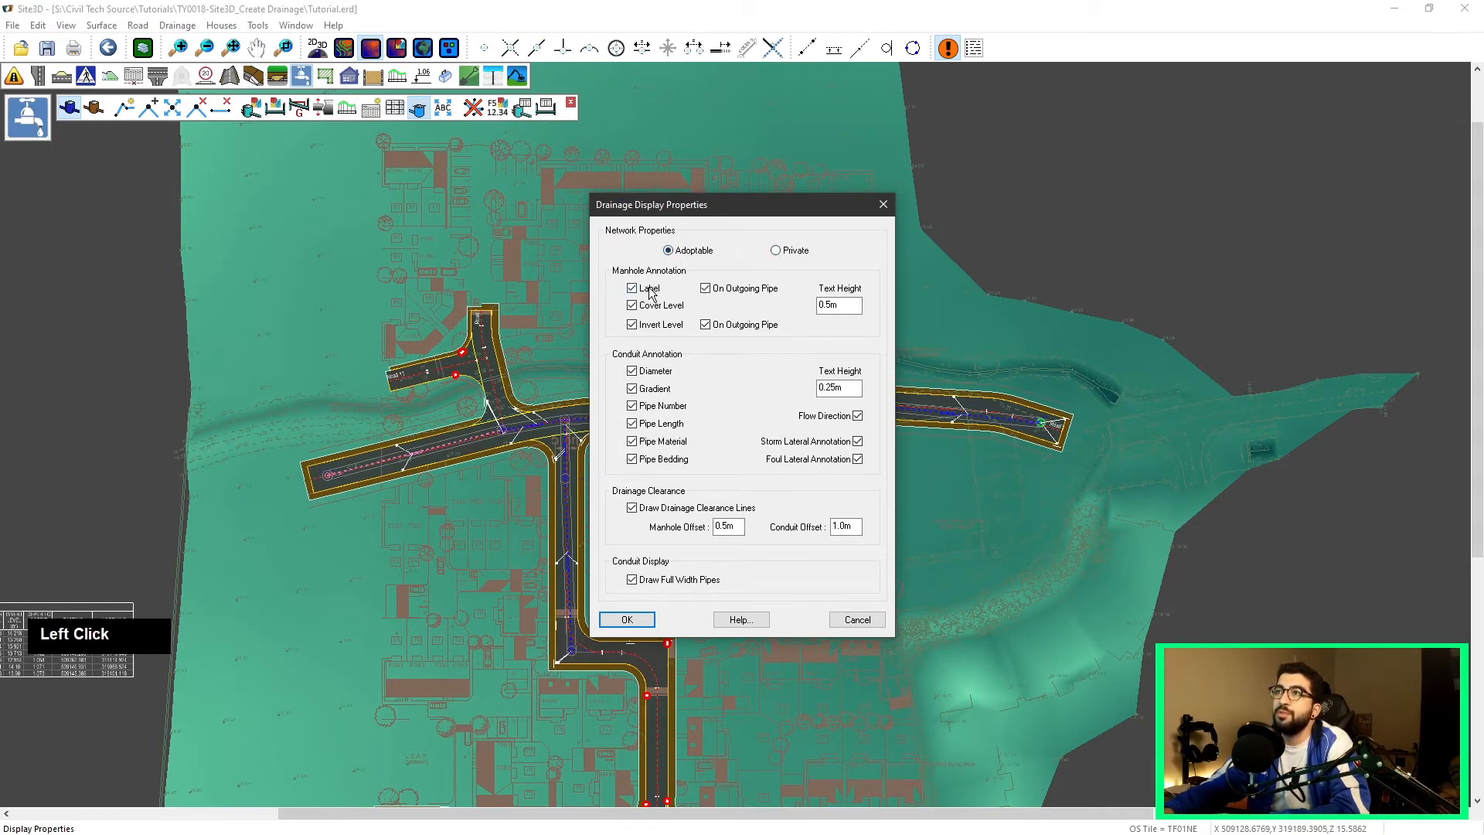
double_click(650, 289)
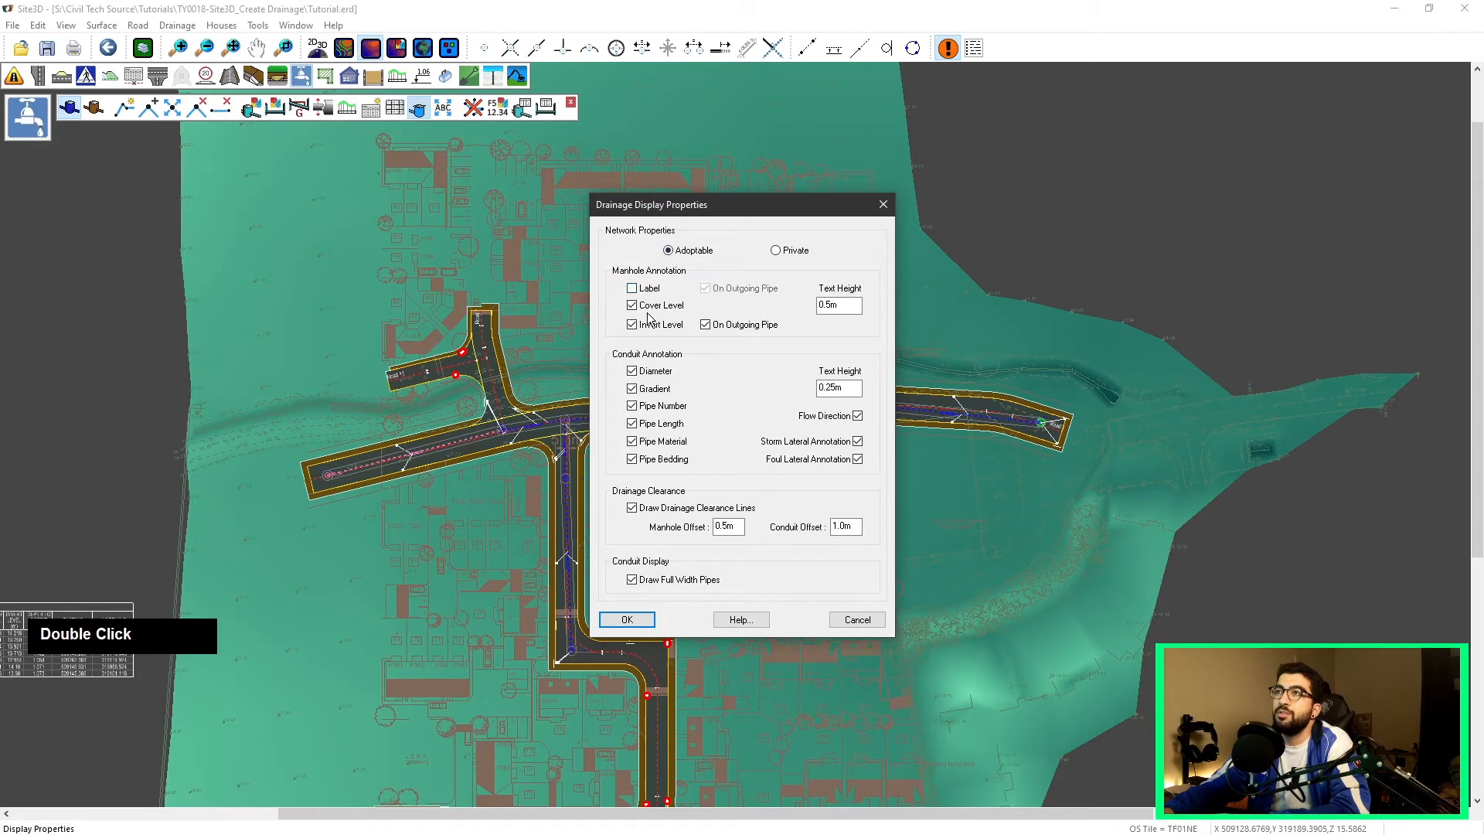
left_click(789, 253)
left_click(704, 248)
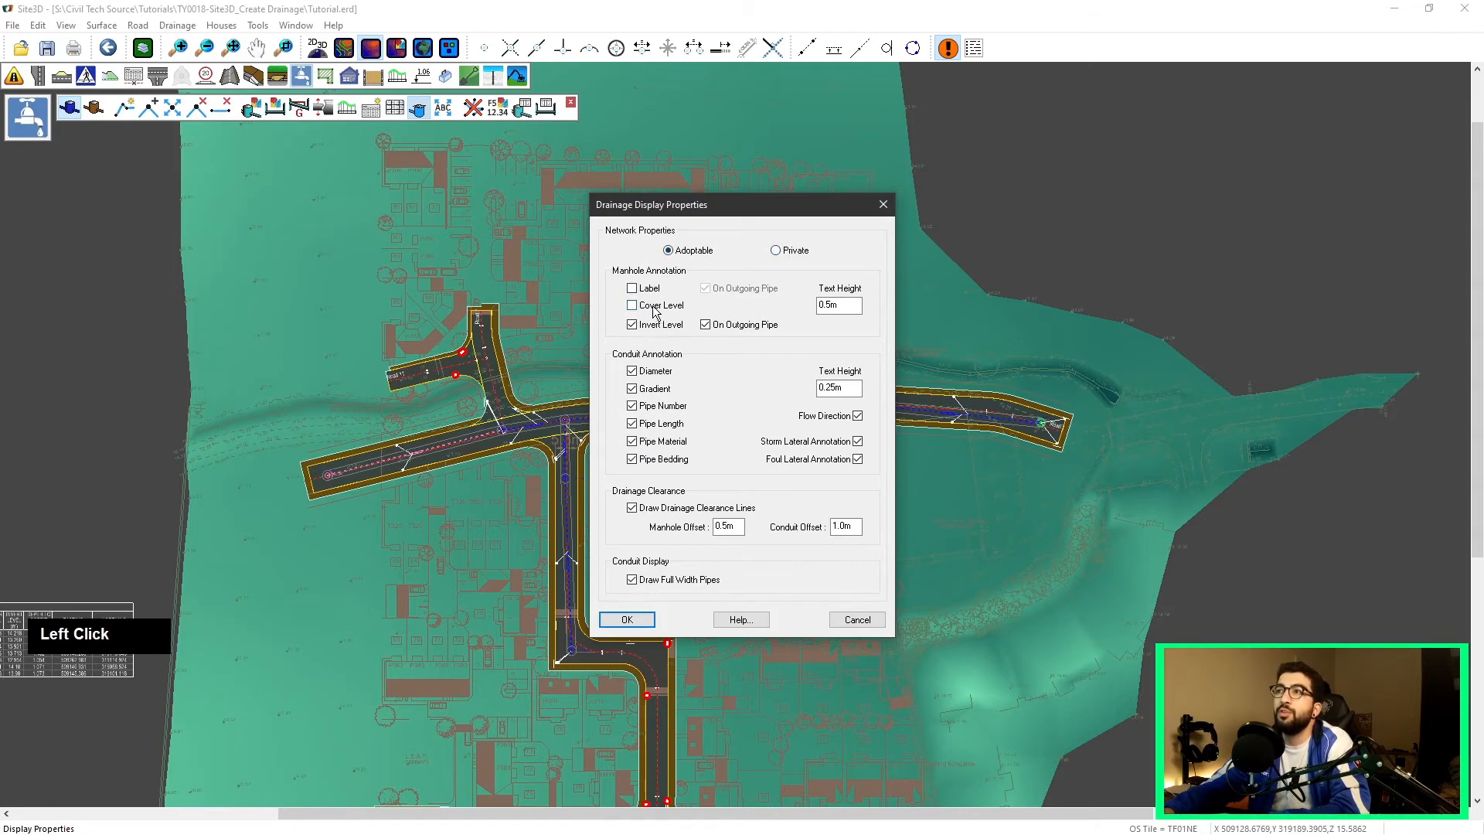
left_click(696, 250)
left_click(795, 249)
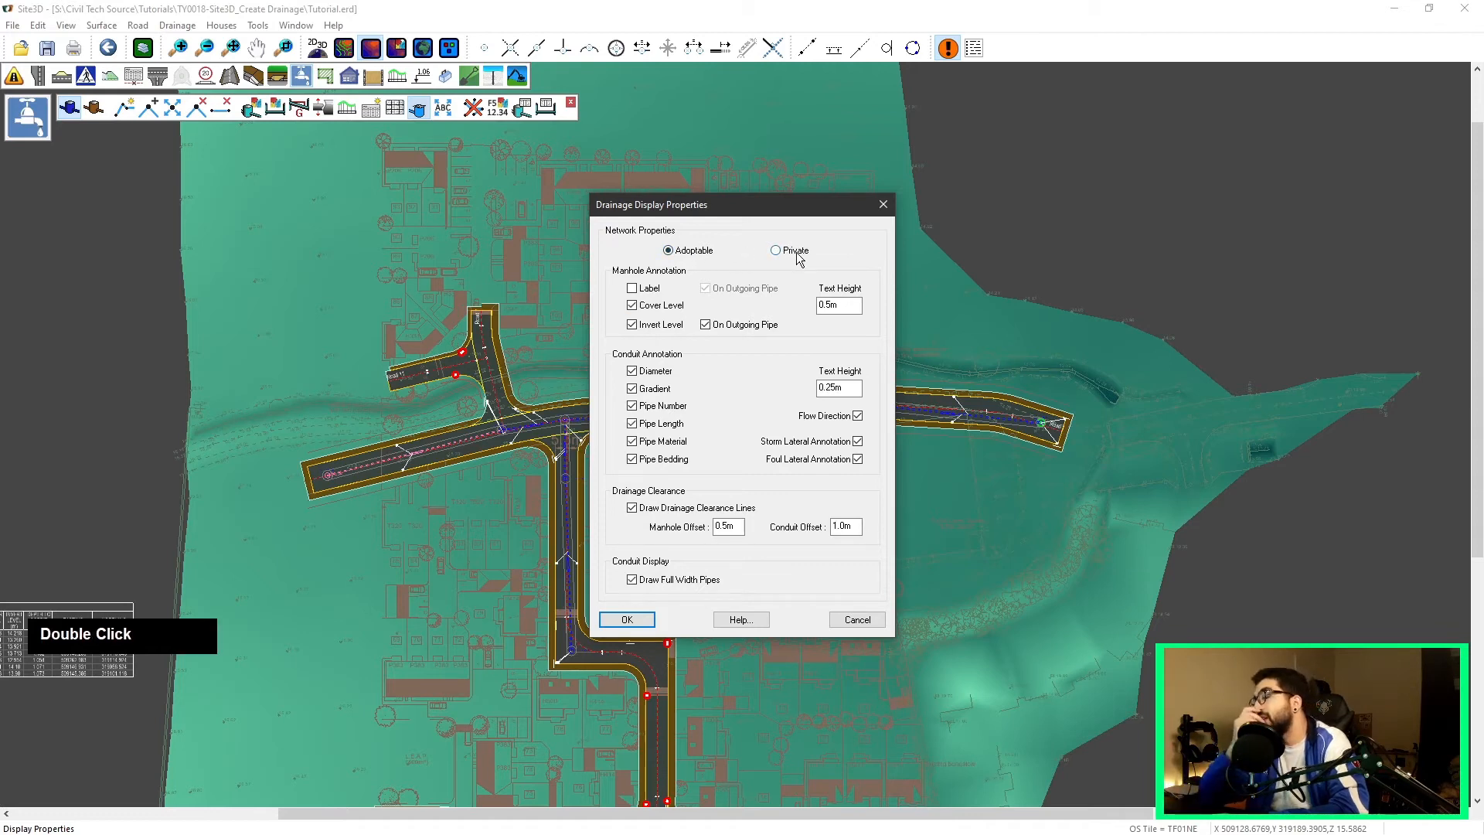
Step: Re-enable manhole labels and start editing the manhole annotation text height
left_click(650, 288)
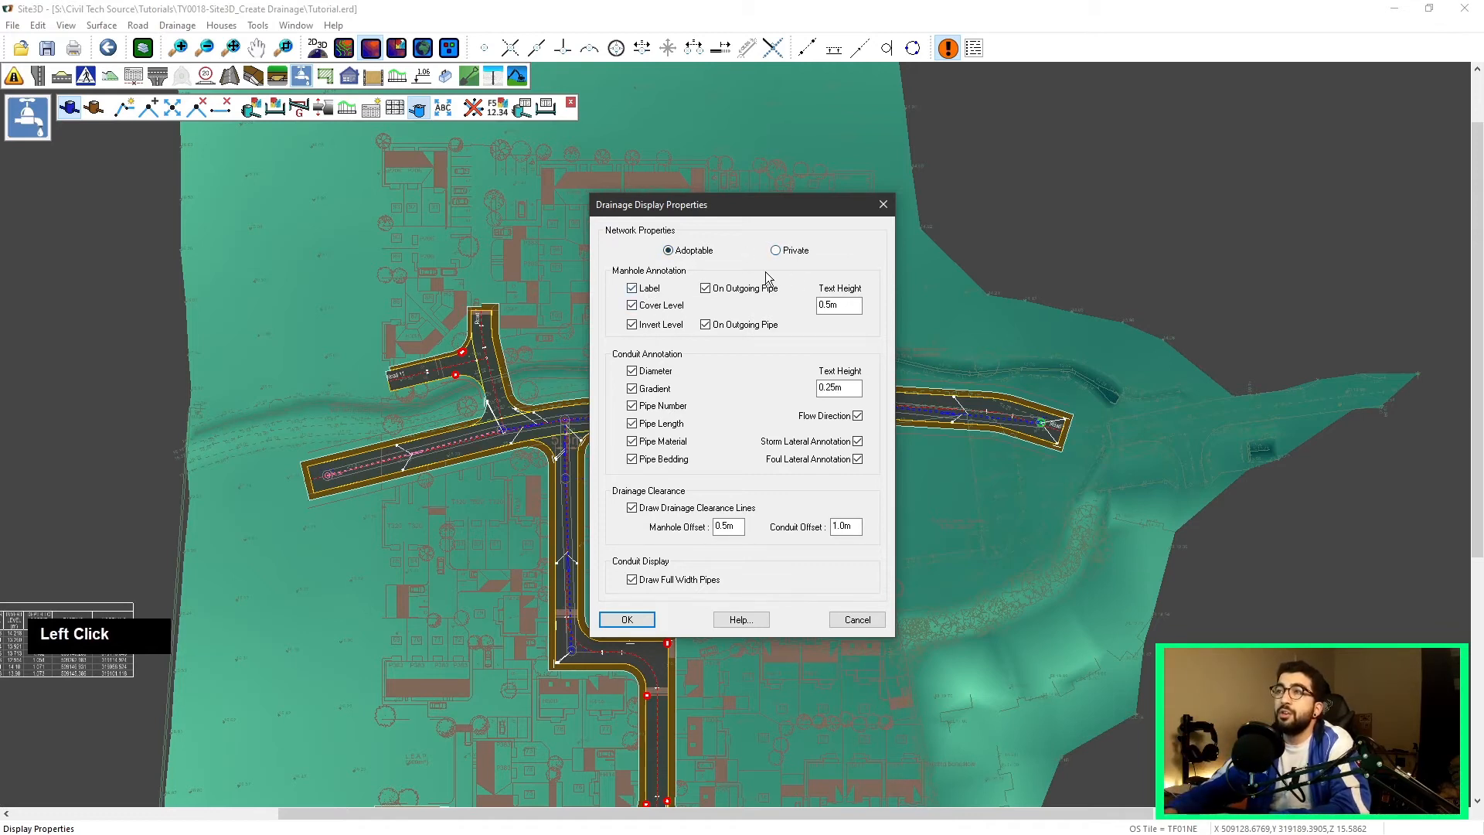
double_click(828, 304)
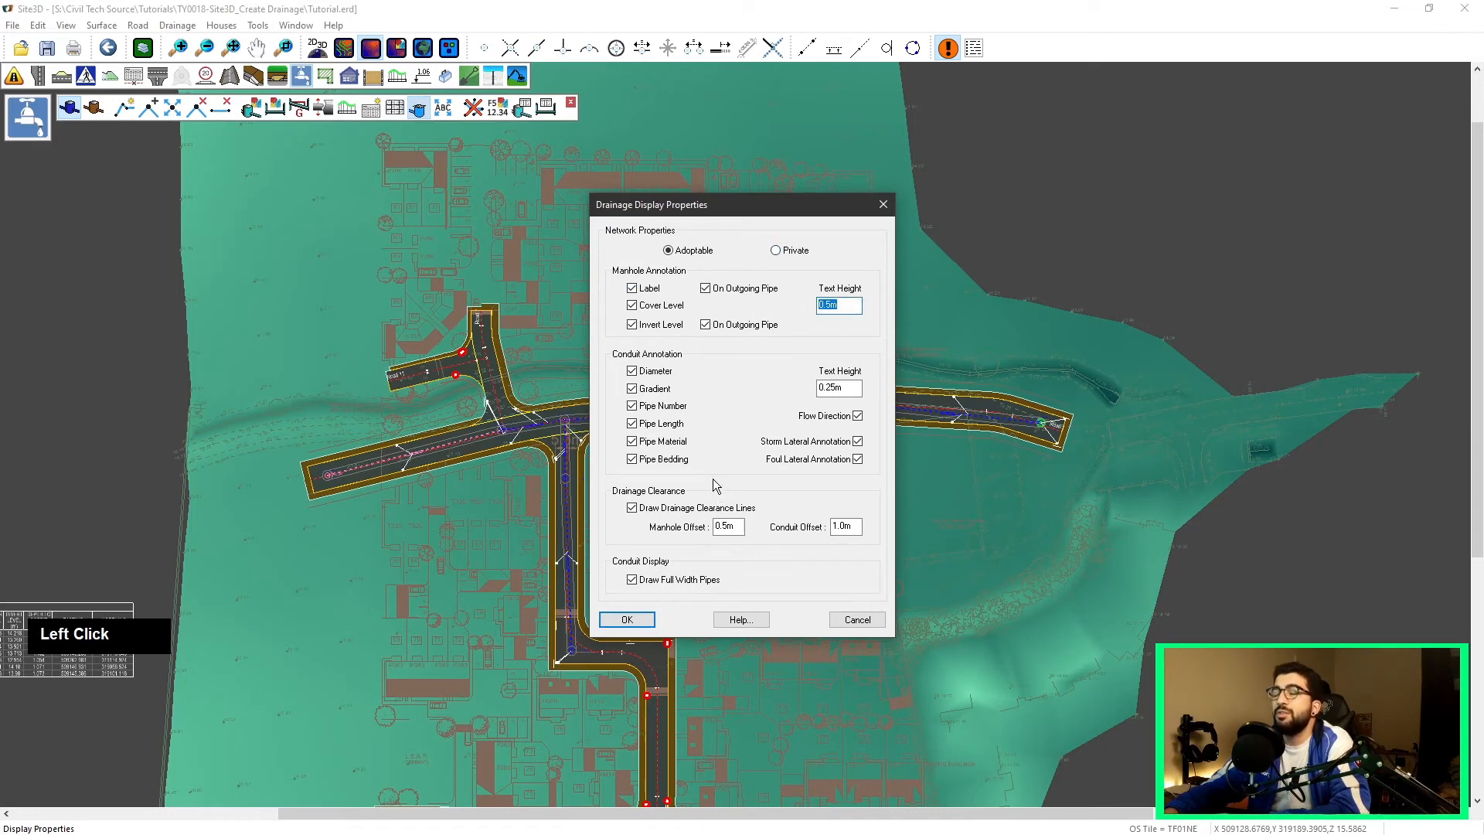
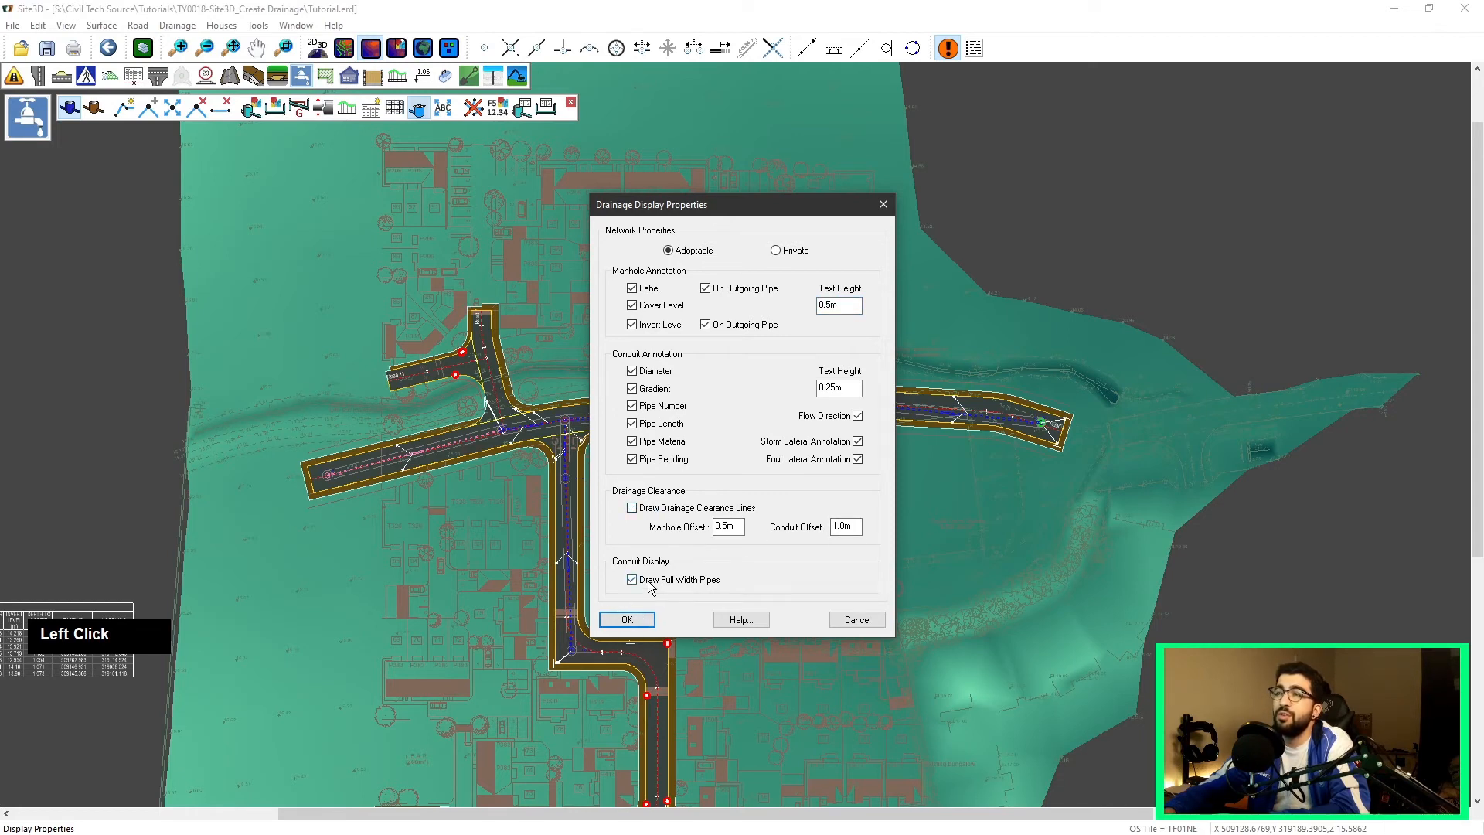
Step: Apply the drainage display settings and review the resized manhole labels along the main road
left_click(627, 620)
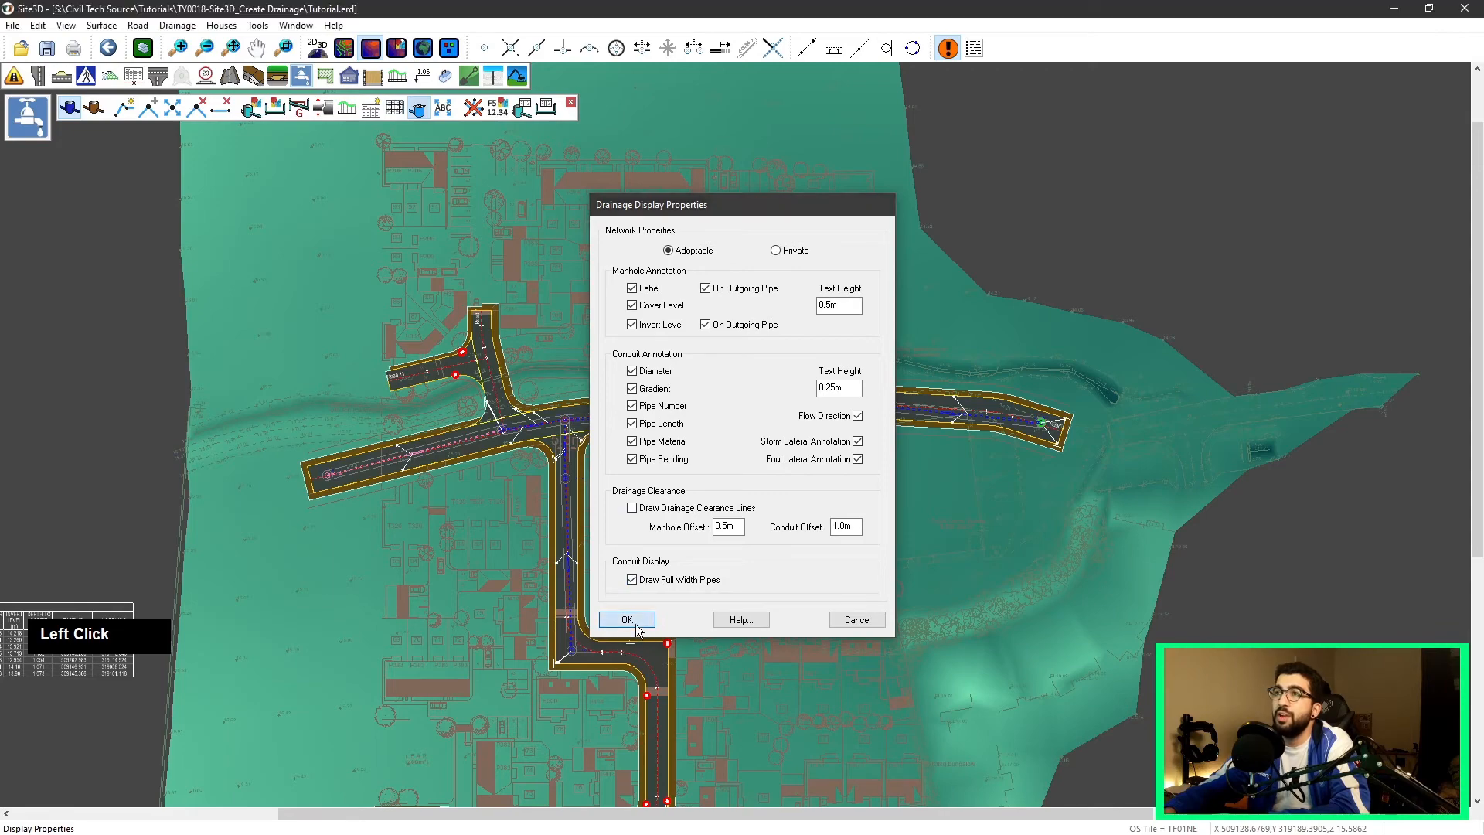
scroll(522, 407, "up", 6)
scroll(733, 351, "up", 5)
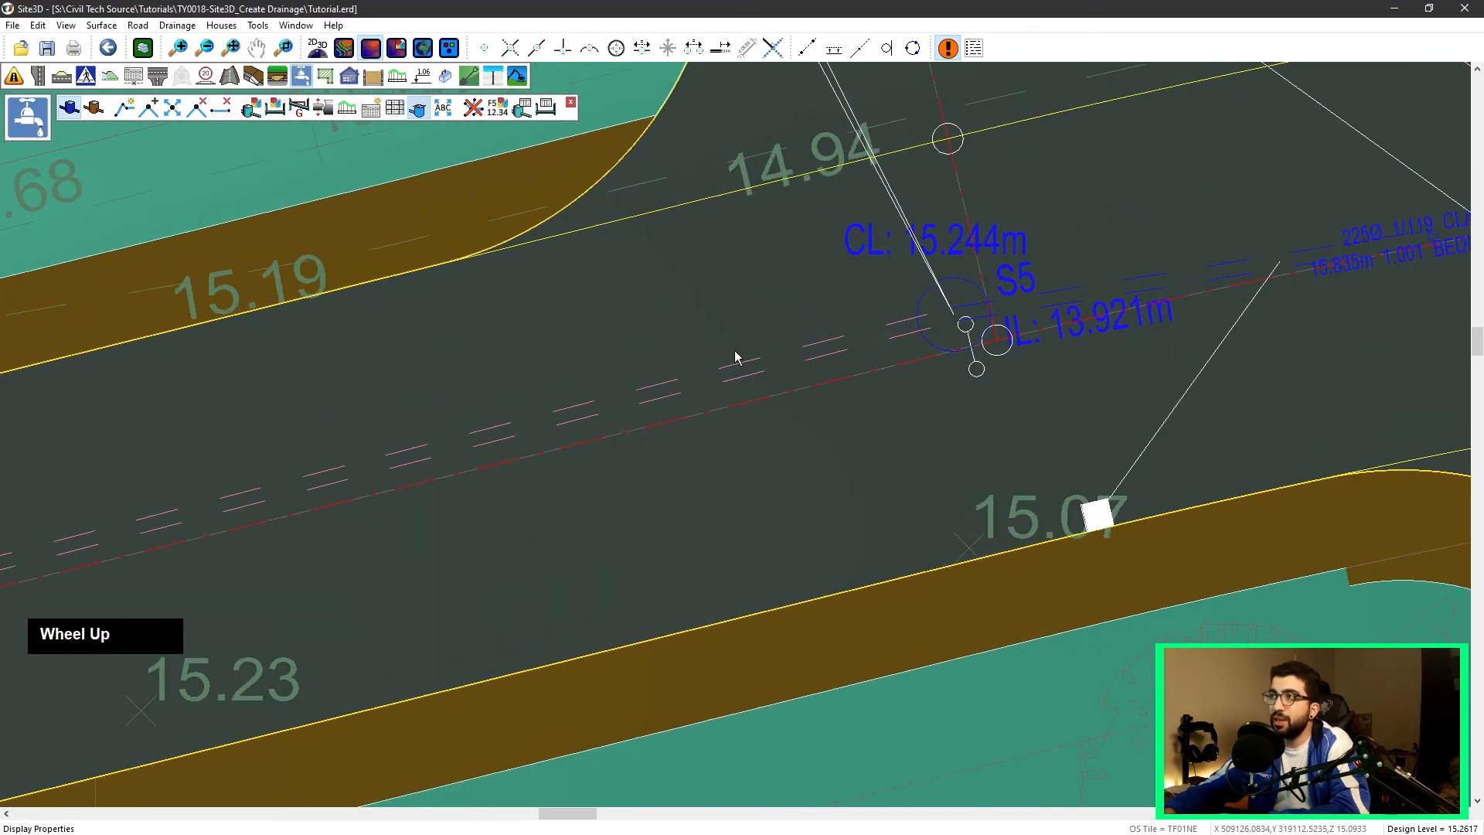
scroll(761, 346, "down", 3)
middle_click_drag(920, 285, 582, 397)
scroll(582, 398, "down", 3)
middle_click_drag(852, 375, 589, 392)
scroll(917, 369, "up", 3)
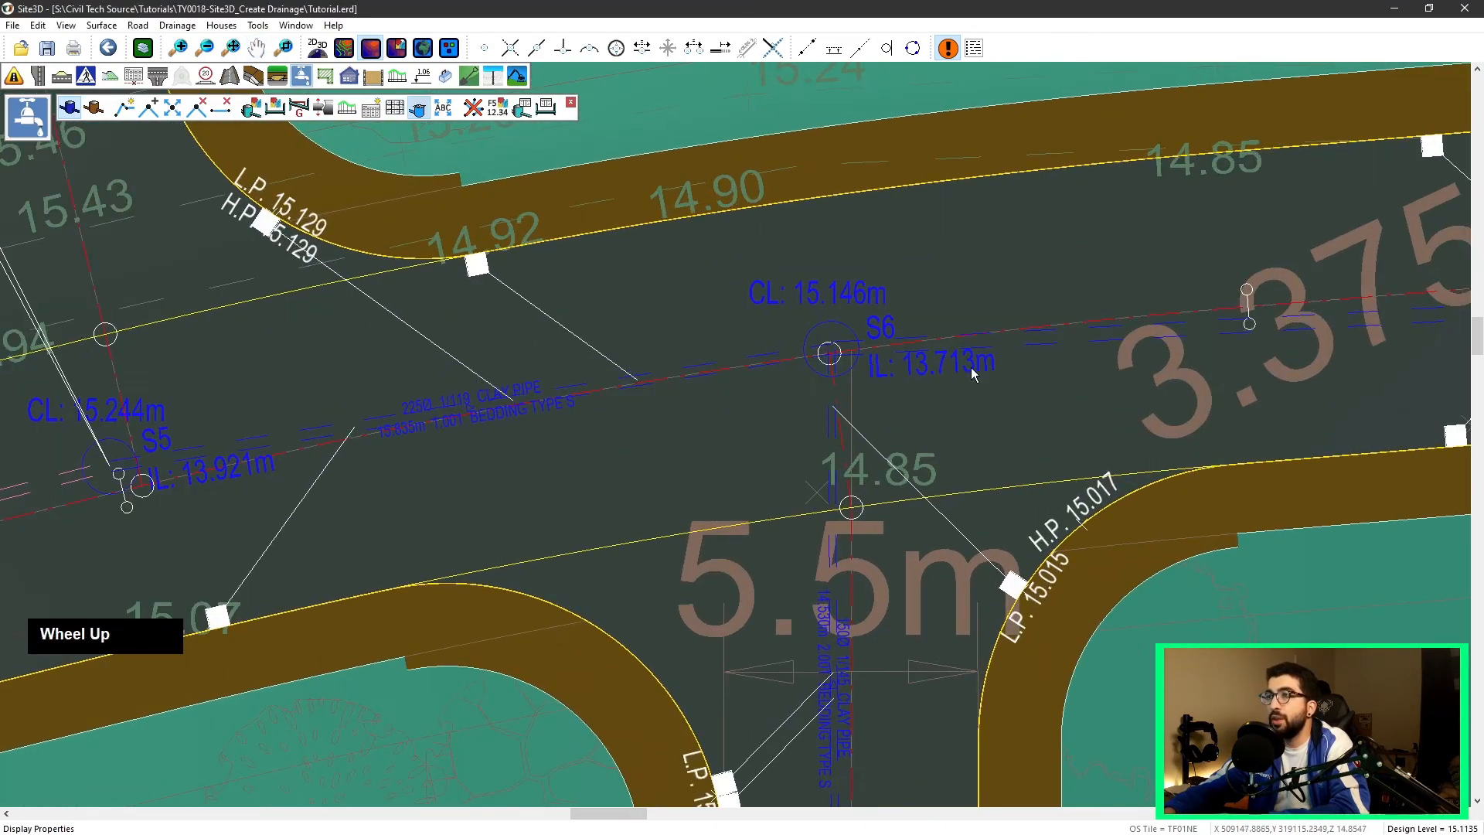
scroll(1075, 370, "down", 1)
middle_click_drag(1079, 370, 731, 313)
scroll(658, 472, "down", 3)
middle_click_drag(659, 472, 702, 249)
scroll(694, 304, "down", 2)
scroll(694, 304, "down", 1)
middle_click_drag(694, 304, 664, 425)
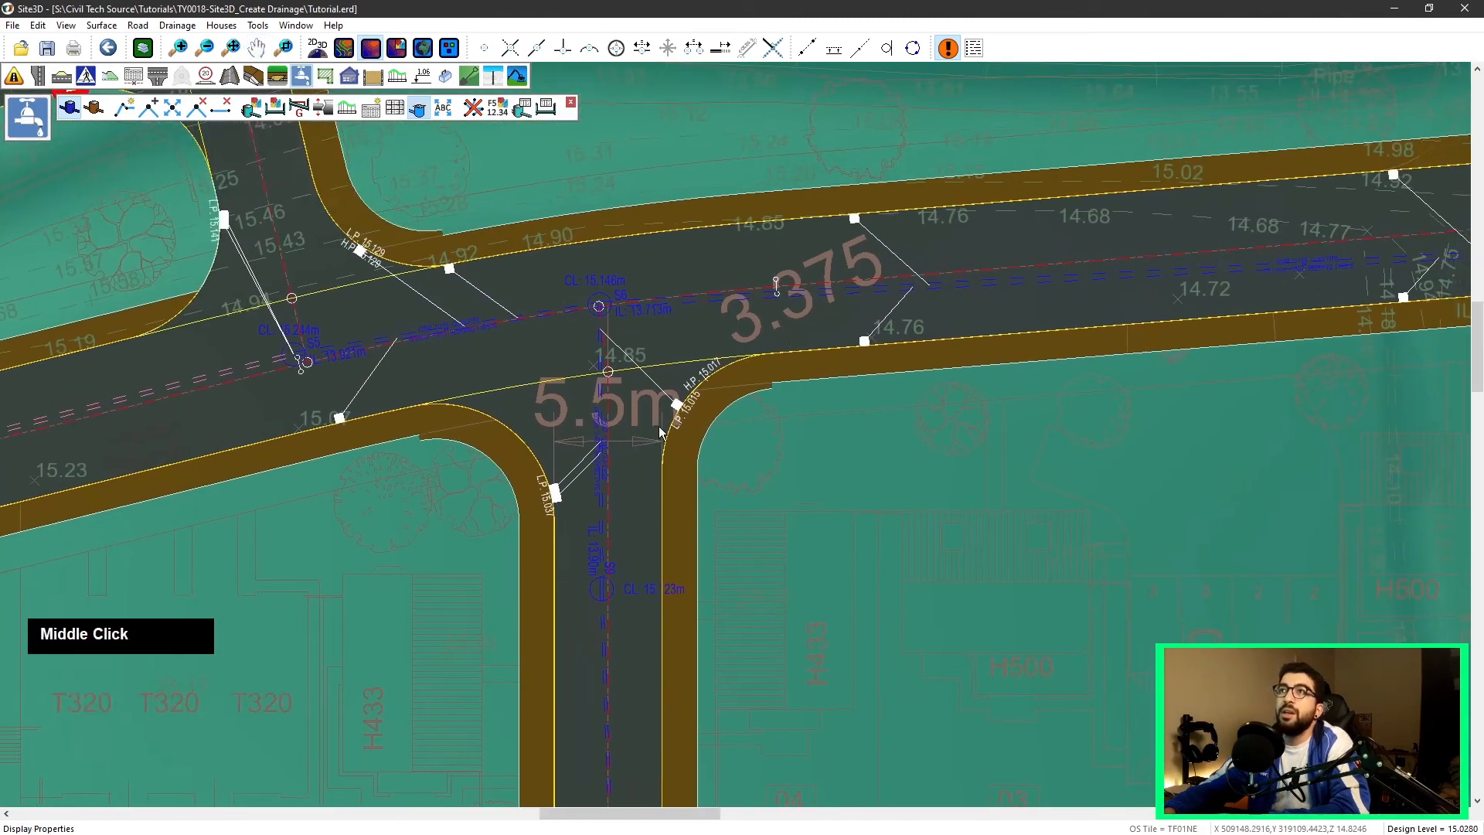
scroll(664, 425, "down", 1)
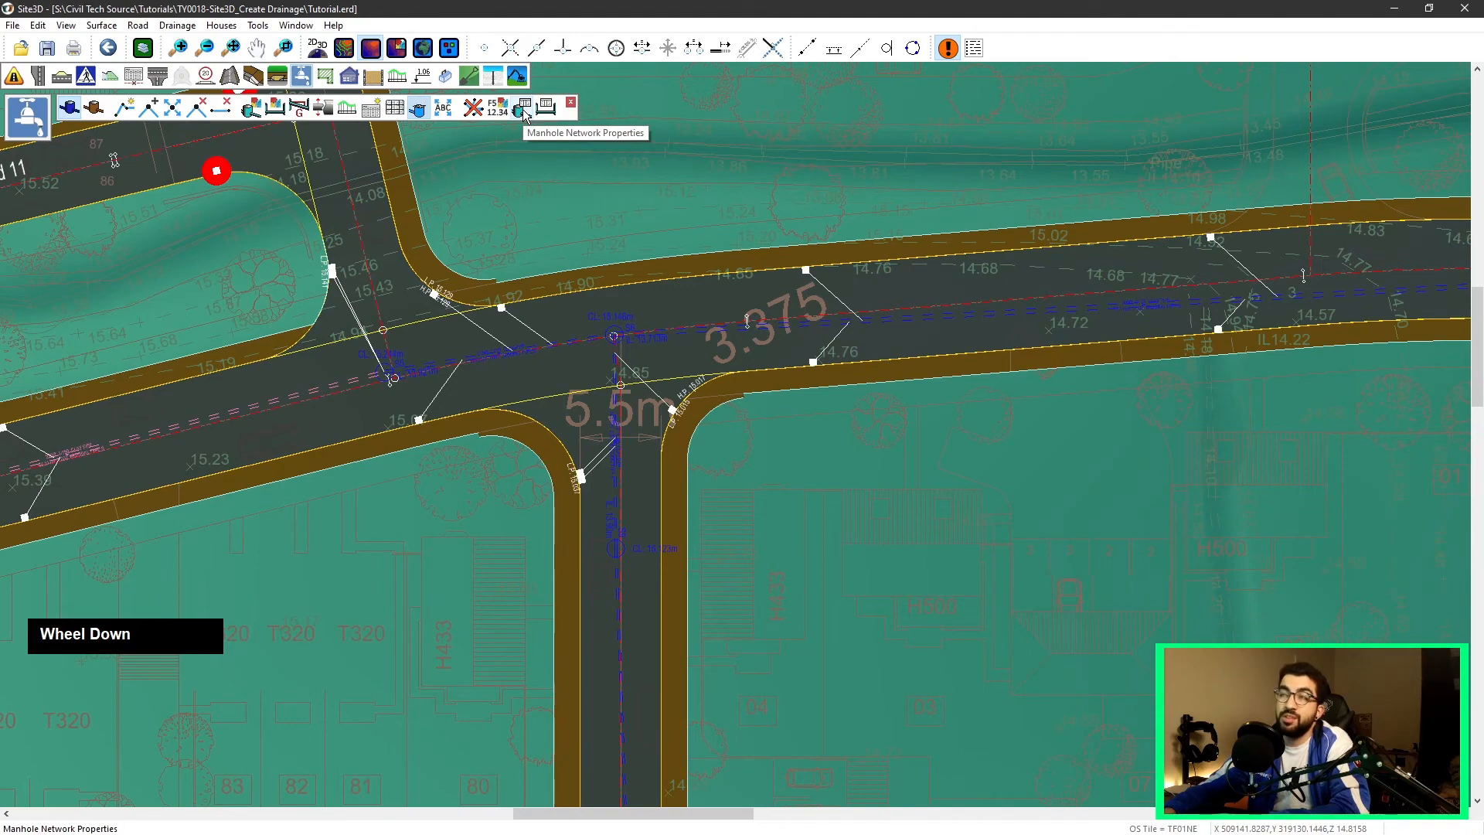
Step: Open the manhole properties list for the network and renumber manholes S5–S9 as S4–S8
left_click(524, 114)
scroll(712, 451, "down", 2)
scroll(713, 449, "down", 5)
scroll(595, 442, "up", 1)
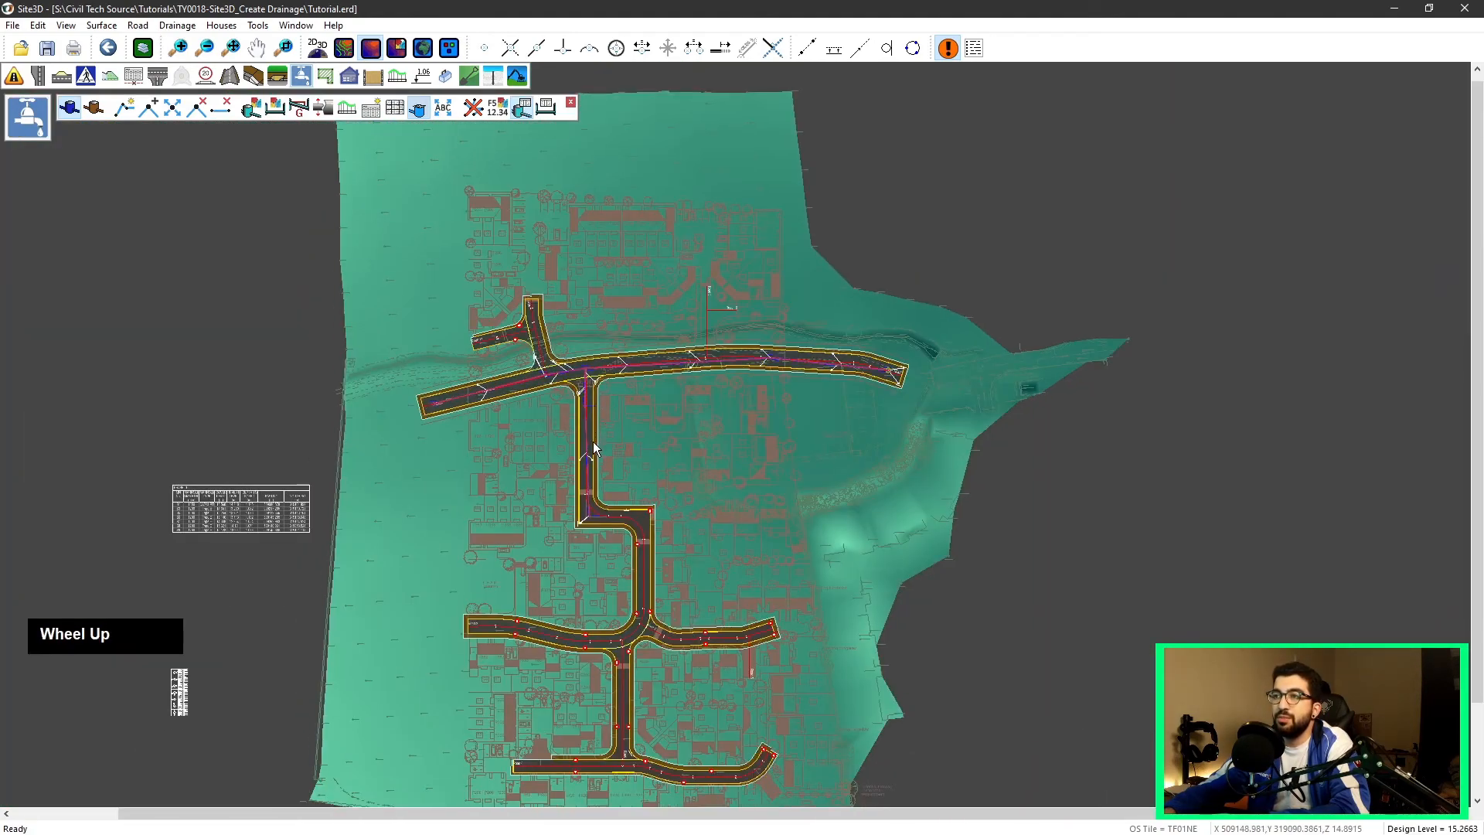
scroll(595, 442, "up", 1)
left_click(584, 420)
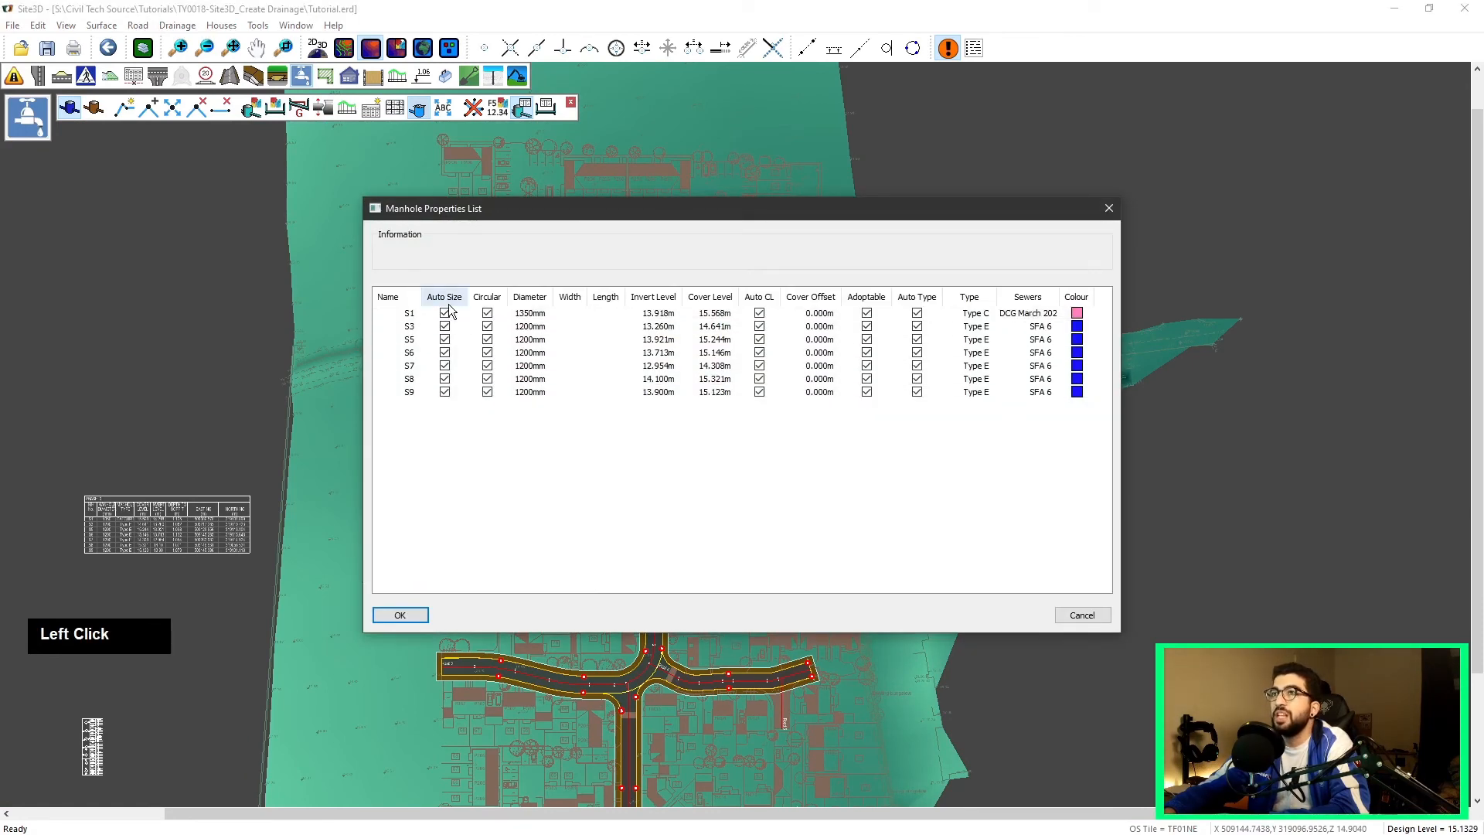
left_click(409, 316)
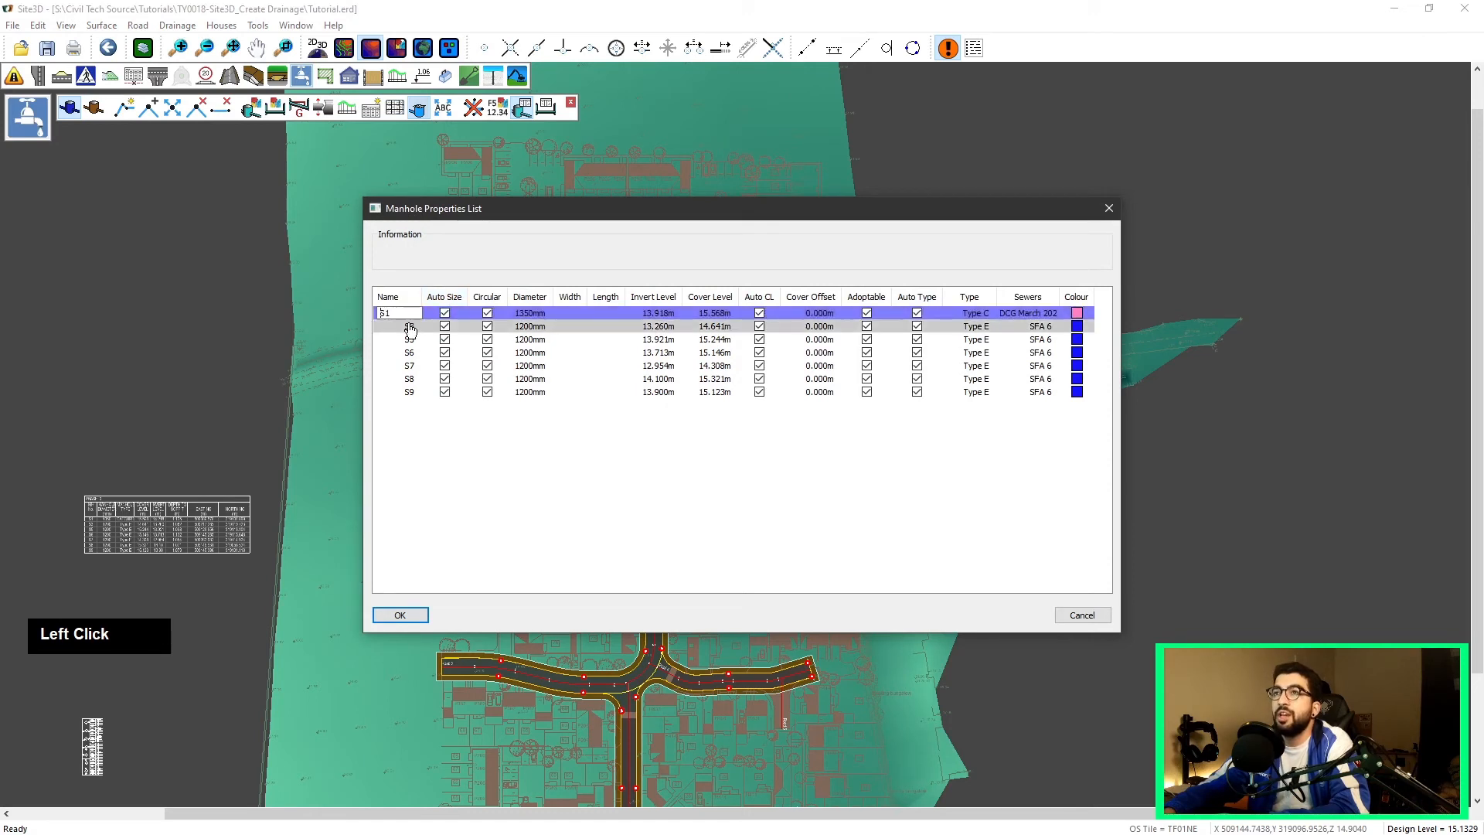
left_click(409, 328)
left_click(411, 341)
left_click_drag(394, 341, 379, 342)
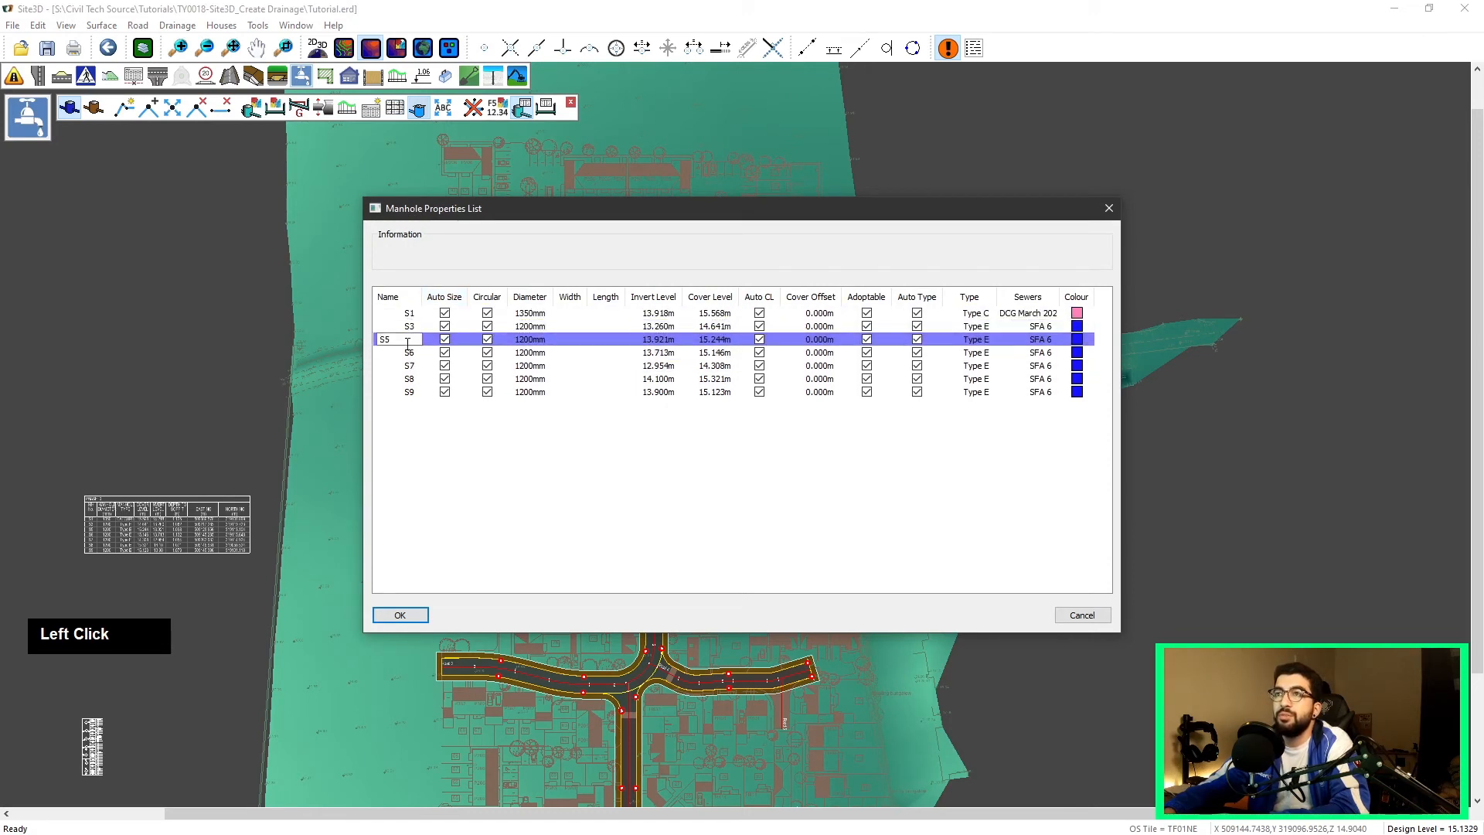
type("4")
left_click(389, 352)
double_click(389, 352)
type("5")
left_click(394, 366)
double_click(394, 366)
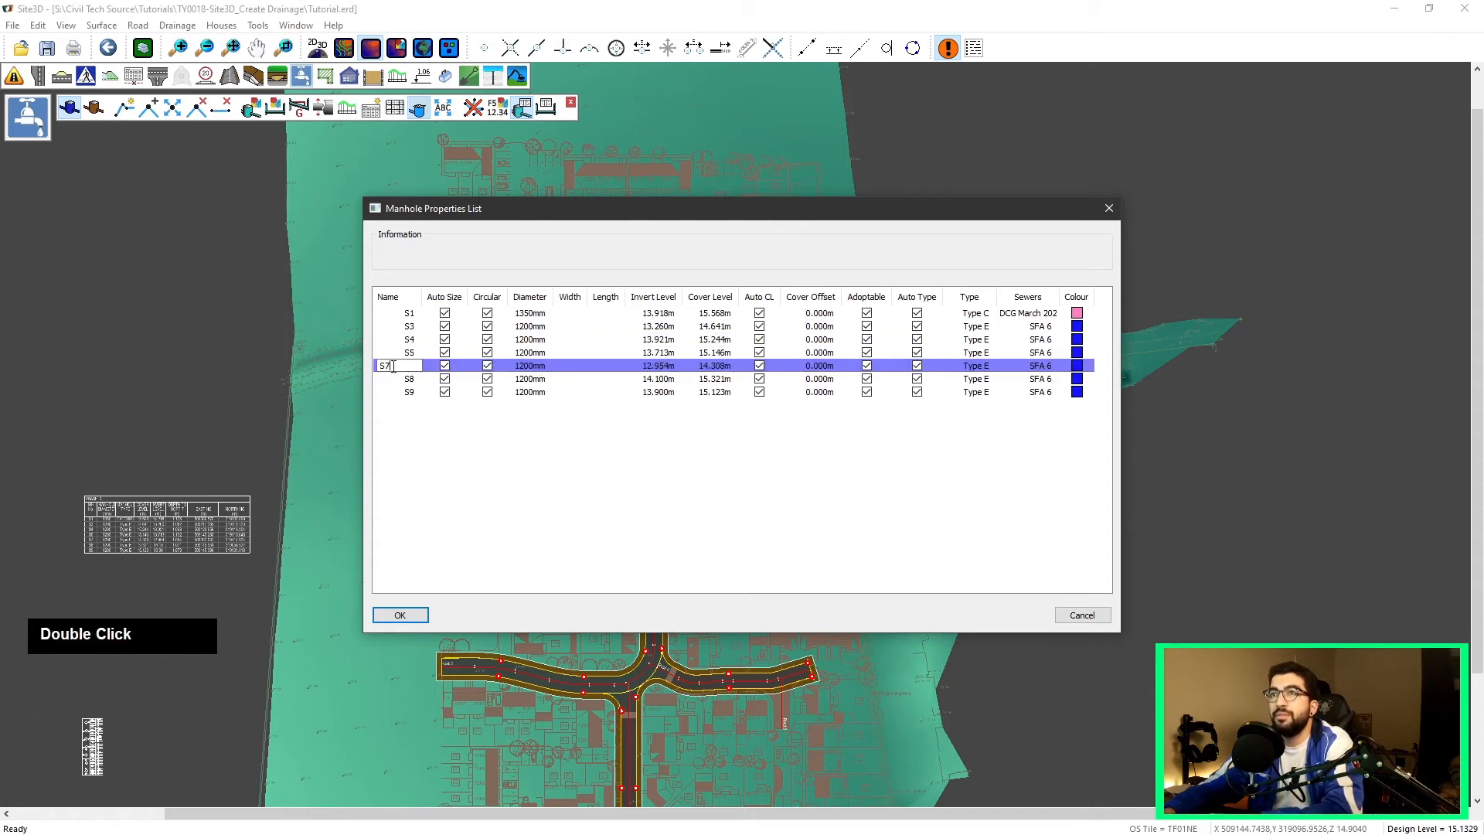
type("6")
left_click(394, 379)
double_click(394, 378)
type("7")
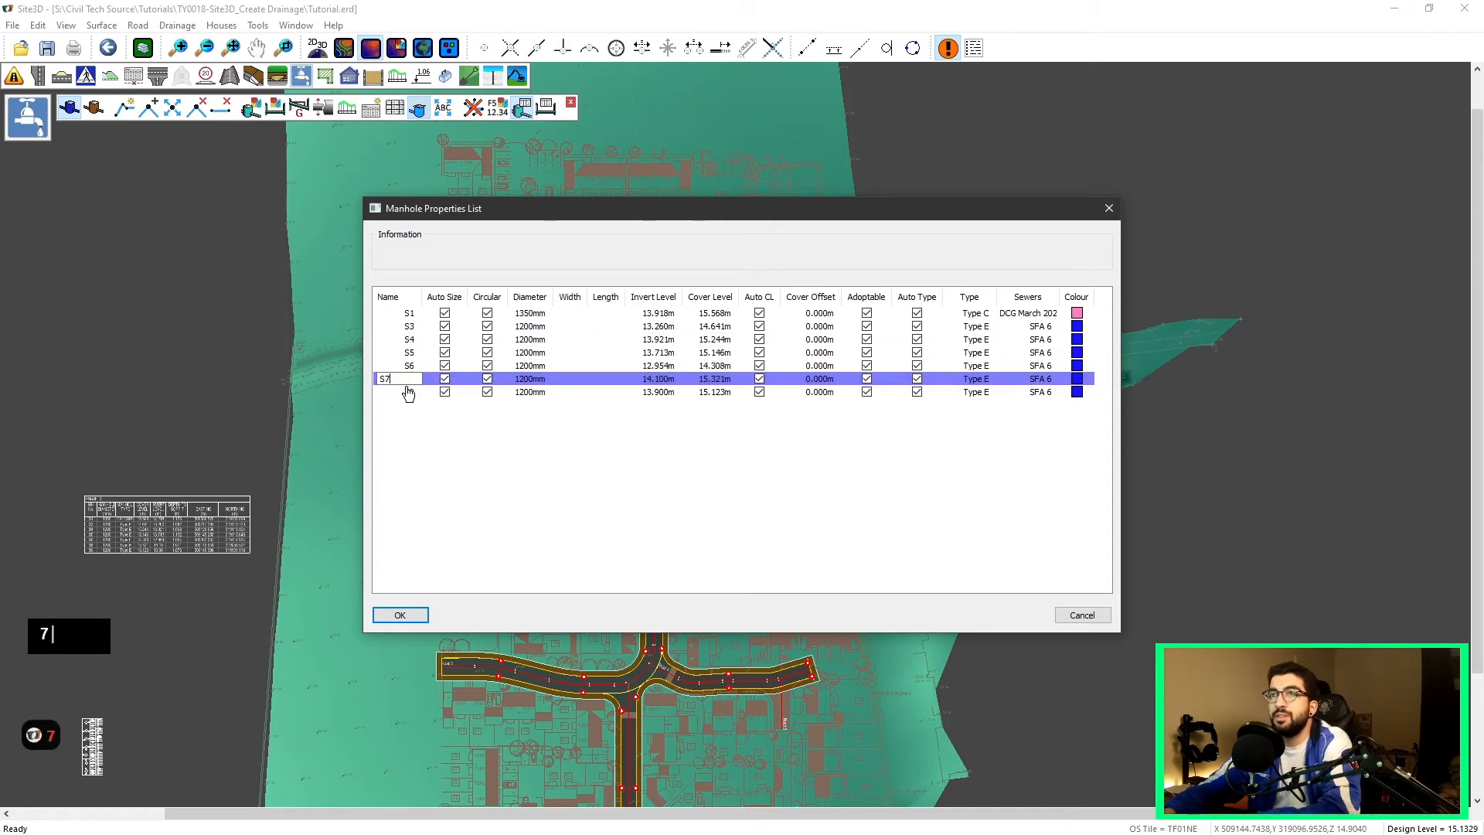
left_click(418, 392)
double_click(390, 392)
type("8")
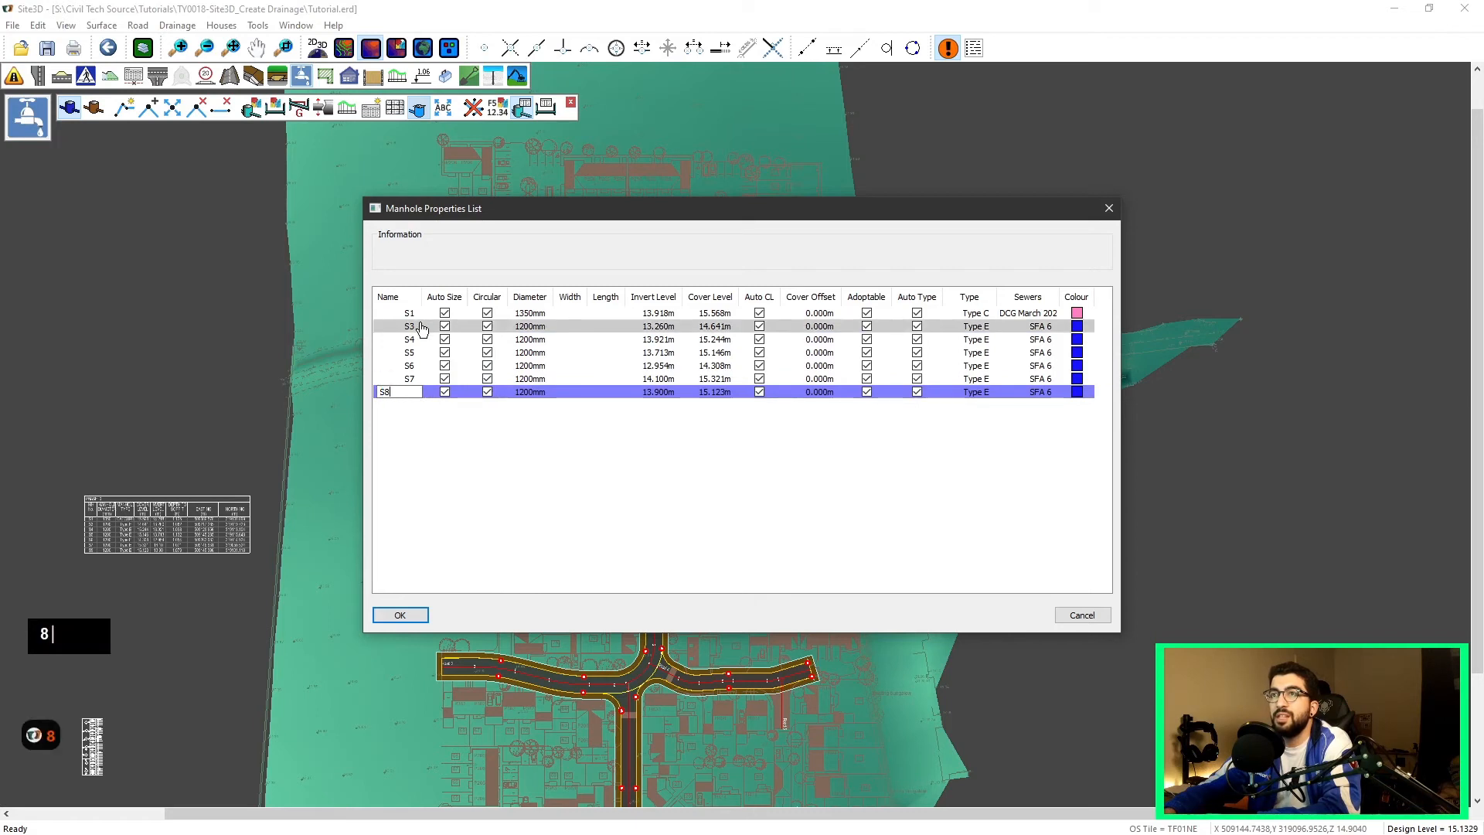
Step: Inspect manhole S1's circular, invert level, cover level and cover offset fields in the list
left_click(442, 290)
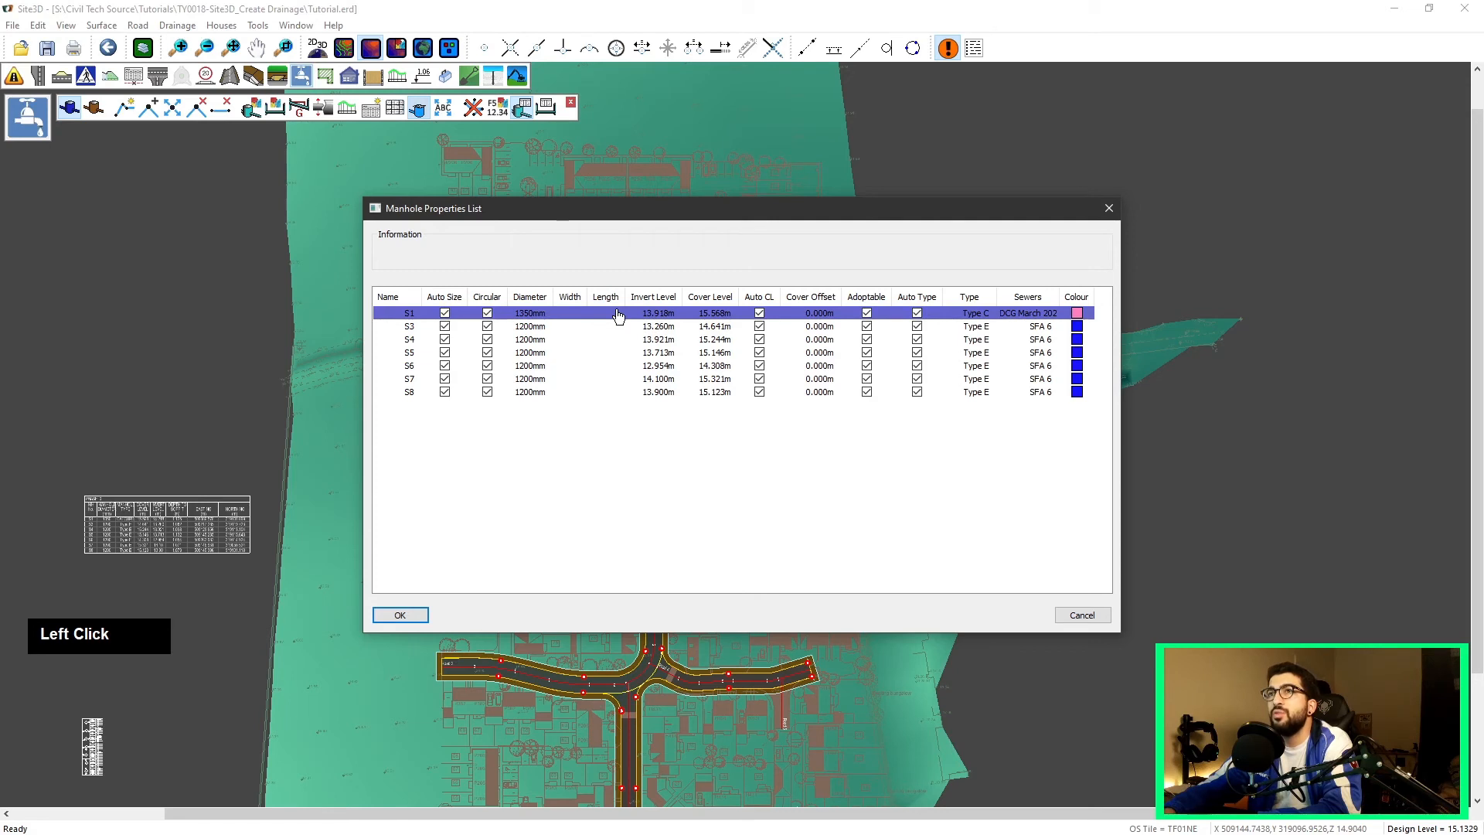
double_click(487, 317)
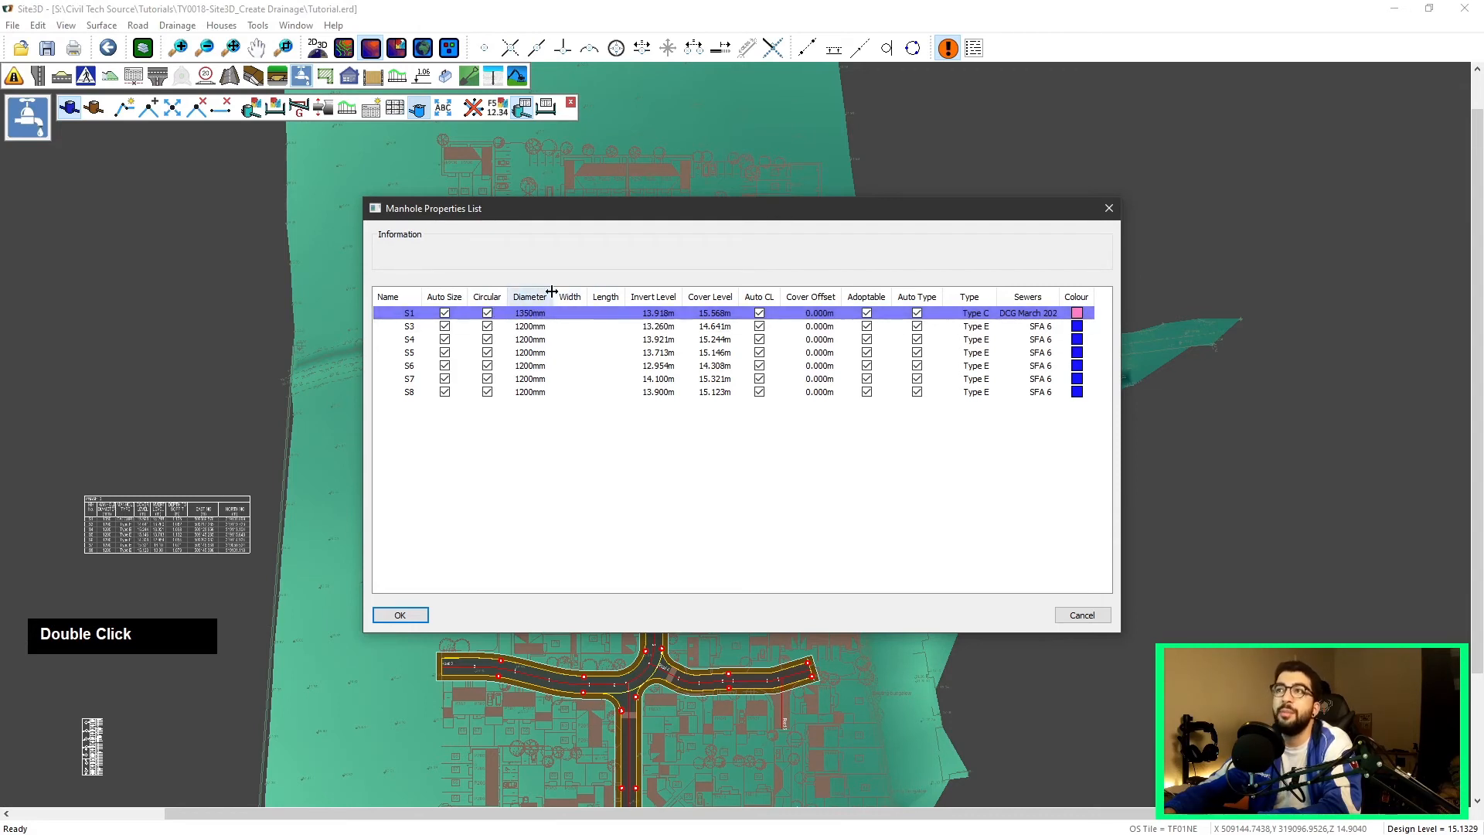
left_click(655, 313)
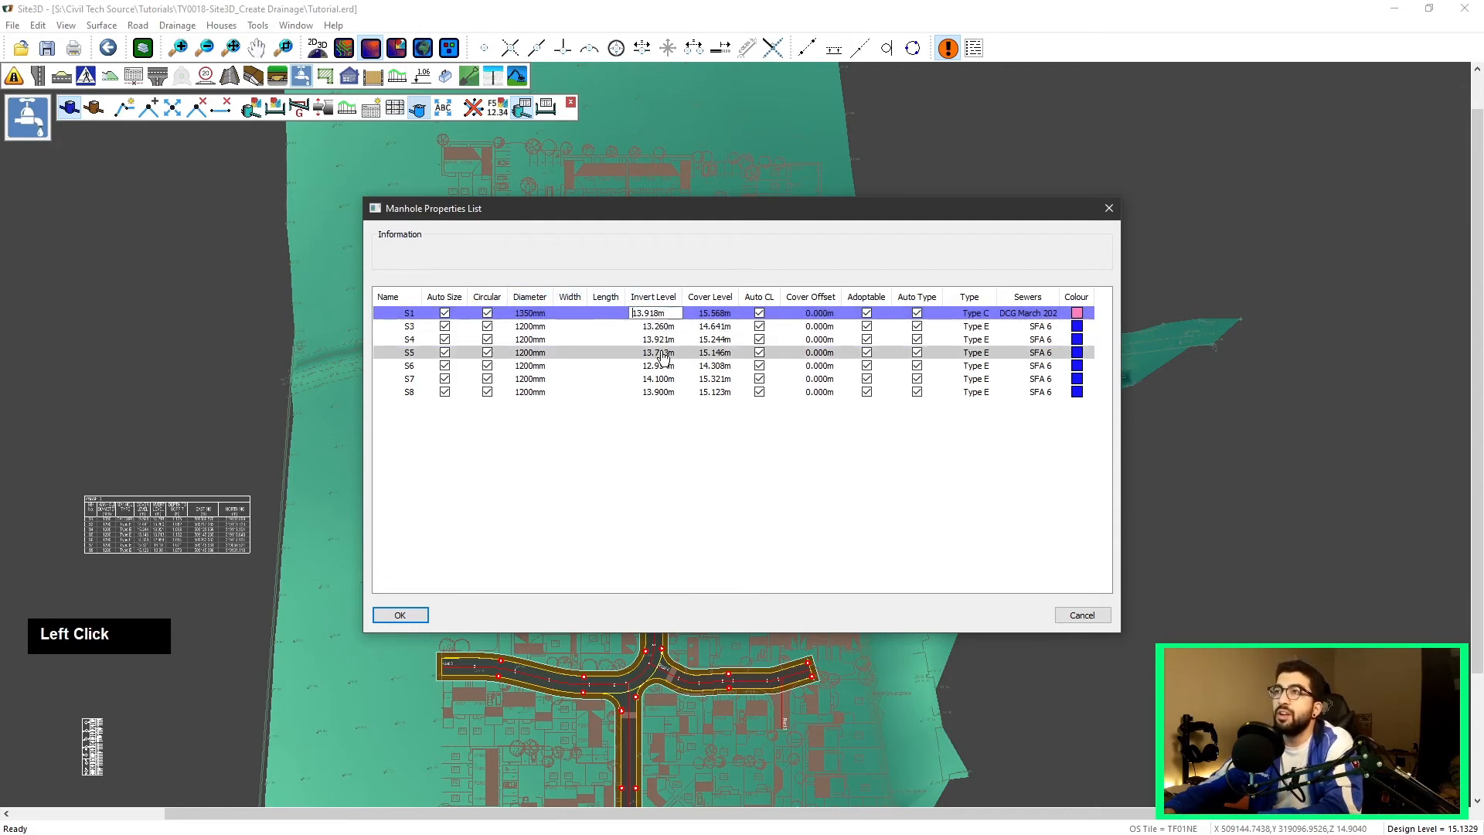
double_click(719, 314)
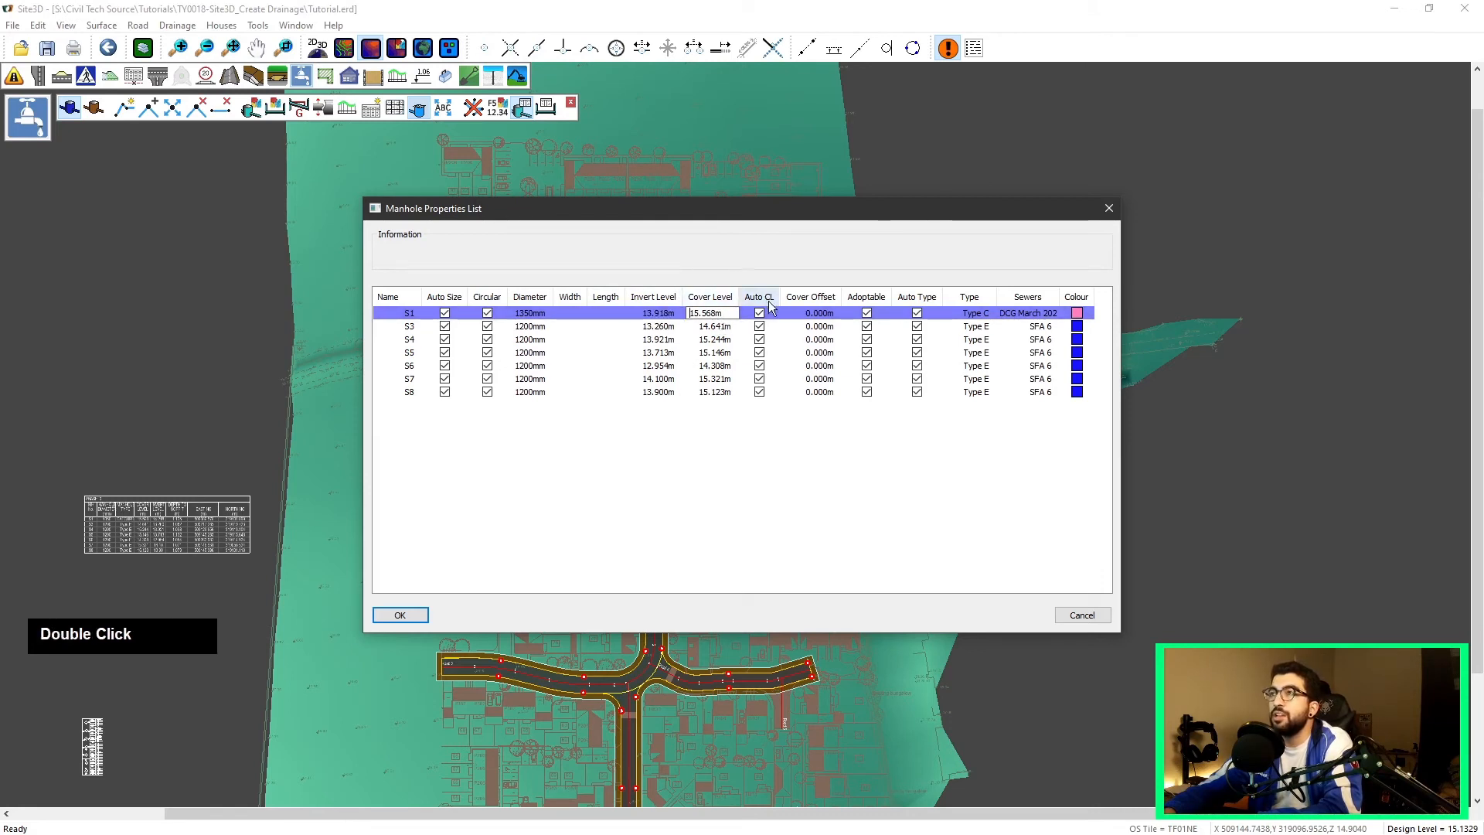
left_click(797, 275)
left_click(821, 315)
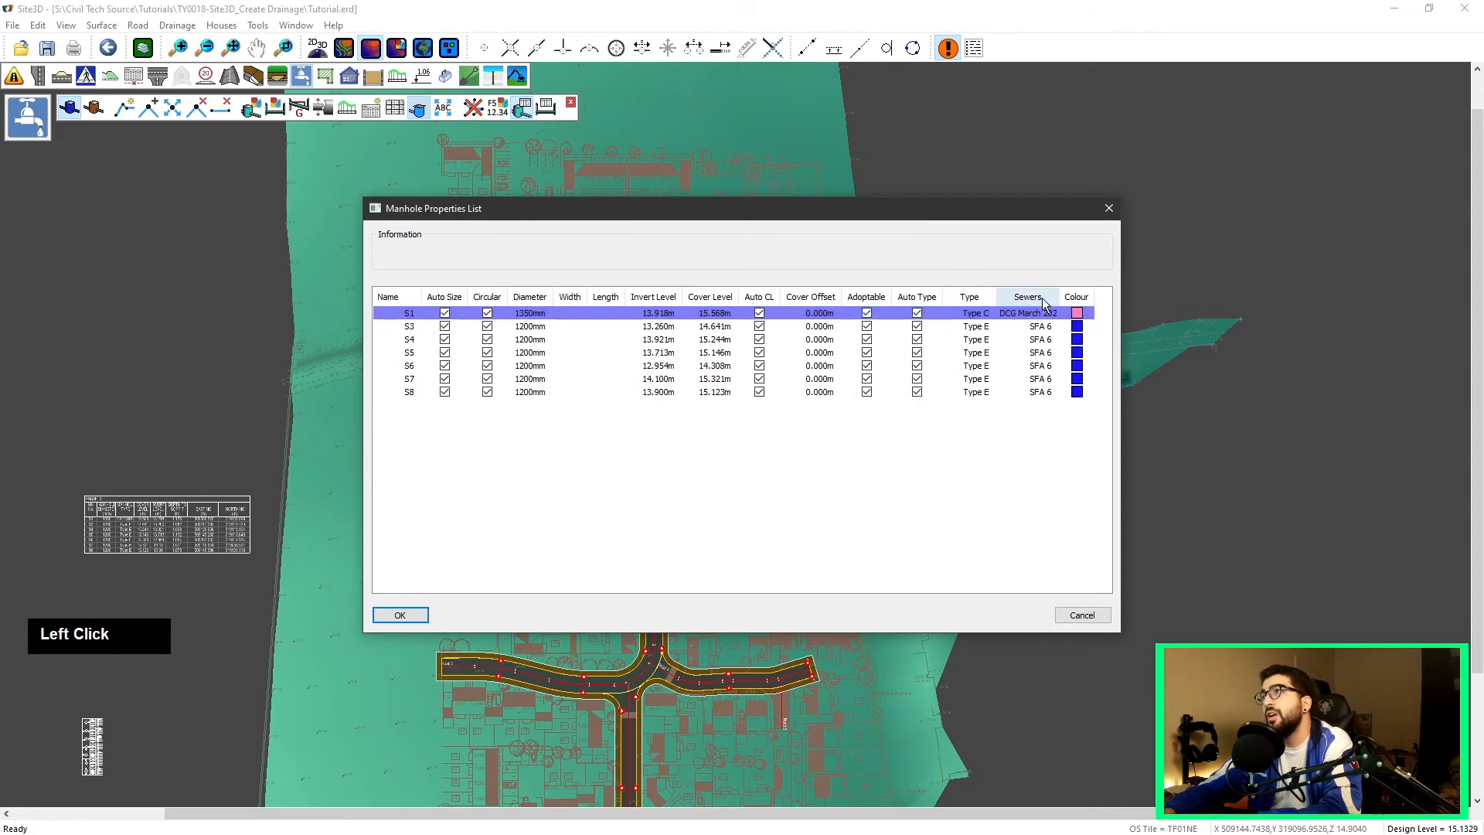
Step: Set the sewers specification of manholes S3 through S8 to DCG March 2020
left_click(1039, 327)
left_click(1044, 327)
left_click(1030, 374)
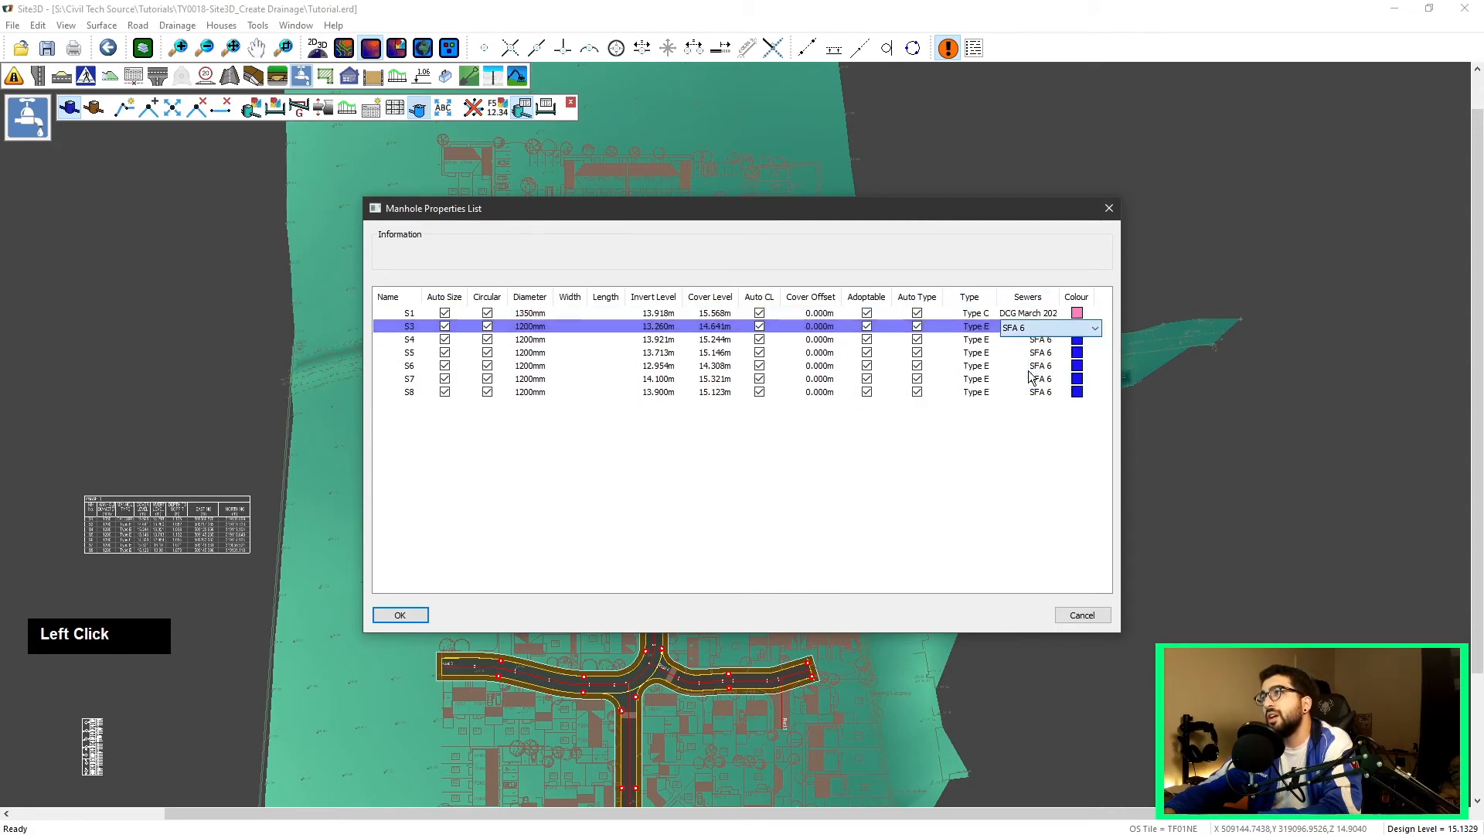
left_click(1042, 340)
left_click(1043, 341)
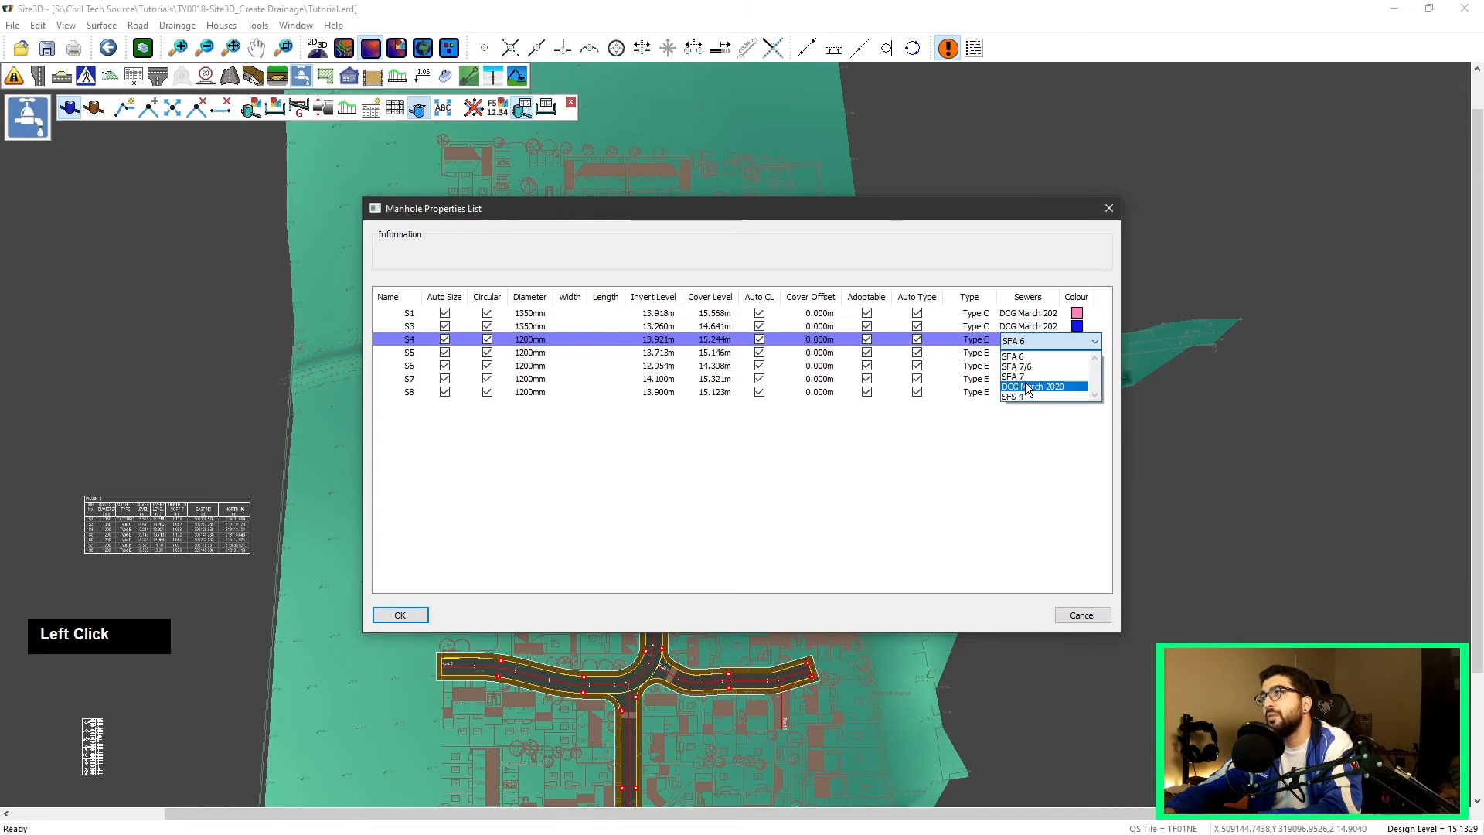
left_click(1028, 386)
left_click(1042, 354)
left_click(1043, 357)
left_click(1031, 400)
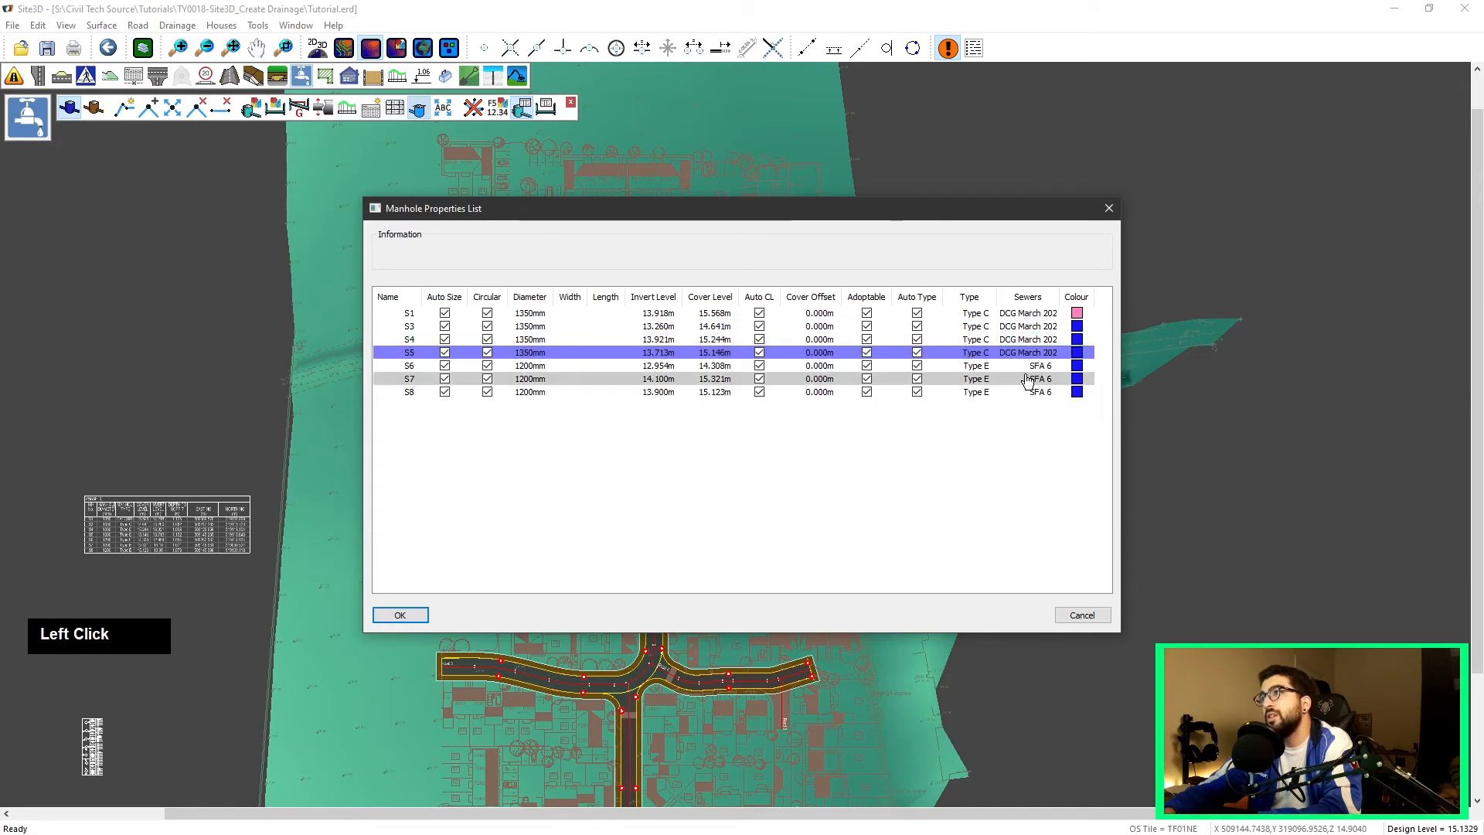
double_click(1029, 365)
left_click(1036, 367)
left_click(1029, 413)
double_click(1032, 379)
left_click(1036, 381)
left_click(1031, 424)
double_click(1042, 392)
left_click(1042, 393)
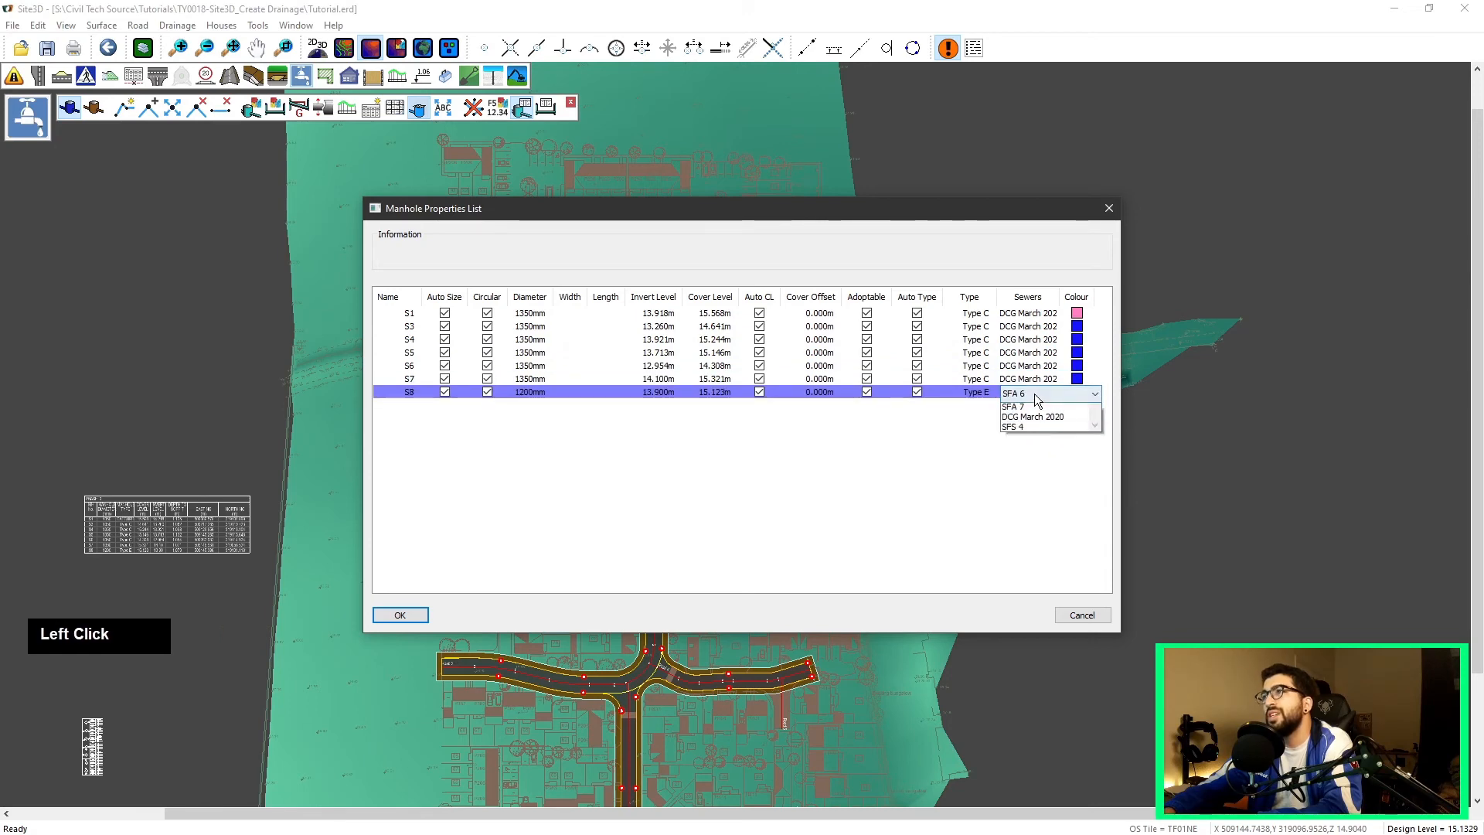
left_click(1031, 440)
Step: Change manhole S3's colour to yellow (RGB 230, 206, 45) and apply the manhole property changes
left_click(1079, 329)
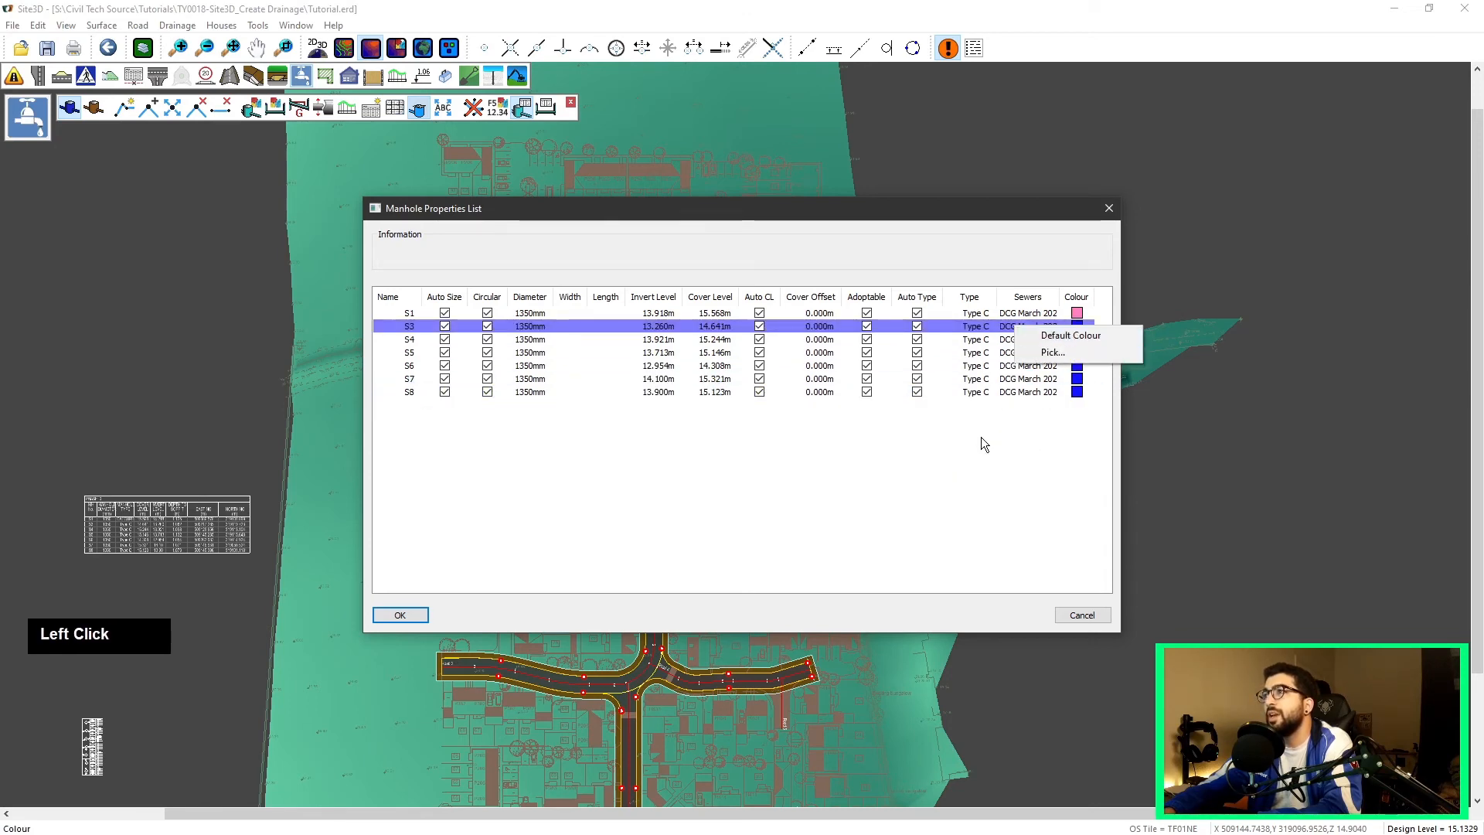
left_click(1051, 354)
left_click(769, 358)
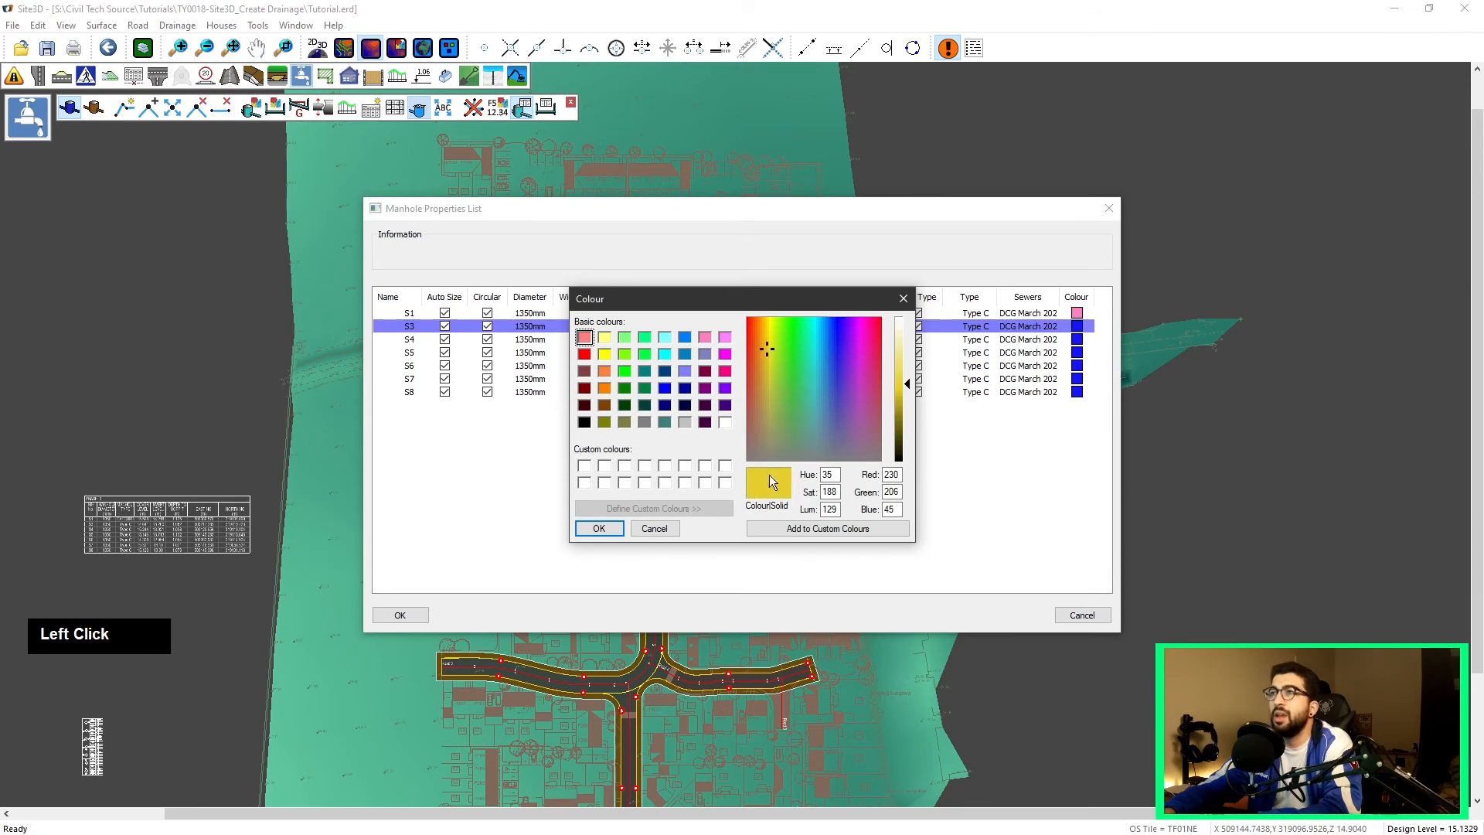
left_click(599, 528)
left_click(399, 615)
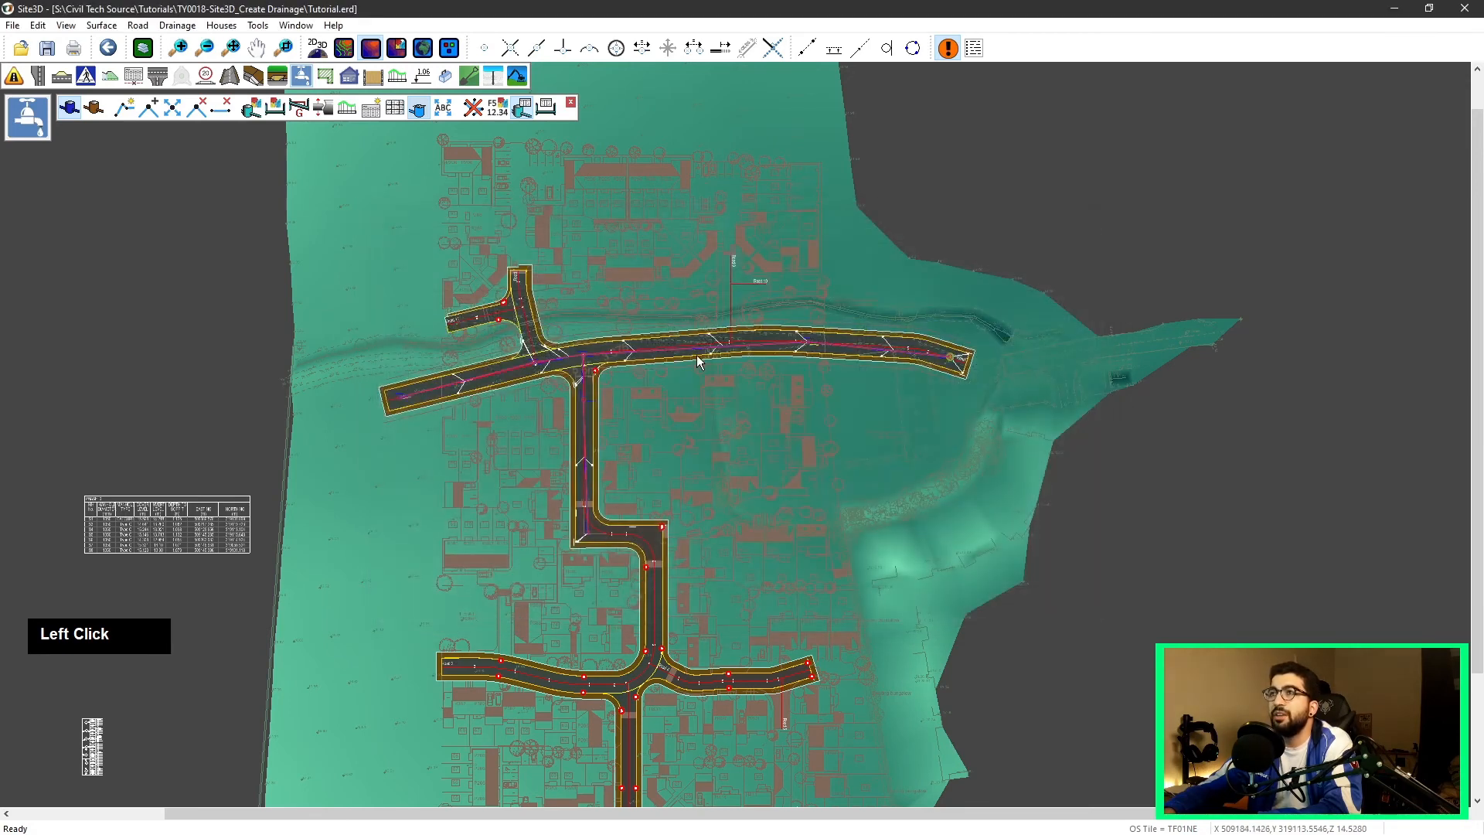
Step: Open, inspect and close the long section of the drainage run along the main road
scroll(530, 426, "up", 5)
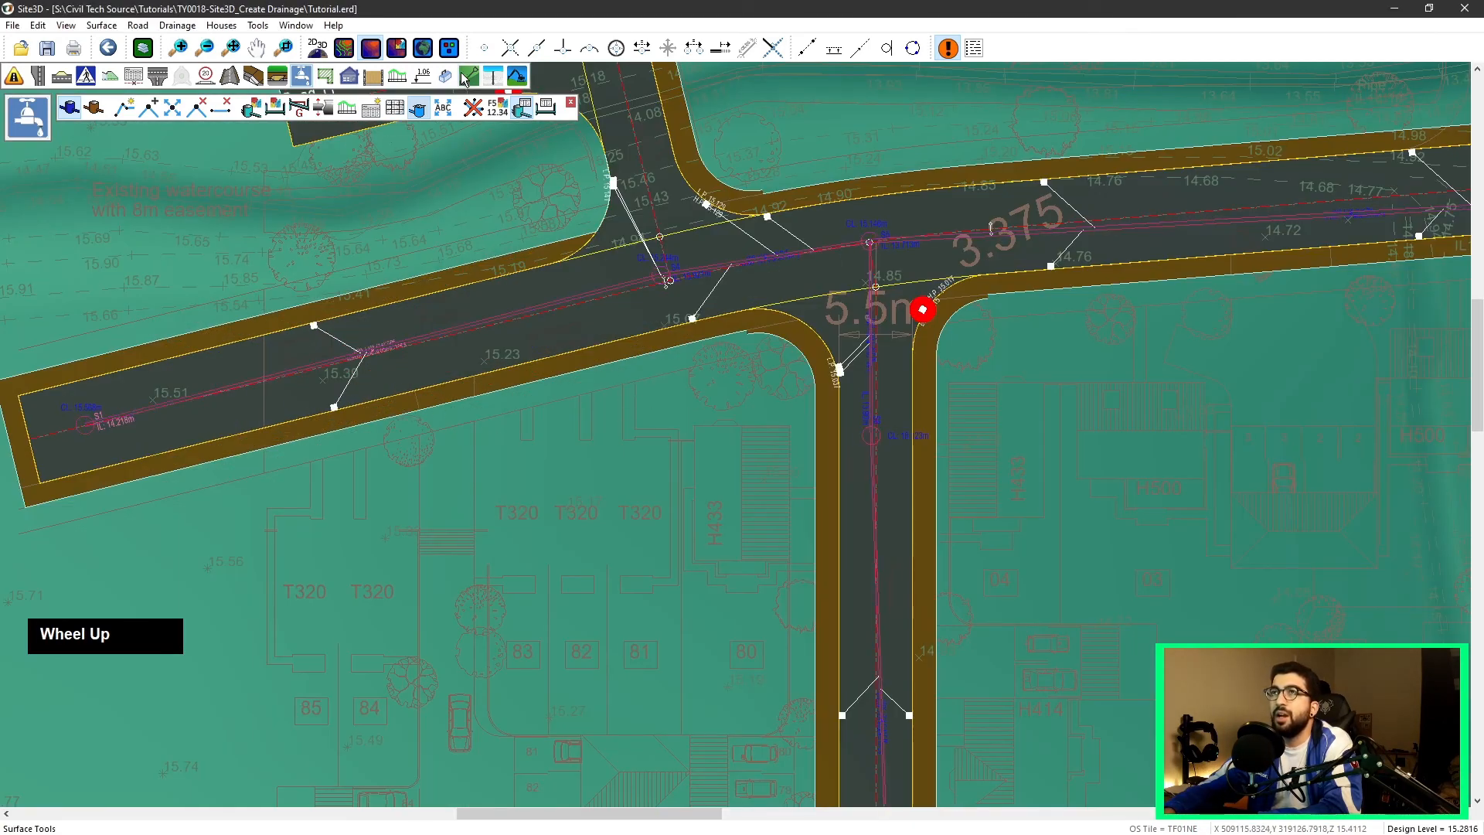
left_click(523, 108)
scroll(669, 400, "down", 4)
scroll(672, 374, "up", 6)
mouse_move(694, 396)
middle_mouse_down()
mouse_move(750, 554)
mouse_move(794, 423)
middle_mouse_up()
scroll(750, 554, "down", 1)
scroll(750, 554, "down", 1)
scroll(705, 232, "down", 1)
left_click(346, 108)
scroll(1014, 263, "down", 5)
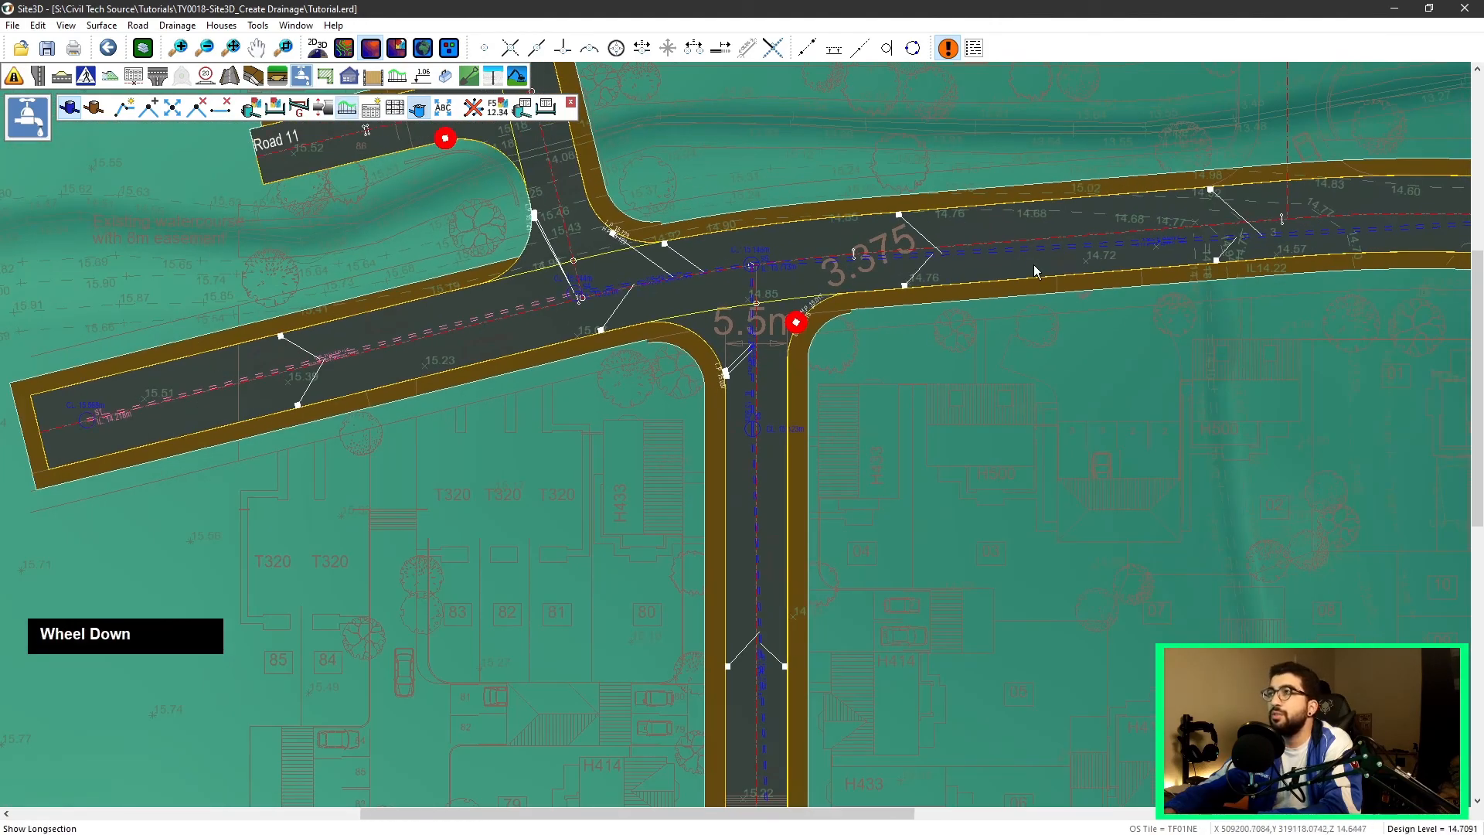
left_click(1159, 275)
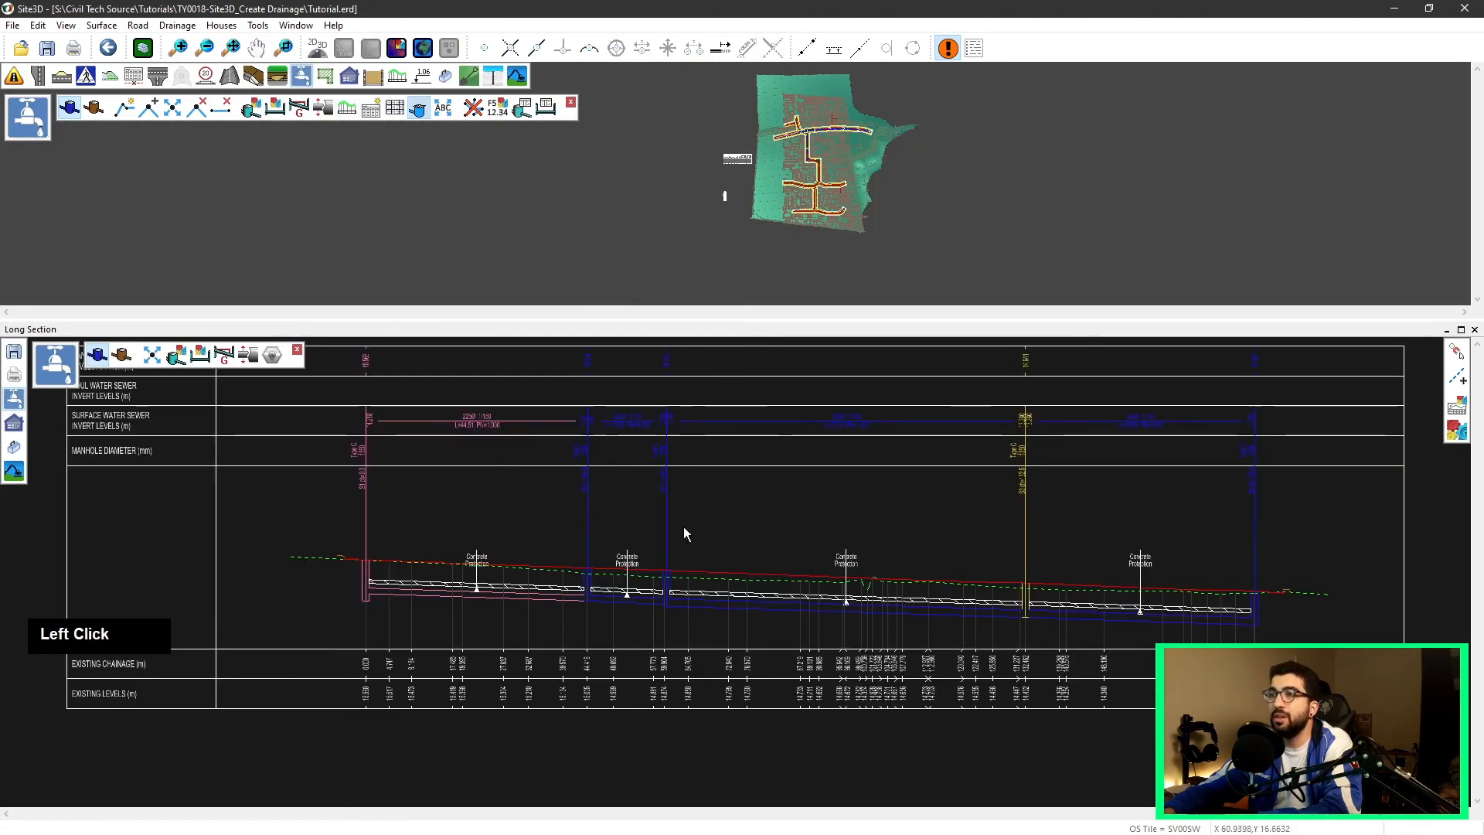
scroll(927, 619, "up", 3)
scroll(1017, 754, "down", 2)
scroll(866, 588, "up", 1)
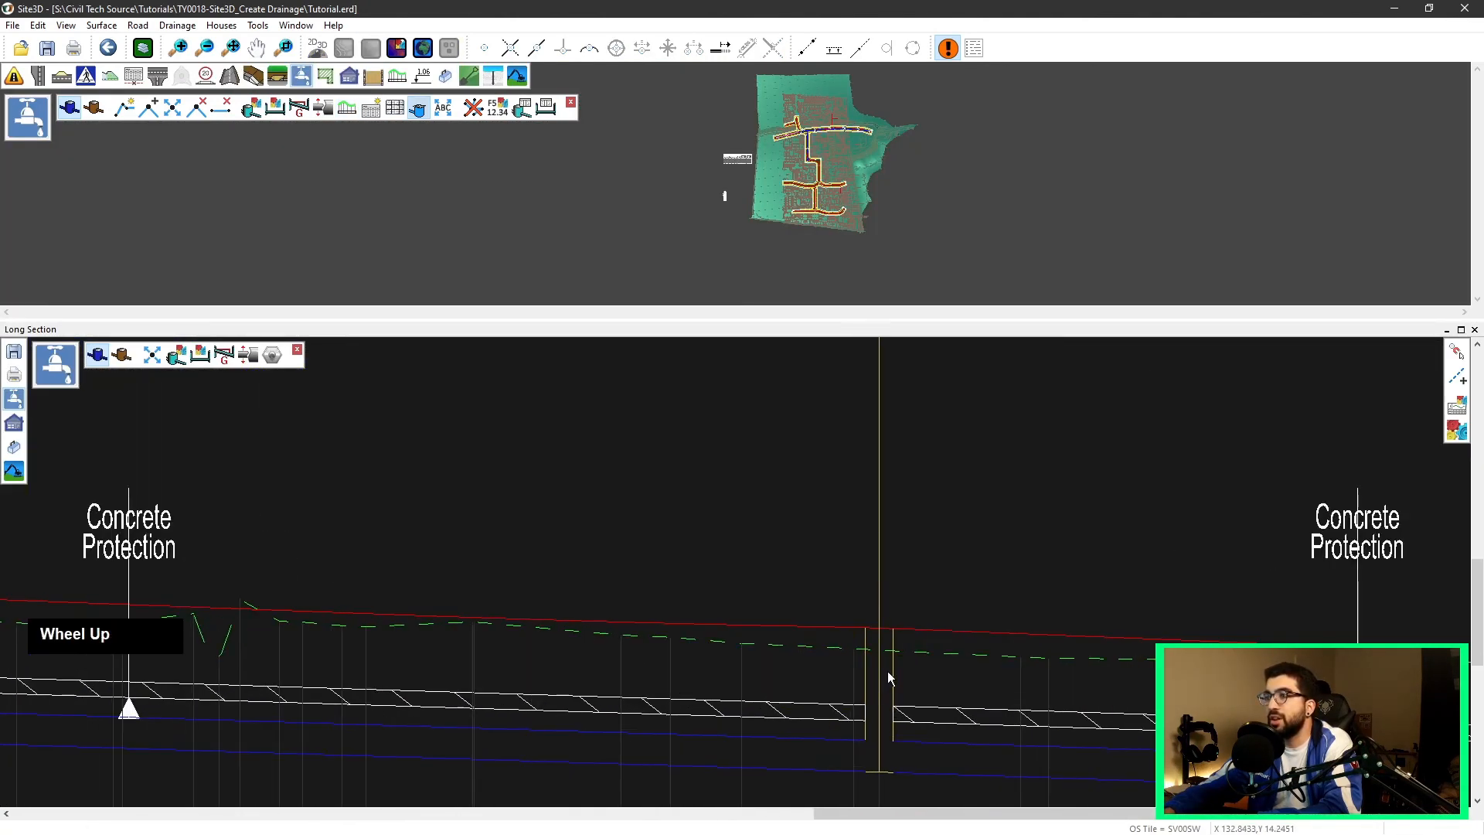
scroll(889, 665, "down", 3)
left_click(1475, 330)
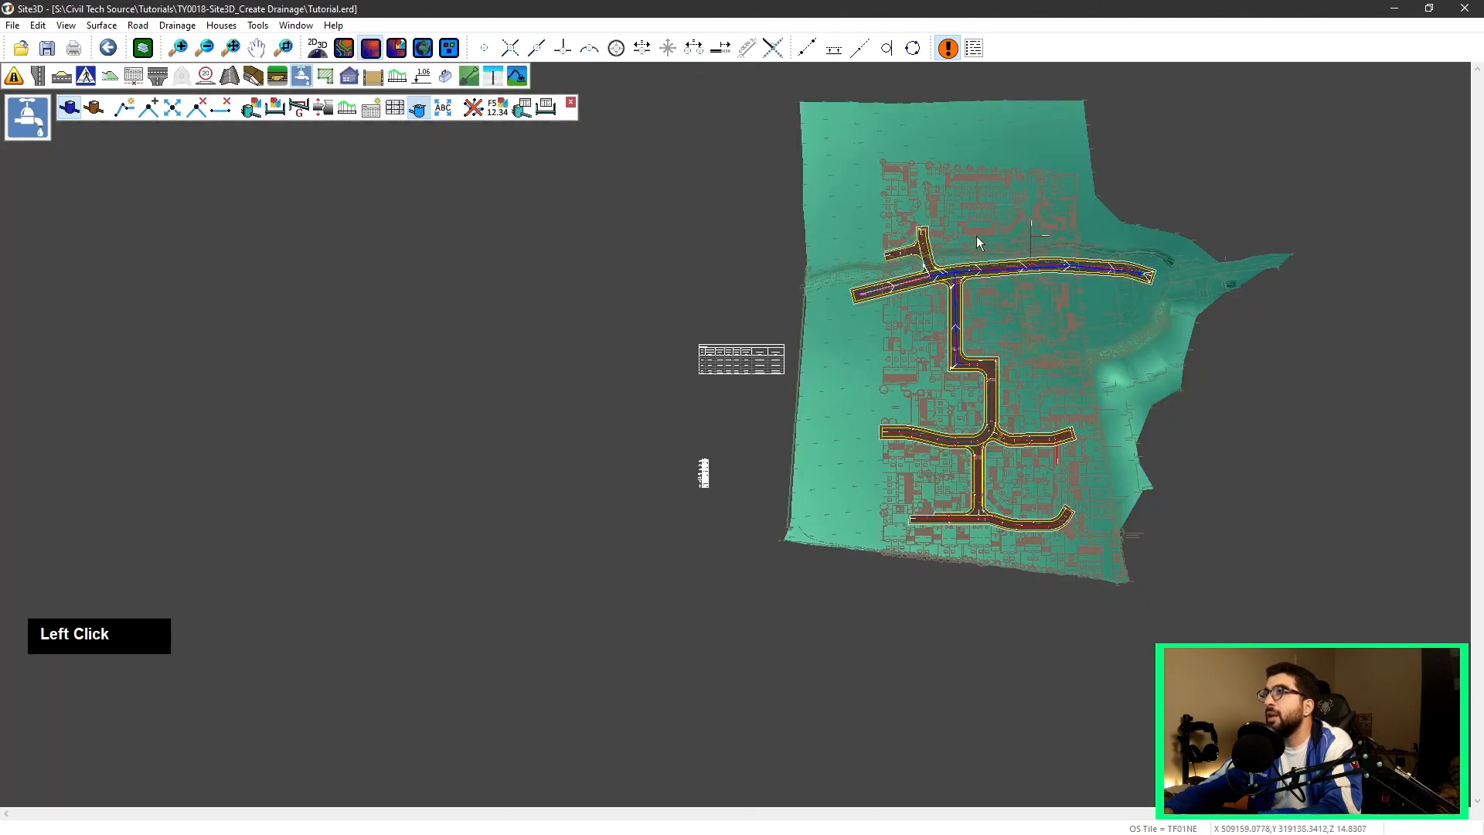
Step: Open the pipe schedule, inspect pipe 1.000's name, level and roughness fields, widen the Conc Protect column, and cancel
scroll(1087, 267, "up", 3)
middle_click_drag(1087, 267, 680, 266)
scroll(715, 284, "down", 1)
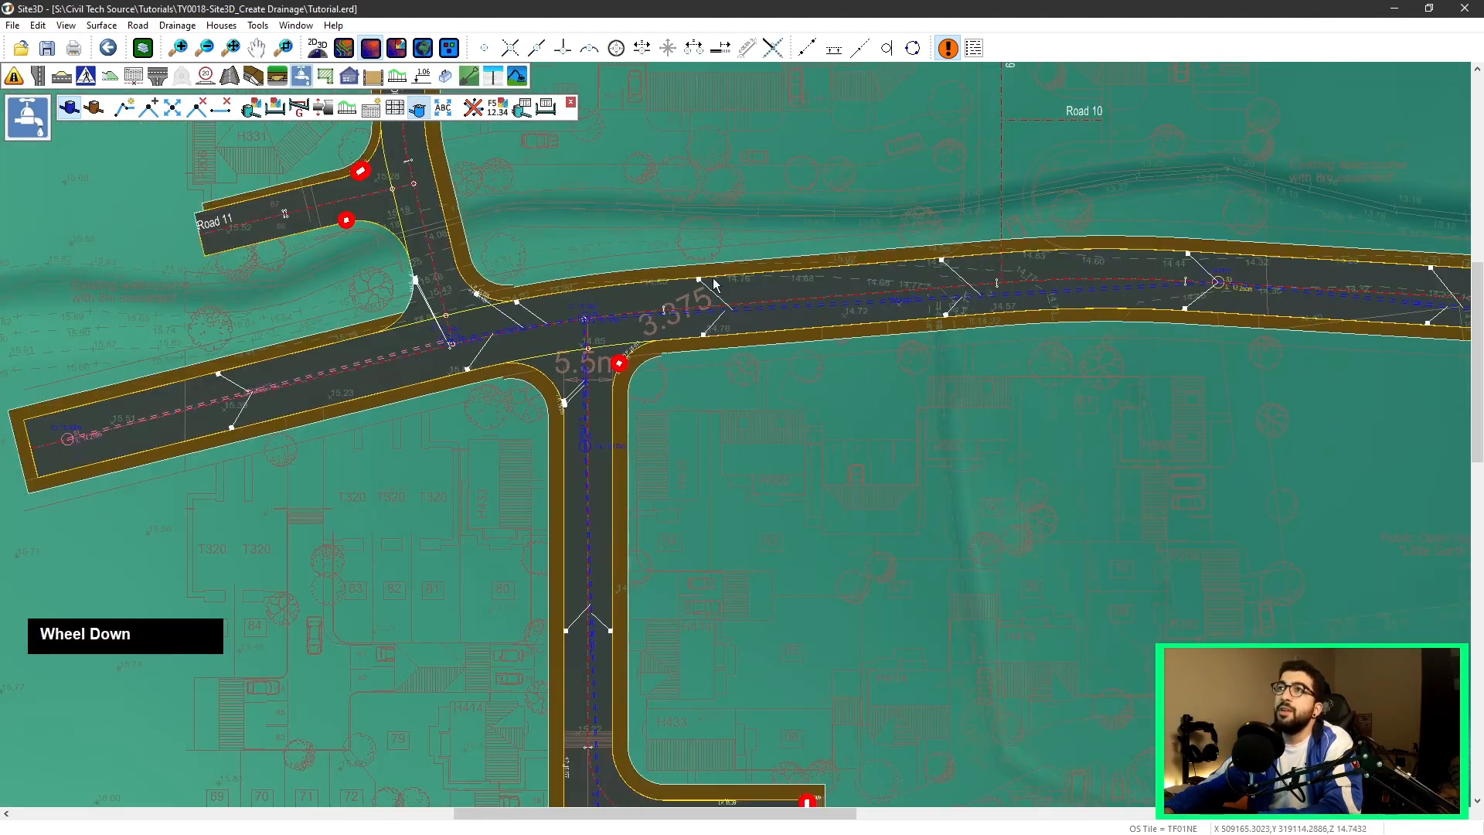
left_click(546, 110)
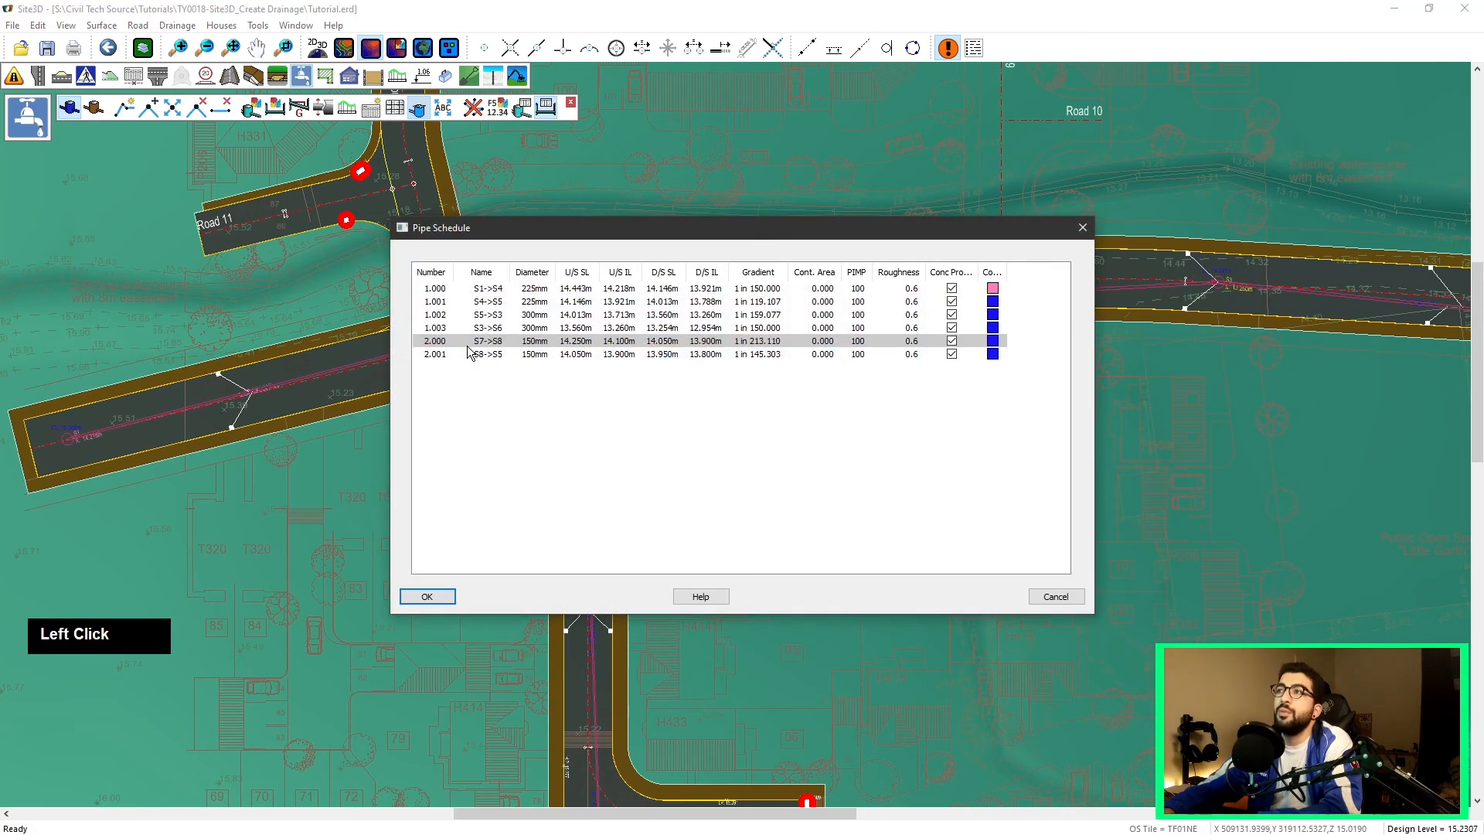
left_click(490, 288)
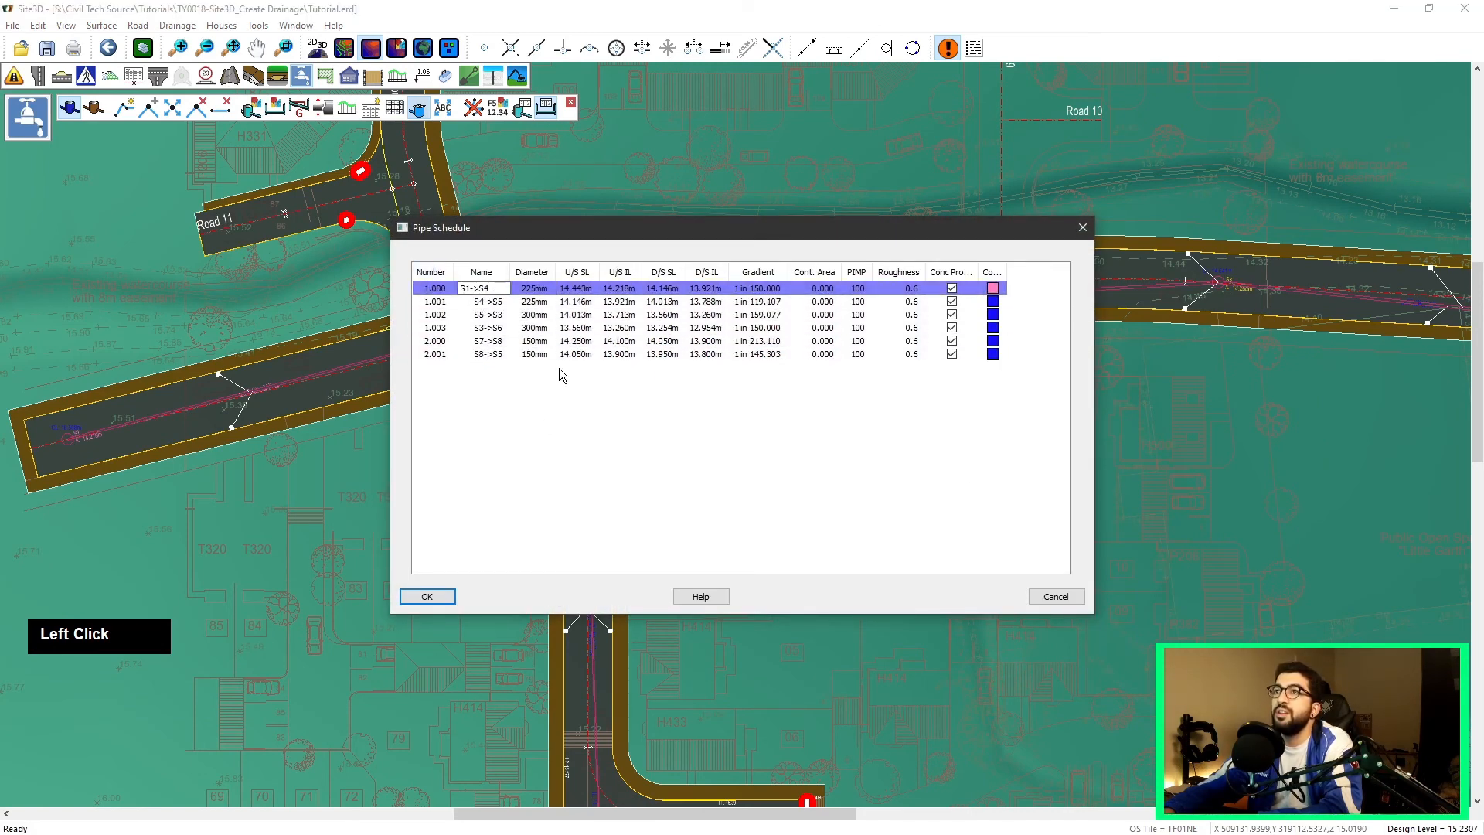
left_click(580, 289)
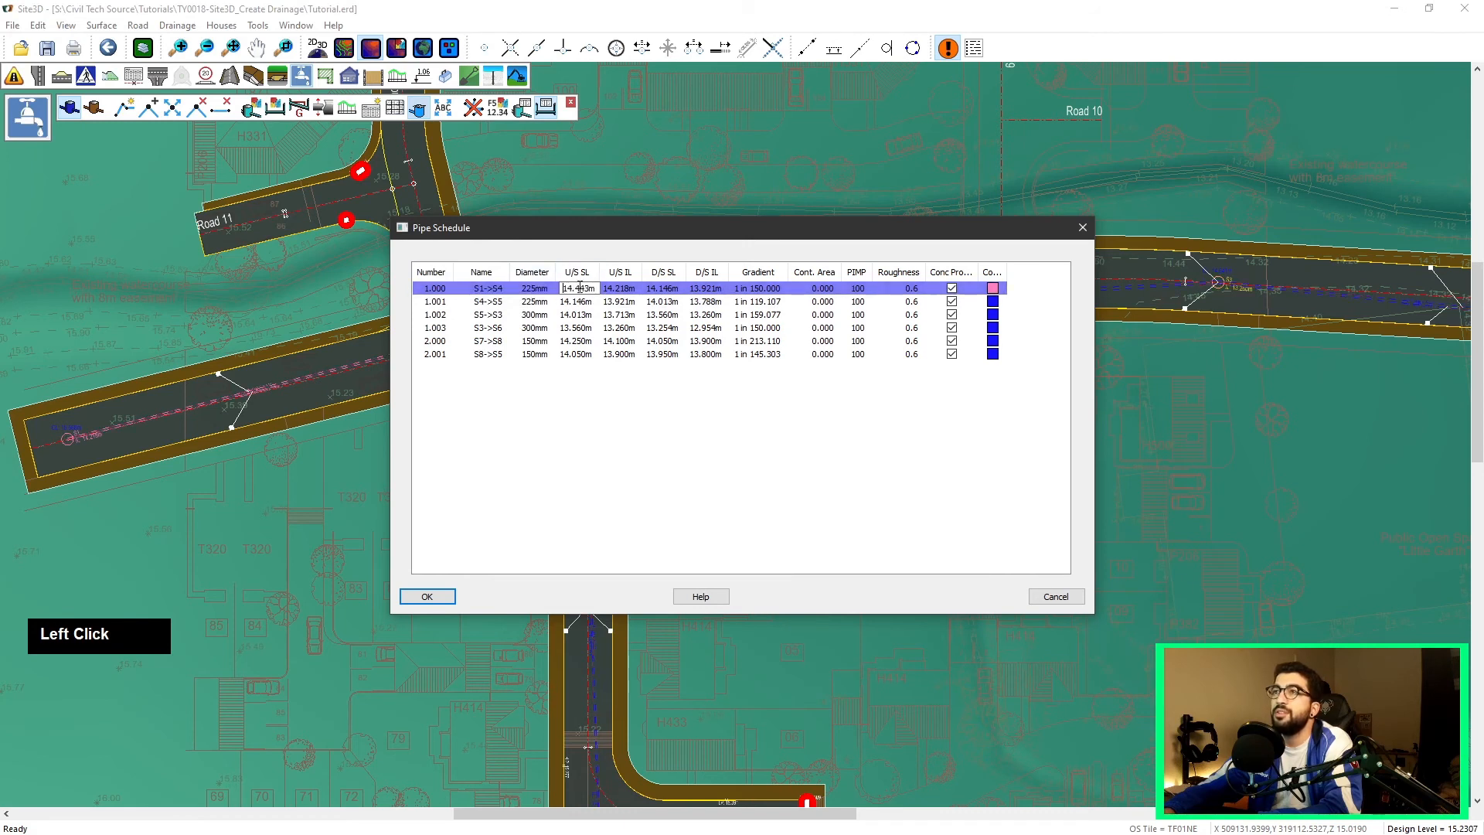
left_click(623, 288)
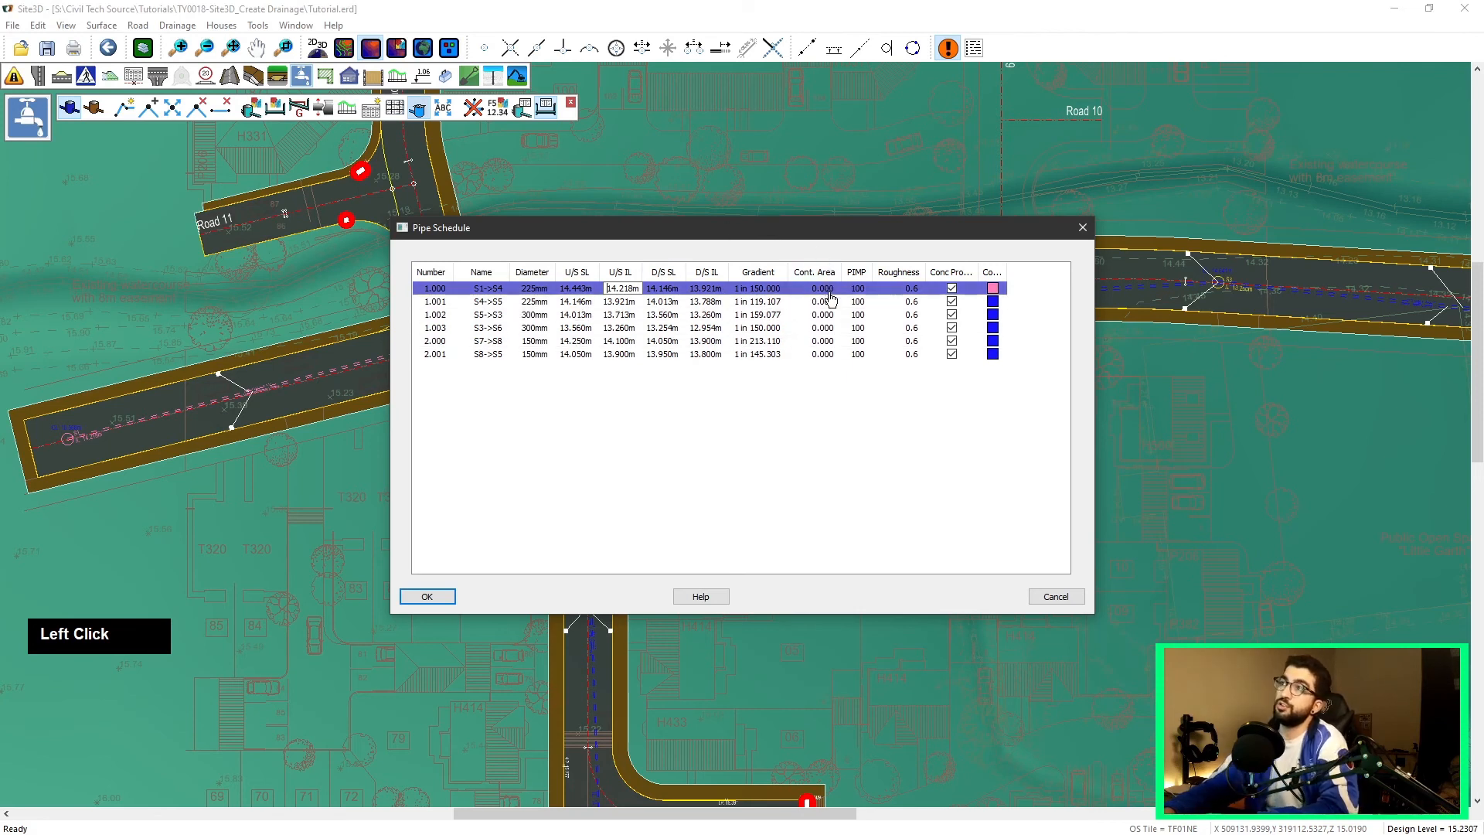
left_click(906, 290)
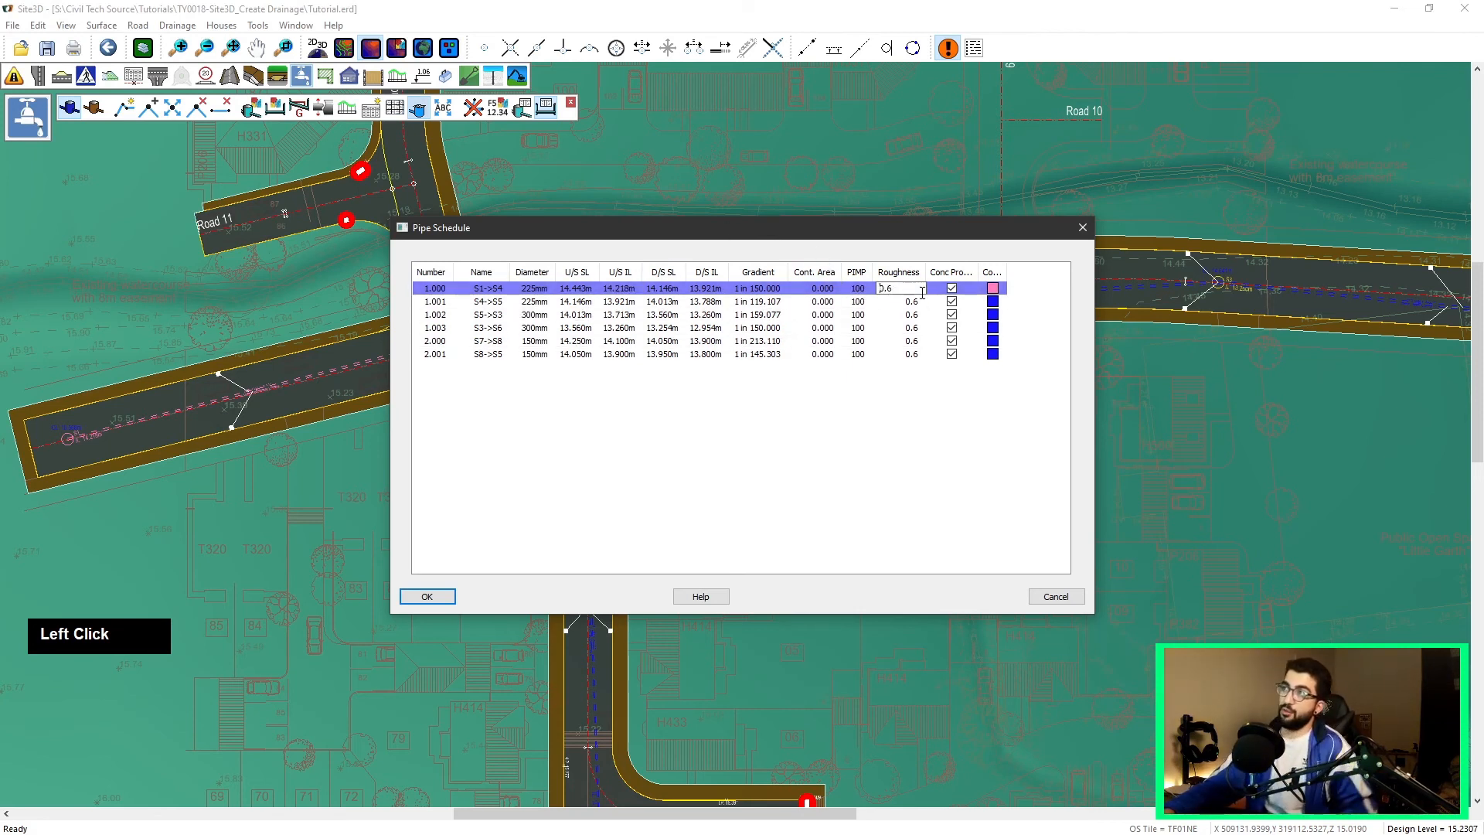
left_click_drag(975, 268, 1003, 268)
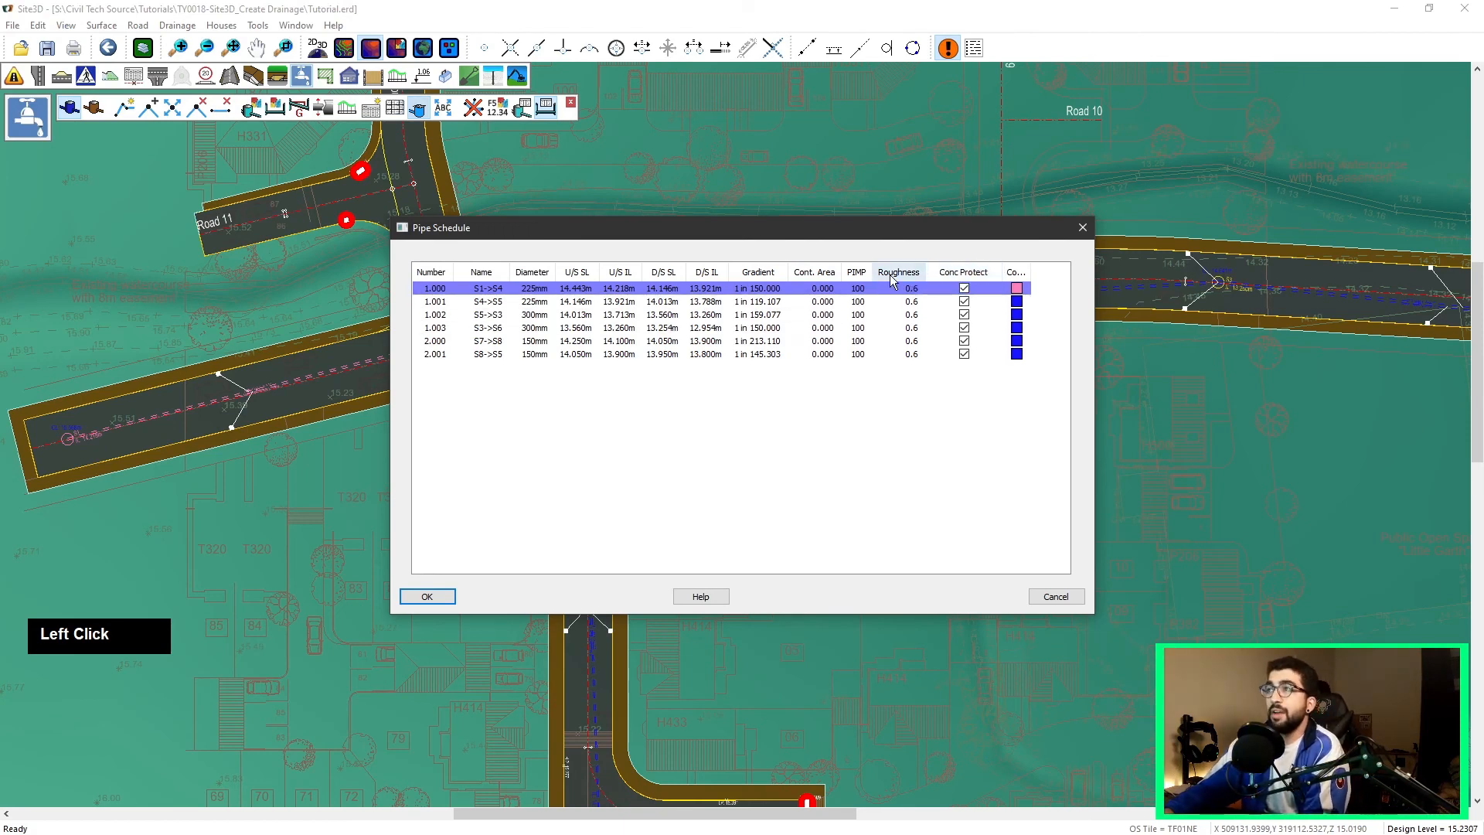
left_click(1055, 596)
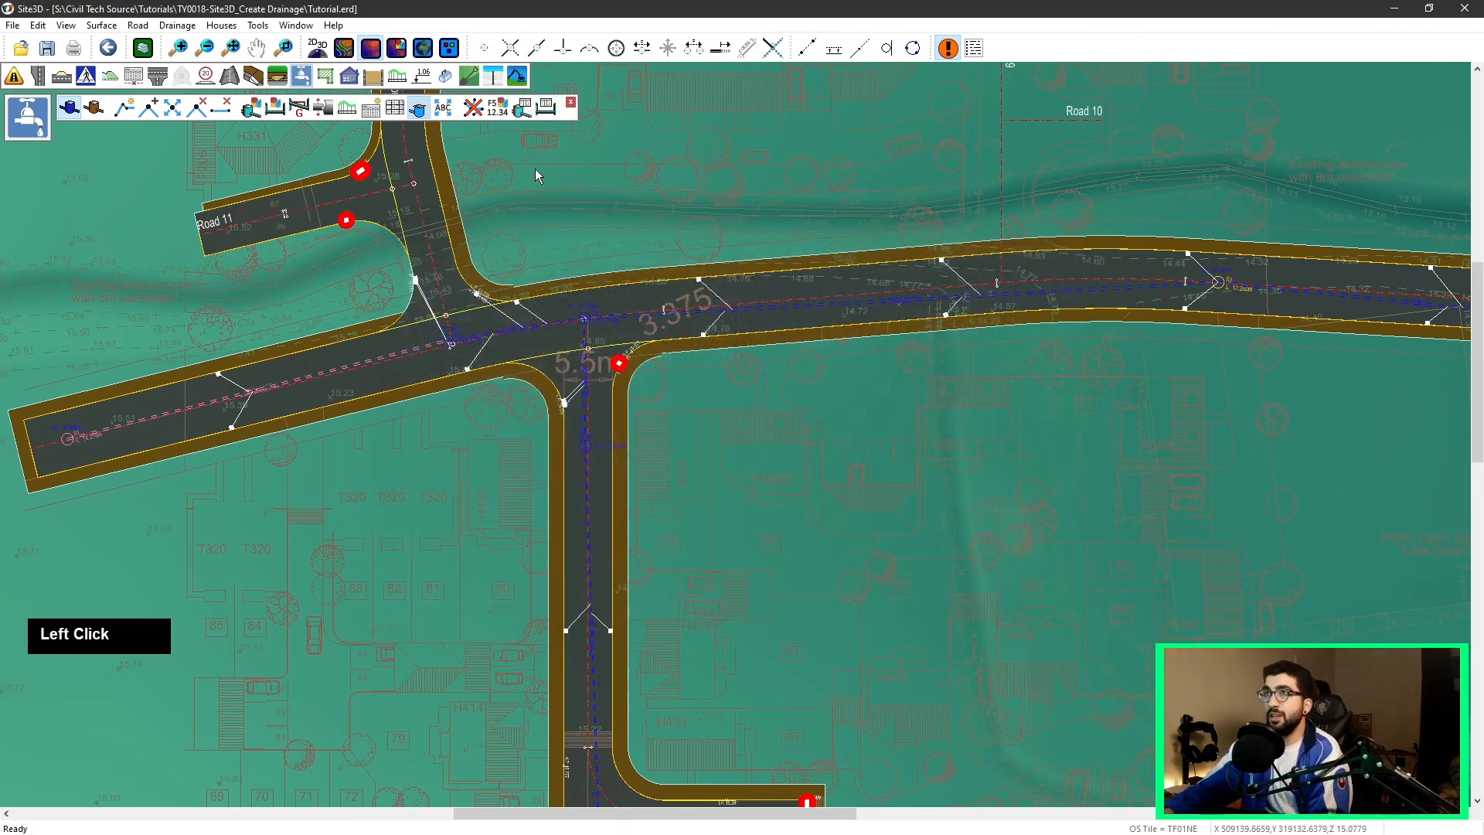
Step: Review the drainage network layout along the main road and the southern branch roads
scroll(566, 141, "down", 1)
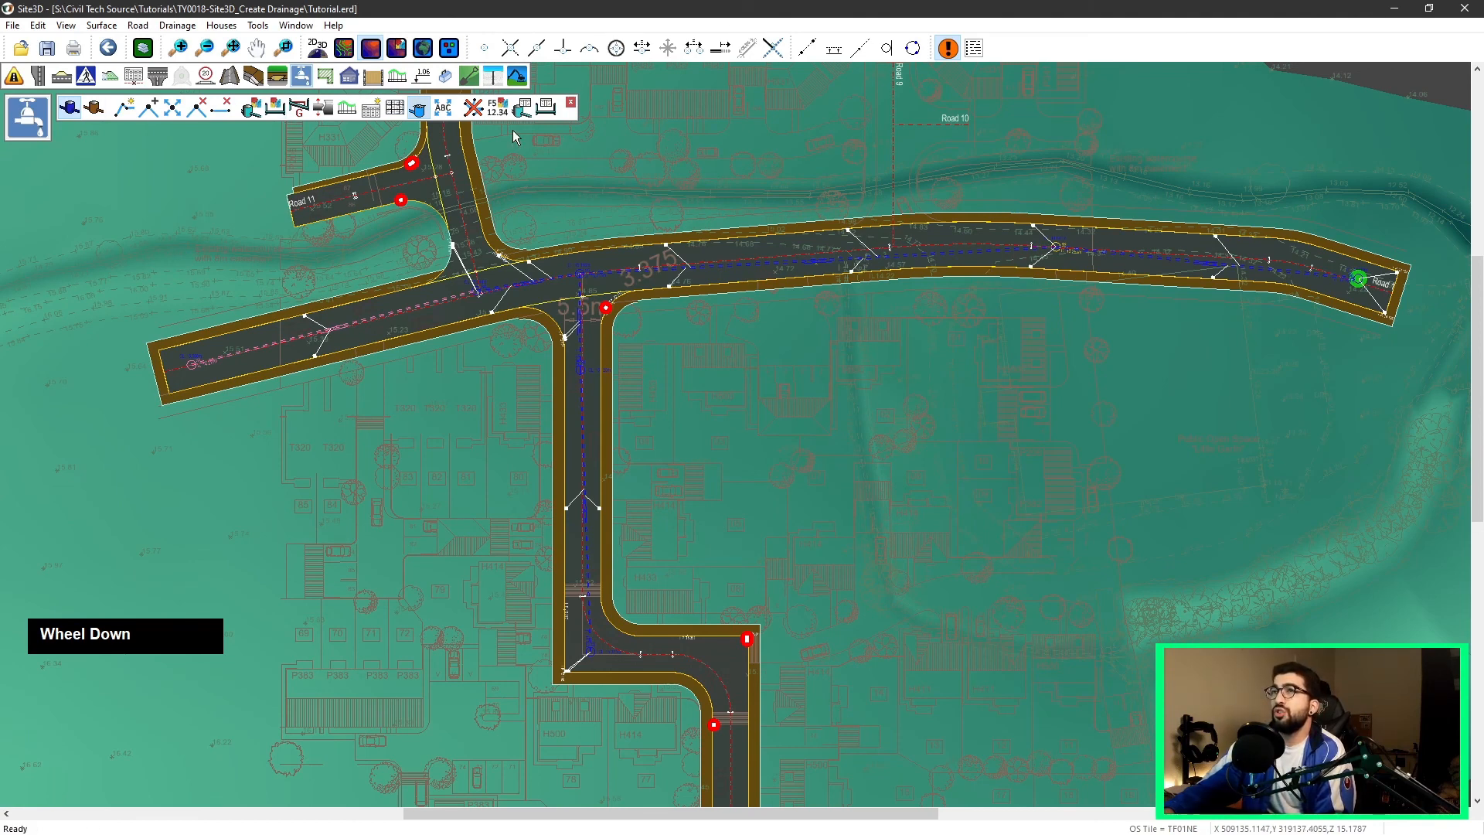
scroll(512, 133, "down", 3)
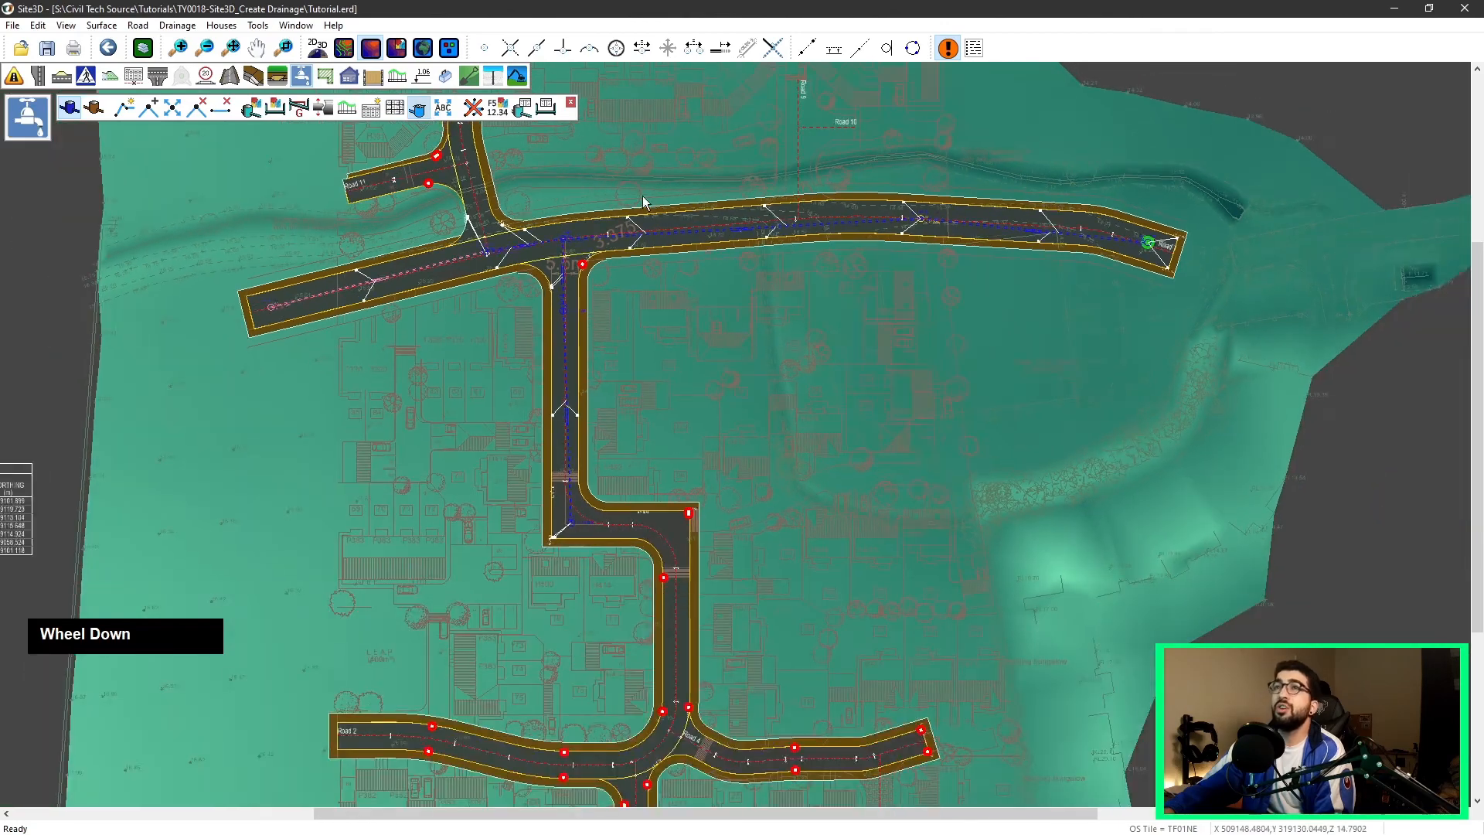
scroll(689, 406, "down", 5)
middle_click_drag(692, 398, 676, 291)
scroll(628, 383, "up", 5)
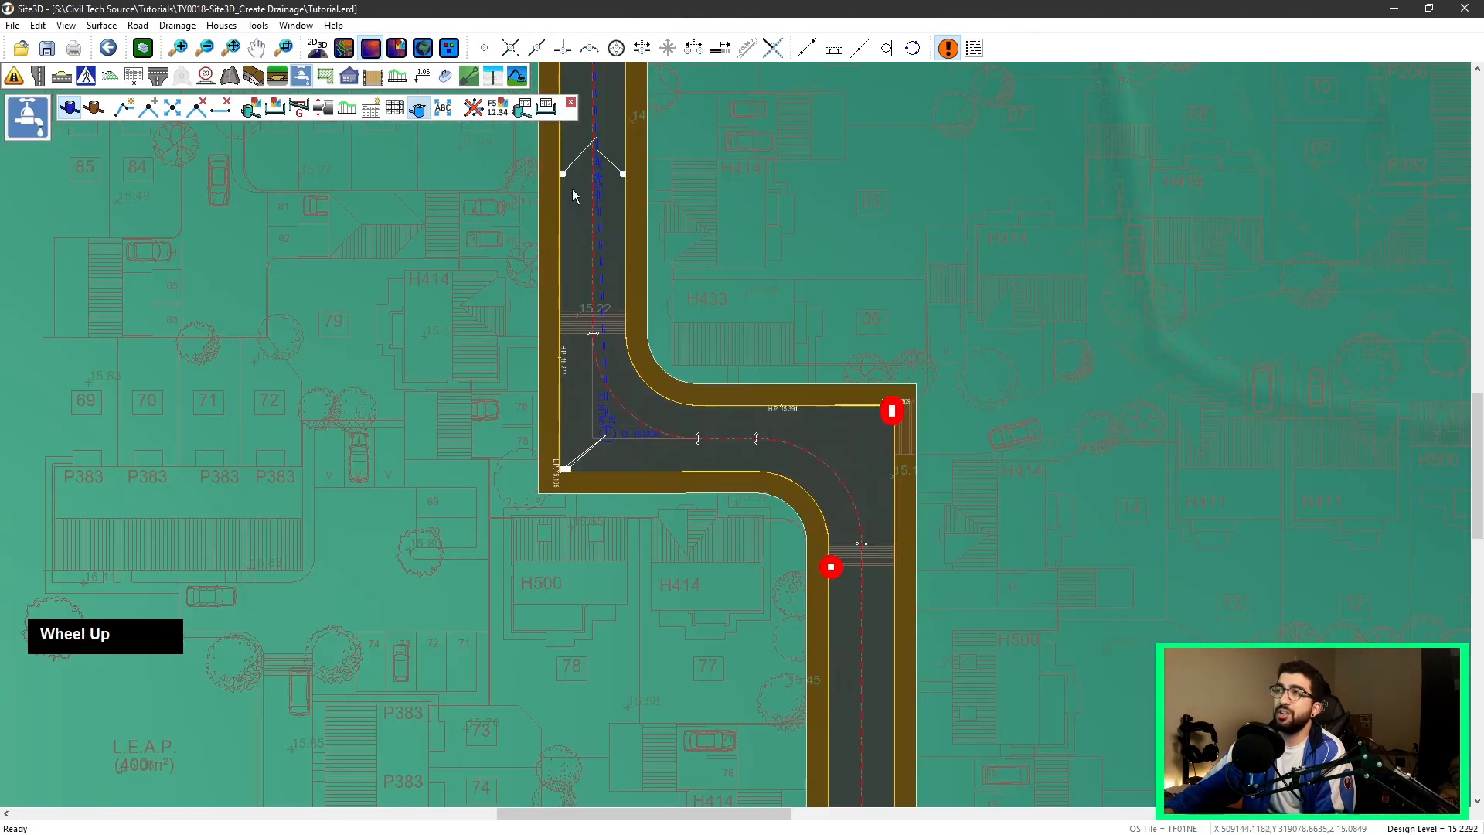
scroll(526, 434, "down", 6)
scroll(477, 321, "up", 3)
scroll(672, 474, "down", 3)
scroll(755, 332, "up", 3)
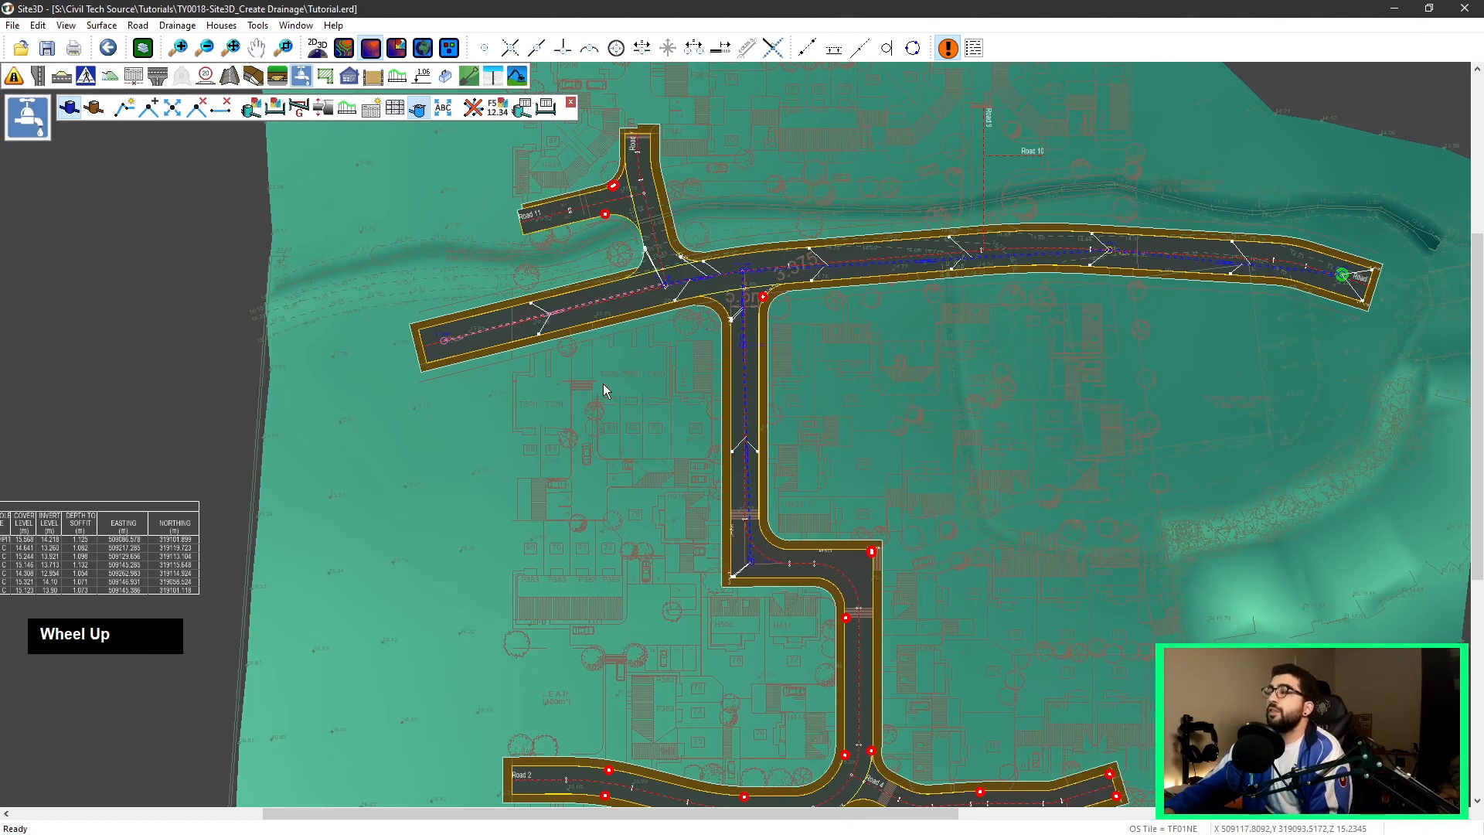
left_click(9, 25)
mouse_move(145, 93)
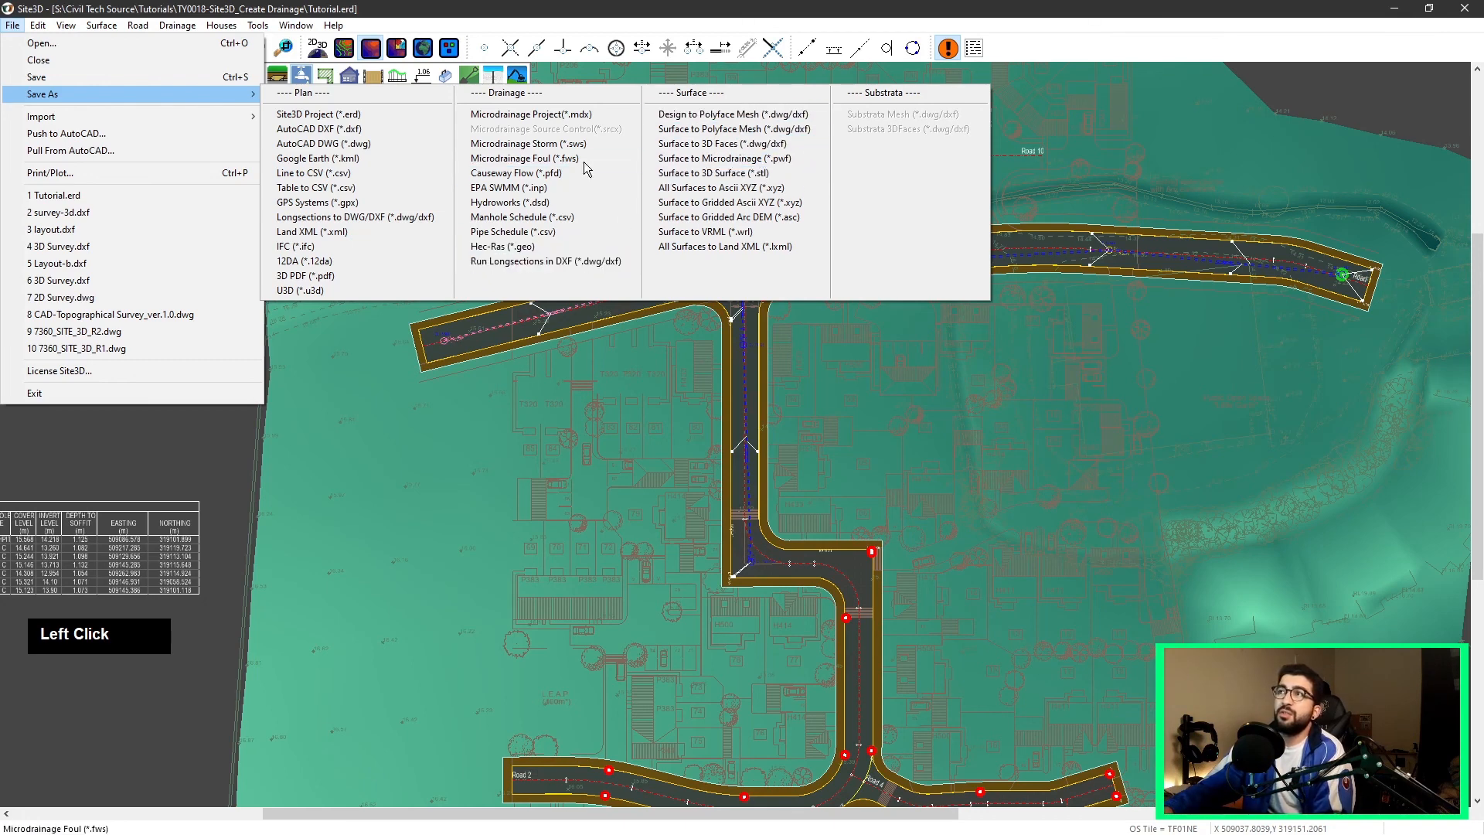
left_click(931, 396)
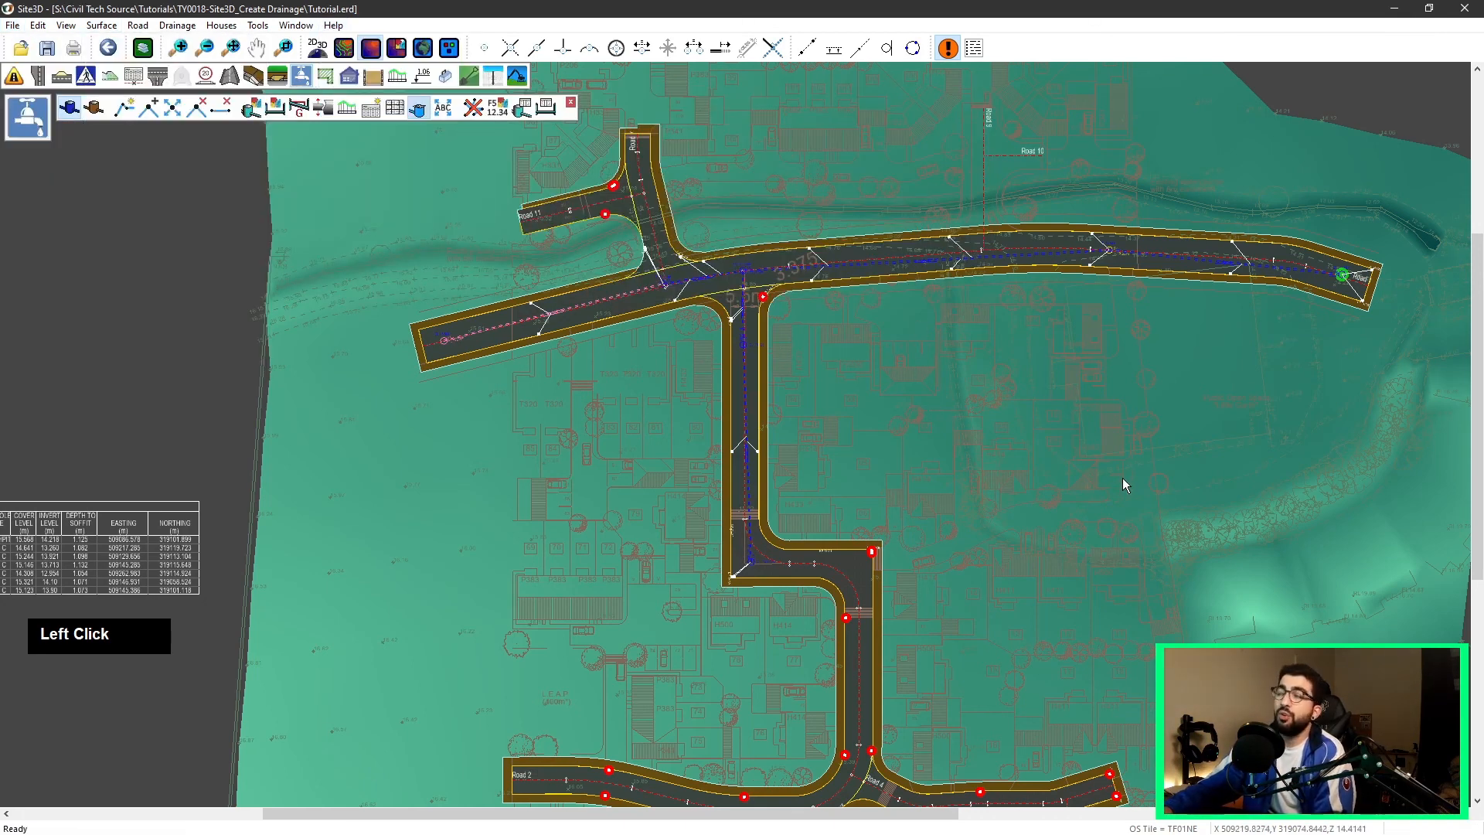
middle_click(905, 407)
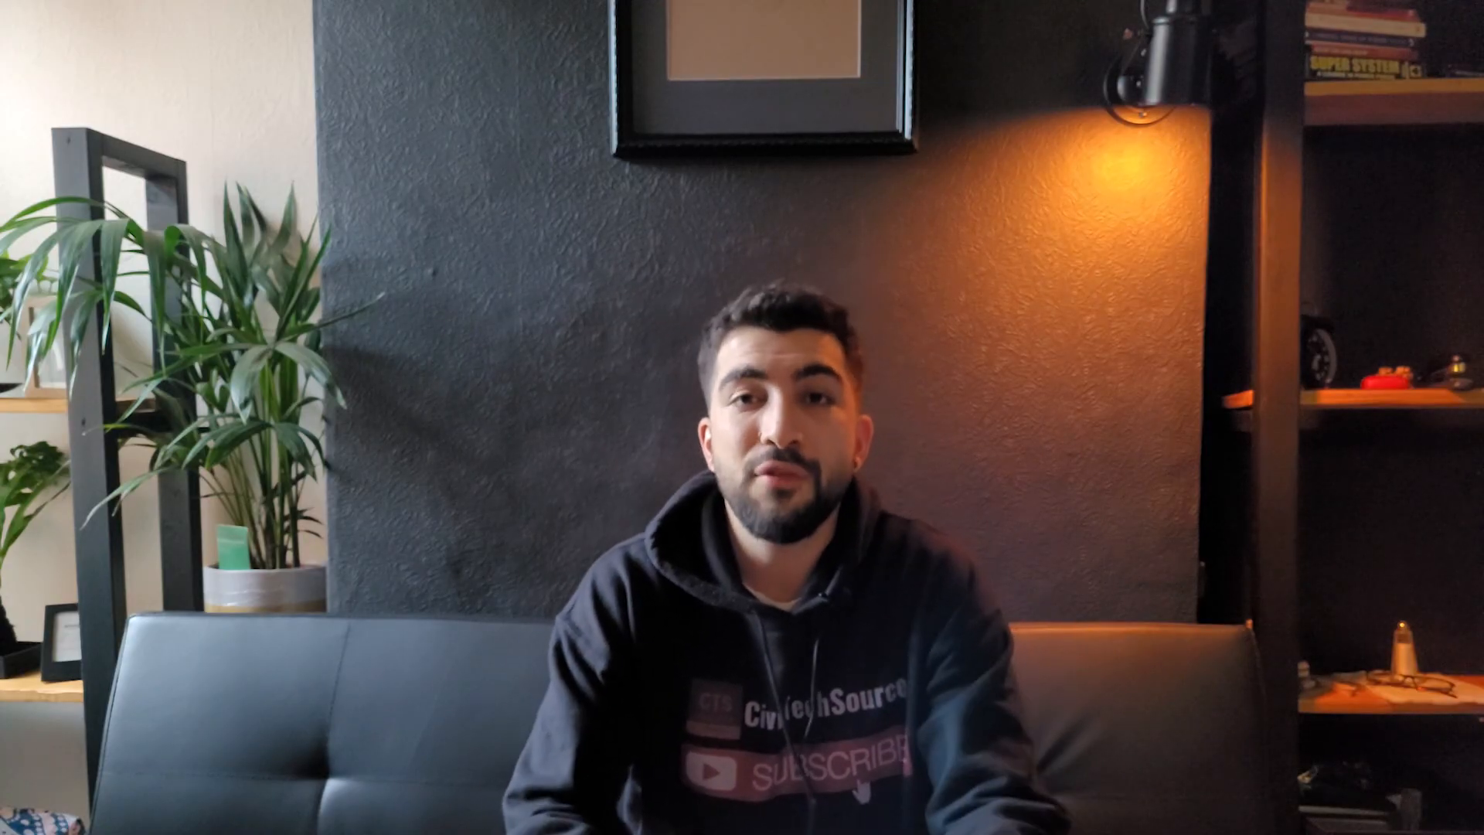